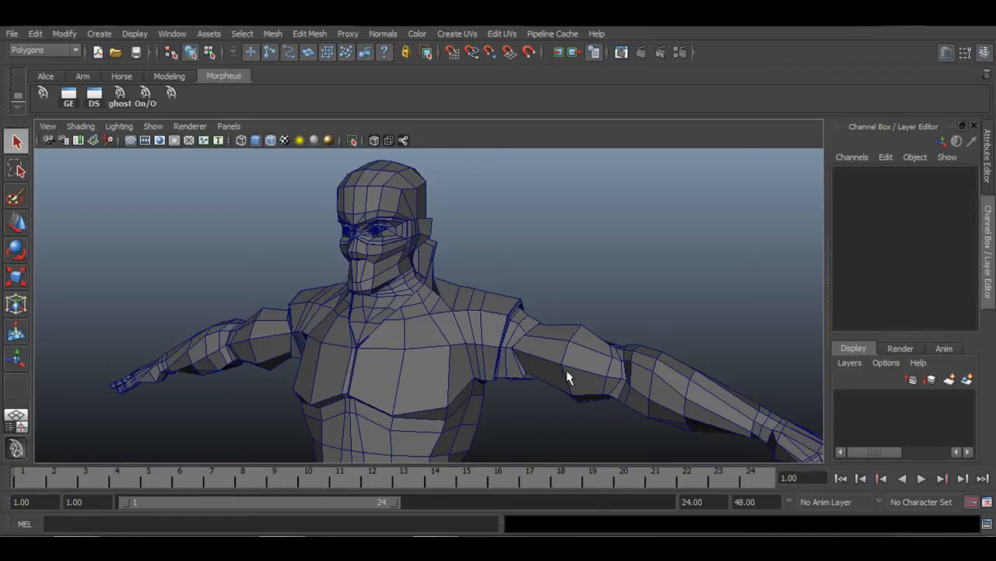
alt+drag(570, 378, 492, 374)
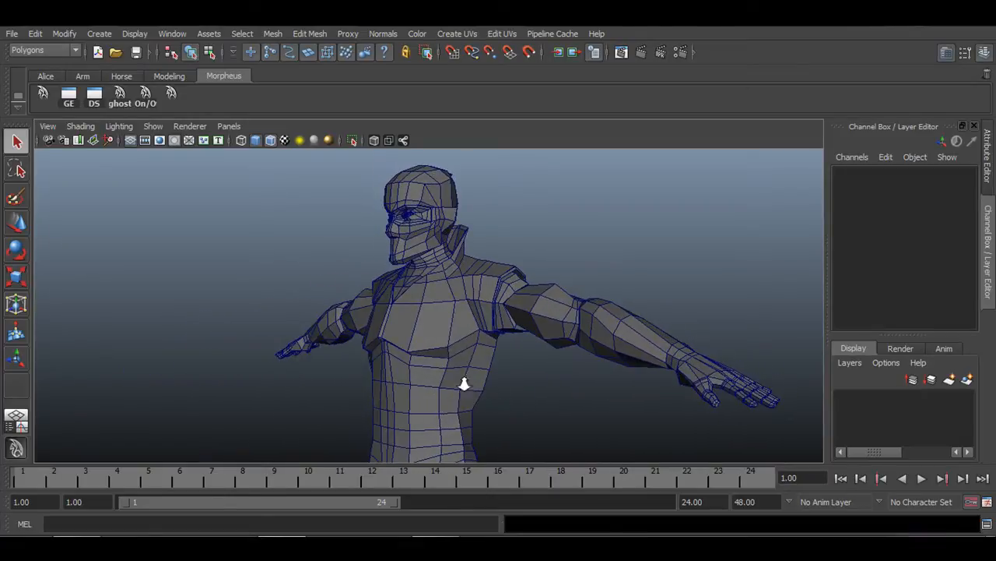
alt+right_drag(465, 384, 589, 388)
alt+middle_drag(612, 390, 501, 388)
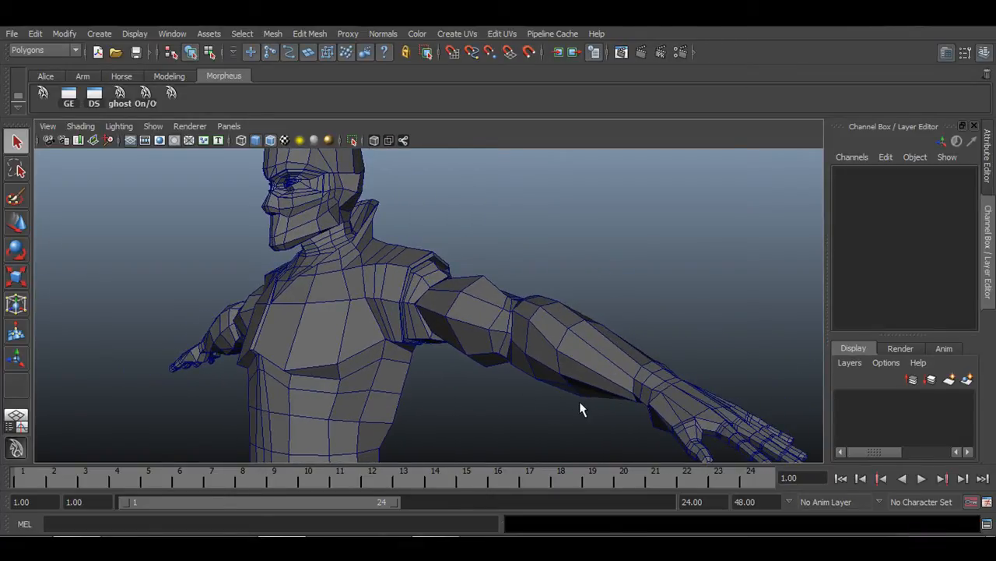
alt+drag(583, 407, 536, 372)
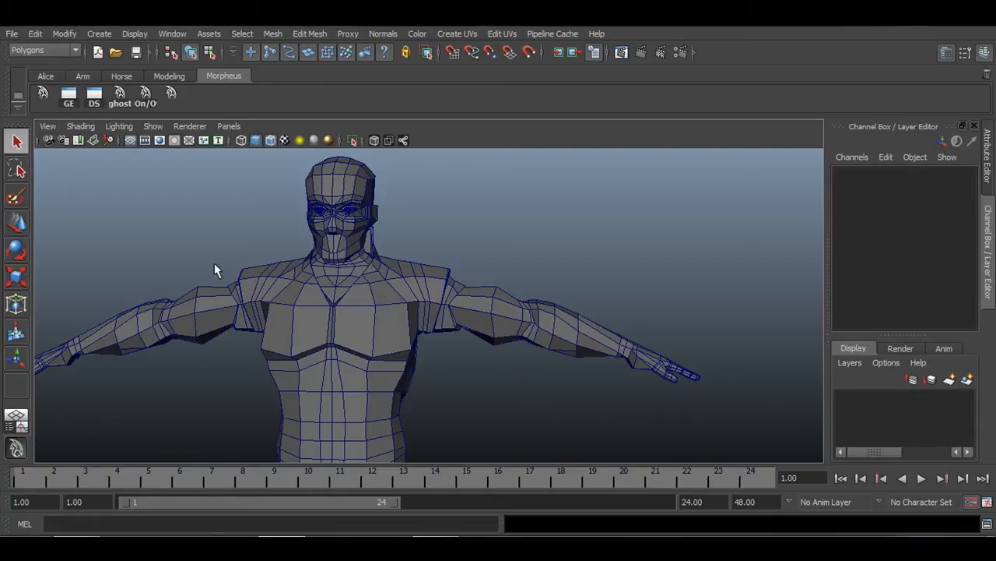
alt+drag(385, 302, 391, 325)
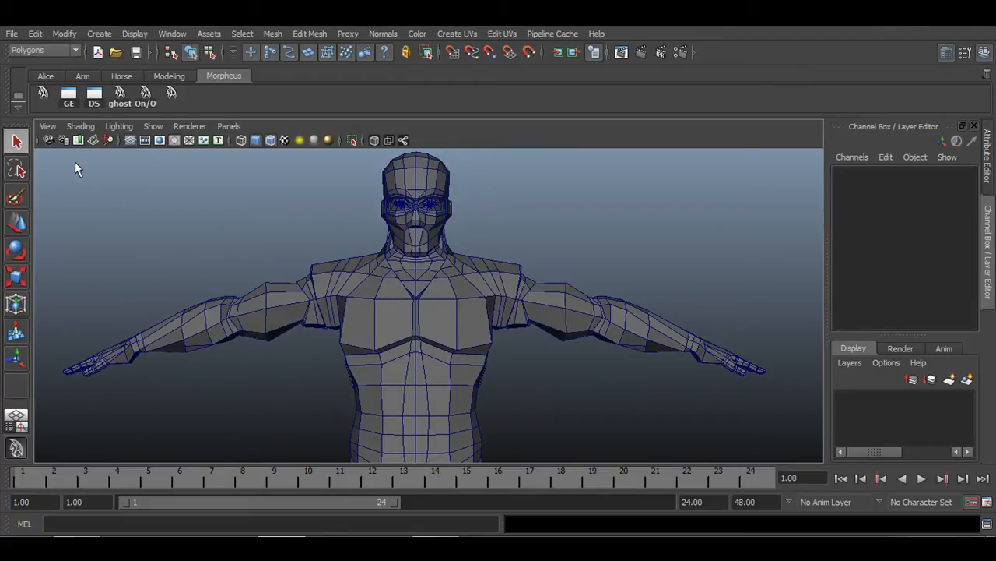
alt+middle_drag(173, 253, 195, 285)
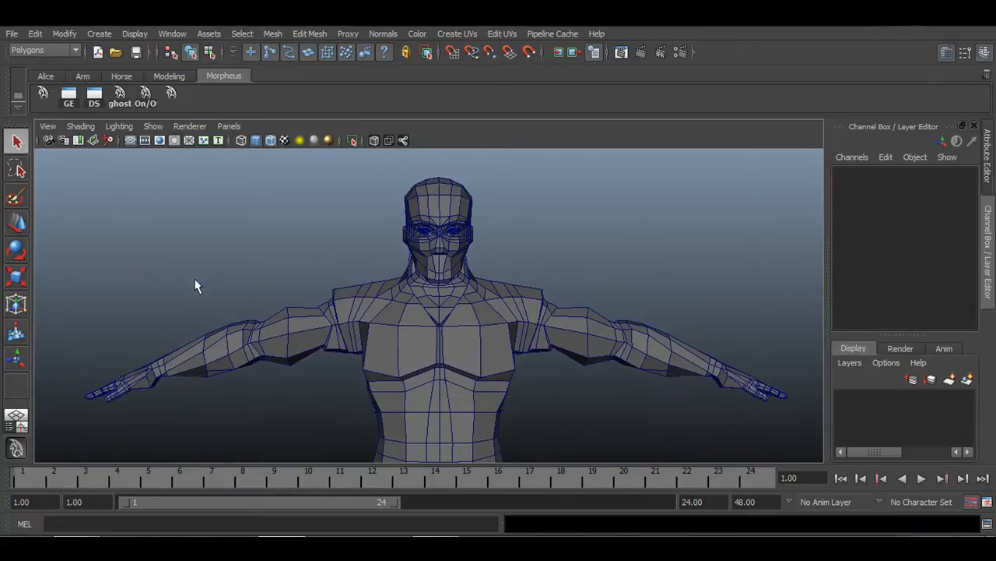
Create a new shelf named TextureButtonsNstuffThatGoesHere.
click(18, 109)
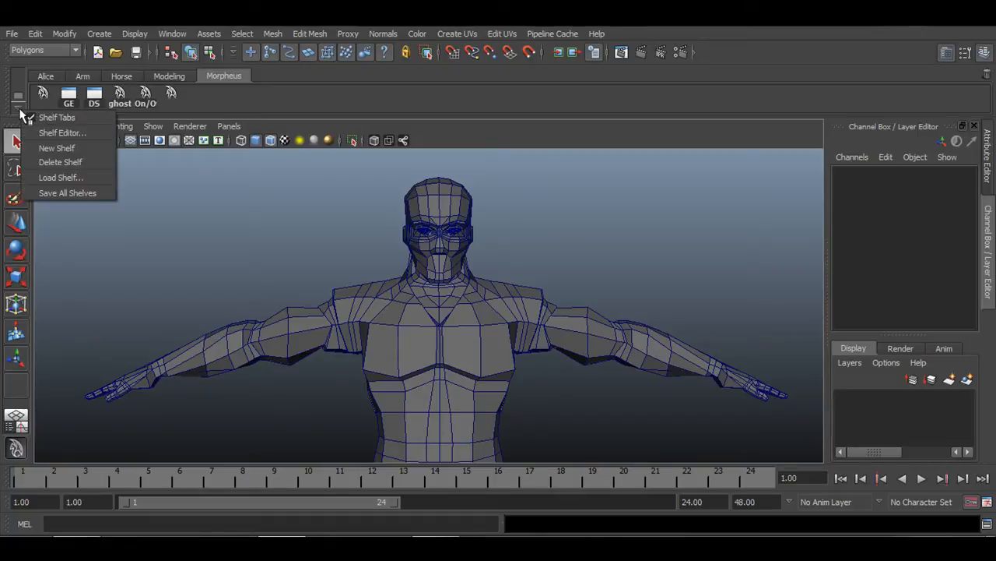
click(67, 147)
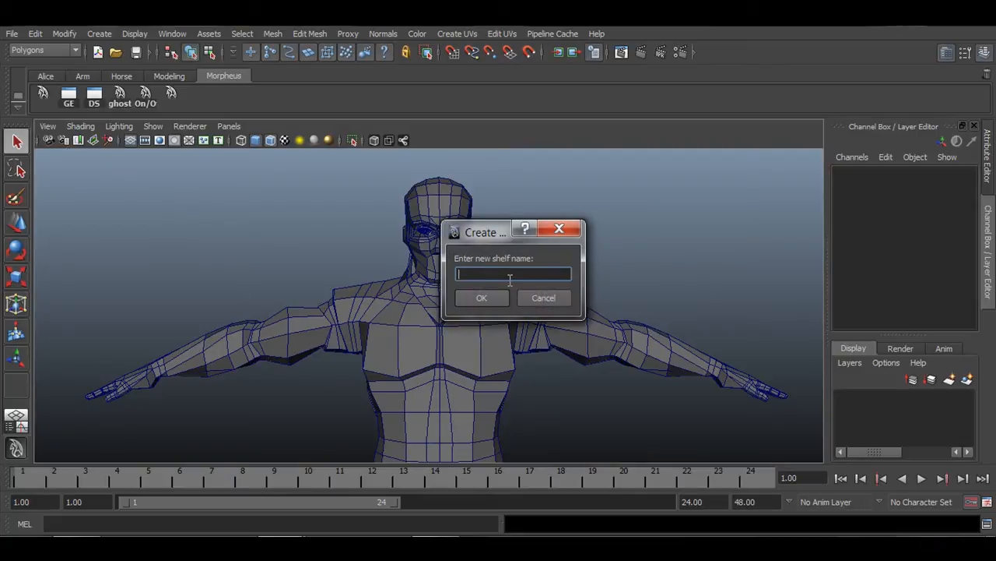
text(TextureB)
text(uttons)
text(Nstuff)
text(ThatGoes)
text(Here)
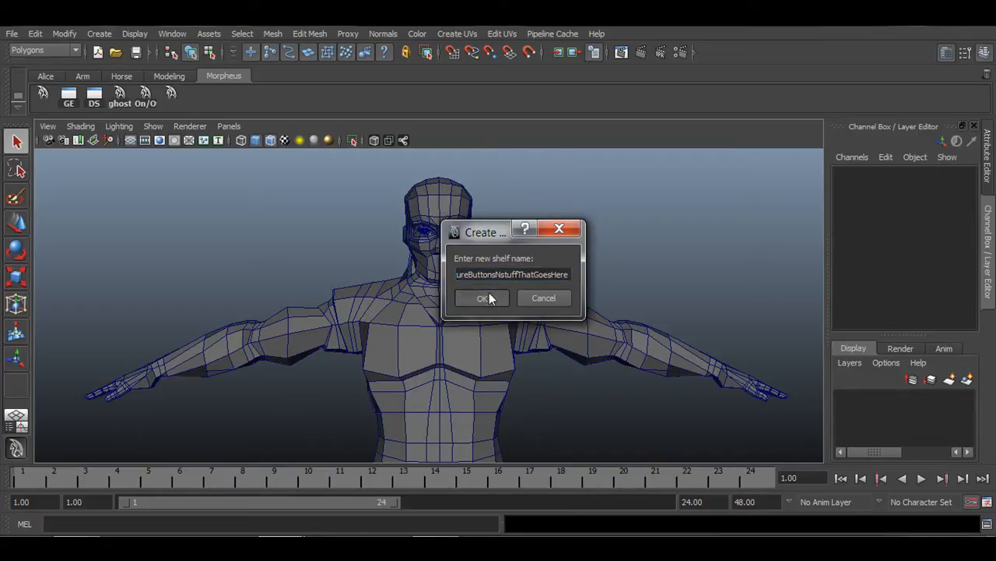
click(481, 297)
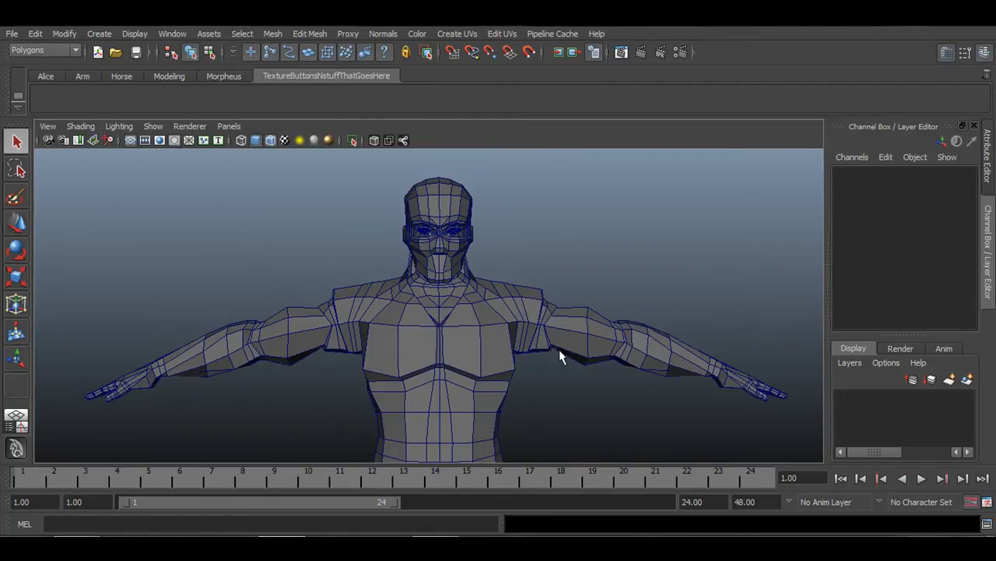
Choose the Polygons menu set so the UV editing commands are available.
alt+drag(560, 356, 471, 340)
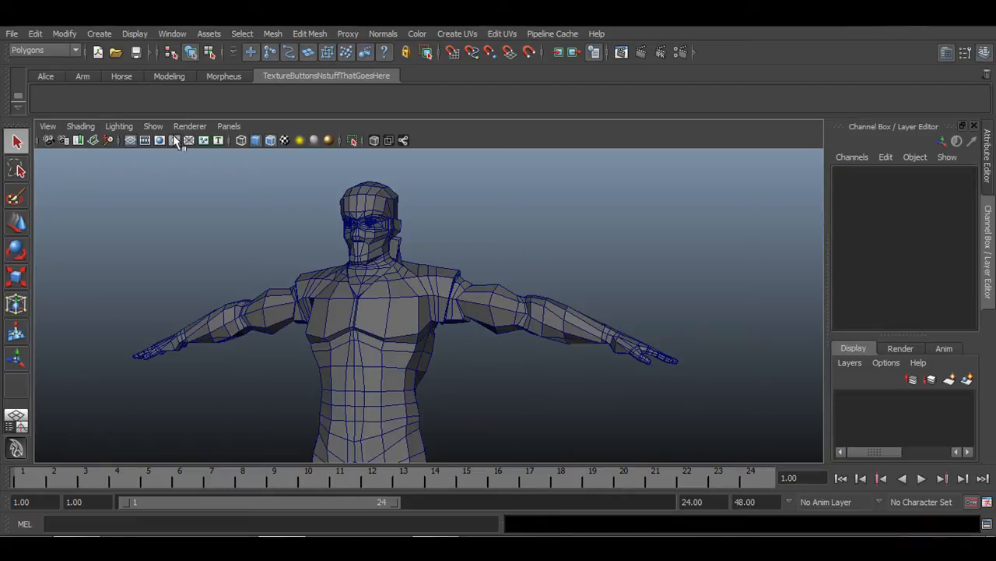
click(72, 50)
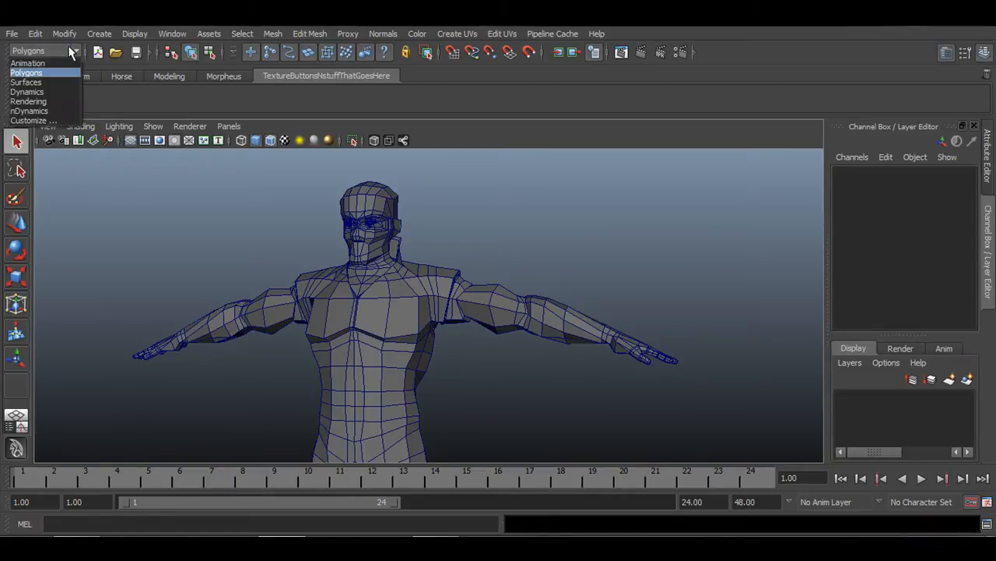
click(38, 73)
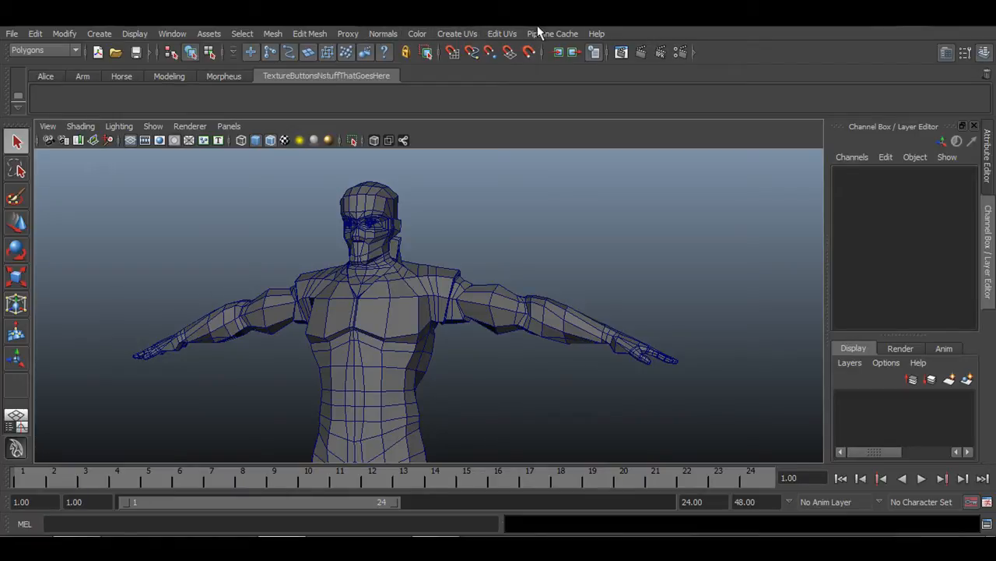
click(504, 35)
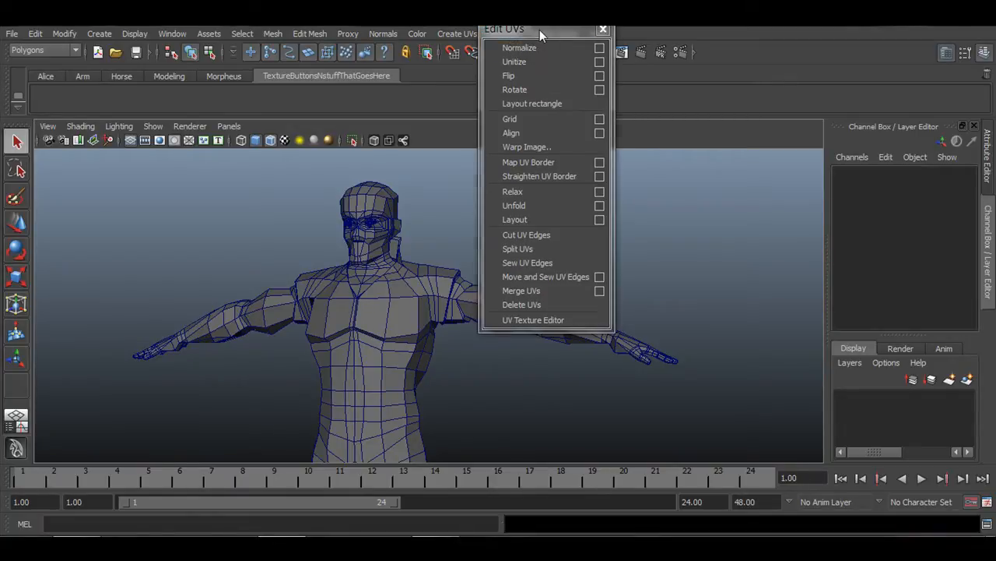
click(533, 45)
drag(670, 136, 561, 54)
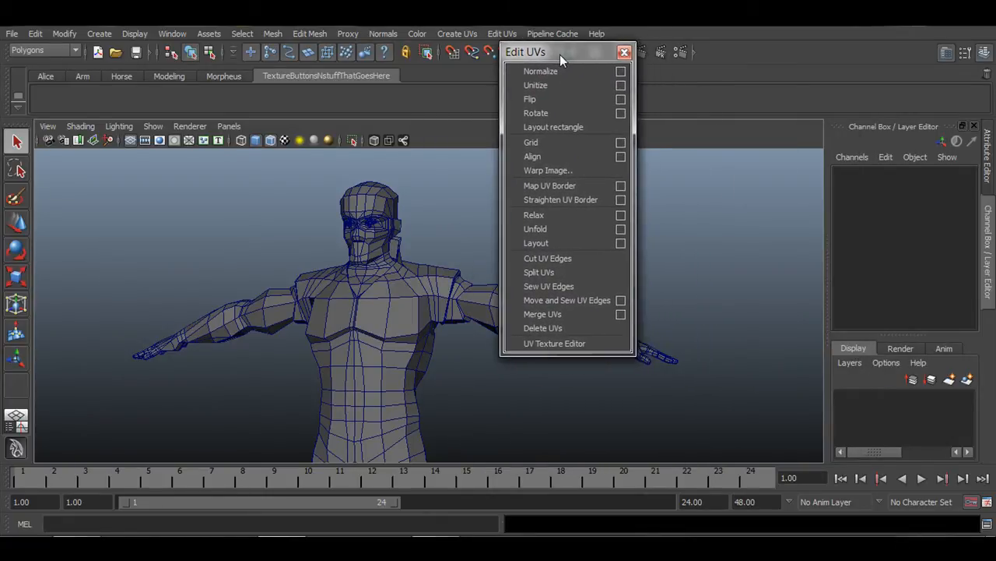
click(624, 53)
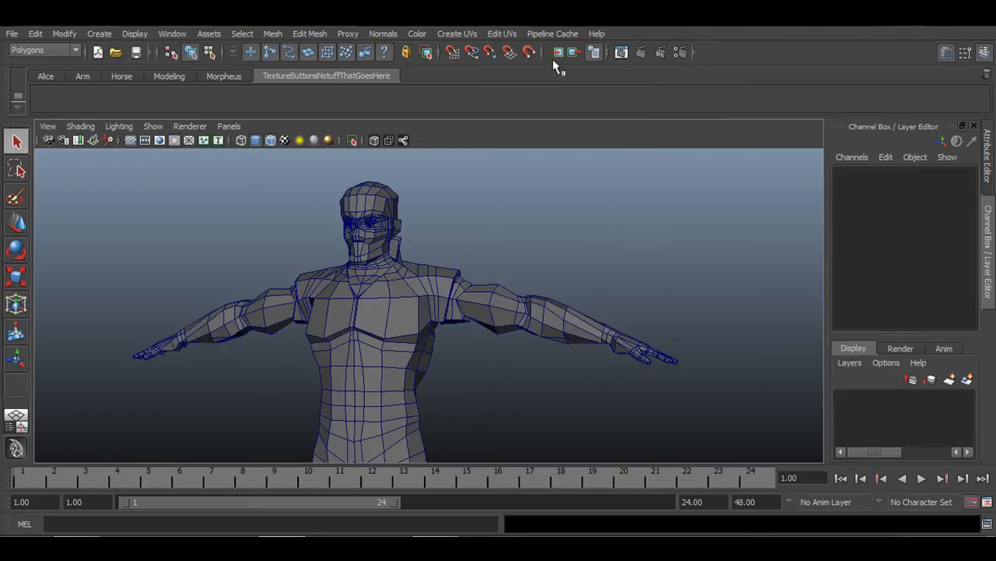
Add the UV Texture Editor and Cut UV Edges commands as shortcuts on the new texture shelf.
click(506, 34)
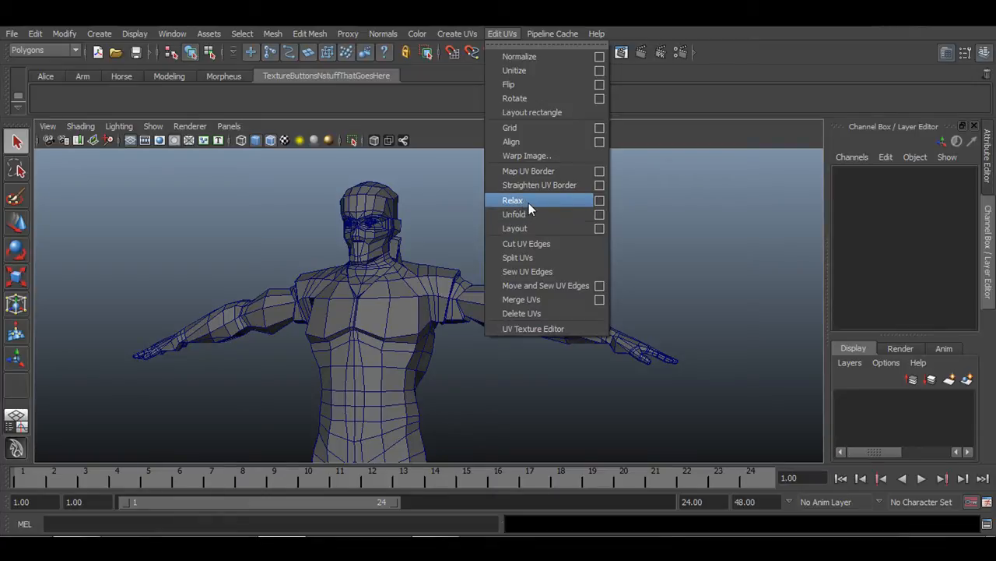
ctrl+shift+click(537, 327)
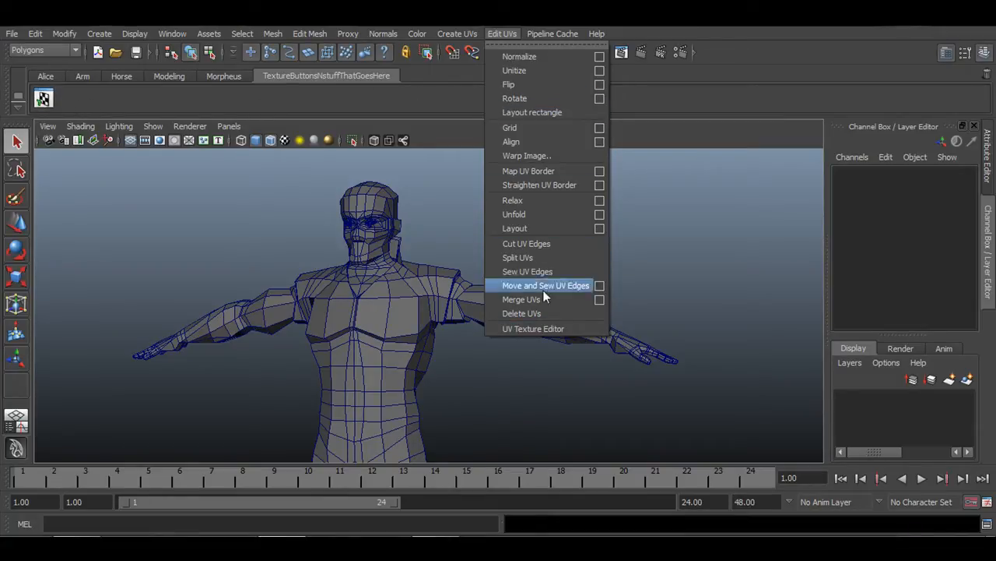
ctrl+shift+click(532, 243)
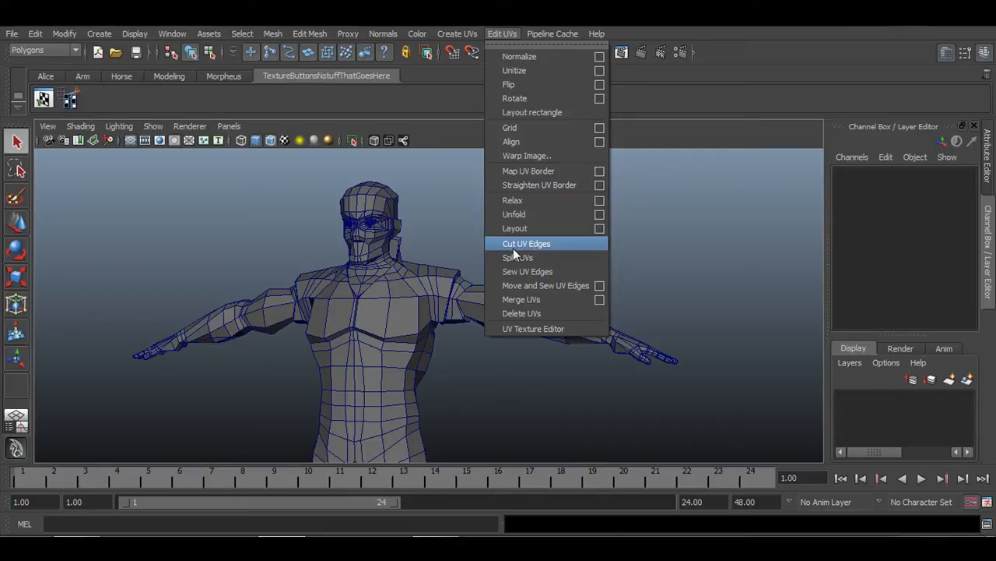
click(213, 189)
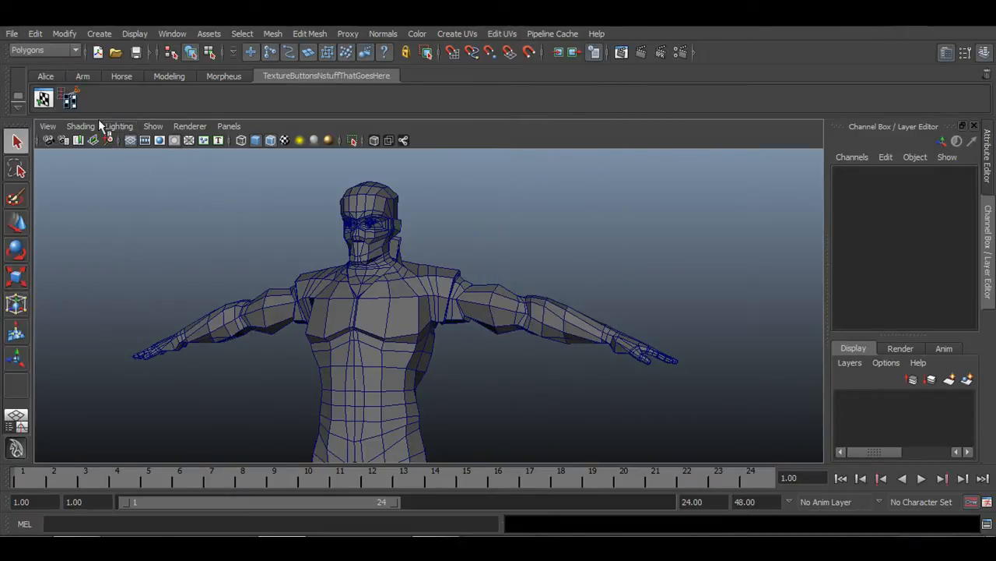
Test the new shelf shortcut by opening the UV Texture Editor, and close the editor again.
click(45, 100)
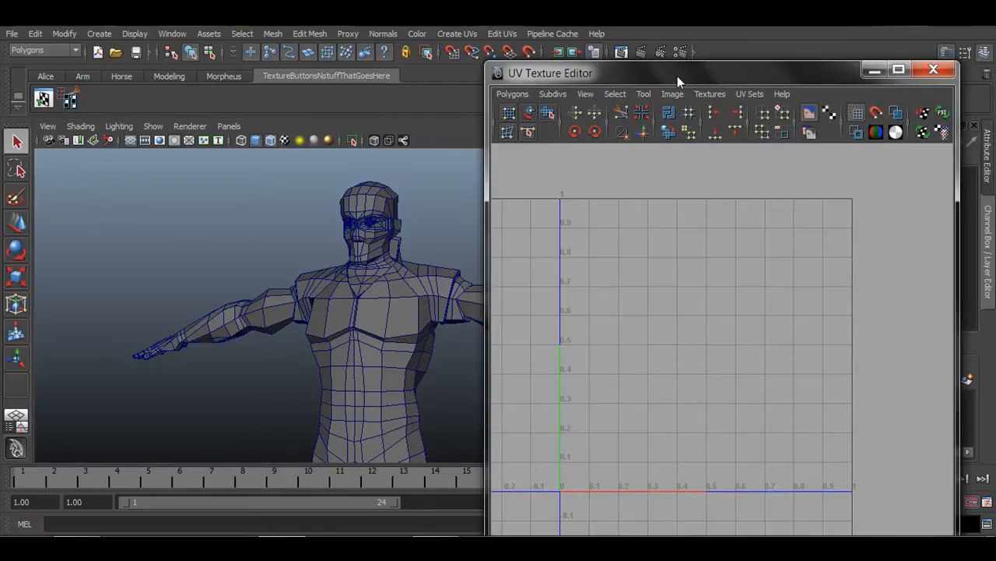
drag(677, 75, 412, 89)
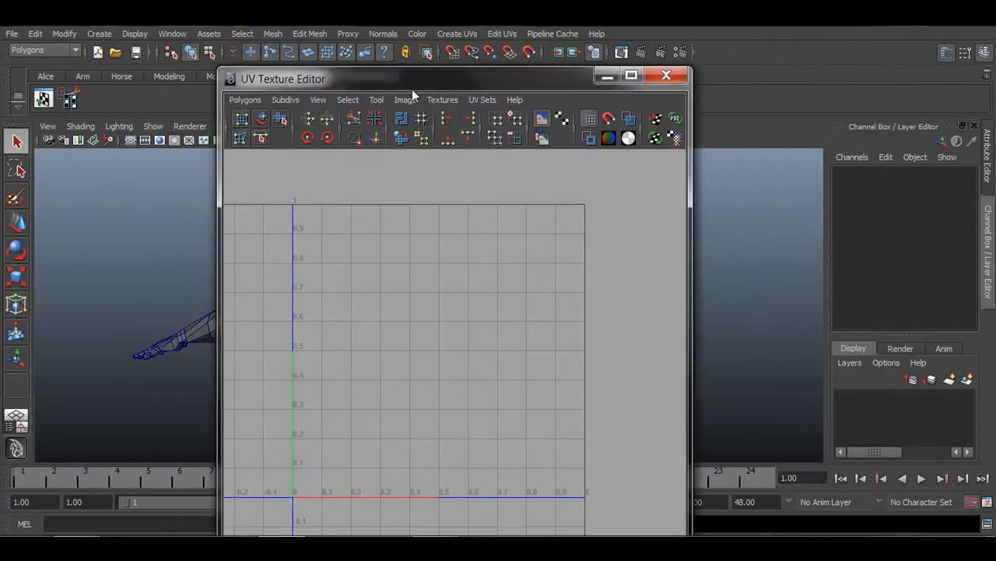
click(666, 75)
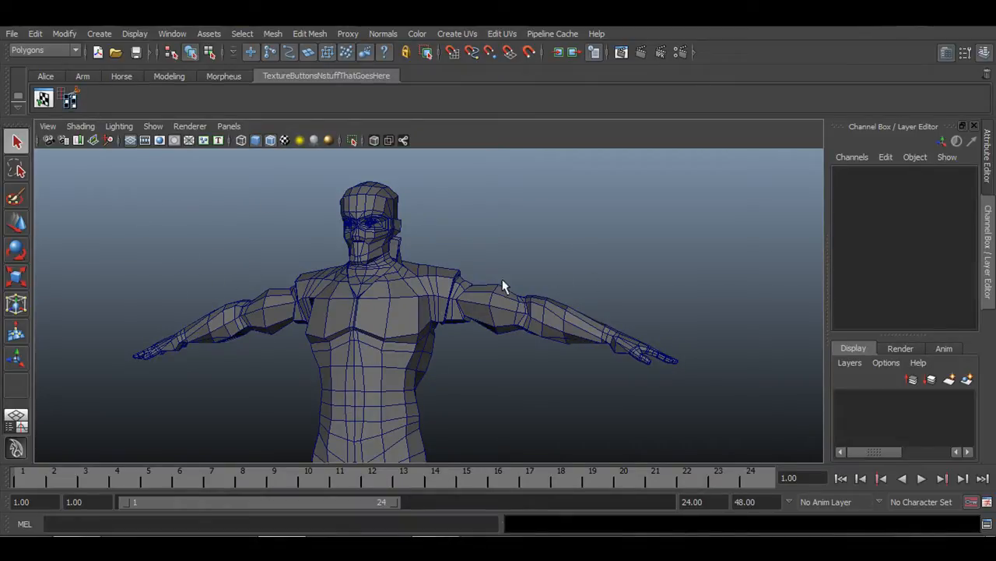
Examine the character mesh's torso, shoulders and both arms from several angles.
mouse_move(219, 303)
alt+right_down()
mouse_move(367, 320)
mouse_move(221, 296)
alt+right_up()
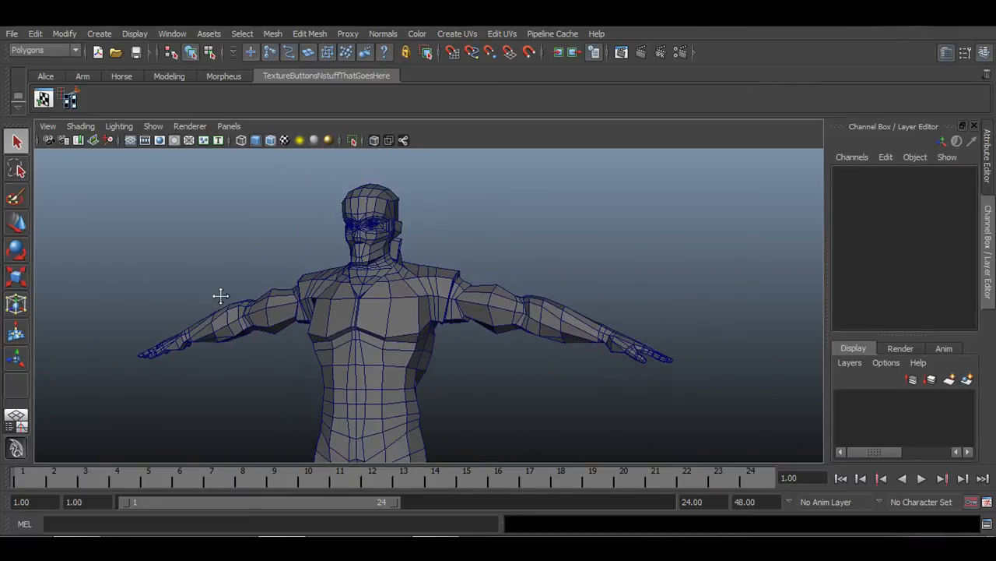
alt+middle_drag(221, 296, 251, 288)
alt+right_drag(201, 300, 262, 316)
alt+middle_drag(462, 283, 392, 285)
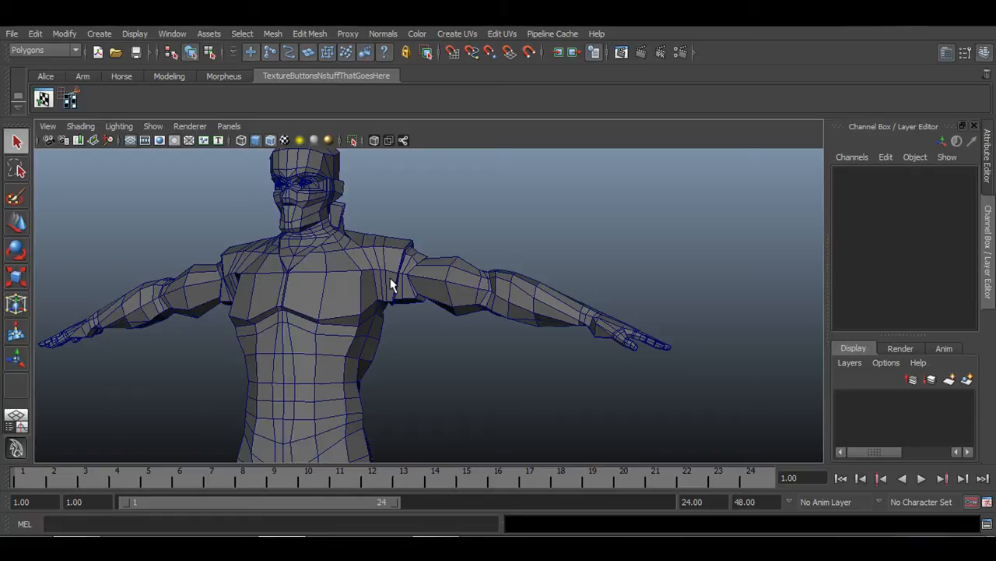
alt+drag(367, 285, 548, 369)
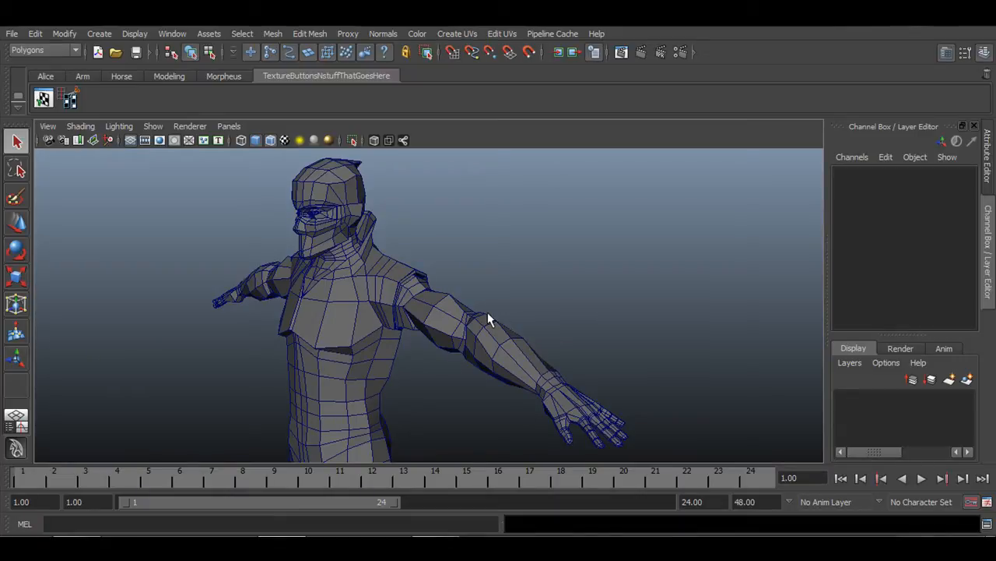
alt+drag(495, 173, 370, 336)
alt+middle_drag(371, 336, 431, 367)
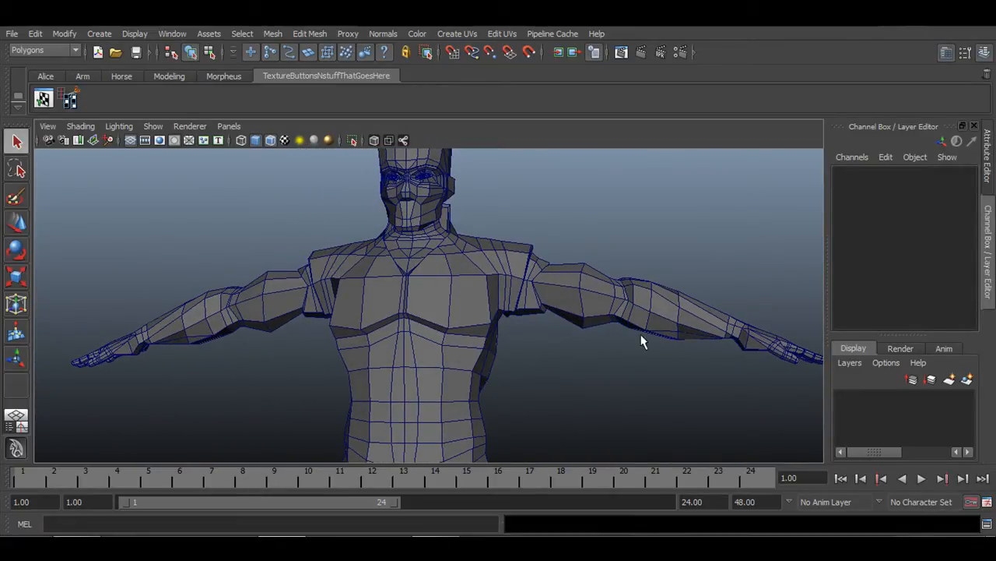
click(605, 293)
click(636, 244)
alt+drag(625, 302, 596, 308)
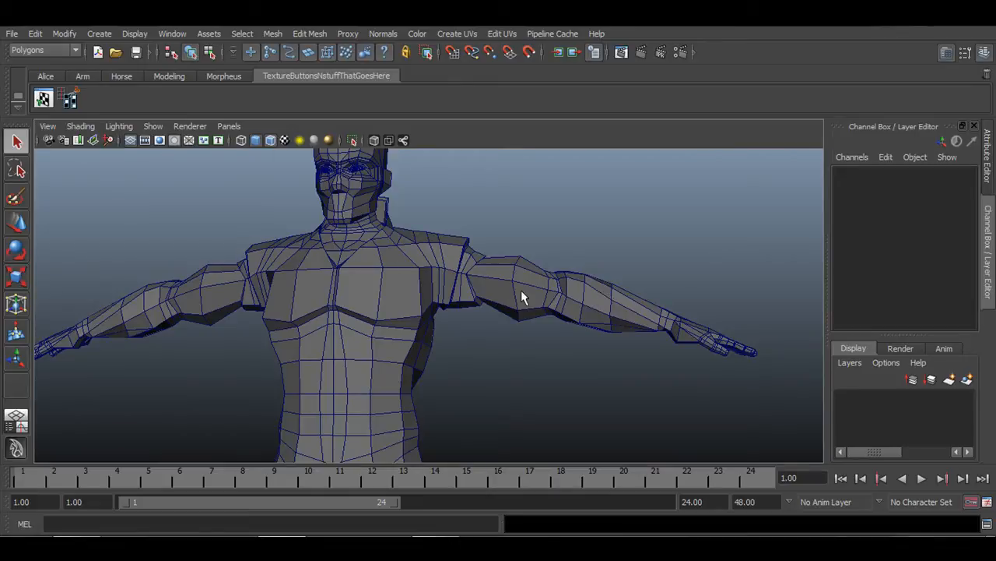
alt+drag(531, 284, 345, 233)
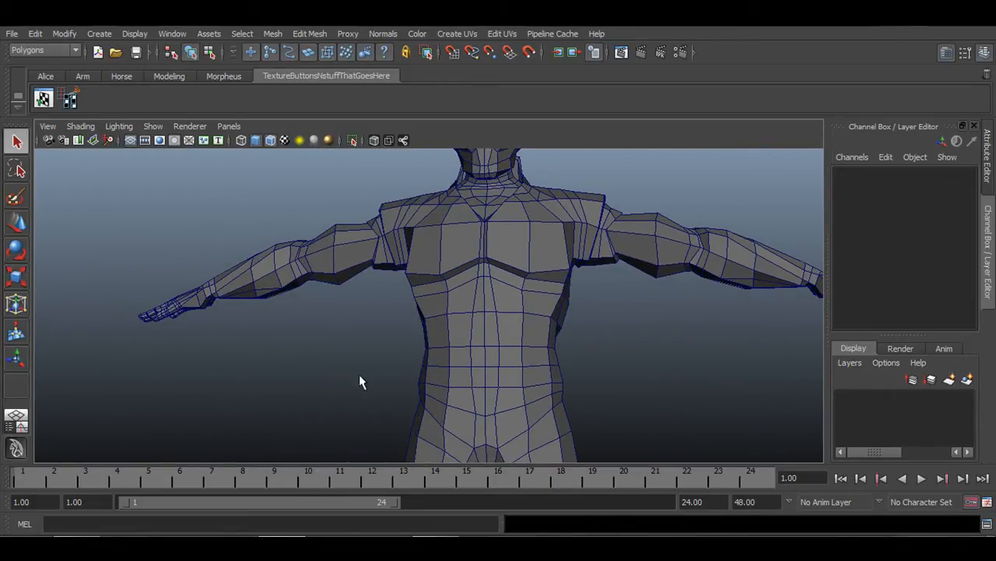
alt+middle_drag(408, 360, 352, 259)
alt+right_drag(607, 289, 515, 224)
alt+middle_drag(515, 224, 529, 333)
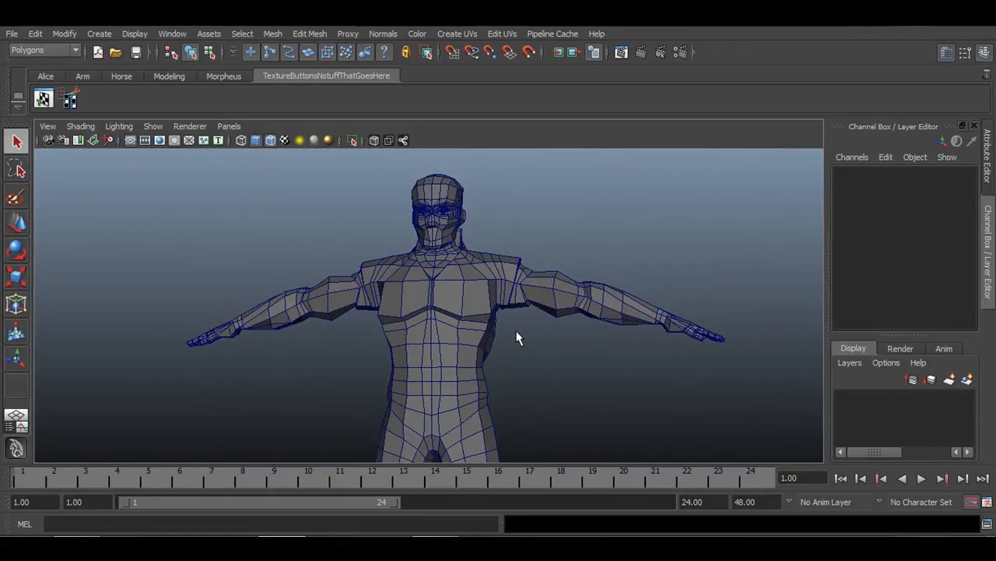
alt+drag(451, 362, 450, 373)
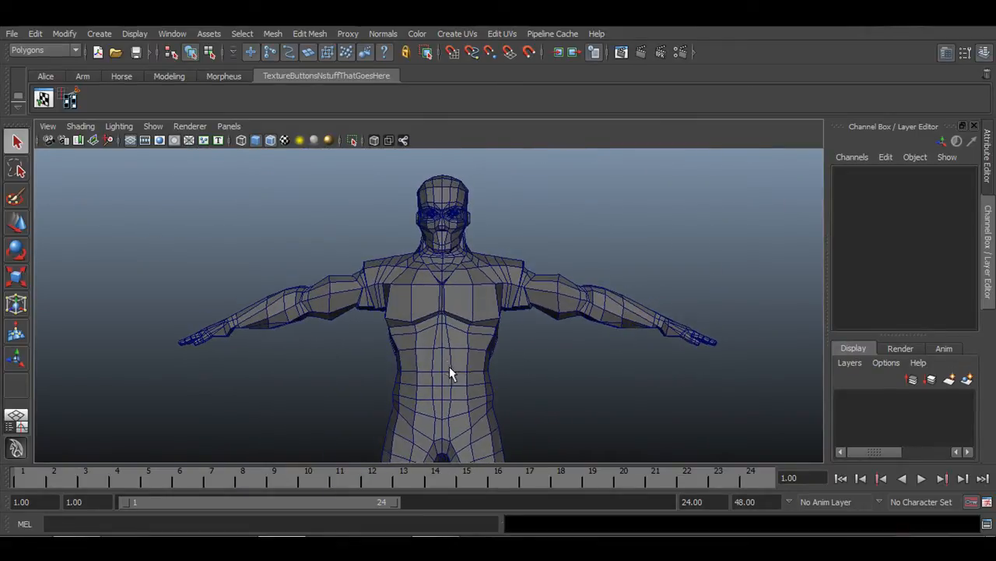
Examine the character's legs, head and collar up close, and the arm on the collar side.
alt+middle_drag(519, 352, 538, 222)
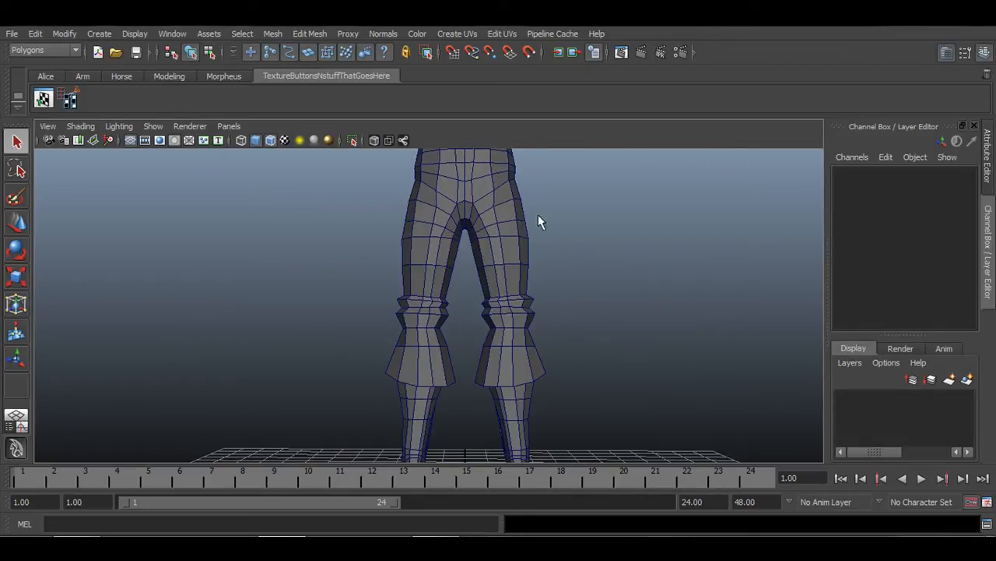
alt+drag(423, 341, 458, 391)
alt+middle_drag(459, 208, 465, 452)
alt+drag(442, 387, 498, 375)
alt+right_drag(396, 369, 527, 361)
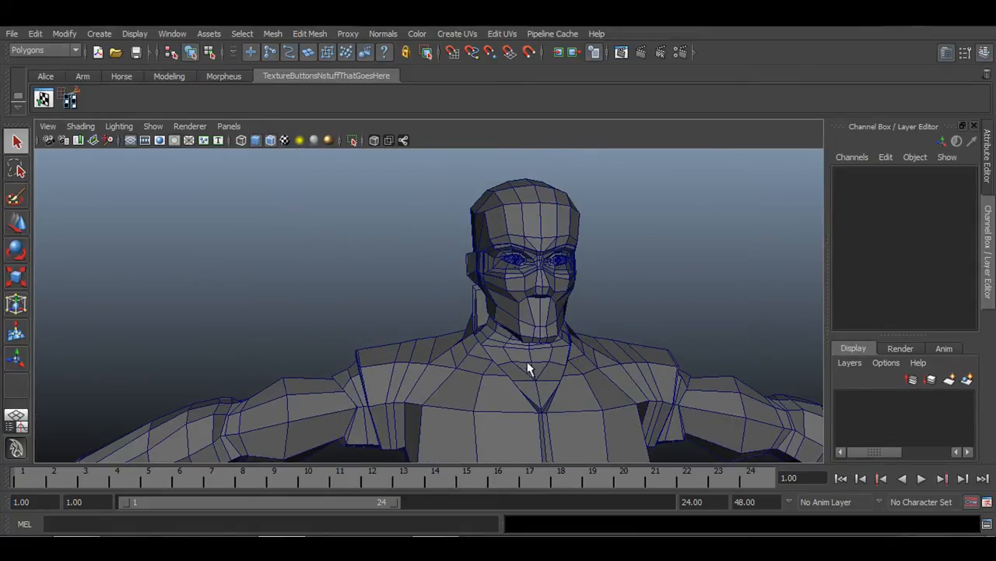
alt+drag(527, 361, 553, 311)
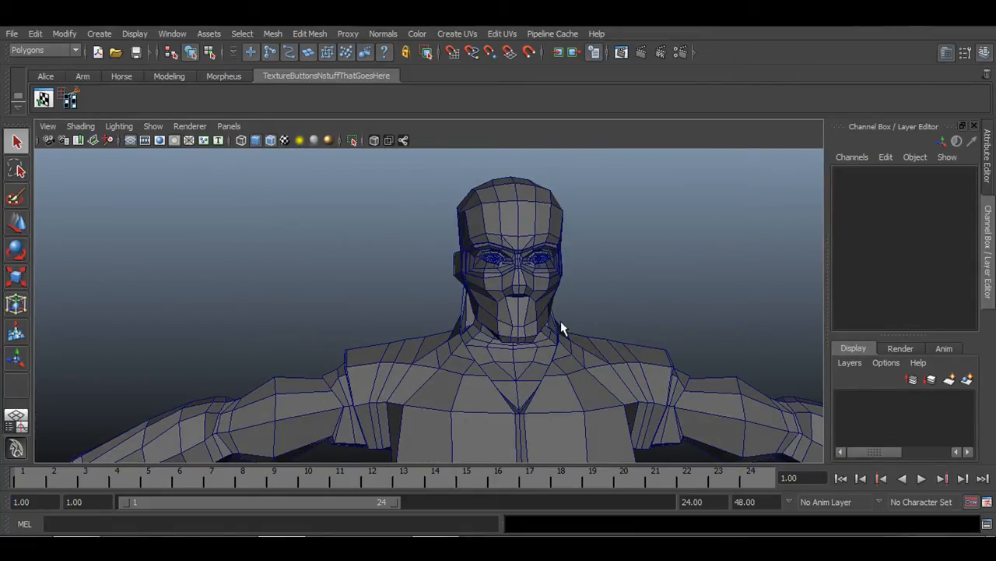
alt+drag(547, 345, 282, 352)
alt+right_drag(283, 351, 433, 349)
alt+drag(433, 349, 475, 317)
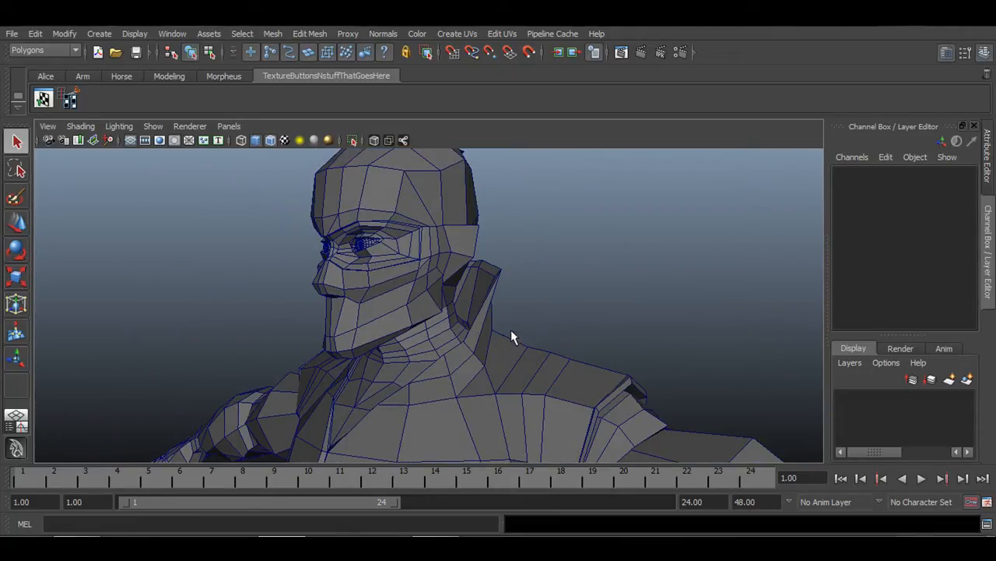
alt+middle_drag(535, 394, 514, 366)
alt+right_drag(514, 365, 449, 372)
alt+middle_drag(449, 373, 304, 342)
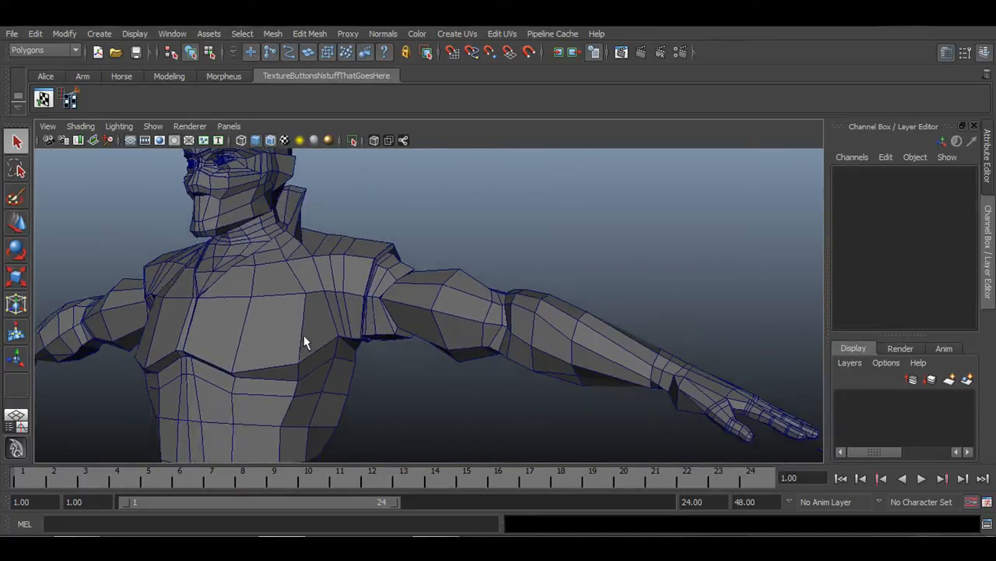
Open the UV Texture Editor from the custom shelf and place it beside the model with its grid in view.
alt+right_drag(304, 342, 311, 363)
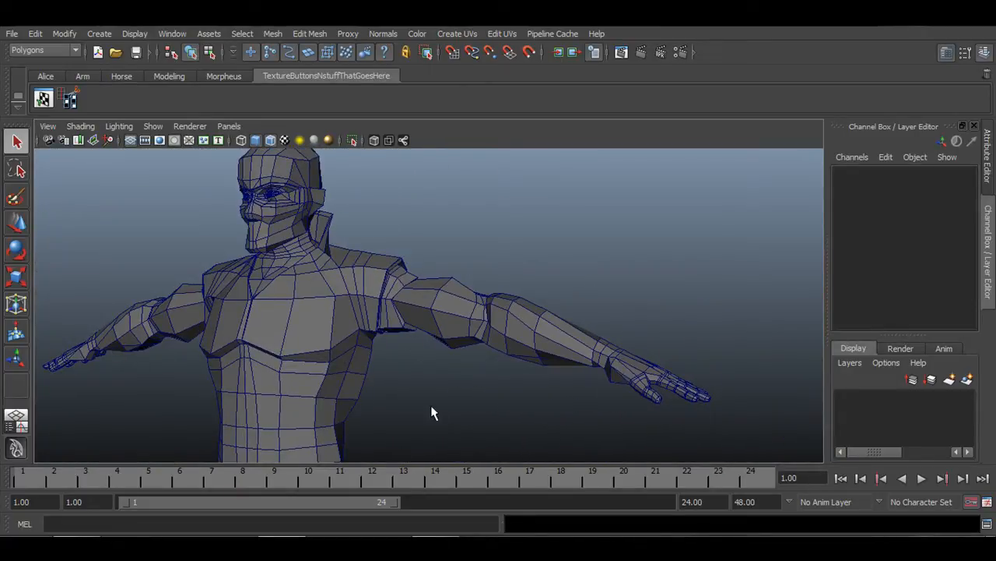
click(43, 98)
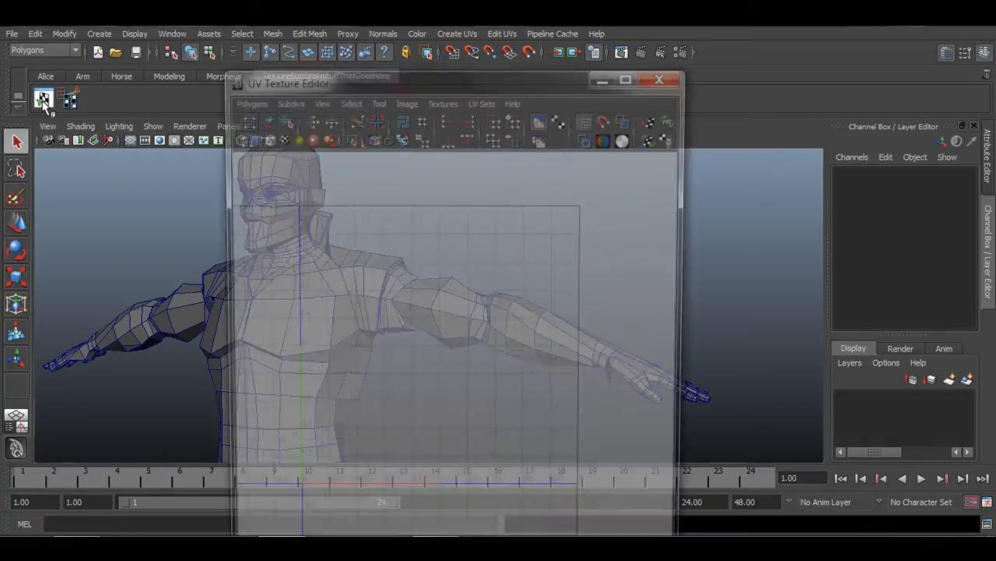
drag(391, 76, 710, 33)
alt+right_drag(836, 331, 674, 349)
alt+middle_drag(679, 348, 777, 263)
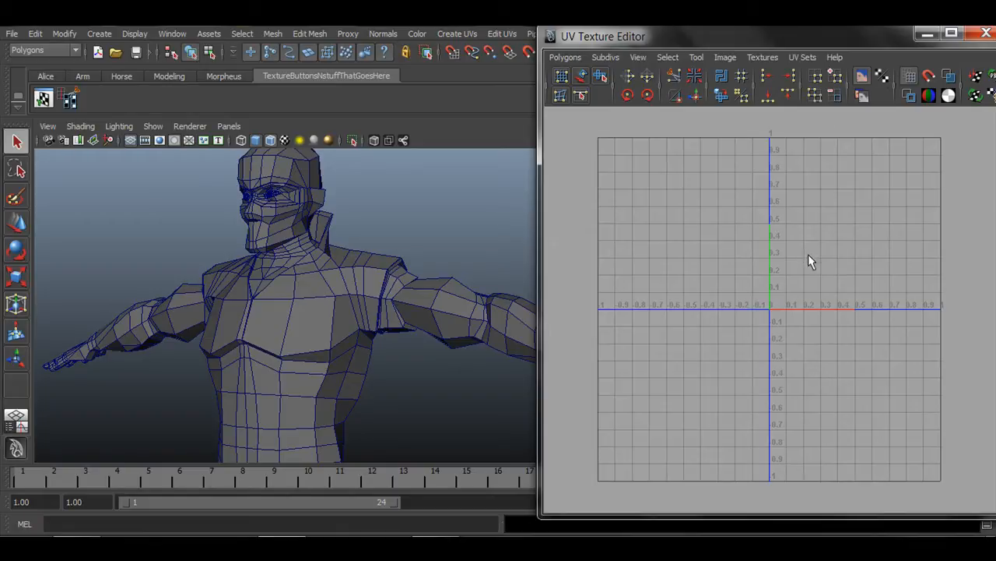
Examine the UV grid, especially the quadrant from 0 to 1, and minimise the UV Texture Editor.
alt+middle_drag(859, 215, 764, 309)
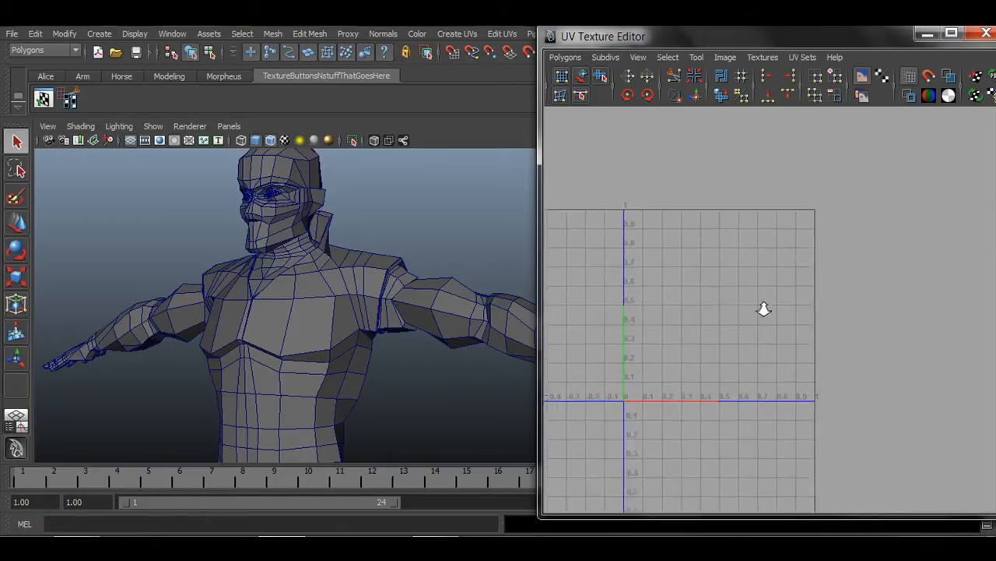
alt+right_drag(764, 309, 920, 321)
alt+middle_drag(645, 279, 697, 297)
alt+right_drag(661, 299, 560, 280)
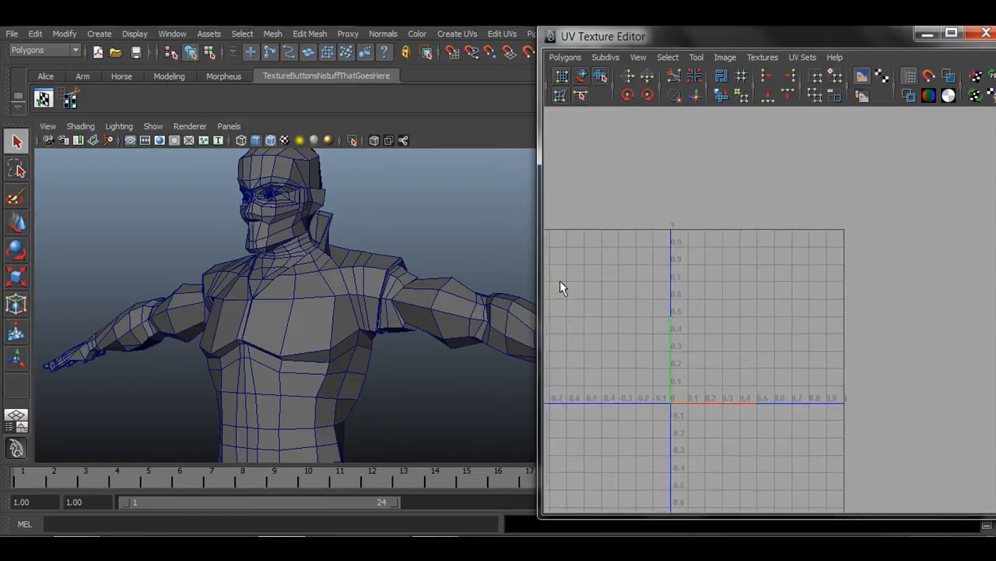
alt+middle_drag(600, 307, 729, 161)
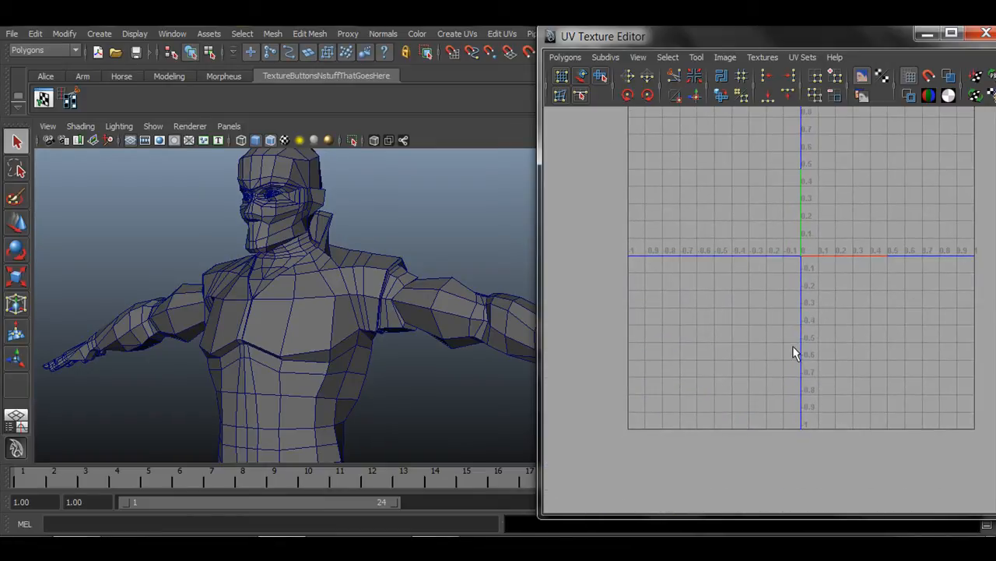
alt+middle_drag(794, 226, 795, 275)
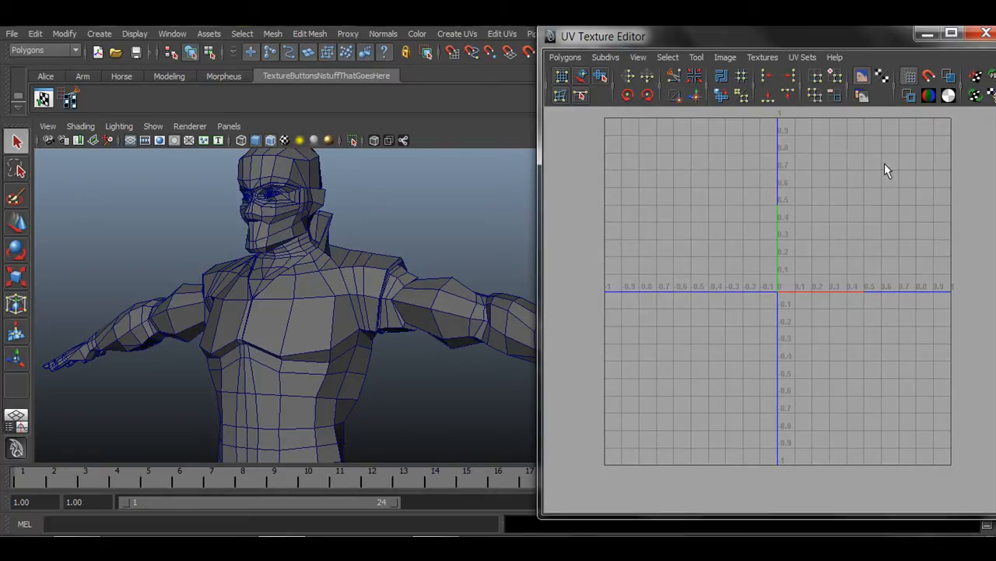
alt+middle_drag(864, 188, 758, 320)
alt+right_drag(759, 320, 811, 312)
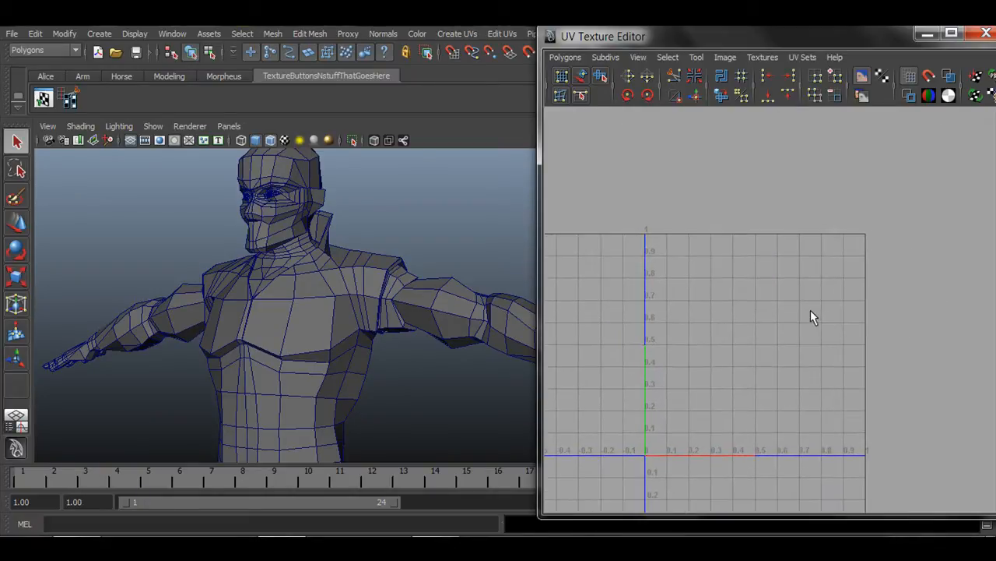
alt+middle_drag(779, 356, 800, 295)
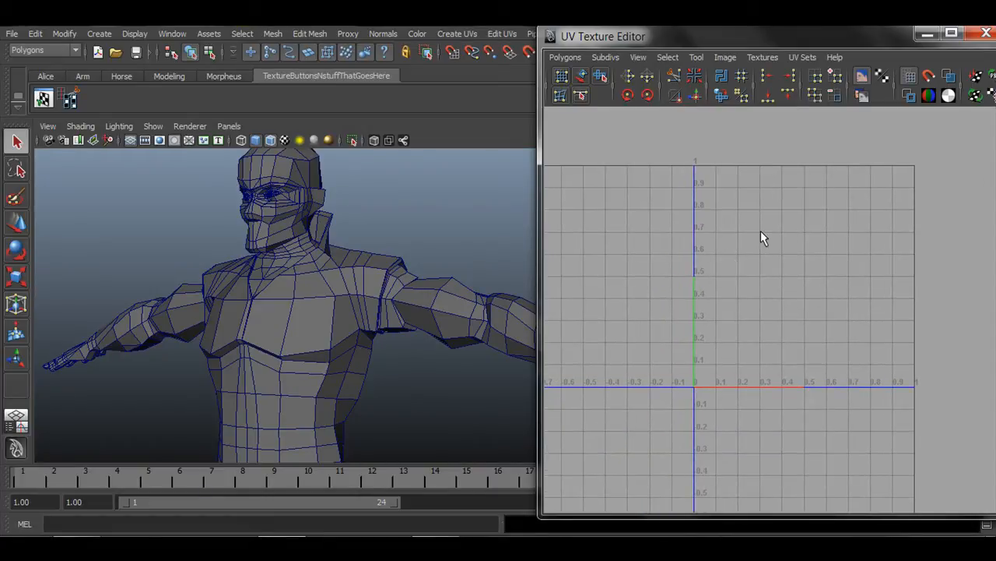
click(926, 36)
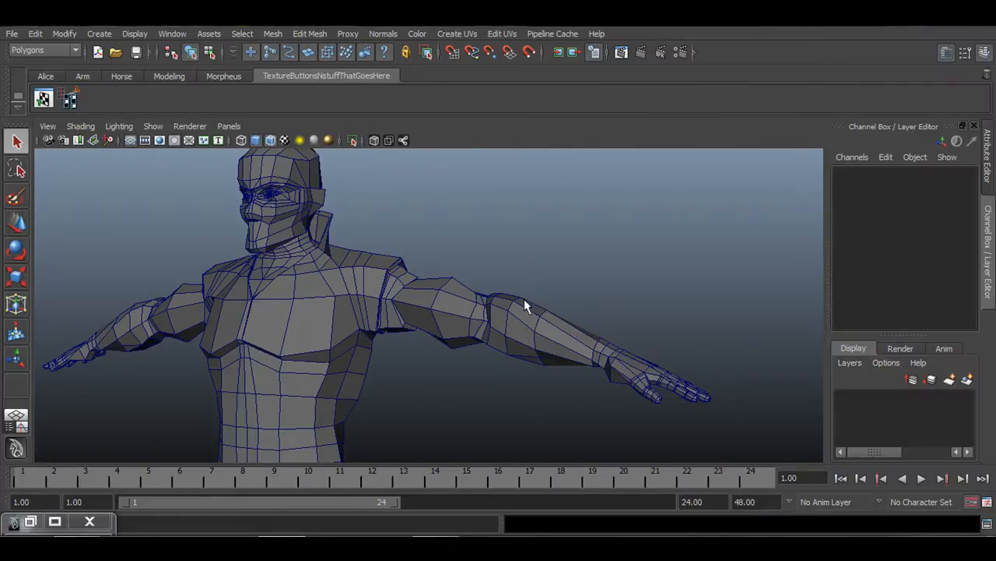
Assign a new Lambert material to the whole Ninja mesh.
alt+right_drag(524, 299, 482, 293)
alt+drag(482, 293, 469, 327)
alt+right_drag(470, 327, 629, 339)
alt+middle_drag(613, 323, 595, 347)
alt+right_drag(645, 389, 451, 332)
alt+right_drag(432, 364, 465, 361)
click(433, 265)
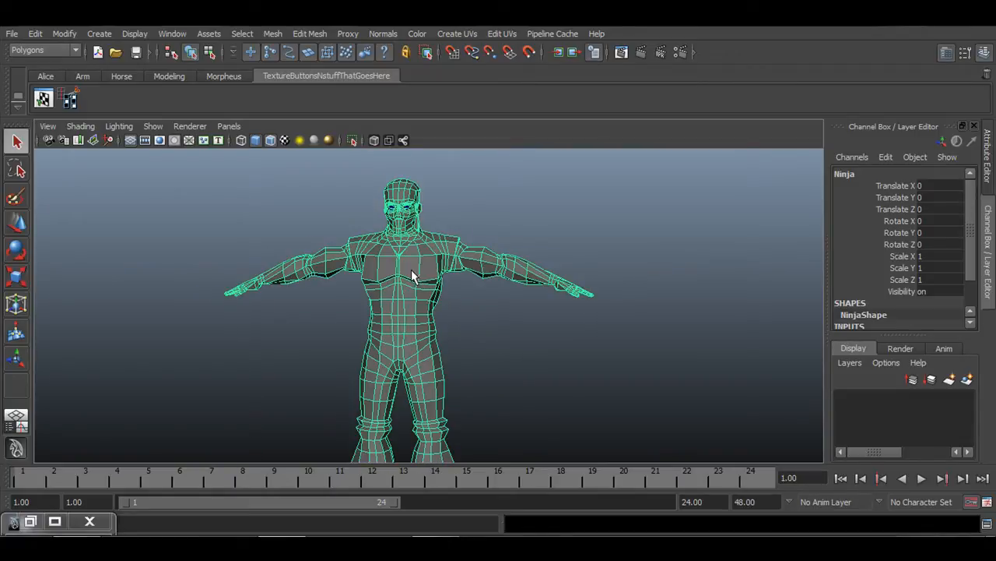
right_click(412, 269)
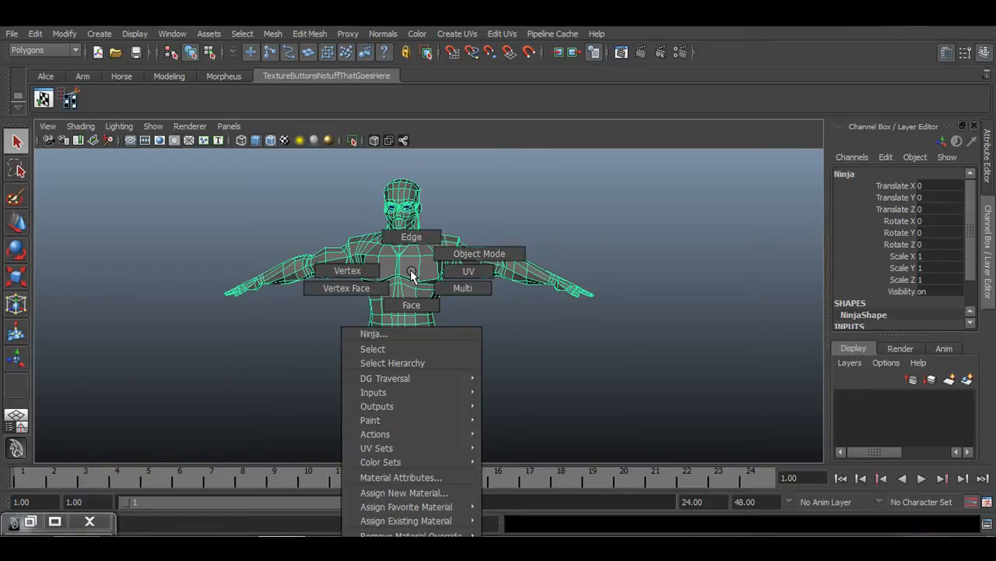
click(421, 495)
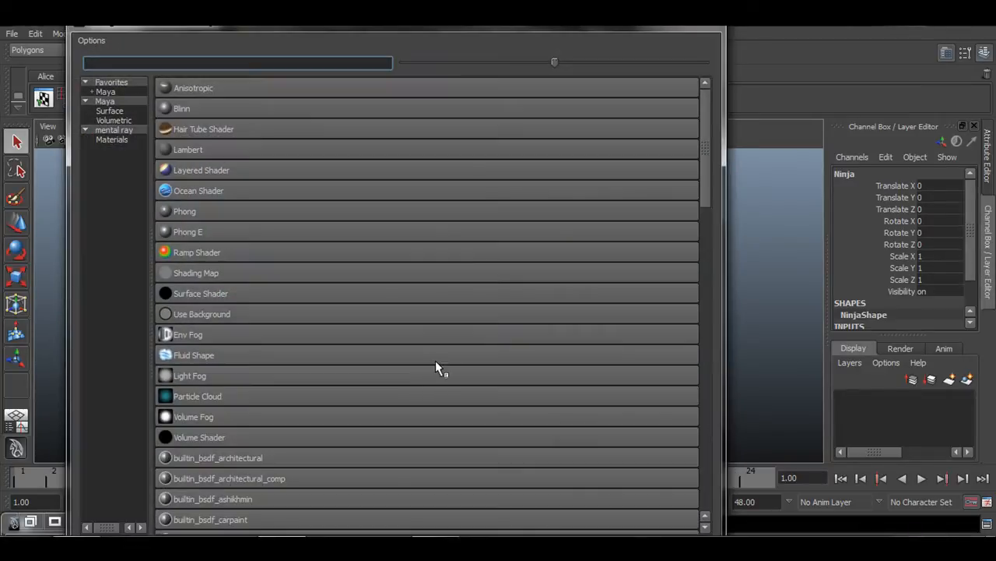
drag(231, 20, 624, 20)
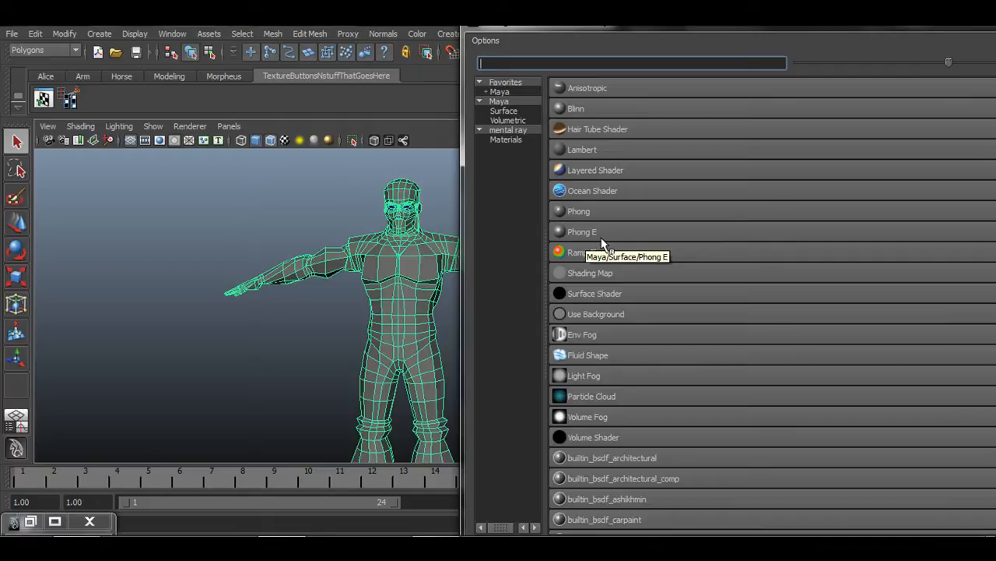
click(598, 149)
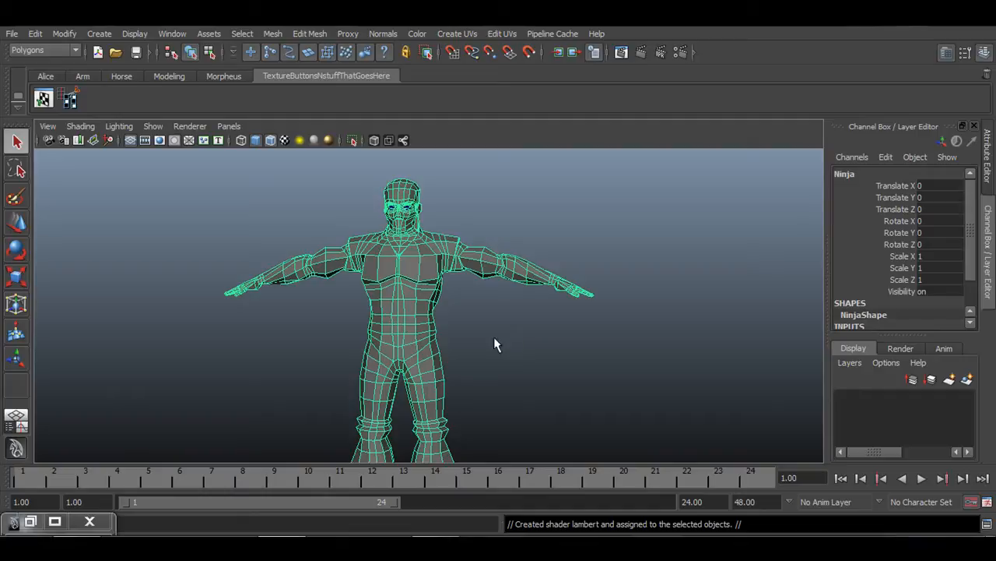
Add a Hypershade shortcut to the custom texture shelf and move it ahead of the other shortcuts.
click(171, 35)
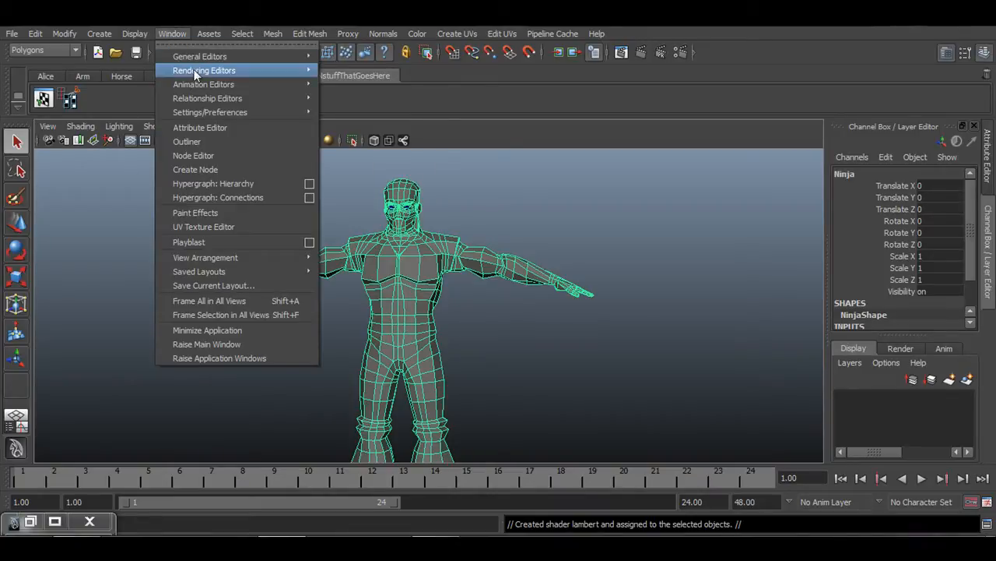
mouse_move(196, 74)
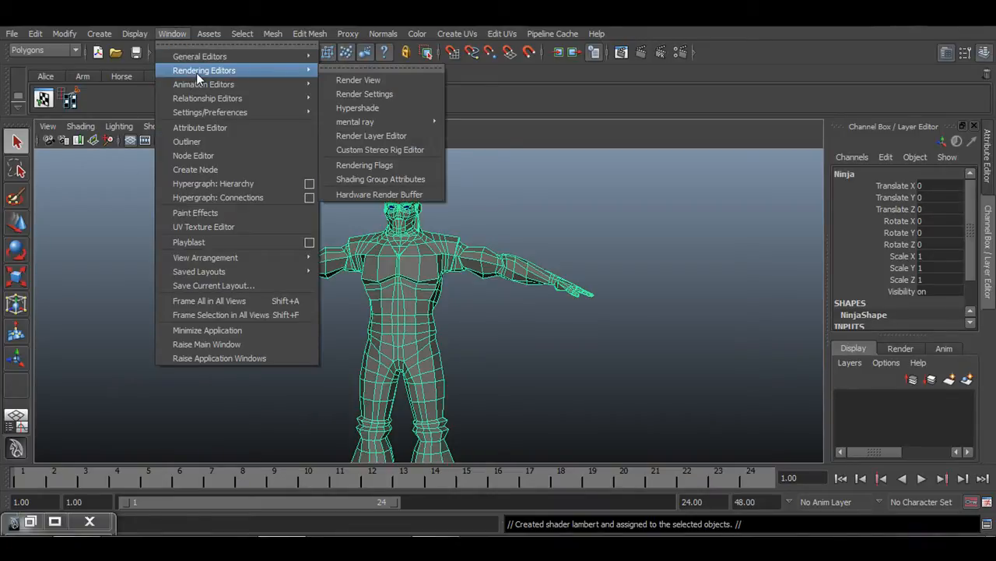
ctrl+shift+click(370, 107)
click(102, 195)
click(103, 197)
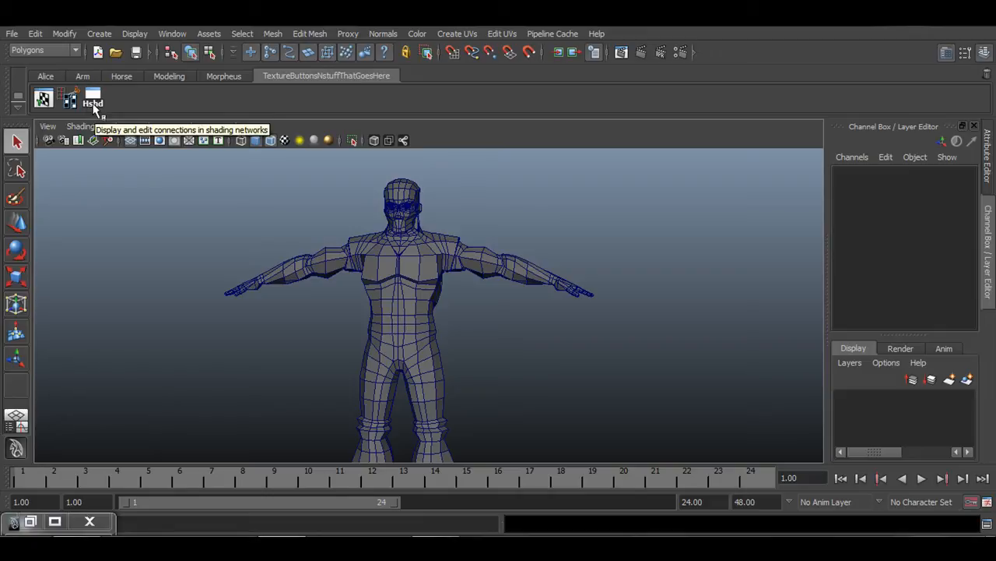
middle_drag(94, 103, 40, 106)
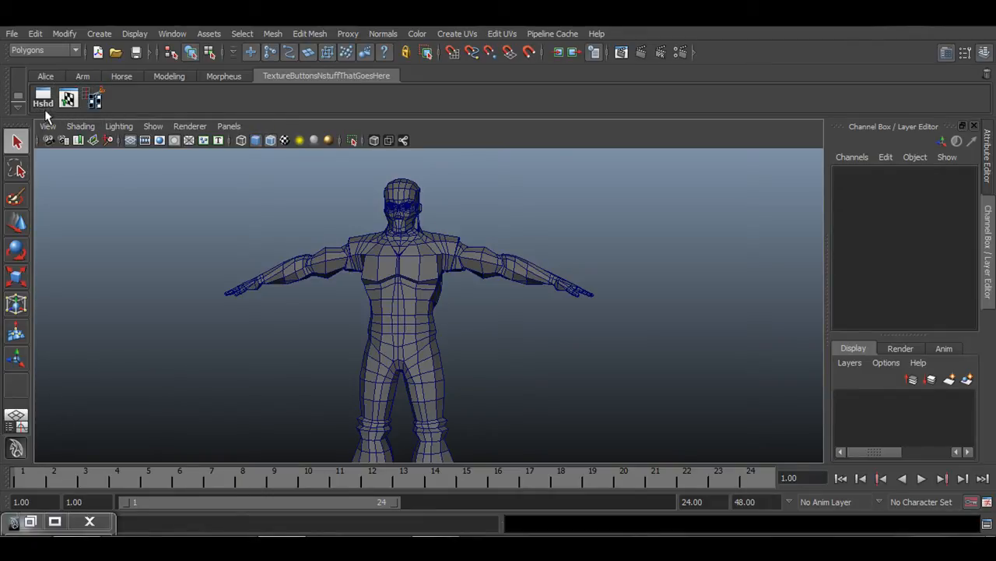
right_click(70, 101)
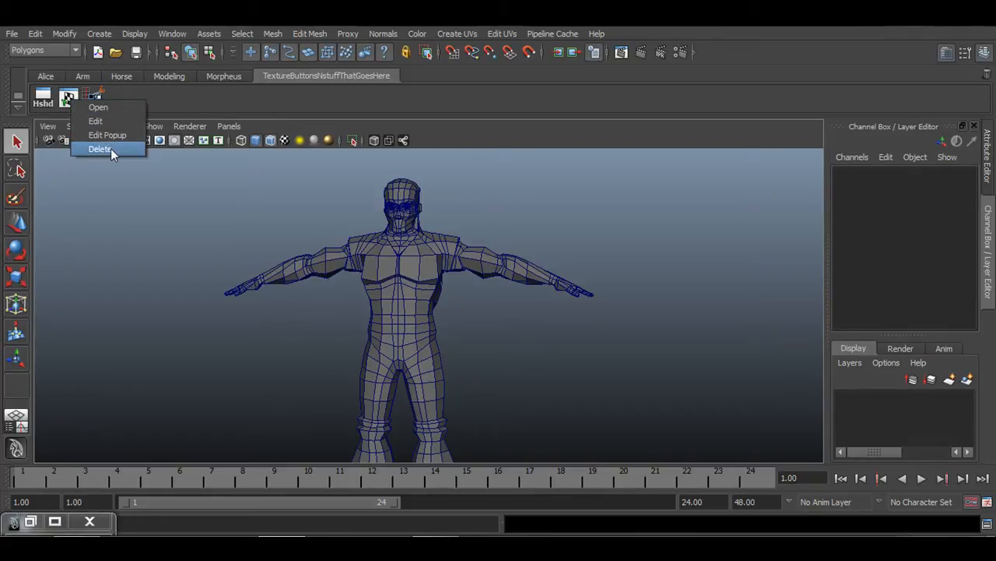
click(186, 106)
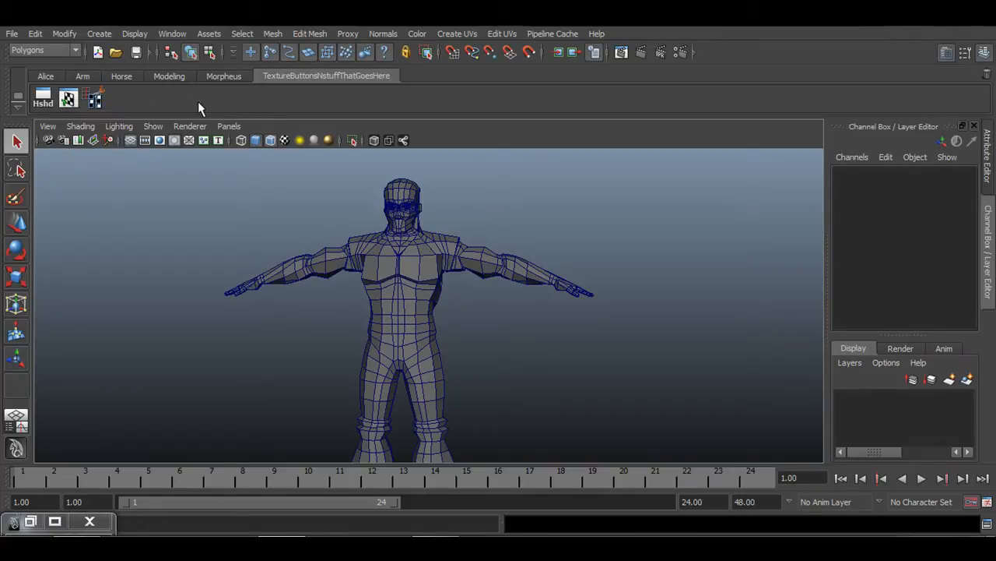
Open Hypershade from its shelf shortcut and arrange its window so the materials and the character are both in view.
click(43, 99)
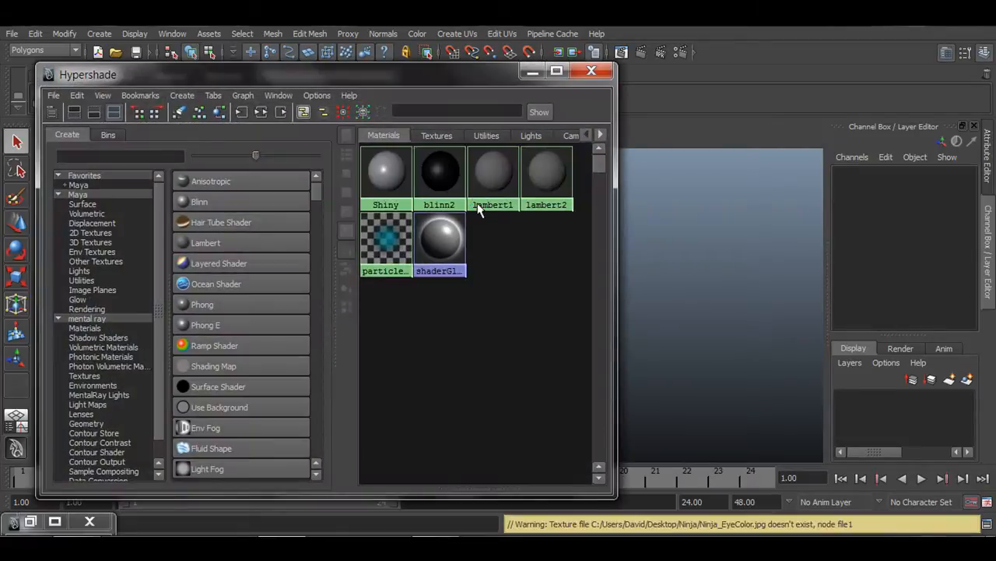
drag(395, 77, 697, 91)
alt+middle_drag(277, 305, 148, 313)
alt+right_drag(178, 313, 191, 302)
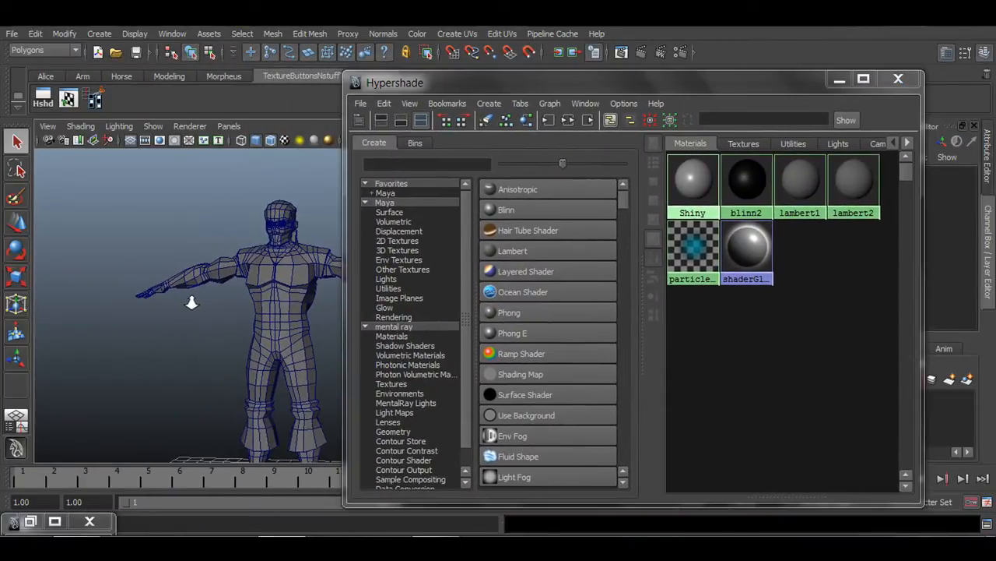
alt+drag(192, 302, 220, 311)
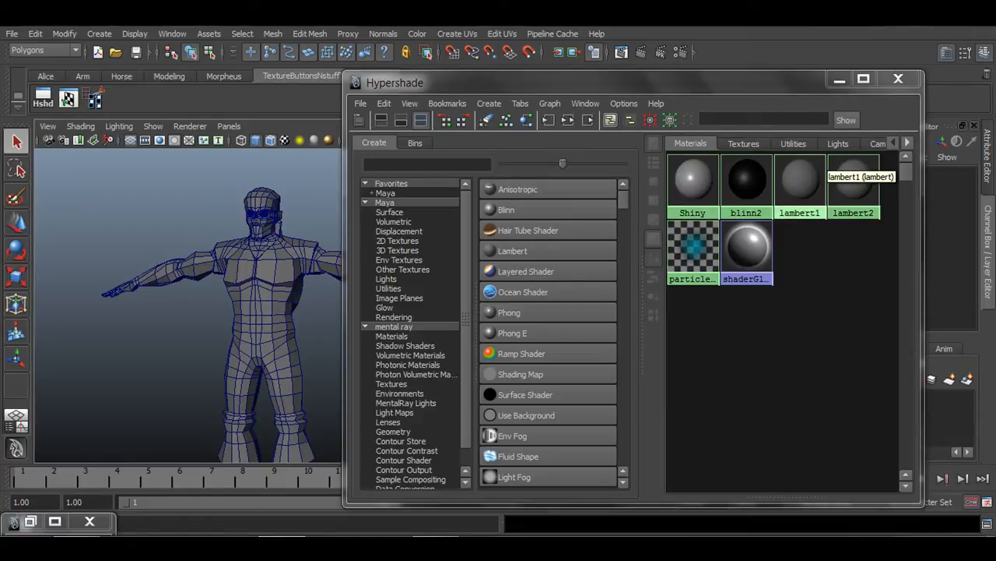
drag(752, 77, 616, 61)
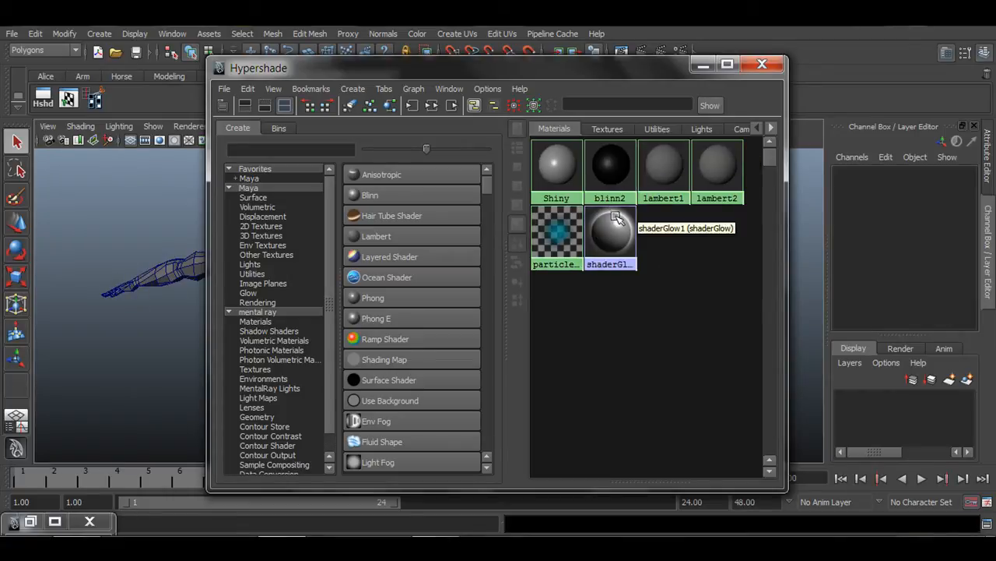
drag(561, 69, 697, 59)
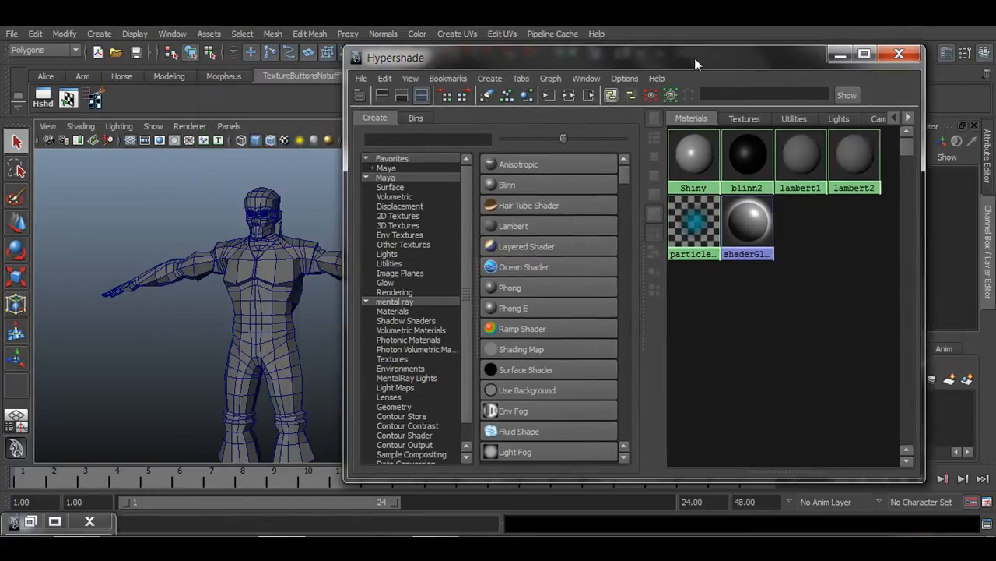
Select the geometry that uses the lambert2 material to check where it is assigned.
right_drag(773, 162, 882, 165)
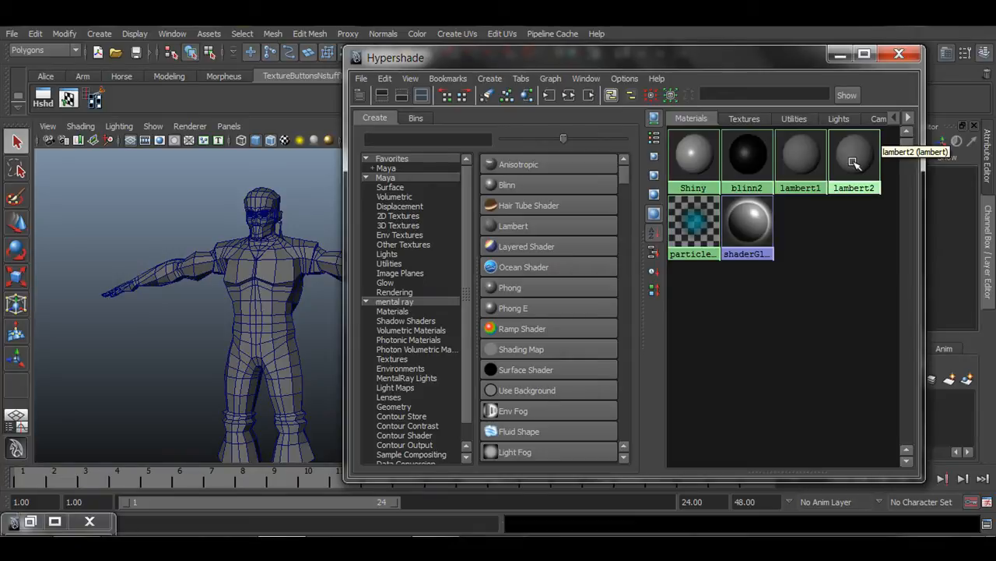
mouse_move(854, 159)
right_down()
mouse_move(822, 131)
mouse_move(777, 133)
mouse_move(777, 196)
mouse_move(802, 196)
mouse_move(884, 144)
mouse_move(864, 163)
mouse_move(893, 166)
mouse_move(855, 164)
right_up()
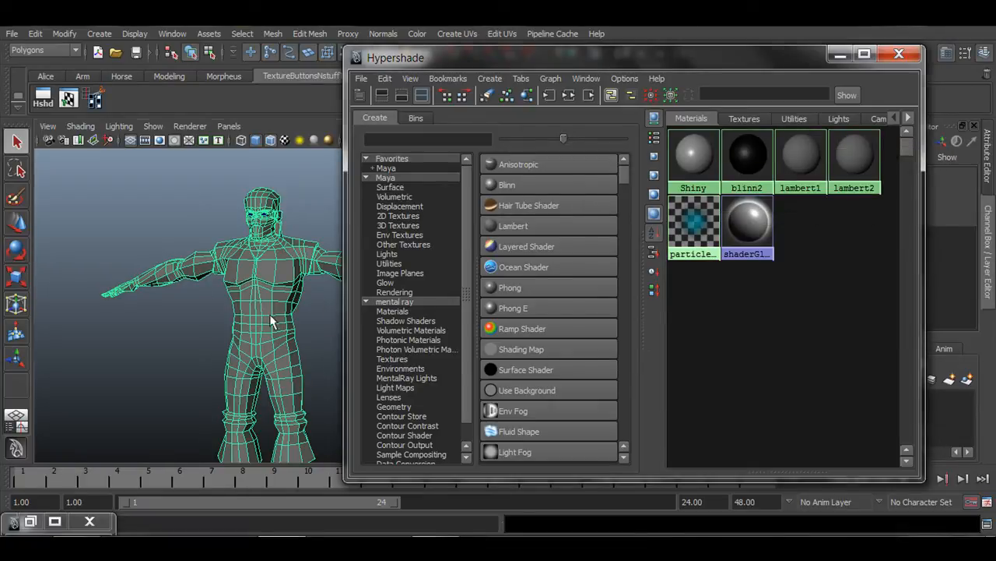
alt+drag(273, 323, 228, 304)
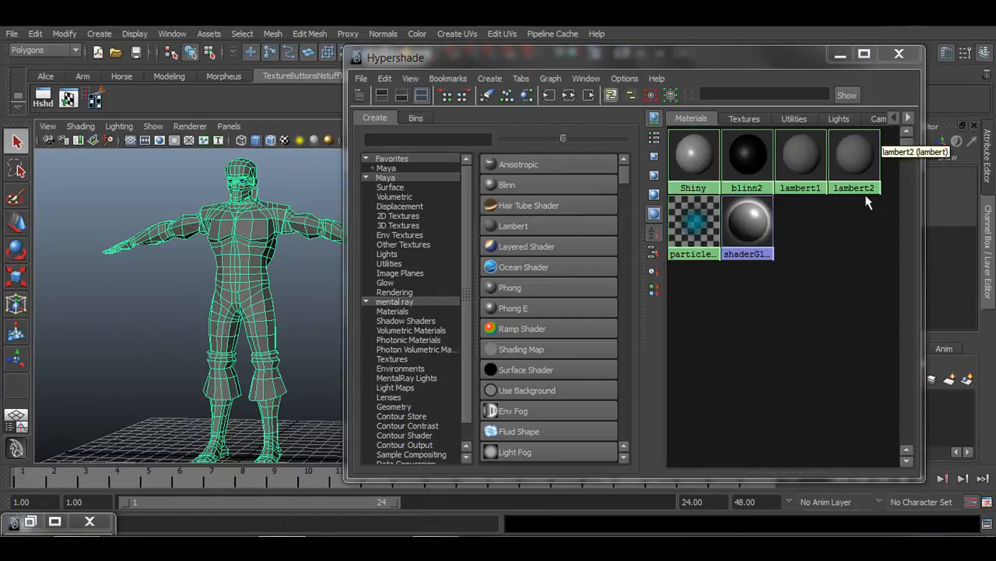
Select the geometry that uses the Shiny material, inspect it on the character's head, and clear the selection.
right_drag(778, 166, 817, 165)
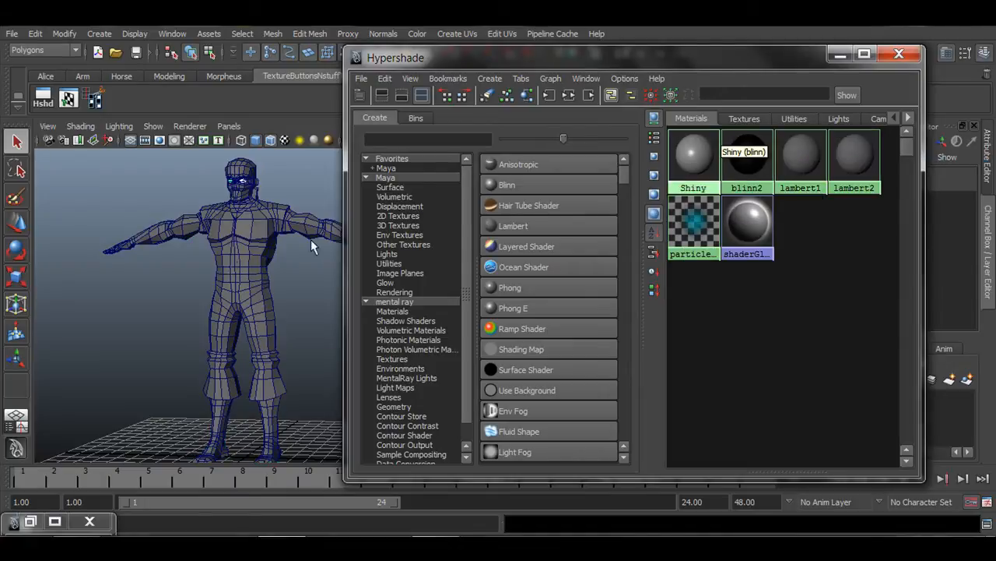
alt+drag(257, 207, 282, 250)
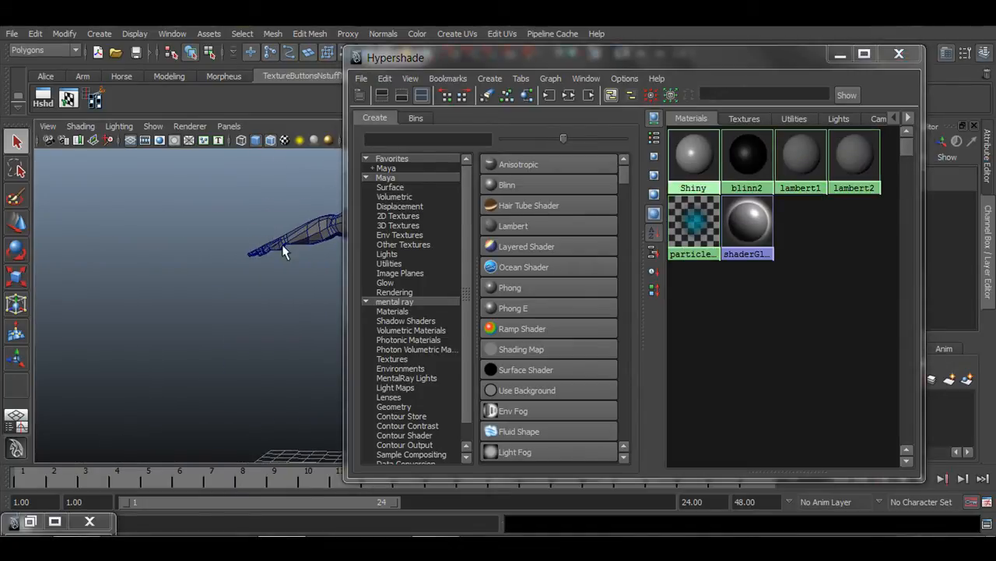
alt+middle_drag(283, 249, 109, 366)
alt+right_drag(109, 366, 139, 317)
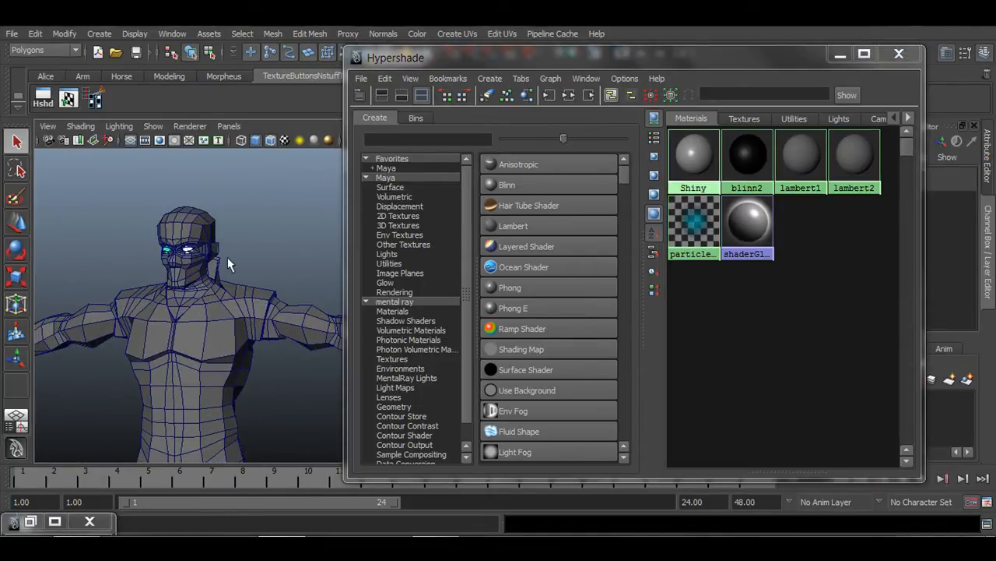
click(837, 296)
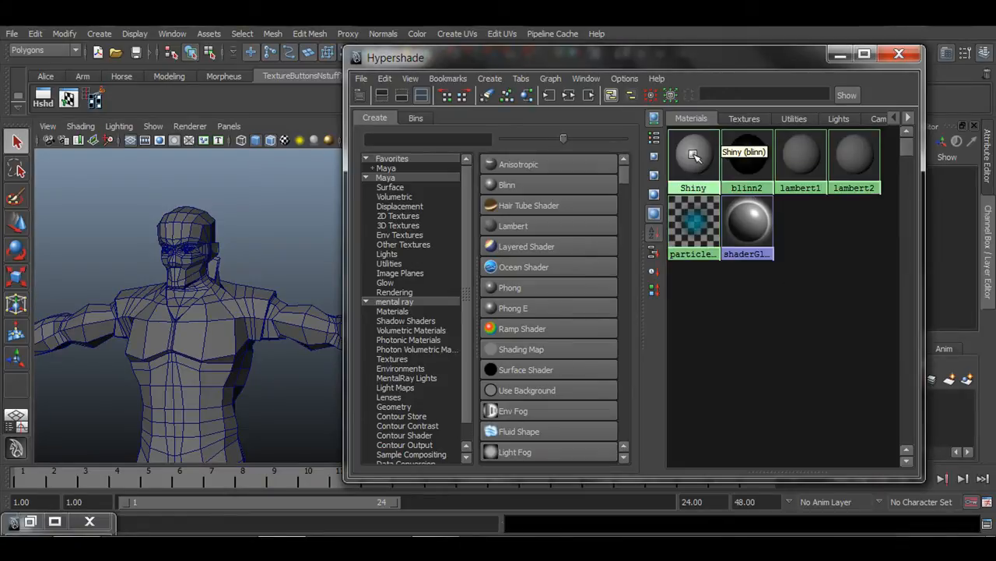
right_drag(701, 154, 512, 187)
alt+drag(204, 327, 144, 269)
alt+middle_drag(144, 269, 130, 205)
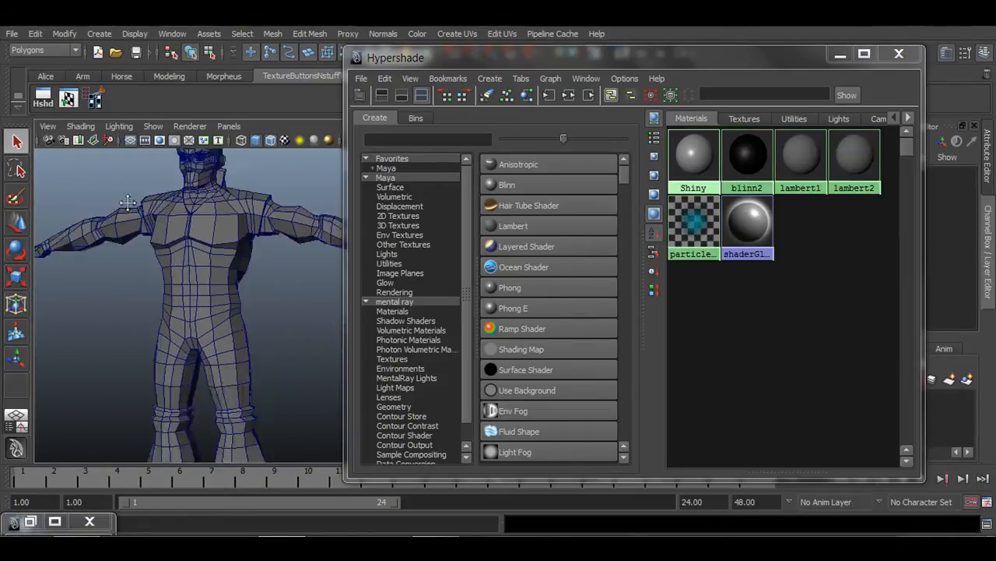
alt+right_drag(129, 205, 116, 269)
alt+middle_drag(201, 266, 118, 310)
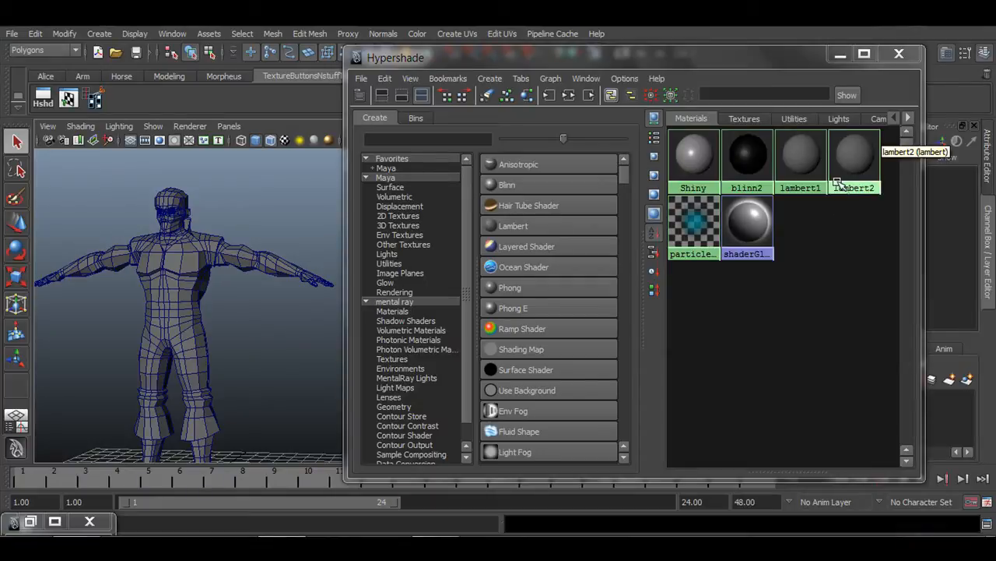
Show the lambert2 material's attributes, minimize Hypershade and enlarge the attribute area to reveal more material settings.
drag(815, 65, 513, 42)
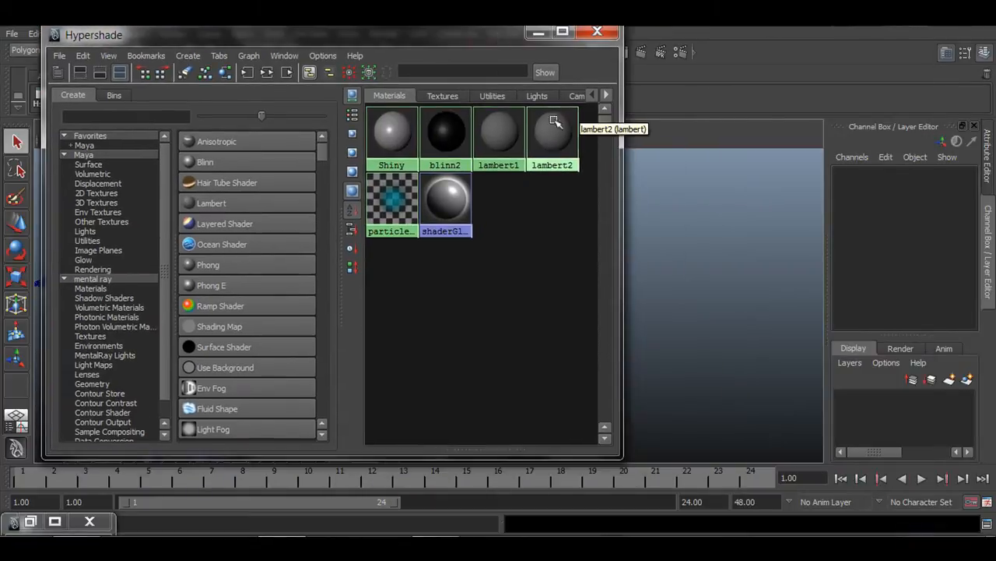
double_click(553, 138)
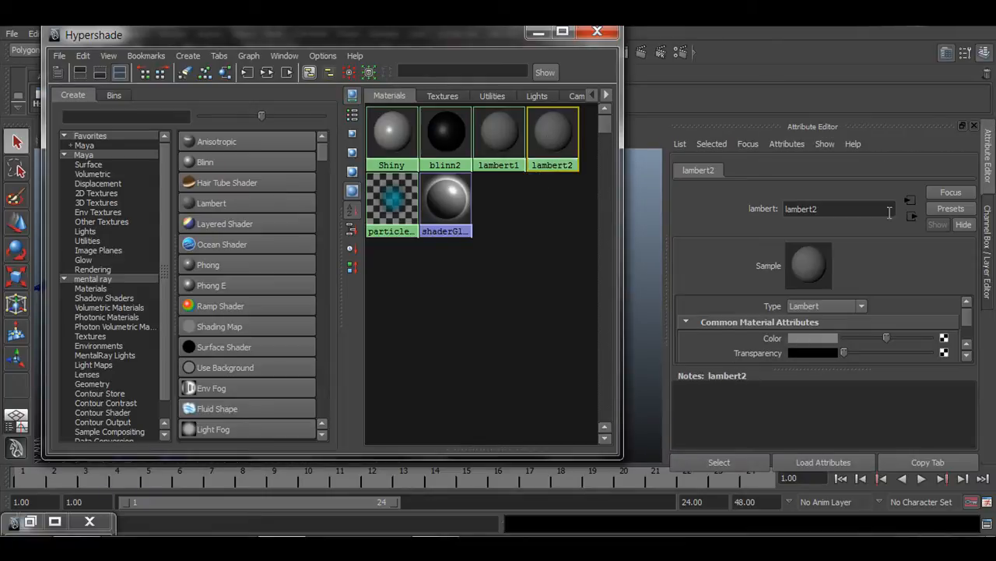
click(539, 34)
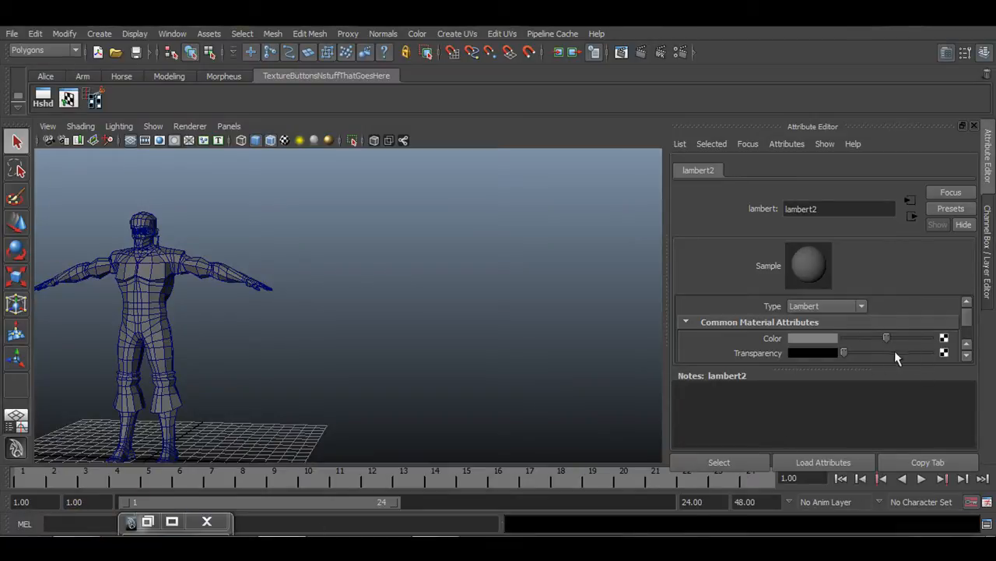
drag(845, 369, 847, 449)
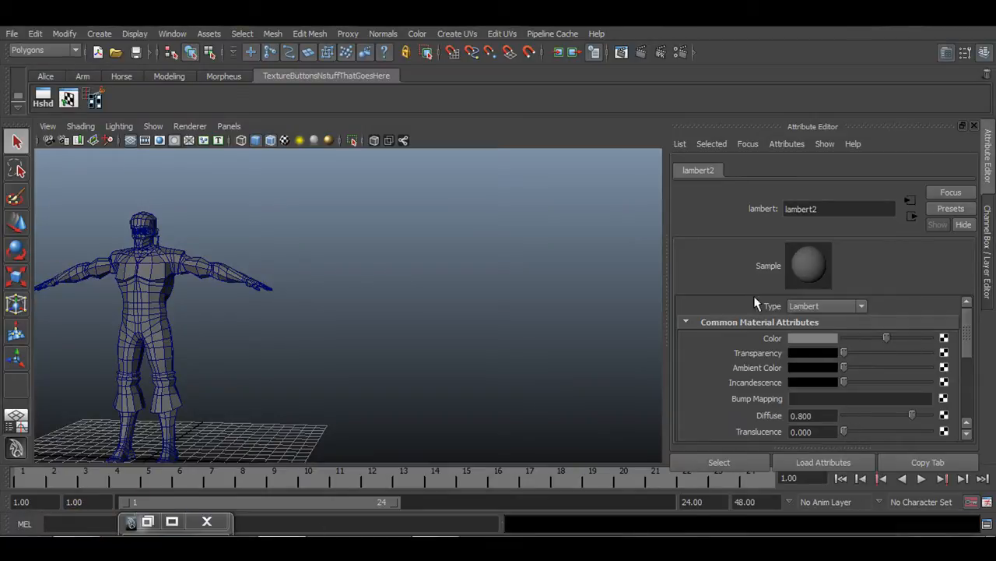
Rename the lambert2 material as NinjaTexture.
double_click(798, 210)
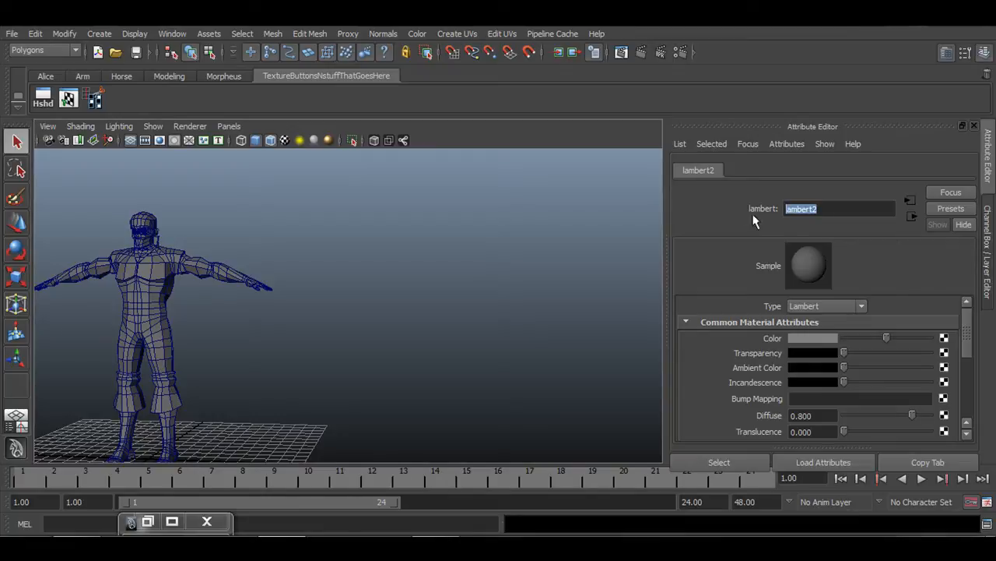
key(i)
click(834, 207)
drag(841, 207, 763, 208)
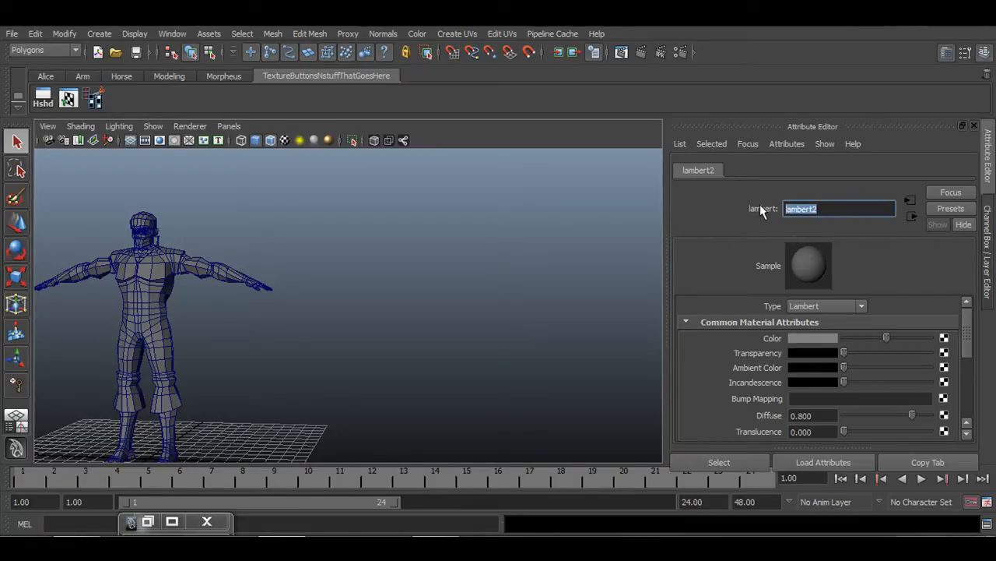
text(NinjaTexture)
Connect a File texture node to the Color attribute of the NinjaTexture material.
alt+middle_drag(343, 290, 511, 262)
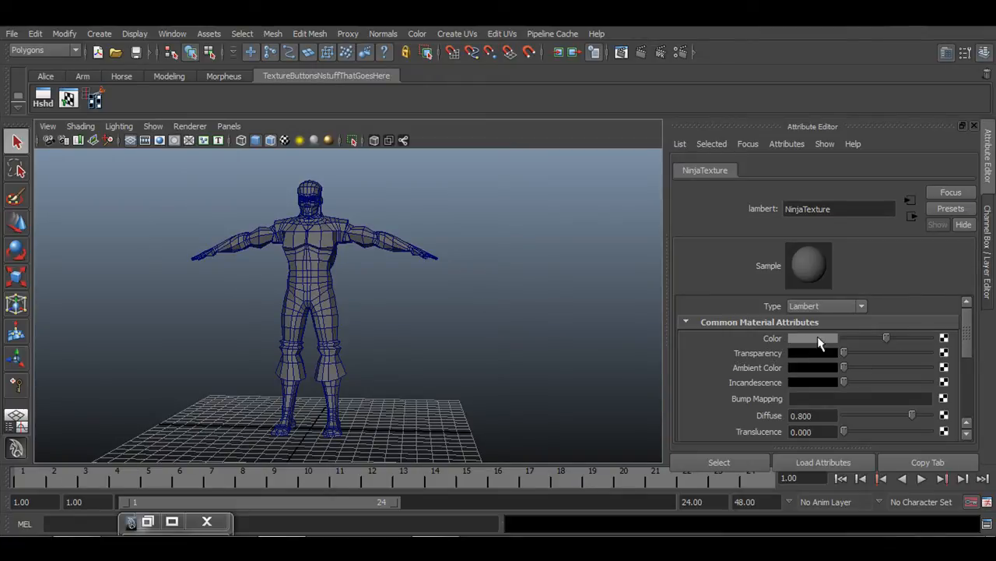
alt+right_drag(217, 270, 444, 292)
alt+middle_drag(352, 280, 432, 393)
alt+right_drag(218, 349, 292, 334)
alt+drag(291, 334, 354, 348)
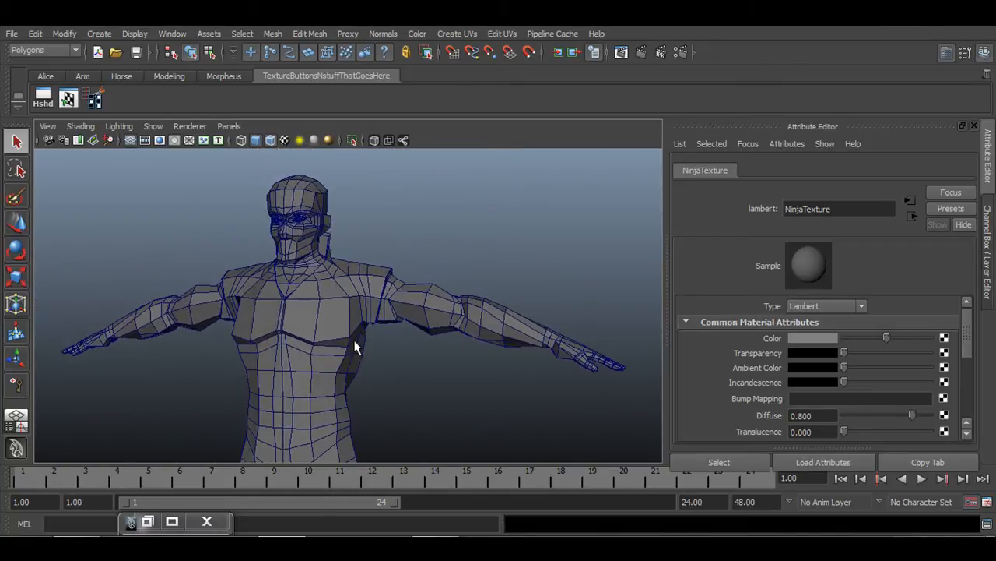
click(944, 340)
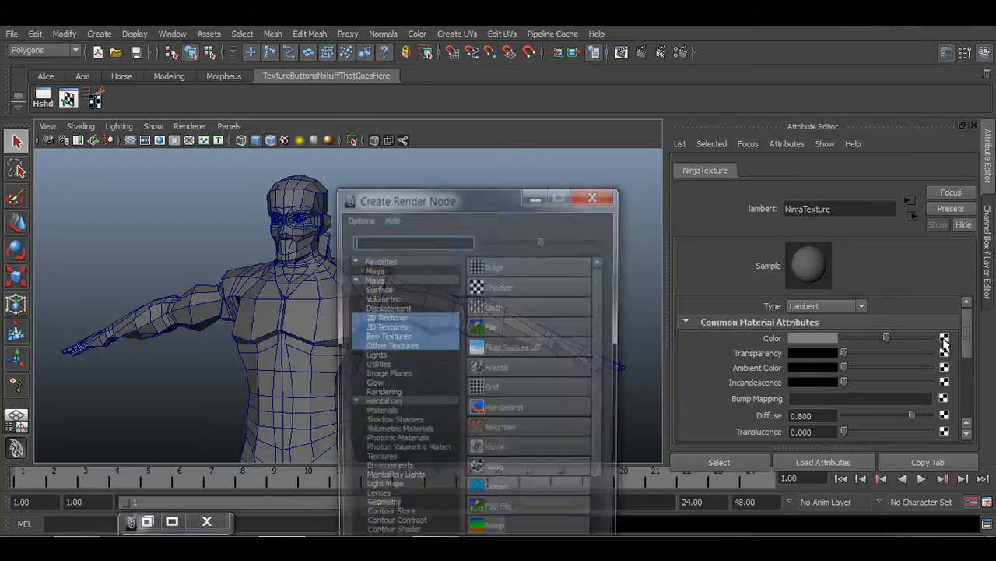
drag(464, 199, 580, 31)
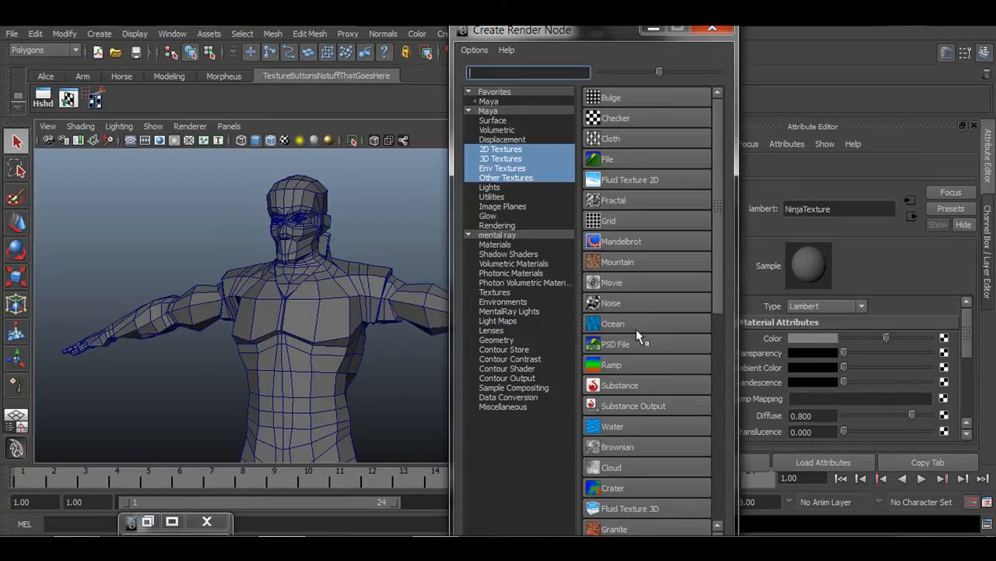
click(607, 159)
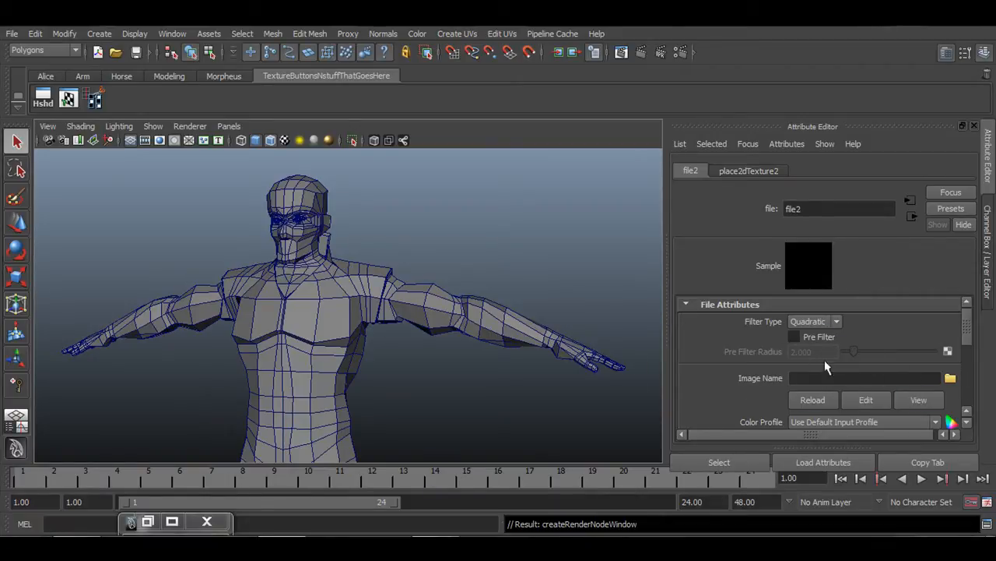
Load checkerPatterns.gif from the TextureNinja folder as the file texture's image.
click(950, 379)
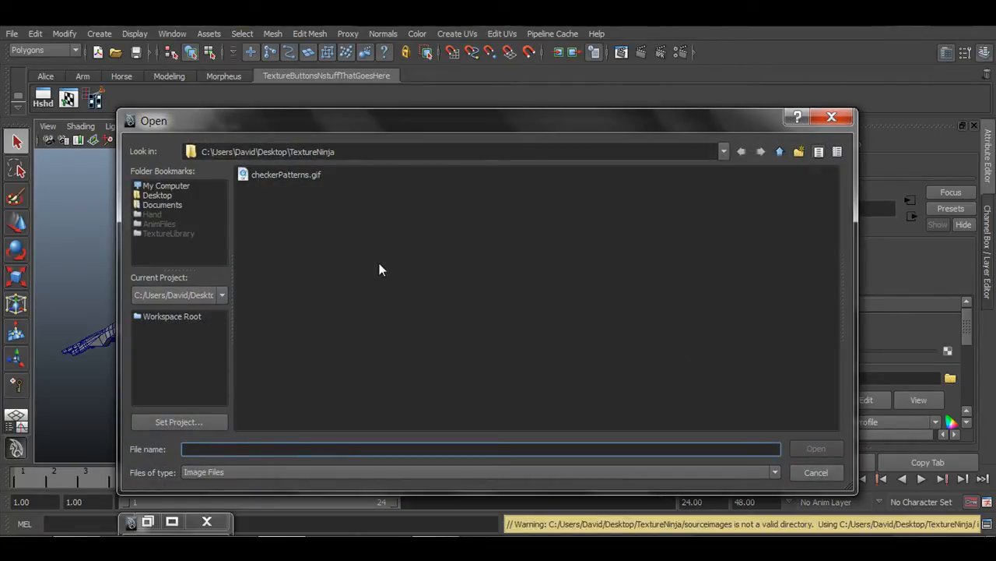
click(289, 174)
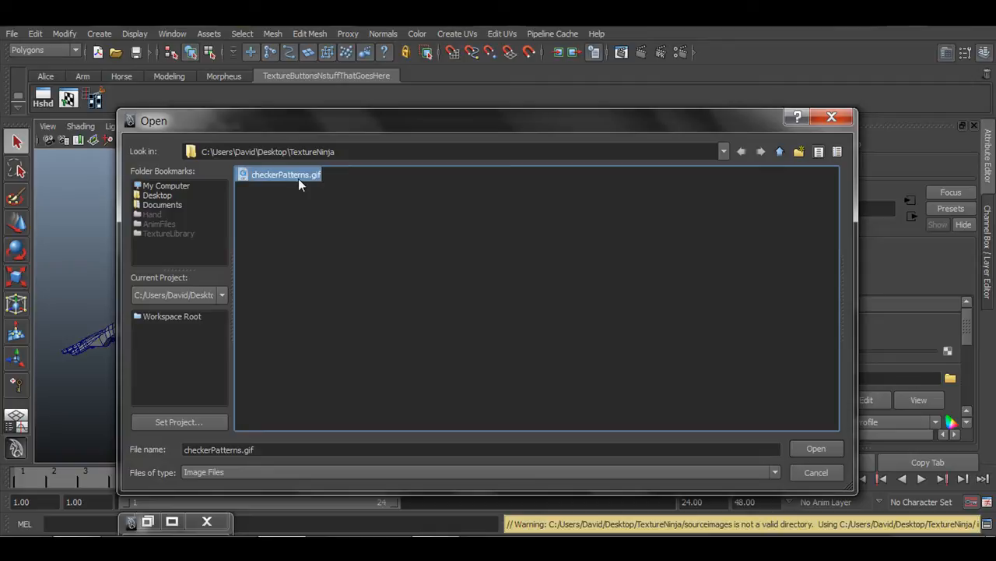
click(814, 450)
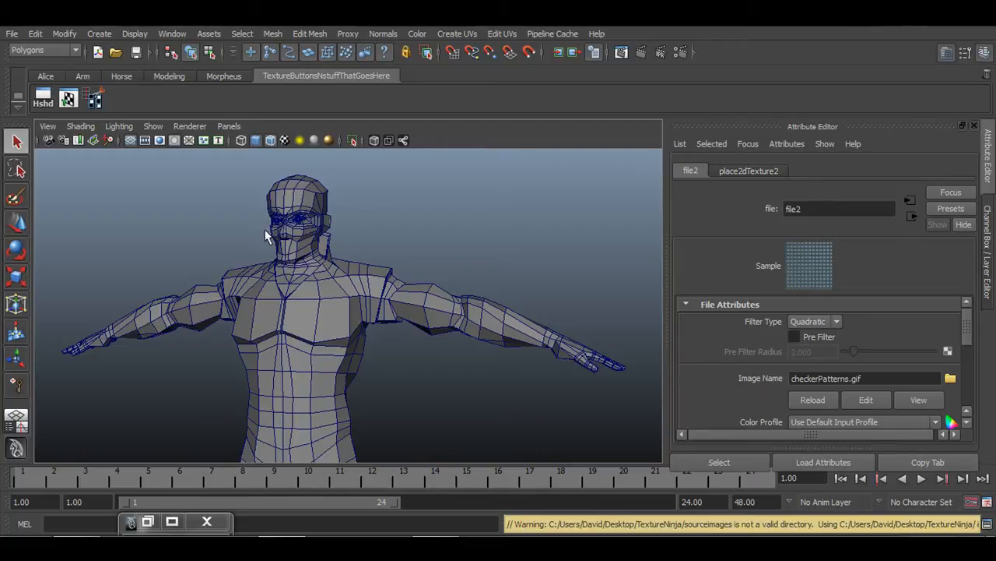
Turn on textured display in the viewport and inspect the checker pattern on the character's torso.
click(284, 141)
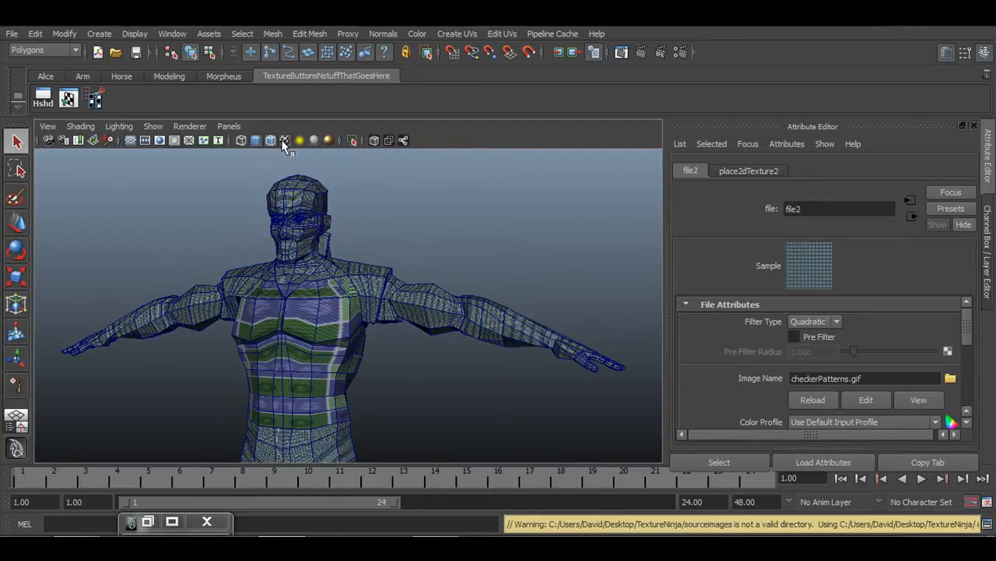
alt+right_drag(522, 381, 339, 352)
alt+middle_drag(338, 352, 372, 309)
alt+right_drag(273, 313, 413, 232)
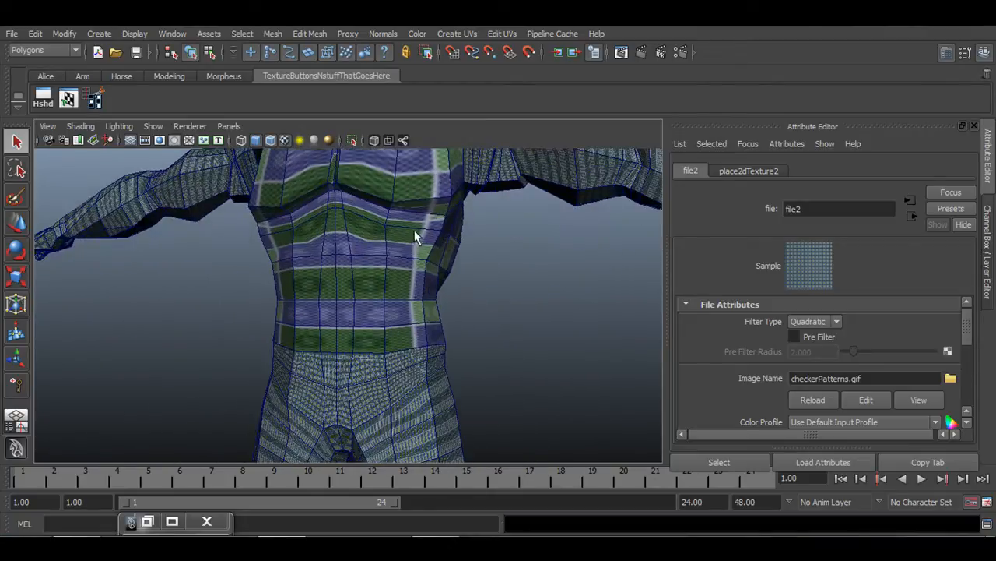
alt+middle_drag(413, 232, 397, 302)
alt+drag(397, 302, 423, 318)
alt+middle_drag(423, 318, 436, 294)
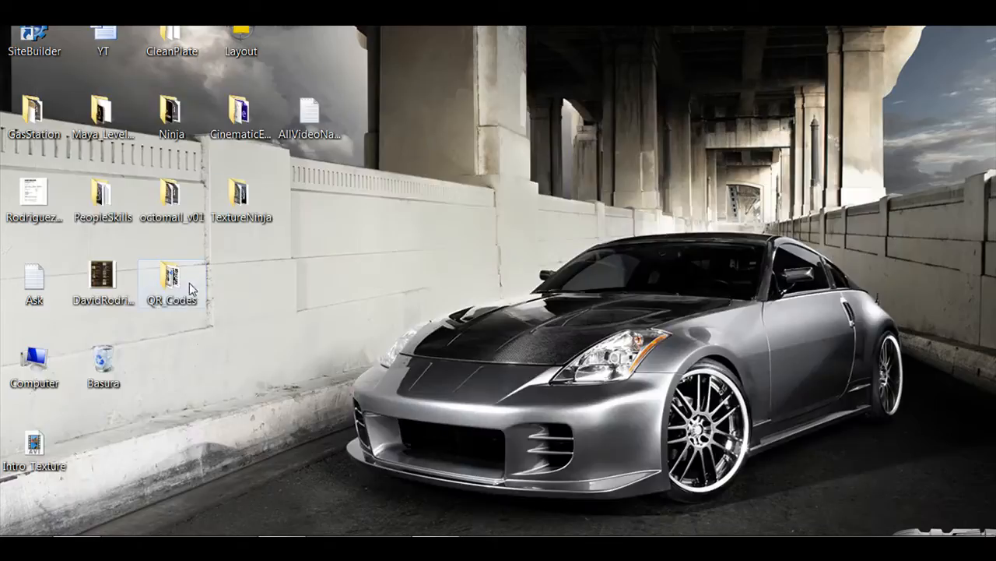
Open the checkerPatterns image from the desktop's TextureNinja folder, examine it full screen, and close the image and folder.
double_click(239, 195)
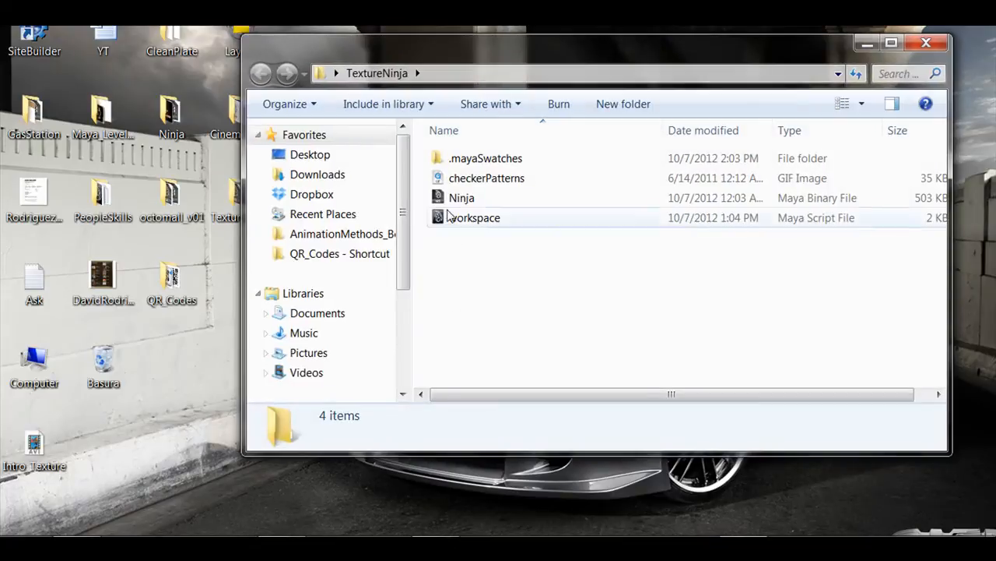
click(460, 185)
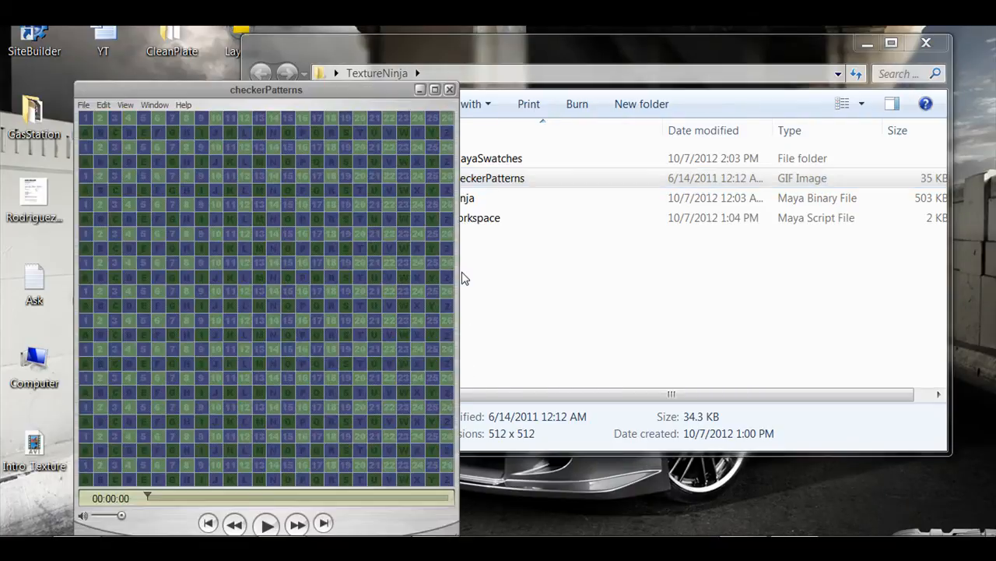
click(434, 90)
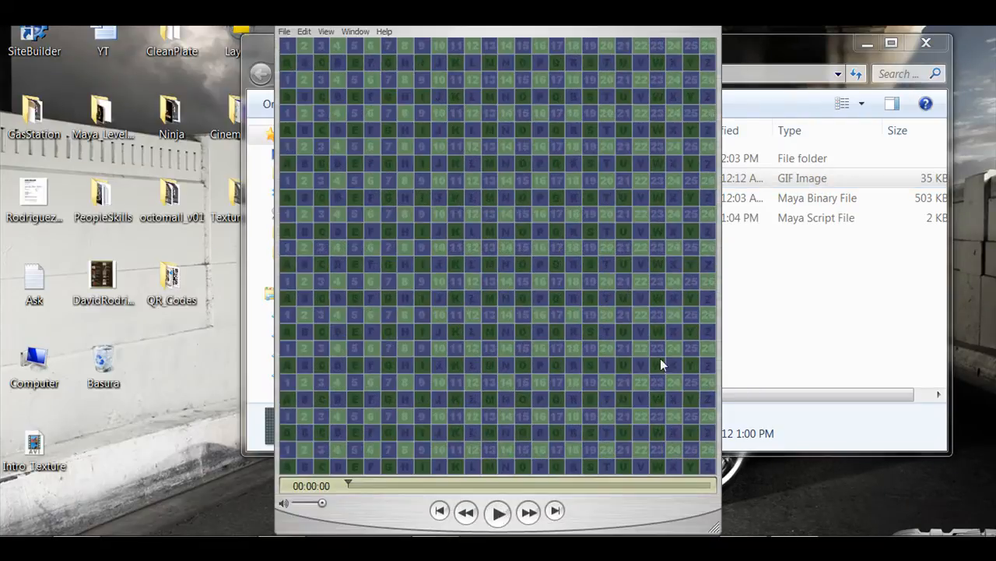
double_click(614, 161)
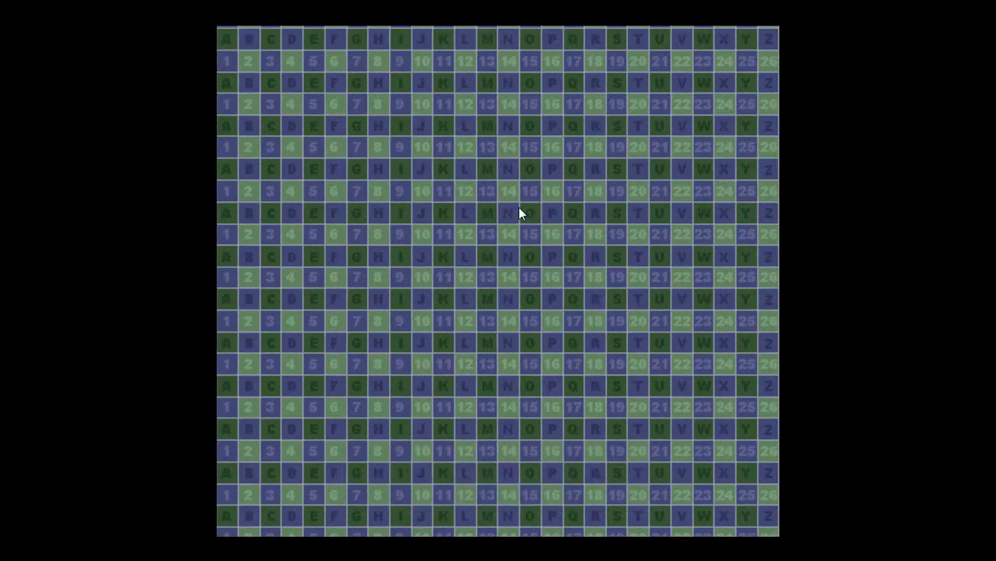
mouse_move(508, 224)
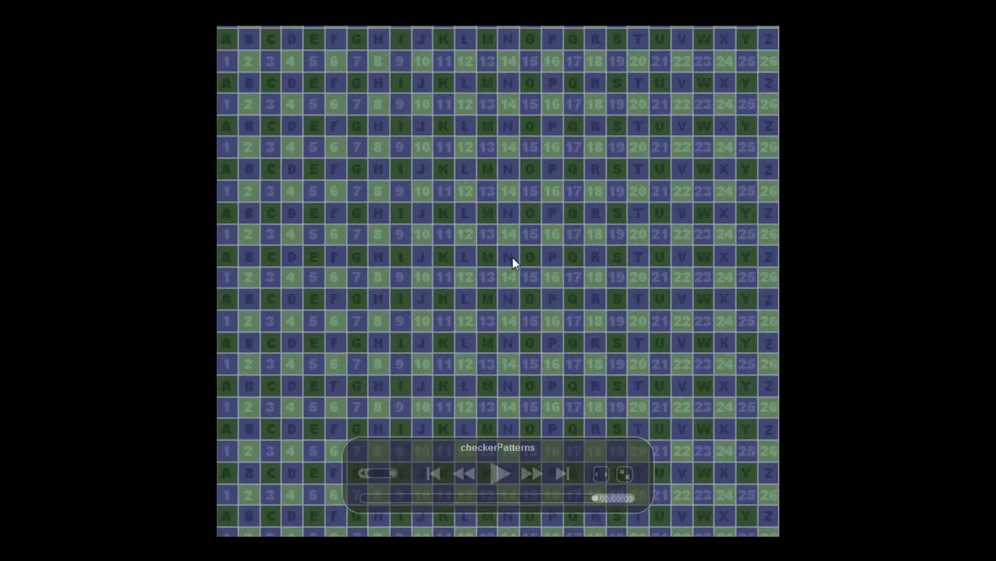
key(Escape)
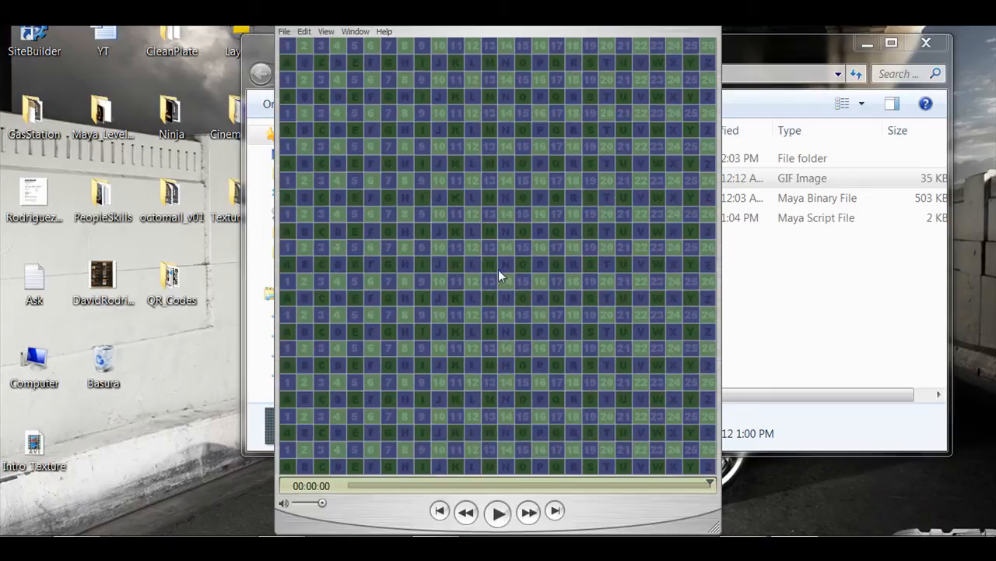
click(315, 545)
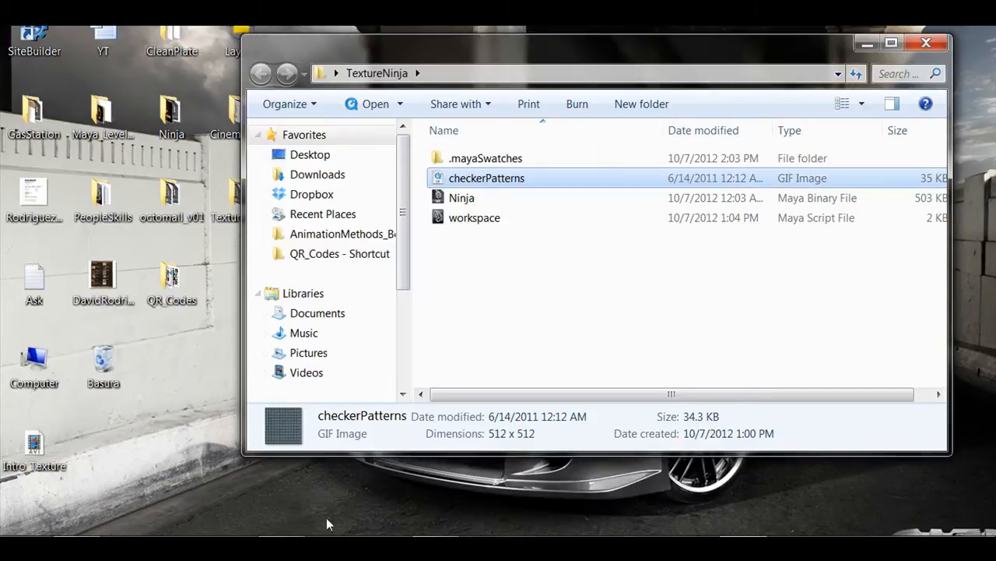
click(926, 42)
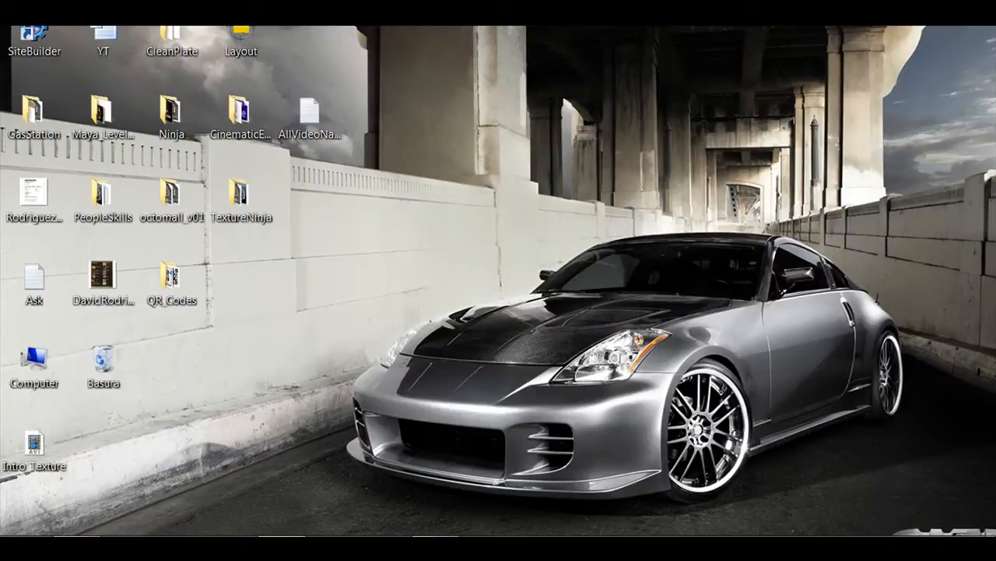
Switch back to Maya, close Hypershade and turn off the wireframe overlay on the shaded character.
click(283, 547)
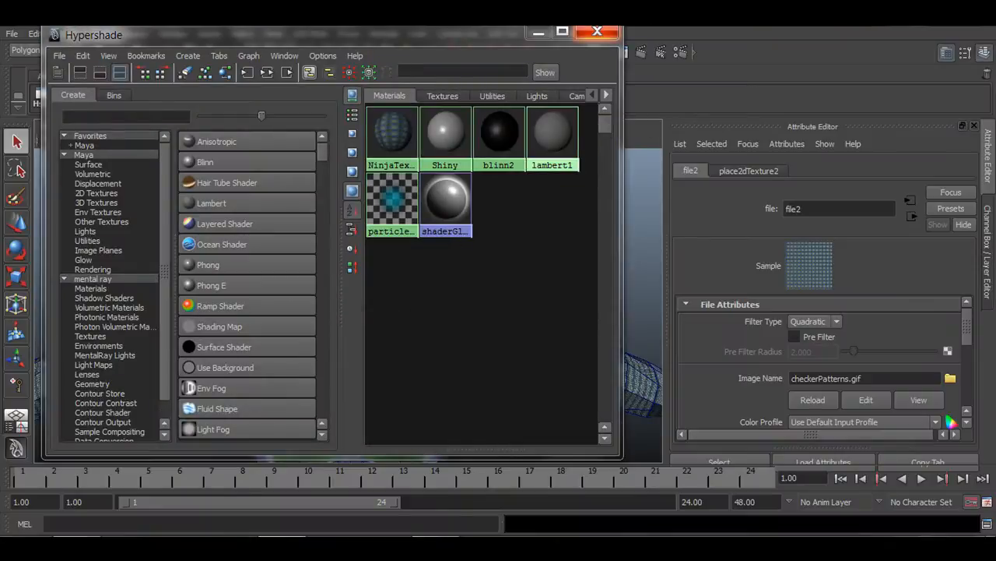
click(597, 30)
alt+middle_drag(363, 392, 402, 314)
alt+right_drag(231, 304, 319, 299)
alt+middle_drag(227, 296, 482, 374)
alt+right_drag(236, 374, 307, 359)
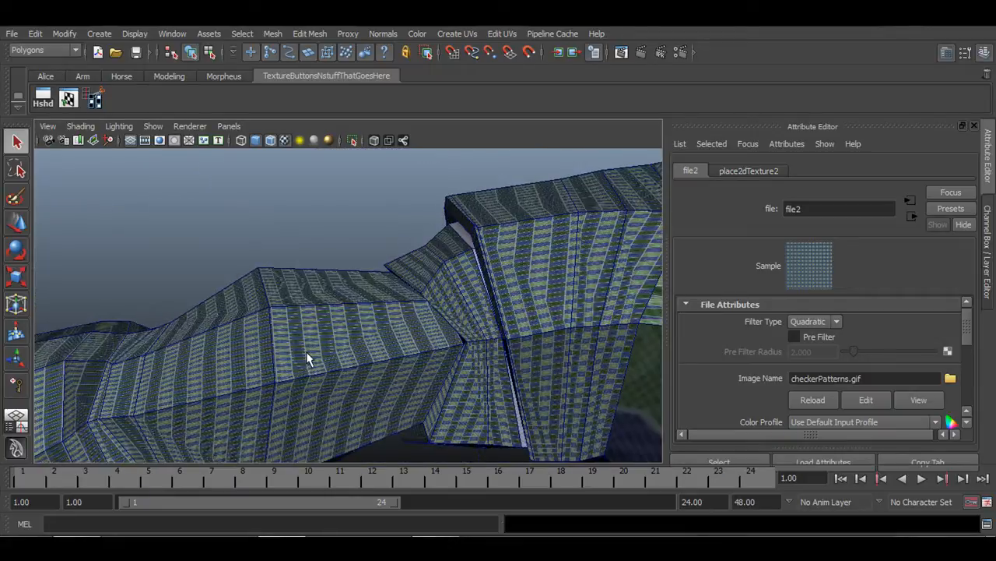
click(270, 141)
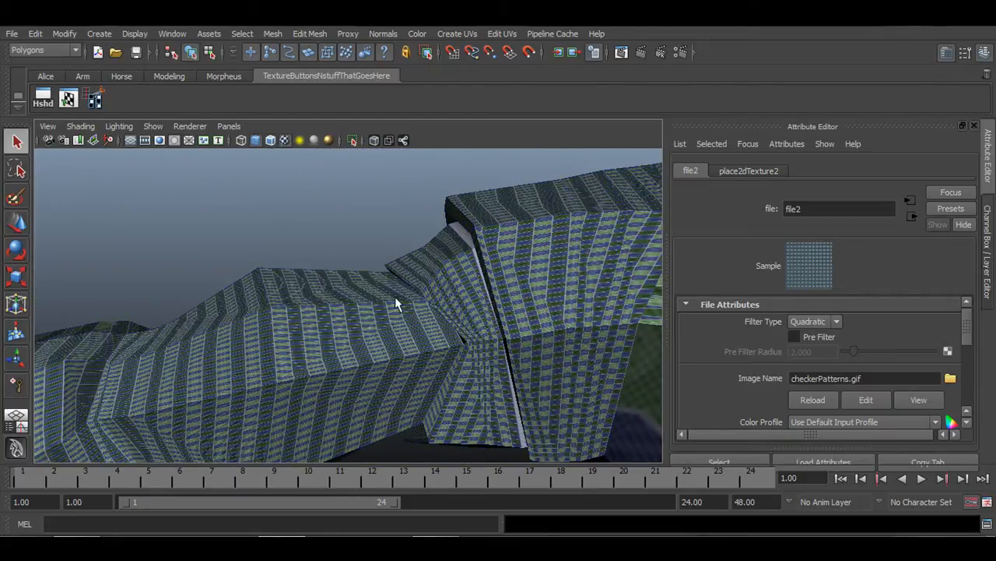
Examine the checker pattern up close on the character's shoulder and upper arm for stretching and distortion.
mouse_move(395, 297)
alt+middle_down()
mouse_move(445, 270)
mouse_move(273, 313)
alt+middle_up()
mouse_move(257, 323)
alt+right_down()
mouse_move(246, 332)
mouse_move(420, 374)
alt+right_up()
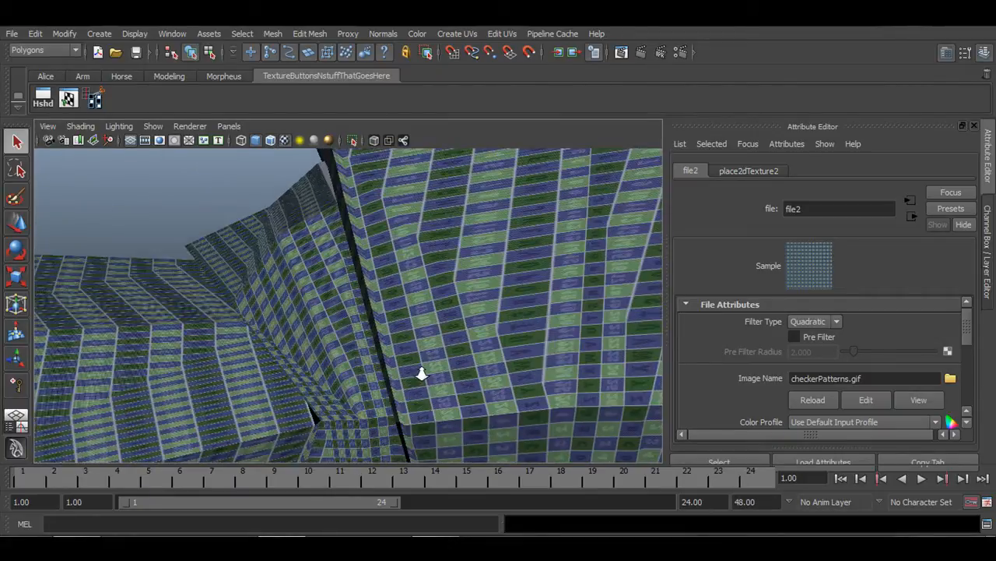
alt+drag(423, 365, 464, 348)
alt+drag(500, 271, 425, 355)
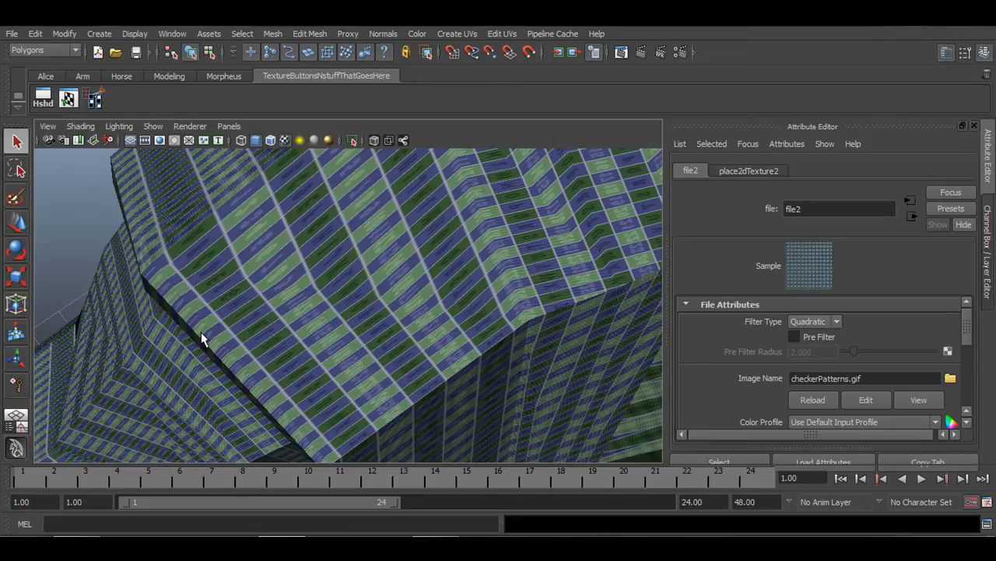
alt+drag(200, 331, 360, 272)
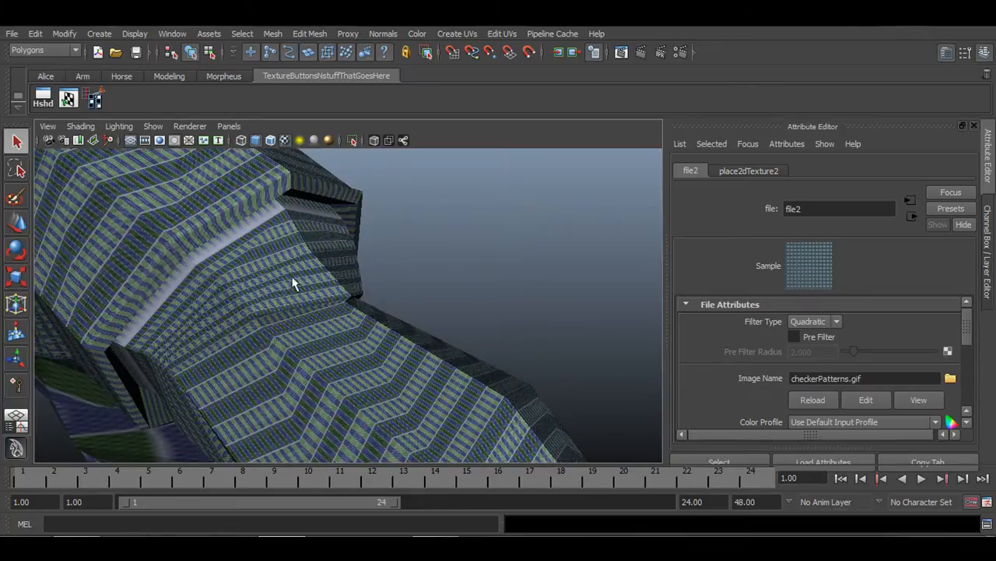
alt+drag(455, 340, 368, 273)
Examine the checker pattern on the character's feet, lower legs and trouser cuffs from several angles.
alt+middle_drag(368, 273, 364, 187)
alt+middle_drag(369, 299, 362, 129)
alt+drag(385, 302, 418, 343)
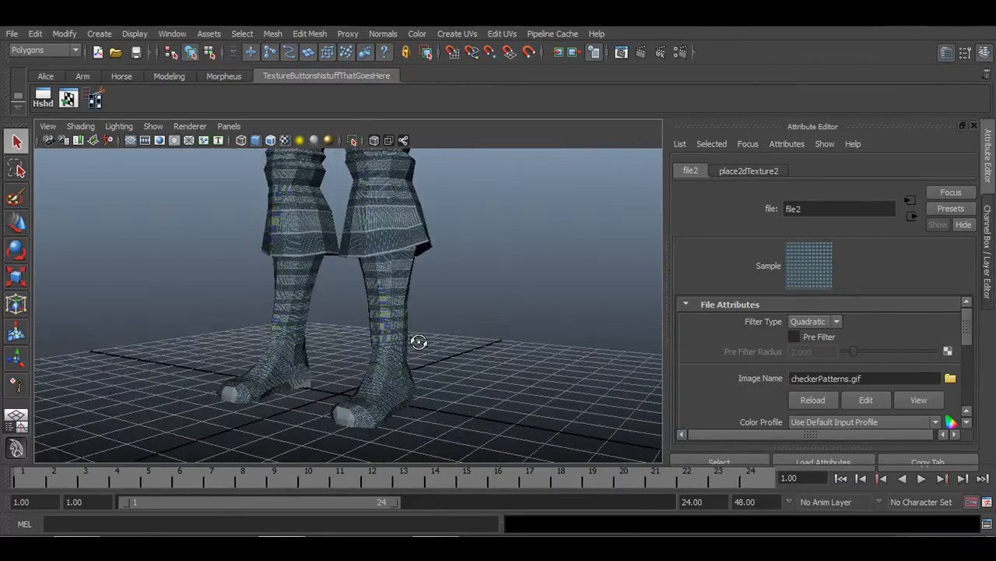
alt+middle_drag(418, 343, 350, 272)
alt+right_drag(350, 271, 340, 310)
alt+middle_drag(339, 310, 456, 409)
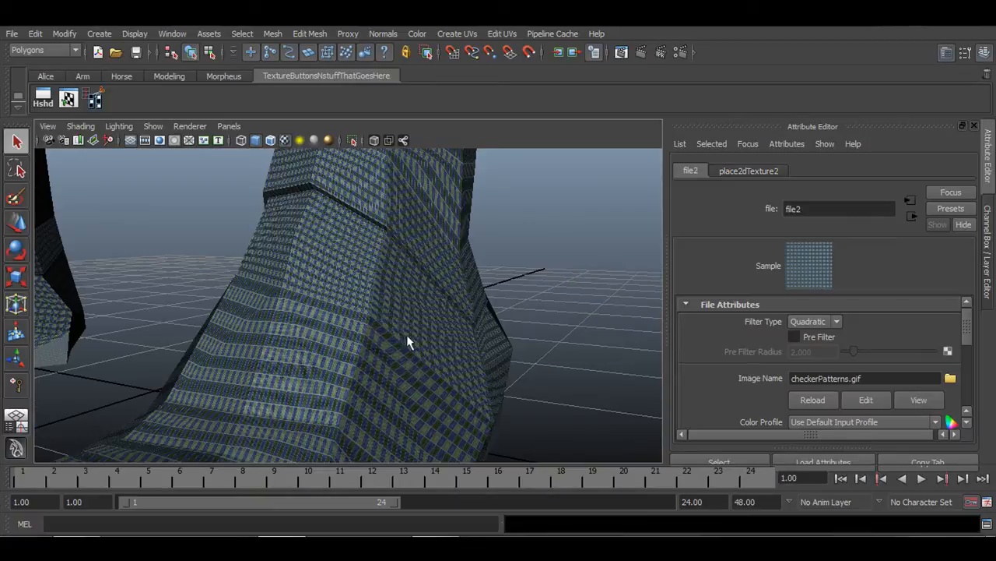
alt+drag(410, 342, 297, 339)
alt+drag(204, 307, 239, 300)
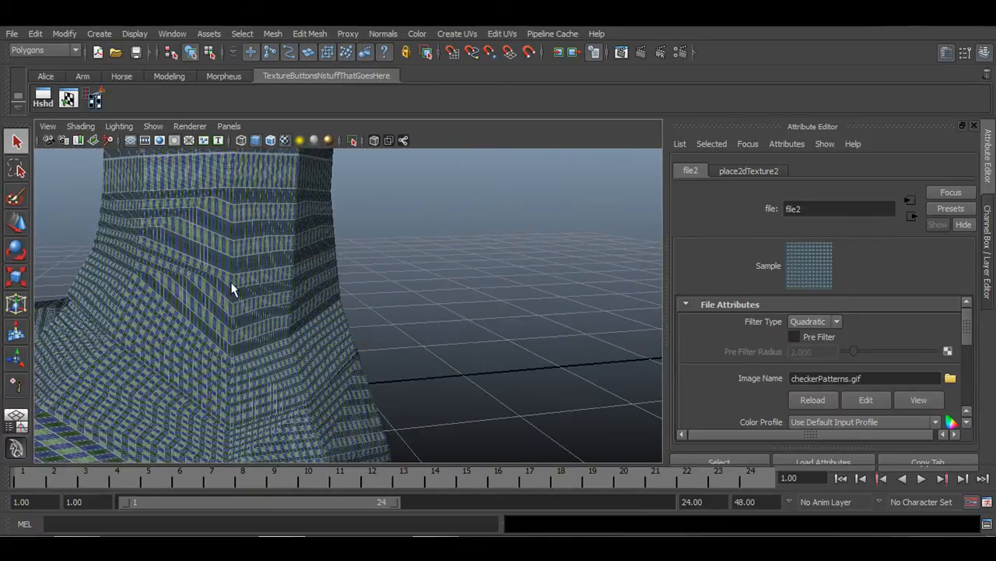
alt+middle_drag(258, 272, 373, 438)
alt+right_drag(373, 437, 322, 249)
alt+middle_drag(322, 249, 411, 415)
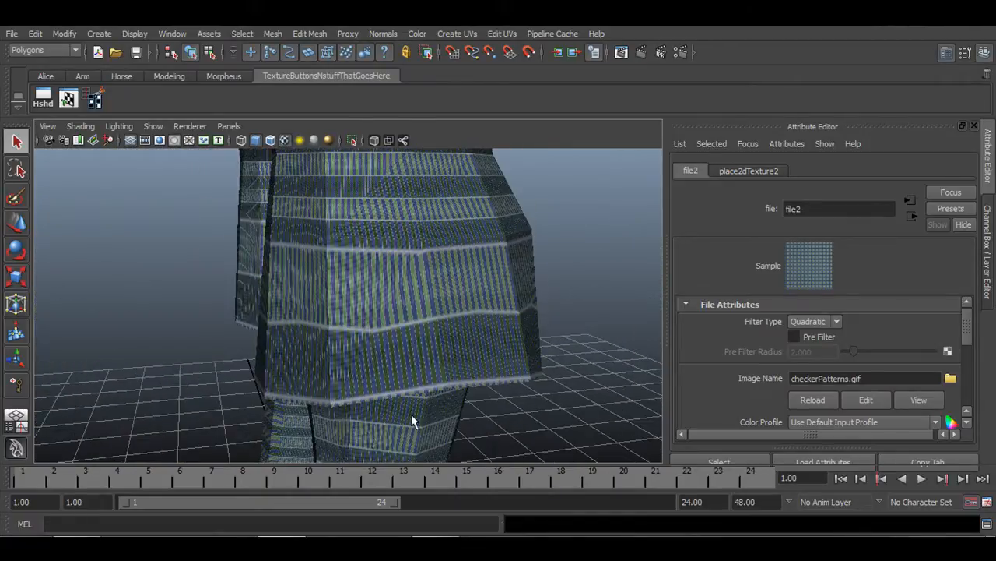
Examine the checker pattern on the lower garment, hips and torso, finishing with a front view of the upper body.
alt+right_drag(411, 414, 306, 343)
alt+drag(307, 343, 436, 348)
alt+middle_drag(389, 214, 416, 335)
alt+right_drag(417, 334, 390, 276)
alt+middle_drag(390, 277, 396, 340)
alt+drag(395, 343, 358, 226)
alt+middle_drag(358, 226, 374, 407)
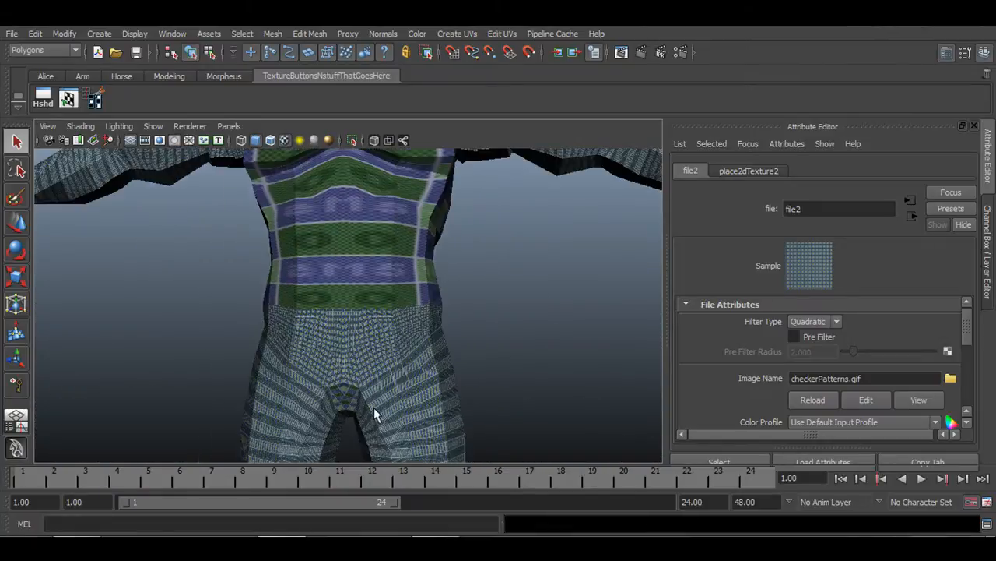
alt+right_drag(374, 407, 354, 249)
alt+middle_drag(354, 249, 351, 346)
alt+right_drag(351, 347, 417, 334)
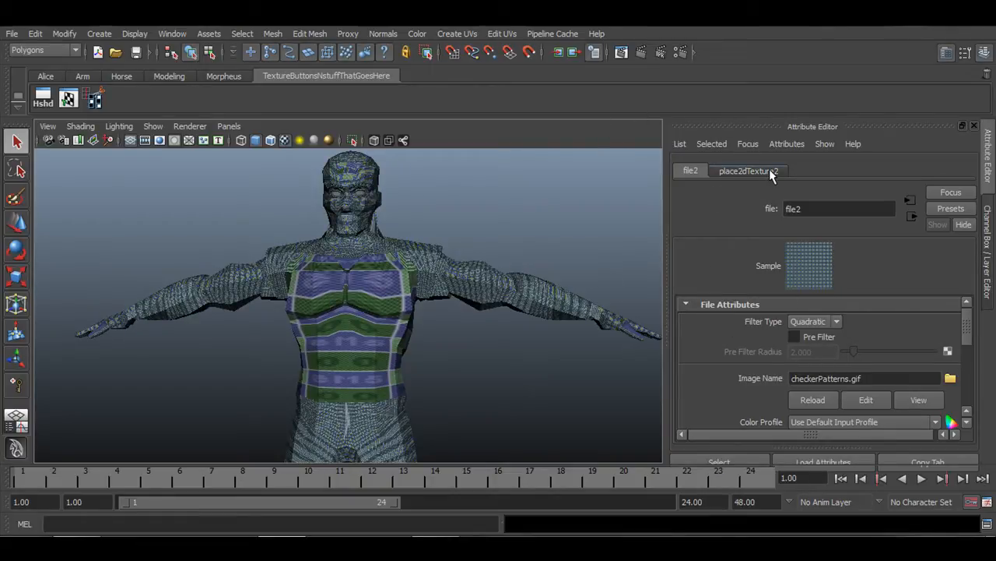
Set the checker texture's Repeat UV to 2 by 2 in its place2dTexture2 attributes.
click(747, 170)
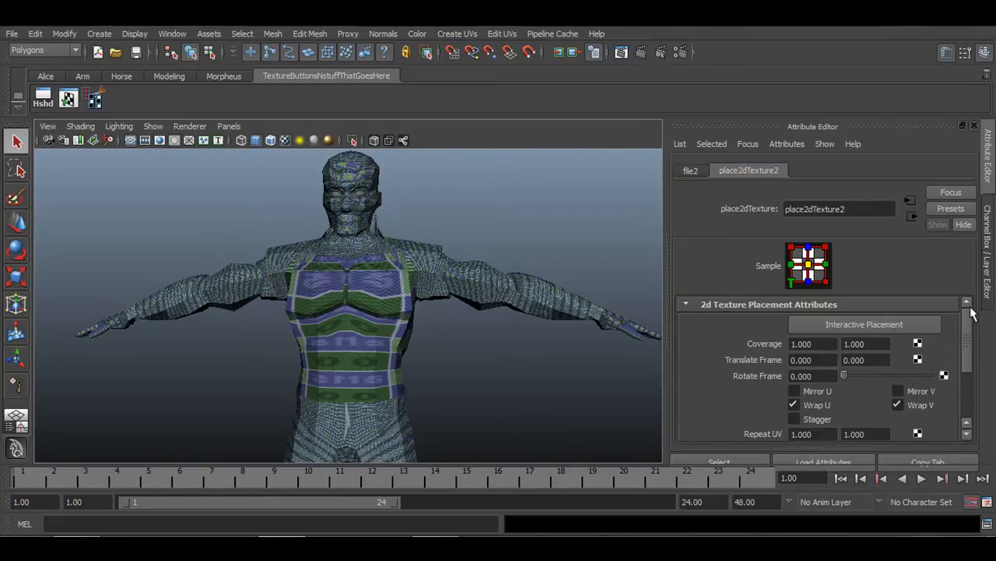
drag(969, 331, 965, 371)
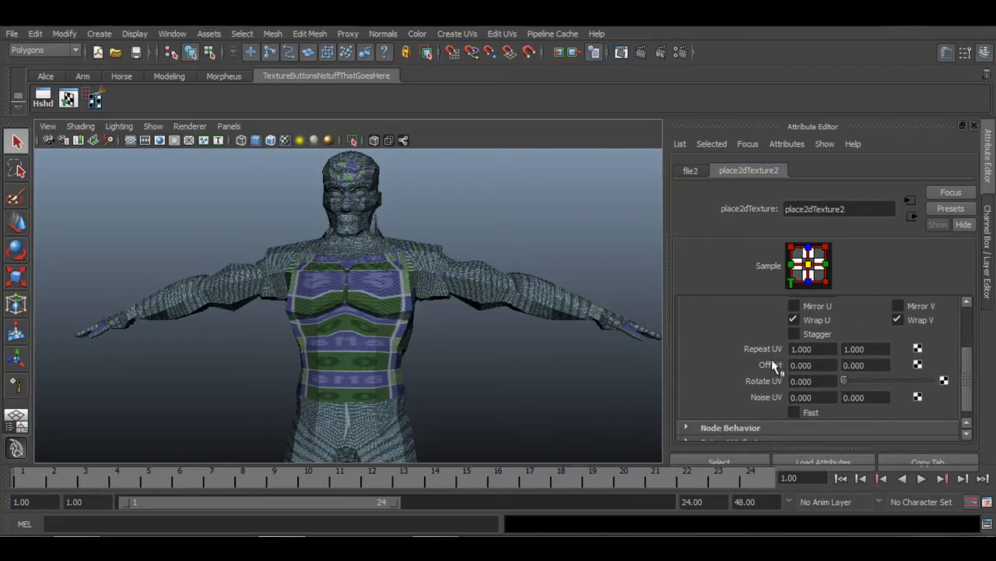
drag(824, 352, 752, 348)
text(2)
key(Tab)
text(2)
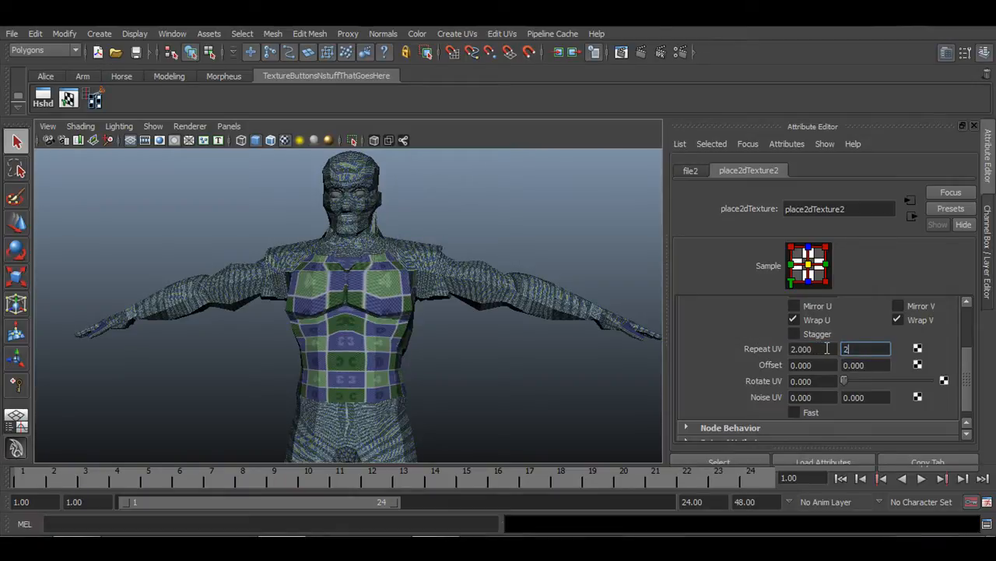
key(Return)
Set the Repeat UV of place2dTexture2 to 5 by 5.
drag(821, 353, 752, 349)
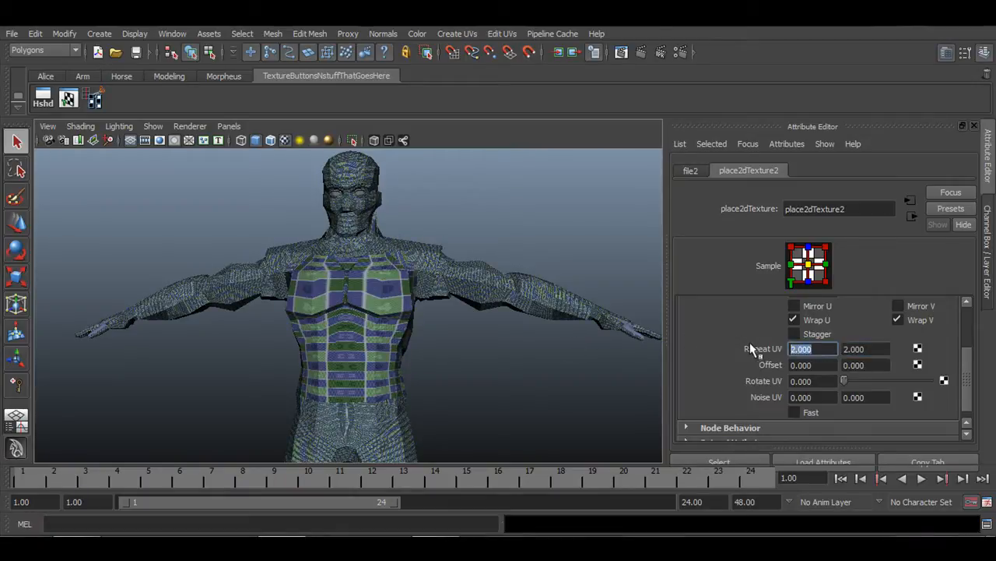
text(5)
key(Tab)
text(5)
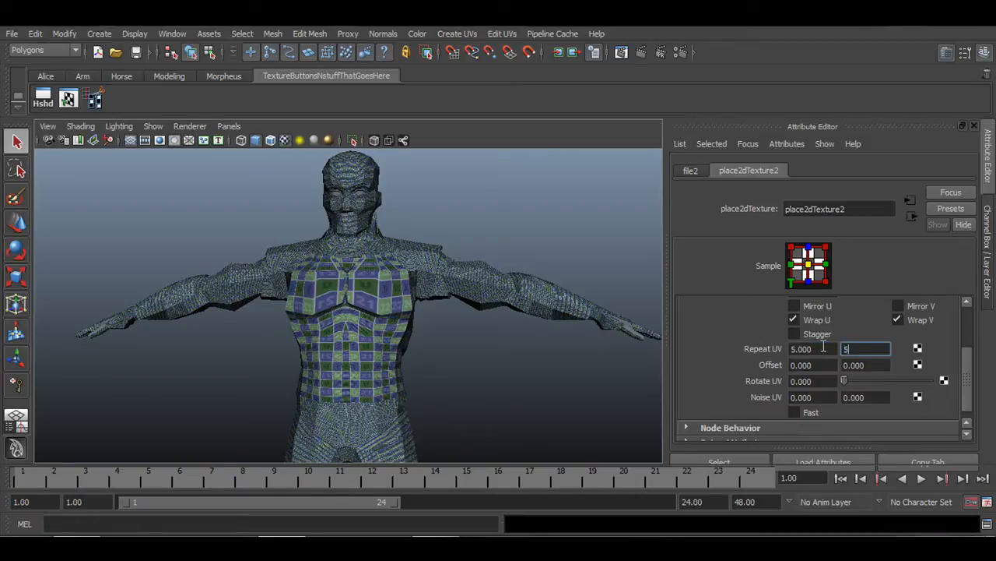
key(Return)
Set the Repeat UV of place2dTexture2 back to 1 by 1.
drag(818, 349, 770, 349)
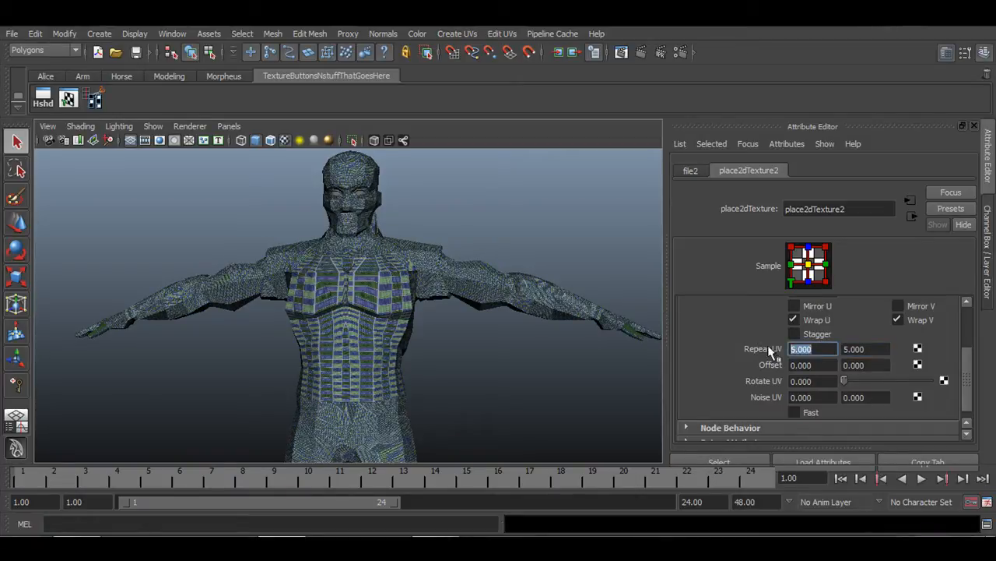
text(1)
key(Tab)
text(1)
key(Return)
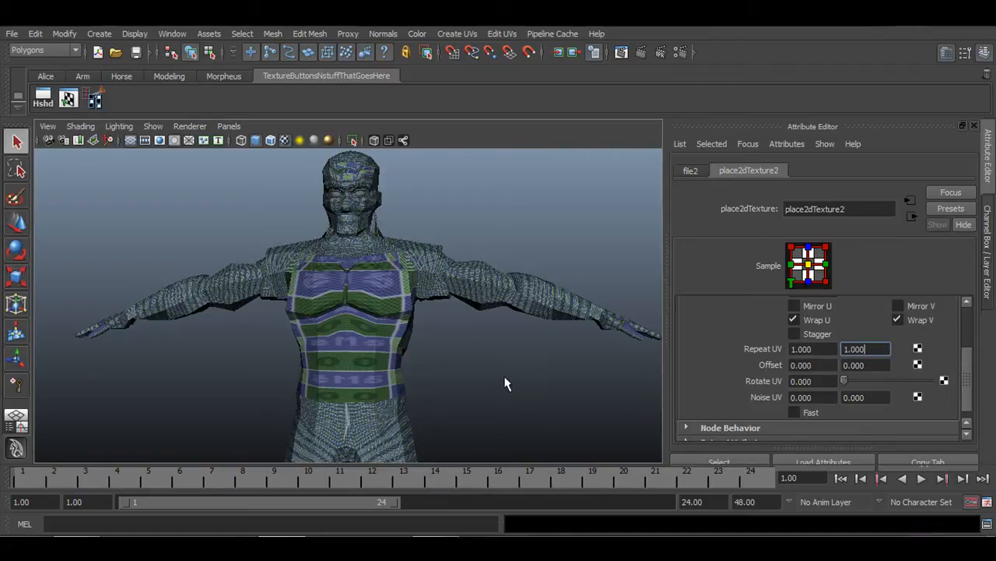
Examine the checker pattern on the head, face and around the eye for differences in scale and stretching.
alt+drag(395, 310, 381, 351)
alt+right_drag(381, 351, 525, 358)
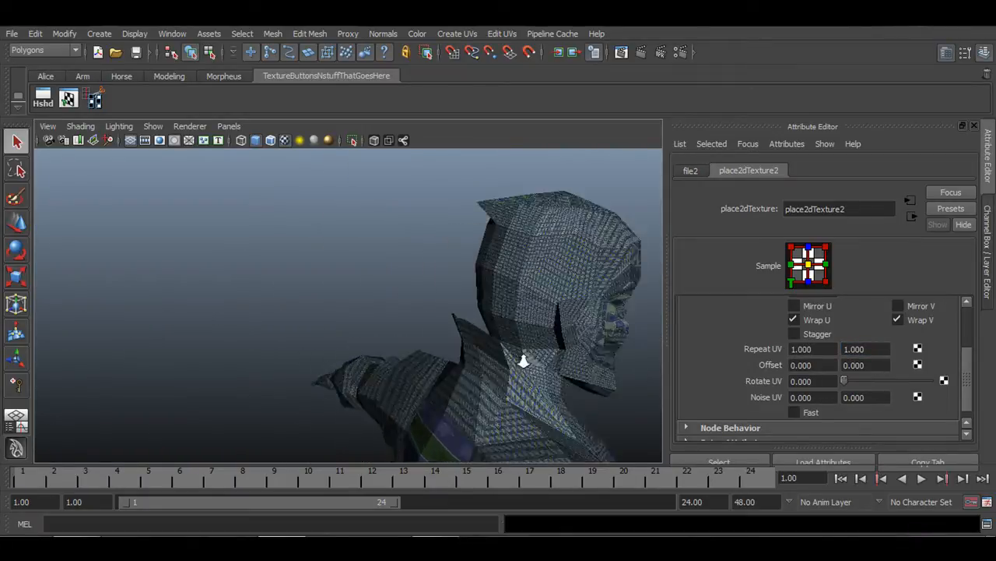
alt+drag(525, 358, 314, 351)
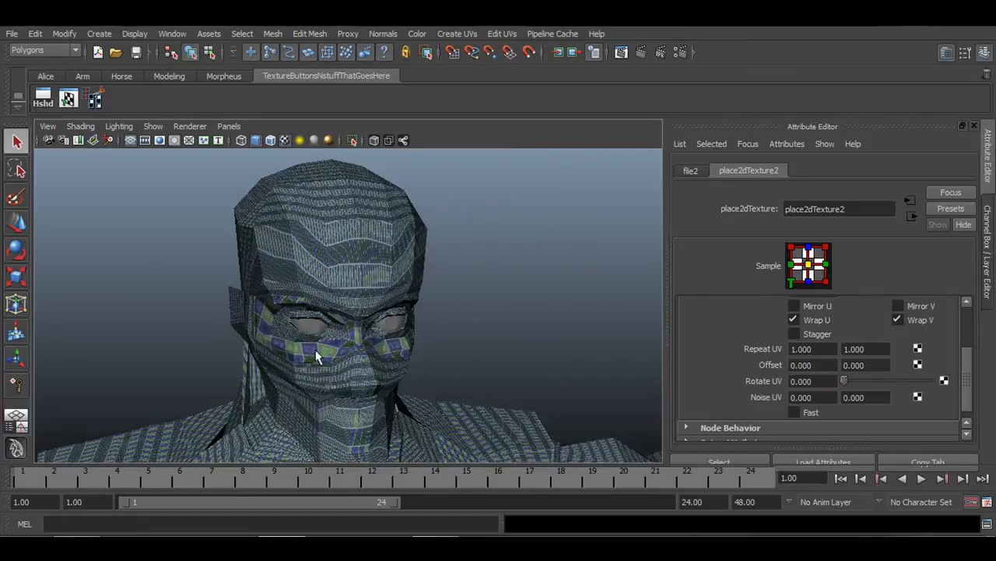
alt+right_drag(314, 352, 378, 394)
alt+middle_drag(378, 394, 356, 358)
alt+drag(356, 358, 472, 354)
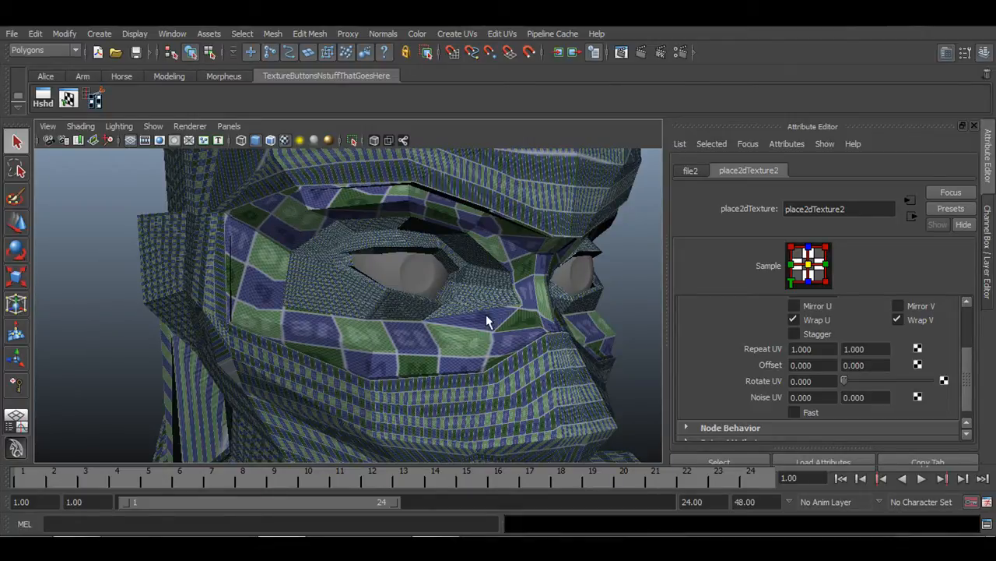
alt+drag(275, 261, 379, 222)
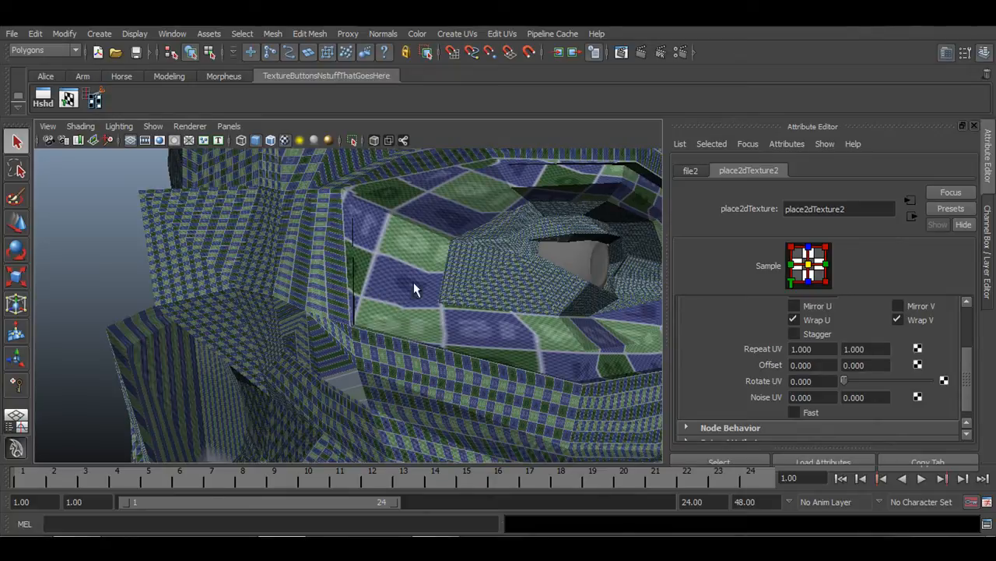
mouse_move(432, 345)
alt+mouse_down()
mouse_move(472, 361)
mouse_move(356, 347)
mouse_move(422, 334)
alt+mouse_up()
alt+right_drag(421, 334, 383, 308)
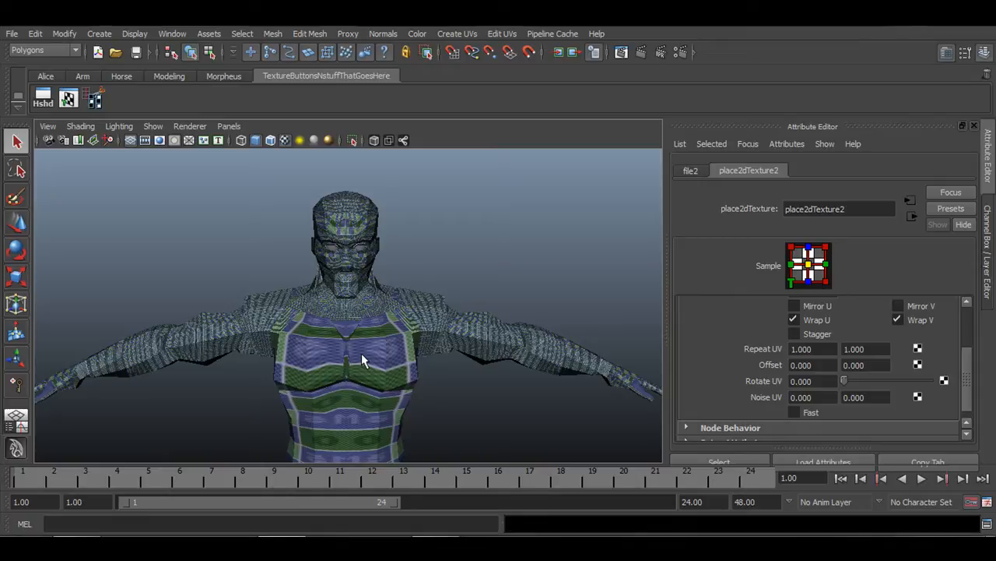
Show the Channel Box and select the Ninja character mesh.
click(989, 253)
alt+right_drag(604, 364, 514, 331)
alt+middle_drag(539, 358, 512, 276)
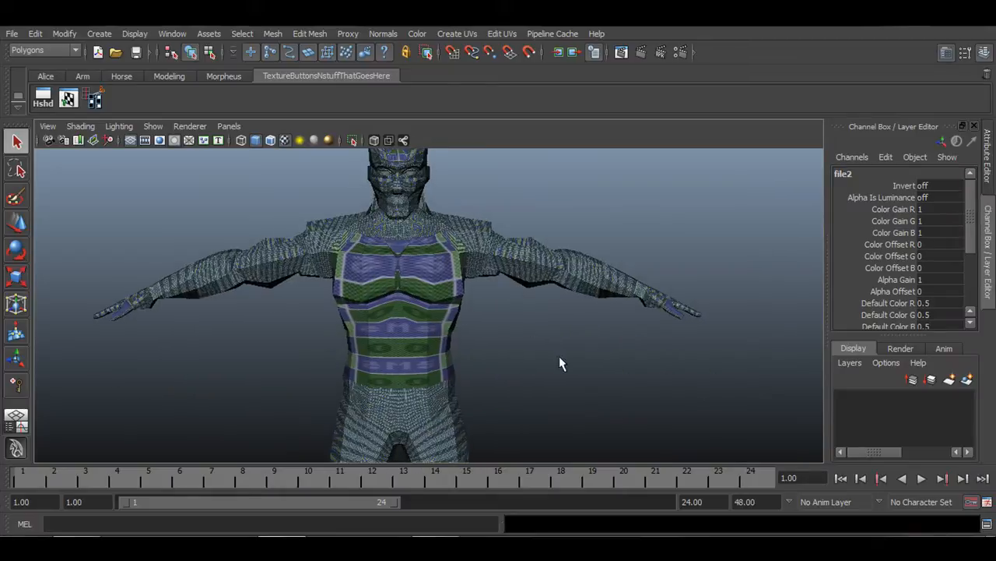
alt+drag(559, 356, 531, 261)
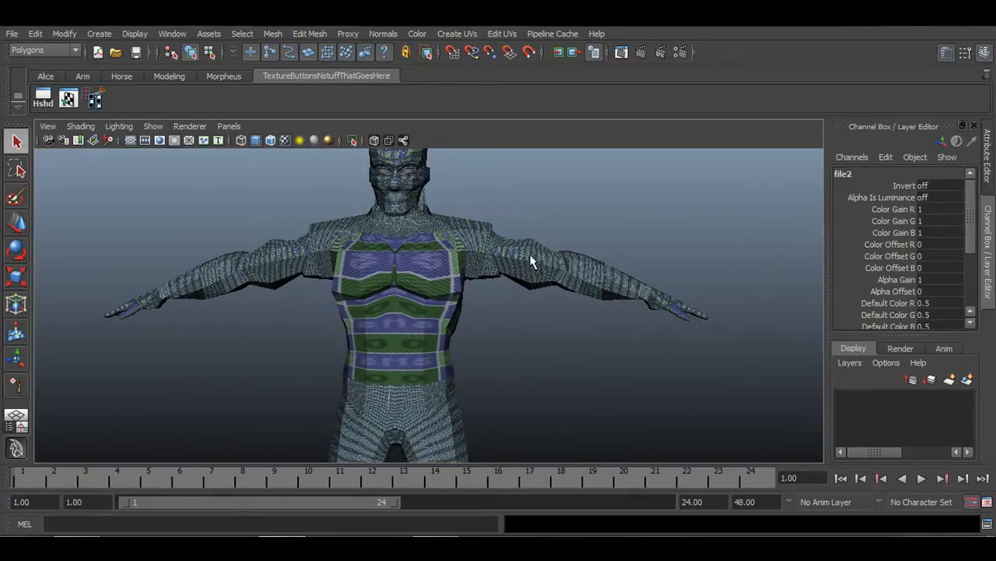
click(435, 269)
right_click(425, 266)
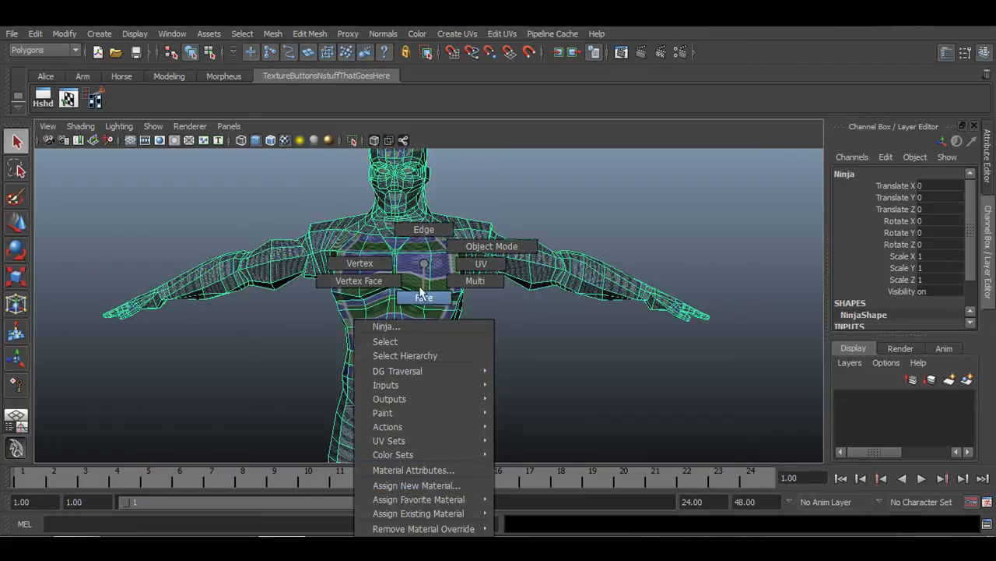
Open the NinjaTexture material's attributes through Hypershade and refresh its sample swatch.
click(38, 104)
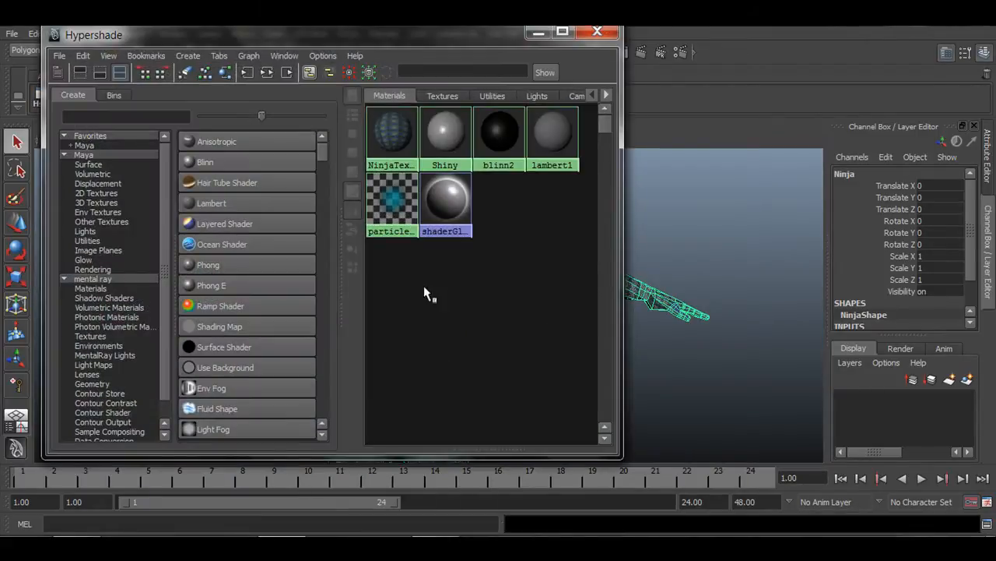
double_click(390, 132)
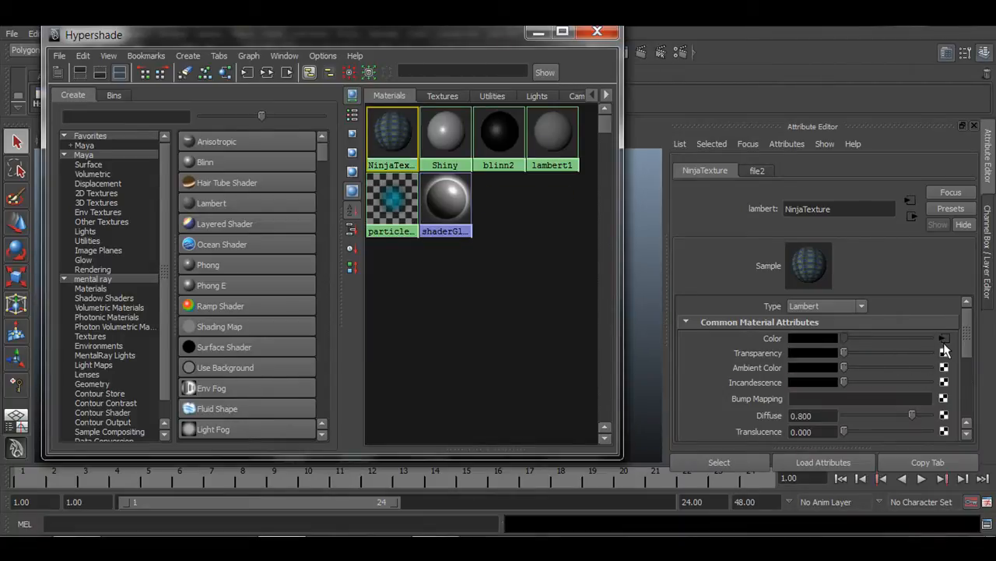
click(597, 31)
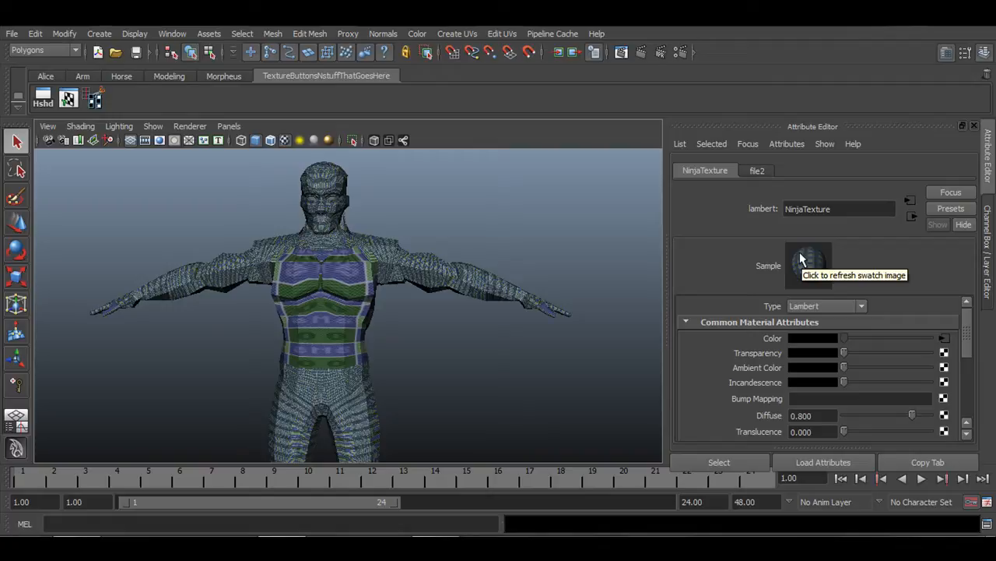
click(801, 259)
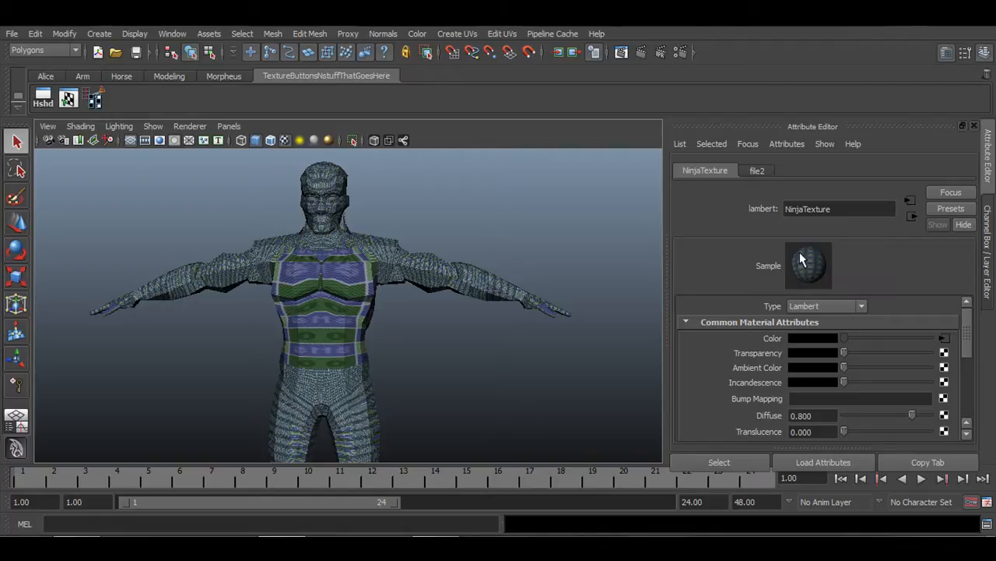
Examine the checker pattern on the character's arm, wrist and hand up close from several angles.
alt+right_drag(243, 289, 434, 305)
alt+drag(471, 287, 411, 292)
alt+drag(489, 308, 345, 310)
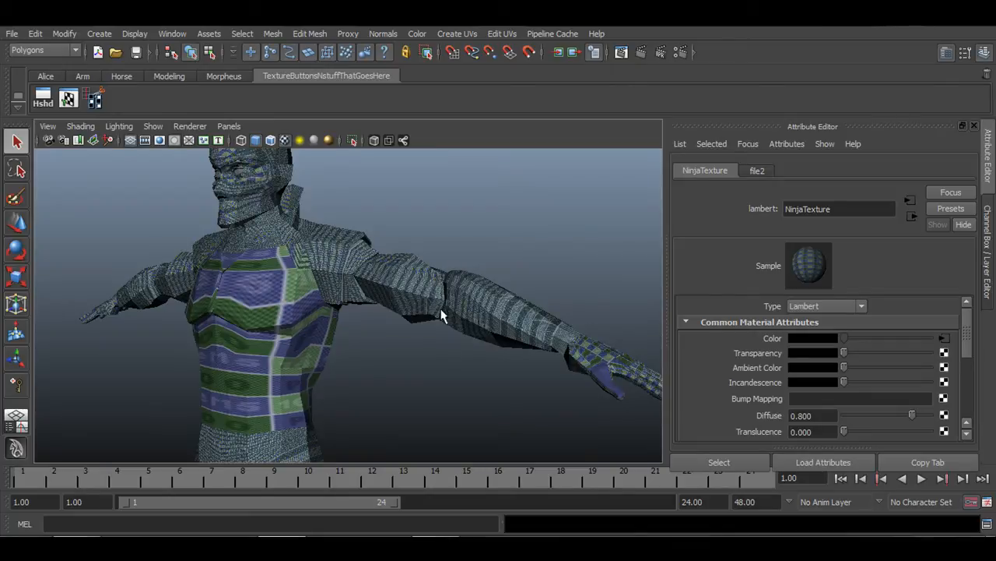
alt+drag(513, 338, 394, 373)
alt+right_drag(394, 374, 455, 375)
alt+middle_drag(455, 376, 430, 229)
alt+drag(352, 276, 361, 293)
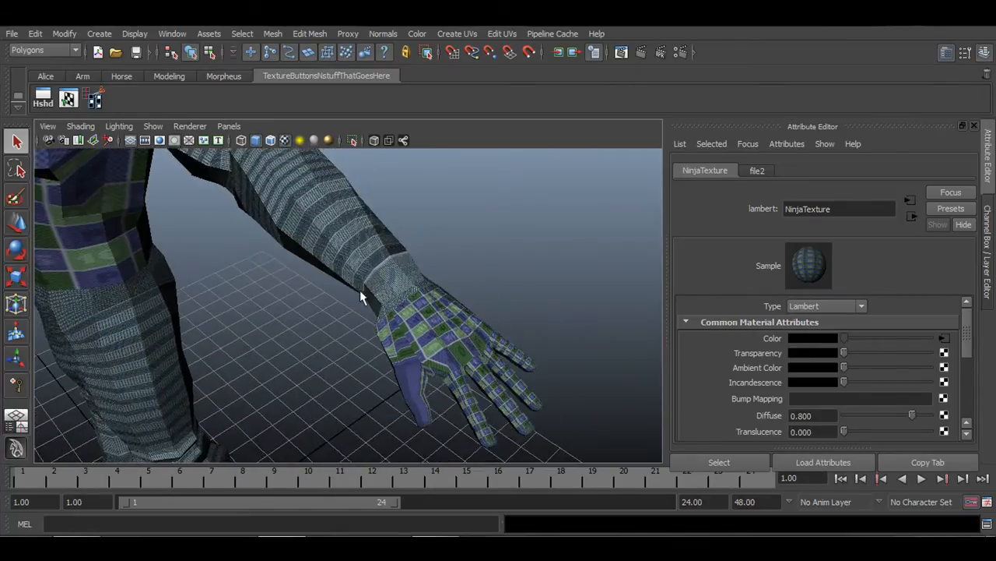
alt+right_drag(318, 310, 506, 333)
alt+middle_drag(505, 334, 413, 318)
alt+right_drag(413, 317, 385, 330)
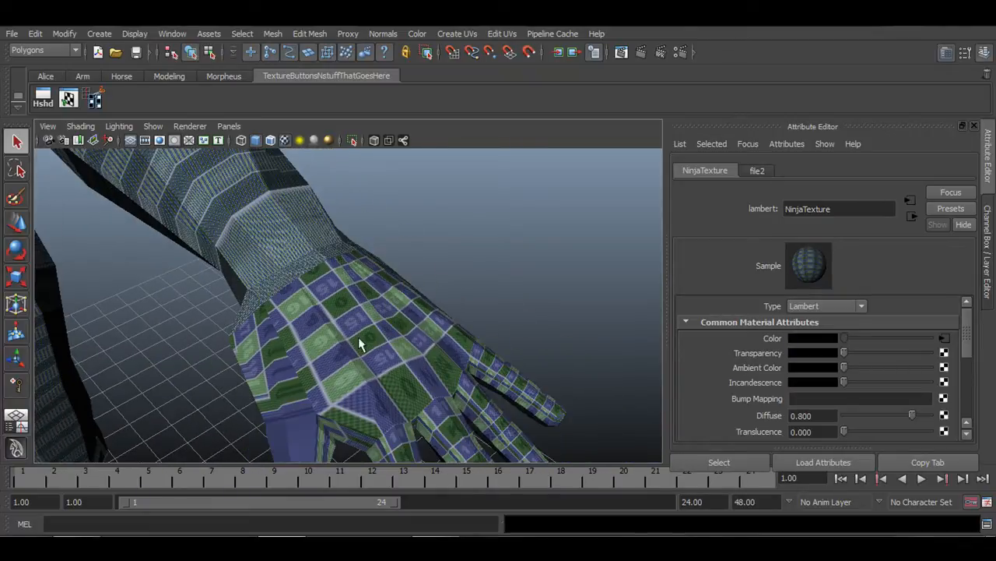
alt+drag(351, 361, 585, 341)
alt+middle_drag(467, 351, 499, 394)
alt+right_drag(498, 394, 253, 308)
alt+drag(253, 308, 397, 315)
Show the Channel Box again and examine the checker pattern across the shoulder and upper arm.
click(988, 228)
alt+right_drag(591, 302, 453, 277)
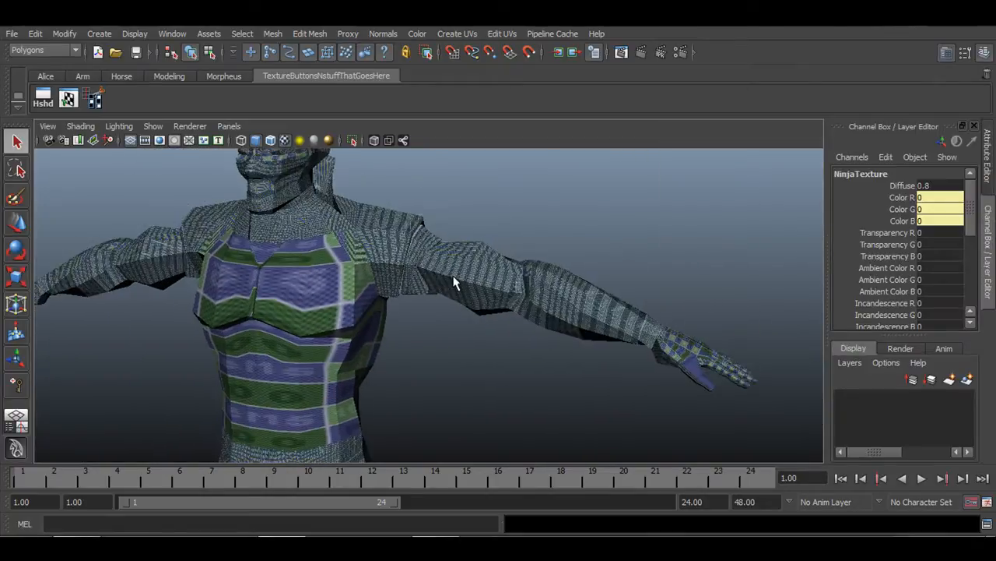
alt+drag(453, 278, 475, 325)
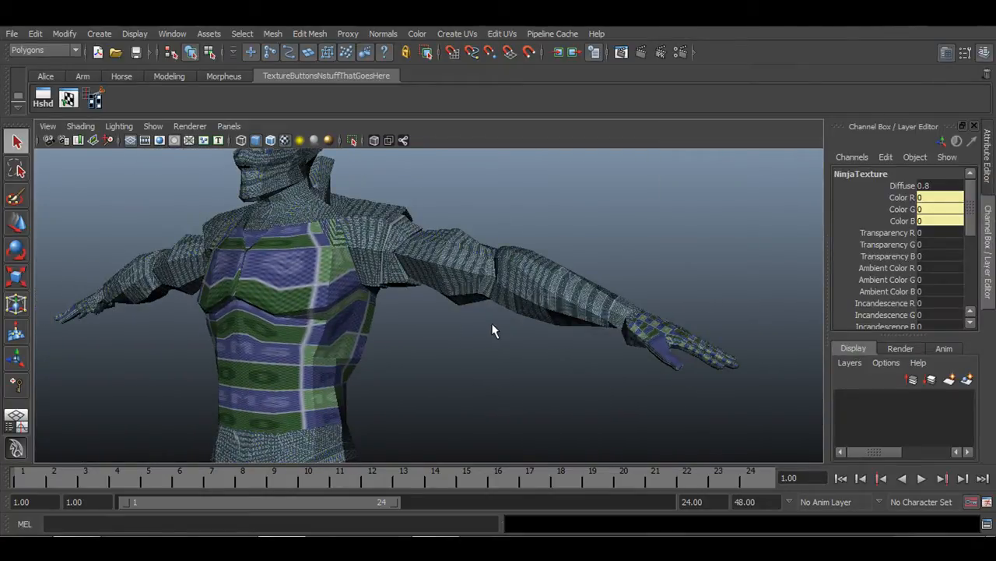
alt+drag(461, 225, 356, 285)
alt+right_drag(356, 285, 420, 290)
alt+middle_drag(421, 289, 451, 321)
alt+right_drag(451, 320, 444, 329)
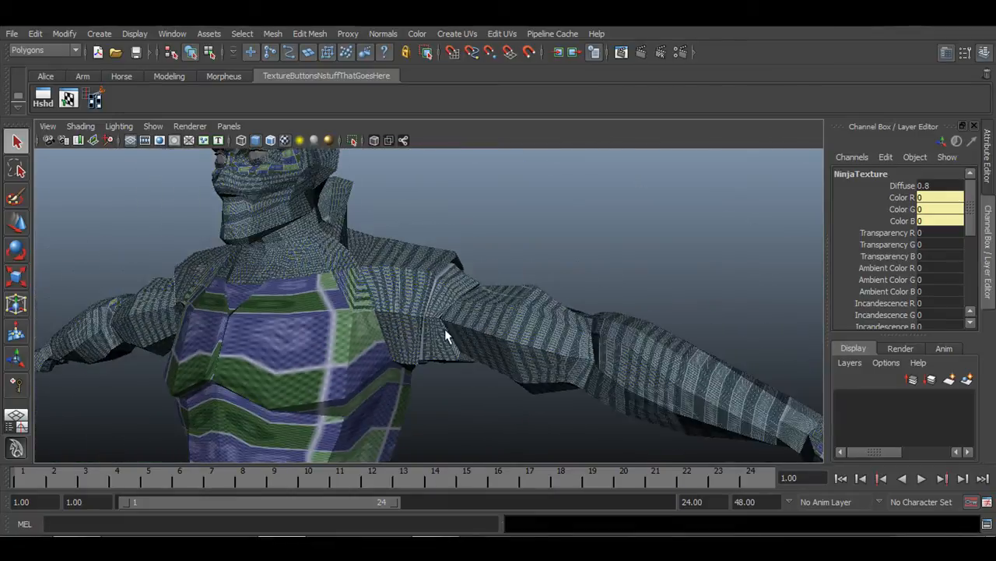
Display the character as untextured shaded geometry with a wireframe overlay and examine the sleeve opening at the shoulder.
click(270, 141)
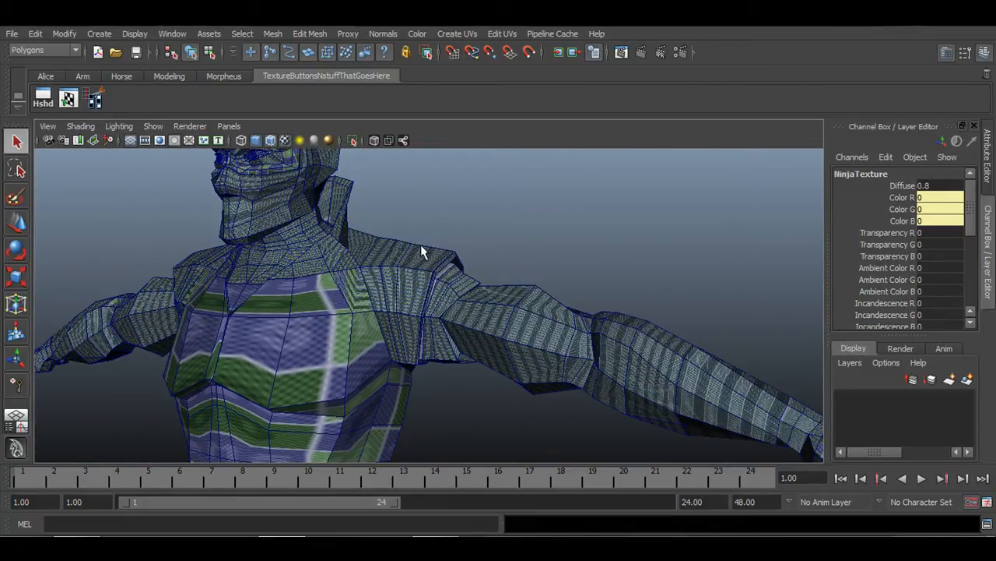
key(5)
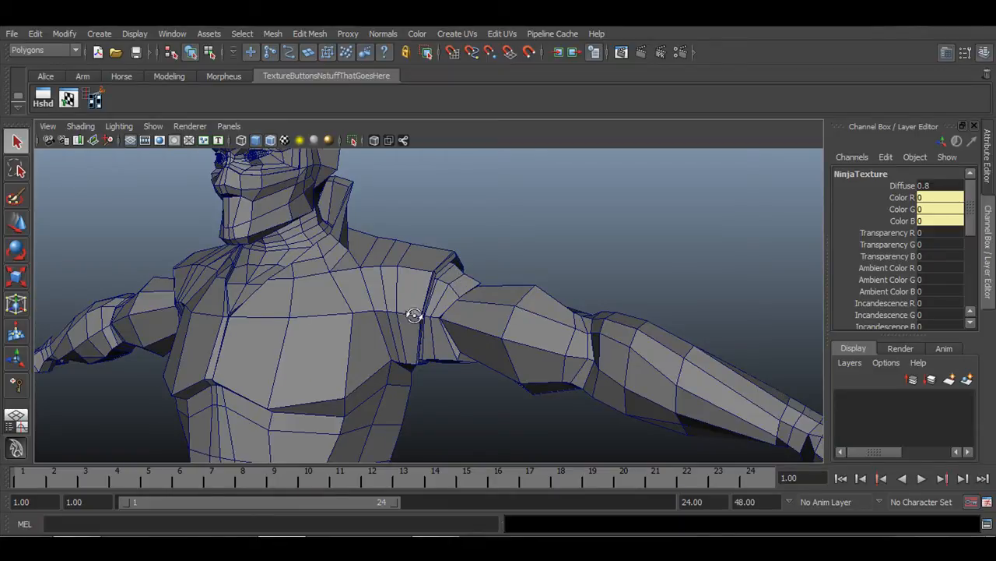
alt+drag(413, 314, 385, 314)
alt+right_drag(385, 314, 493, 321)
alt+drag(494, 321, 520, 311)
alt+middle_drag(359, 288, 409, 308)
mouse_move(460, 323)
alt+mouse_down()
mouse_move(397, 332)
mouse_move(451, 323)
alt+mouse_up()
alt+right_drag(126, 306, 258, 308)
alt+middle_drag(259, 308, 287, 316)
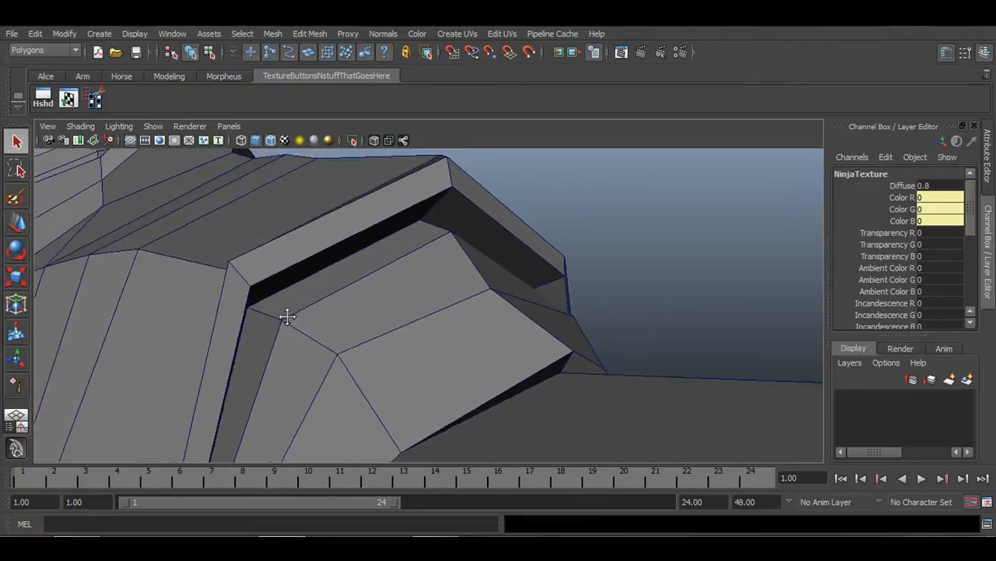
alt+drag(286, 317, 305, 340)
alt+right_drag(306, 339, 218, 339)
alt+drag(374, 346, 396, 370)
alt+right_drag(393, 370, 348, 371)
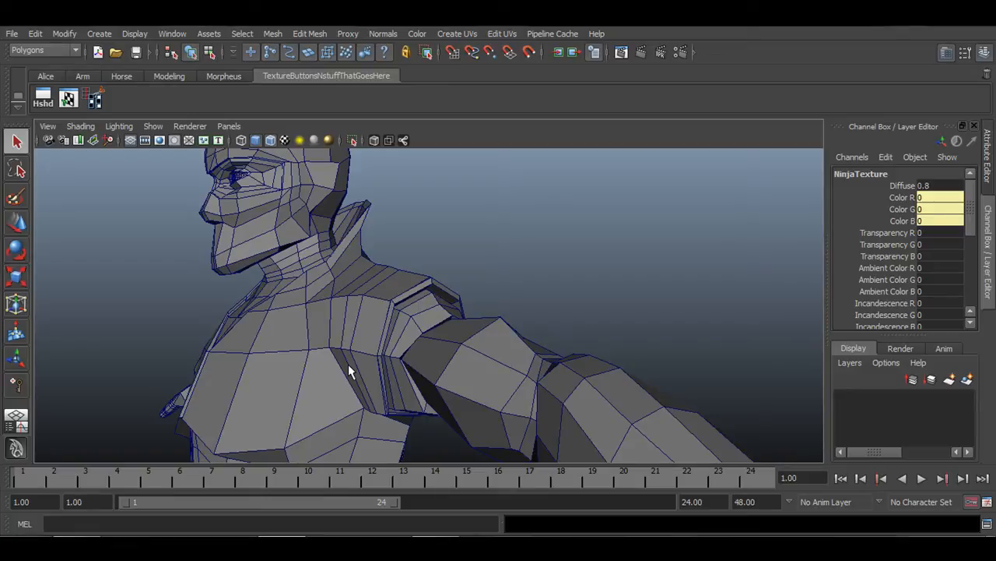
alt+right_drag(348, 364, 265, 358)
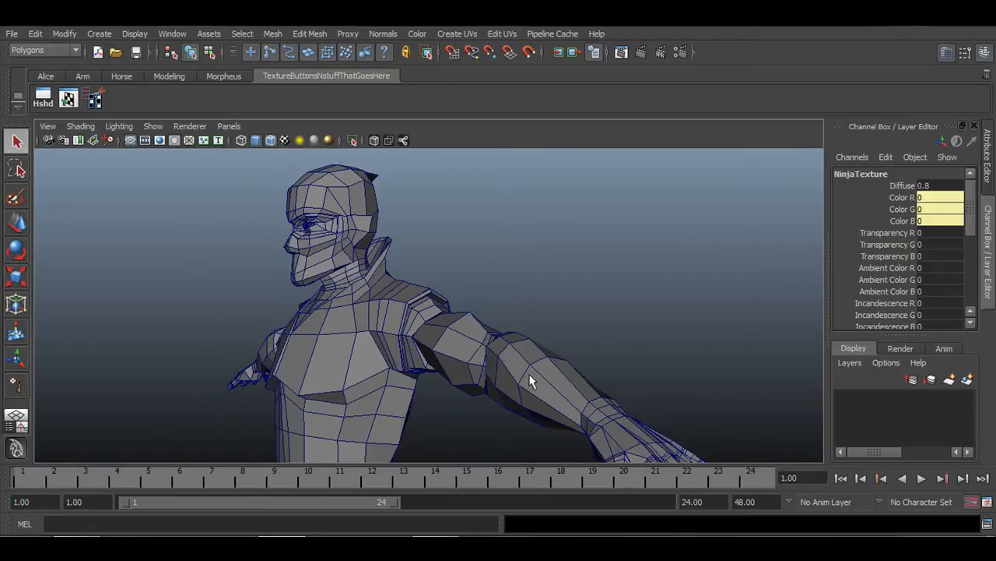
Select the edge loop just inside the shoulder's sleeve opening, where the arm meets the garment.
alt+drag(496, 363, 436, 348)
alt+right_drag(333, 348, 475, 361)
alt+middle_drag(473, 355, 448, 316)
alt+drag(478, 329, 448, 385)
alt+right_drag(448, 385, 515, 362)
alt+drag(528, 349, 499, 339)
right_drag(499, 267, 497, 232)
click(491, 251)
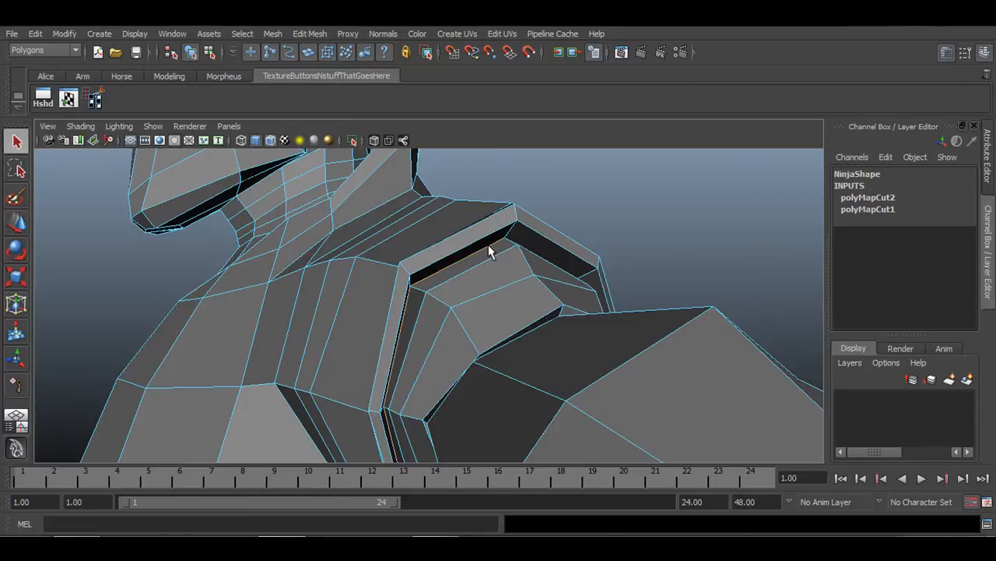
Switch to wireframe display and examine the selected edge loop around the shoulder from several angles.
mouse_move(515, 304)
alt+mouse_down()
mouse_move(540, 314)
mouse_move(467, 334)
mouse_move(349, 340)
mouse_move(483, 345)
mouse_move(469, 265)
alt+mouse_up()
key(4)
alt+drag(565, 401, 418, 385)
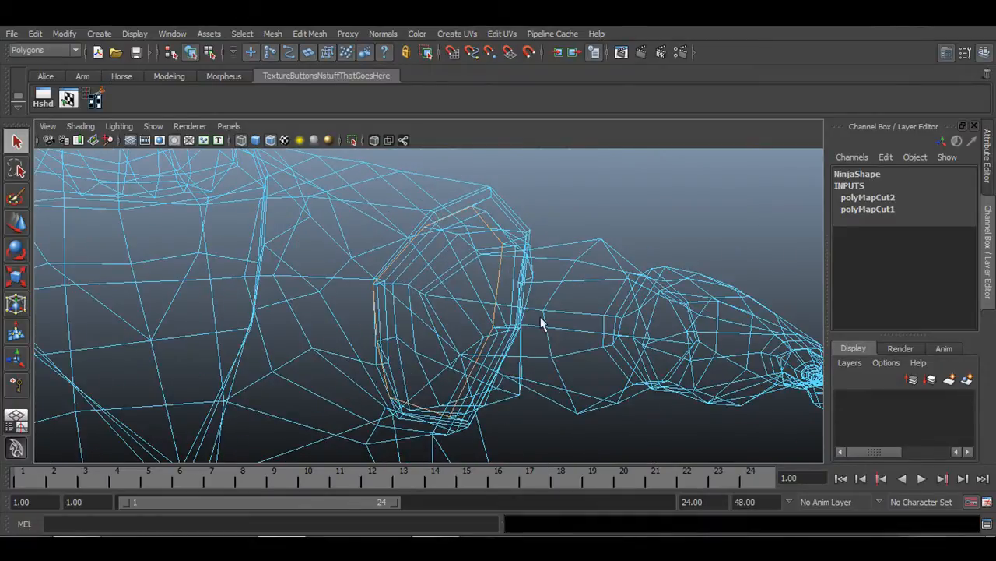
alt+drag(540, 322, 384, 328)
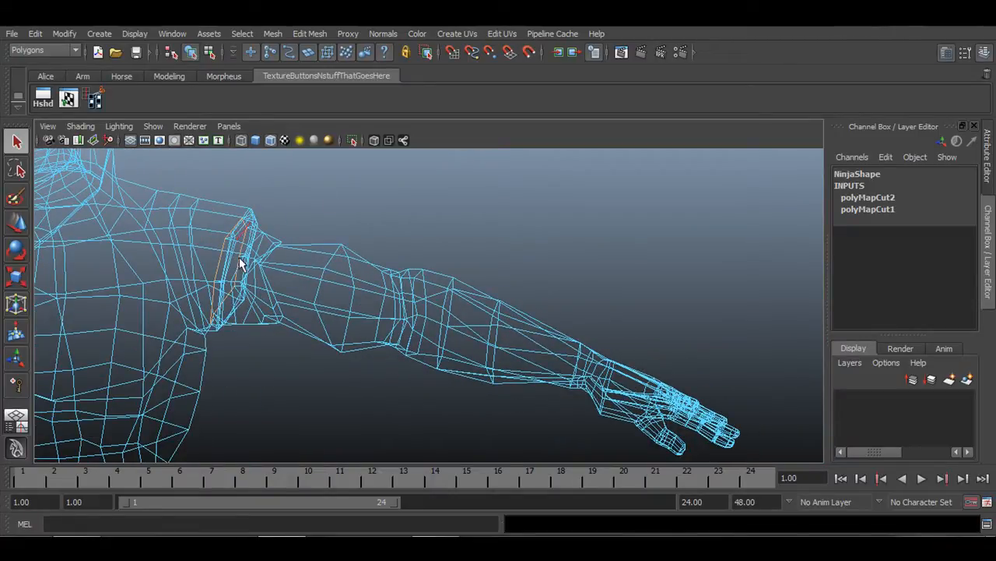
Cut the UV edges along the selected edge loop inside the shoulder's sleeve opening.
click(504, 34)
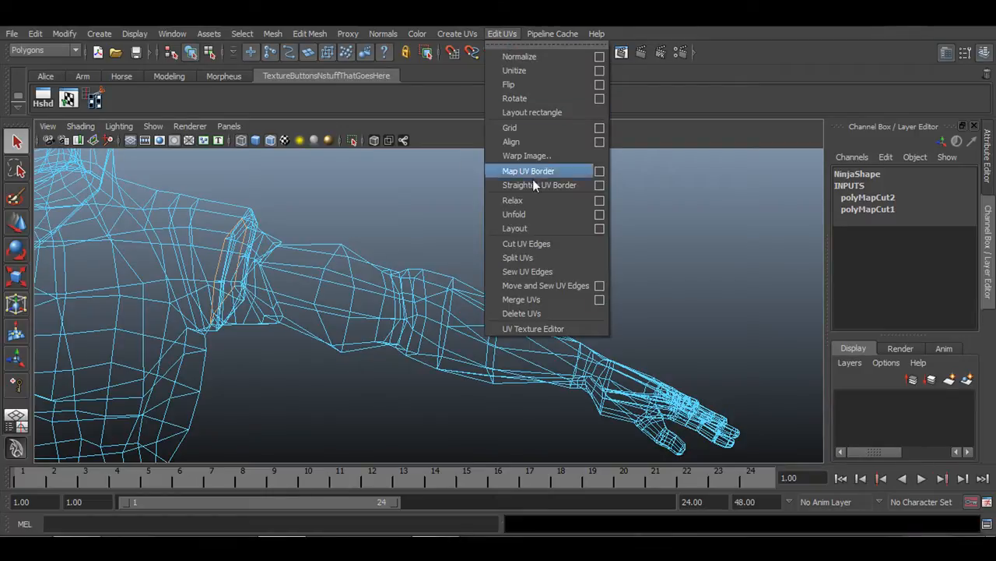
click(527, 244)
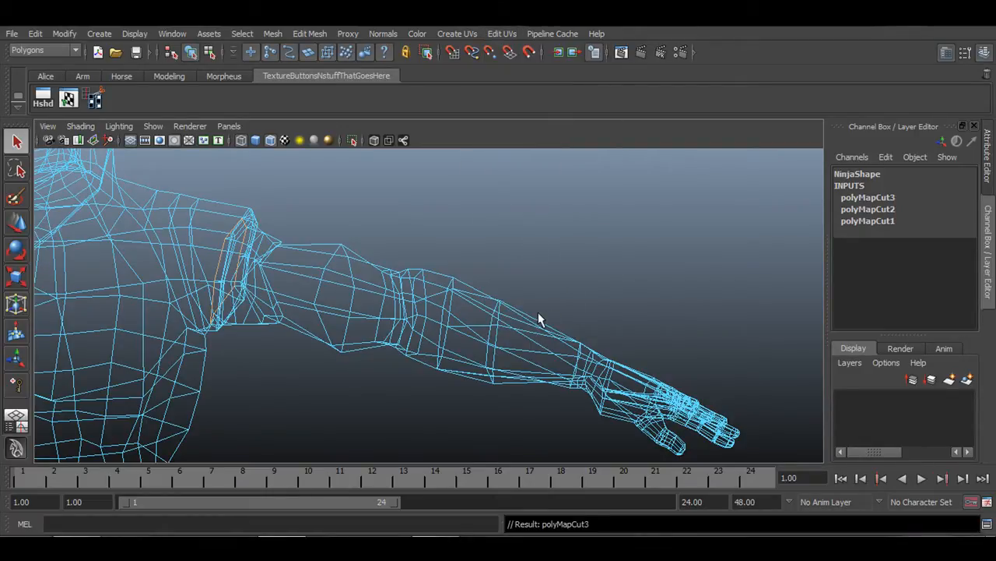
click(94, 98)
Select the complete edge loop around the wrist, extending the selection to the loop's remaining edges in wireframe display.
alt+middle_drag(625, 383, 491, 319)
alt+right_drag(330, 345, 536, 364)
mouse_move(536, 365)
alt+mouse_down()
mouse_move(547, 334)
mouse_move(519, 350)
mouse_move(508, 370)
mouse_move(558, 344)
mouse_move(478, 361)
alt+mouse_up()
key(5)
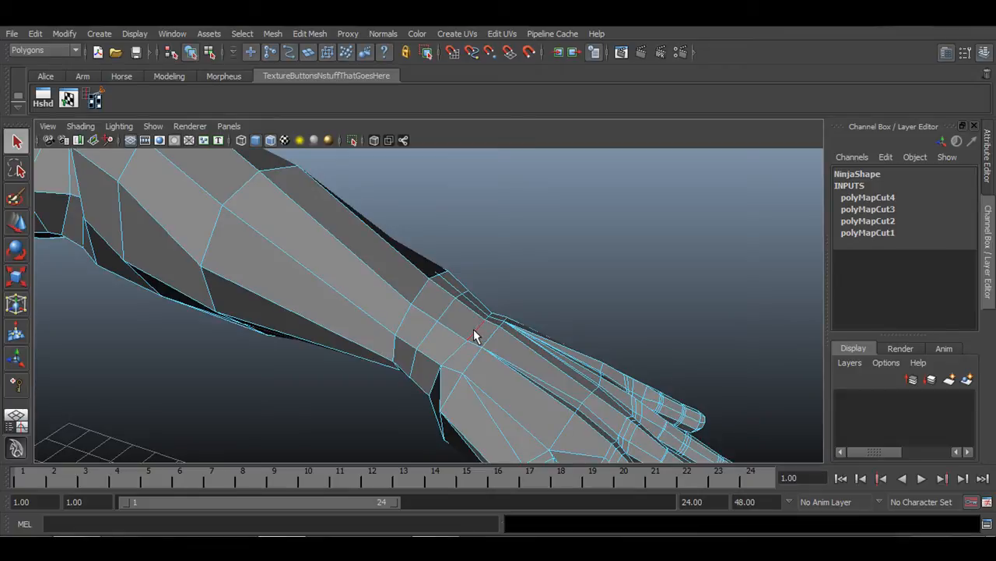
key(4)
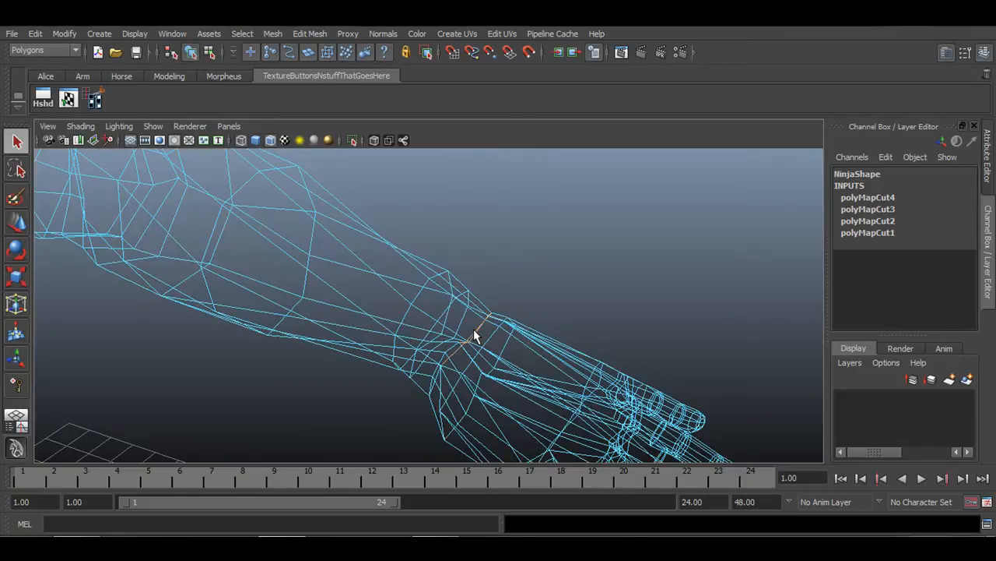
mouse_move(511, 355)
alt+mouse_down()
mouse_move(485, 371)
mouse_move(355, 363)
mouse_move(263, 338)
mouse_move(255, 276)
alt+mouse_up()
alt+right_drag(255, 277, 442, 341)
alt+drag(441, 341, 404, 306)
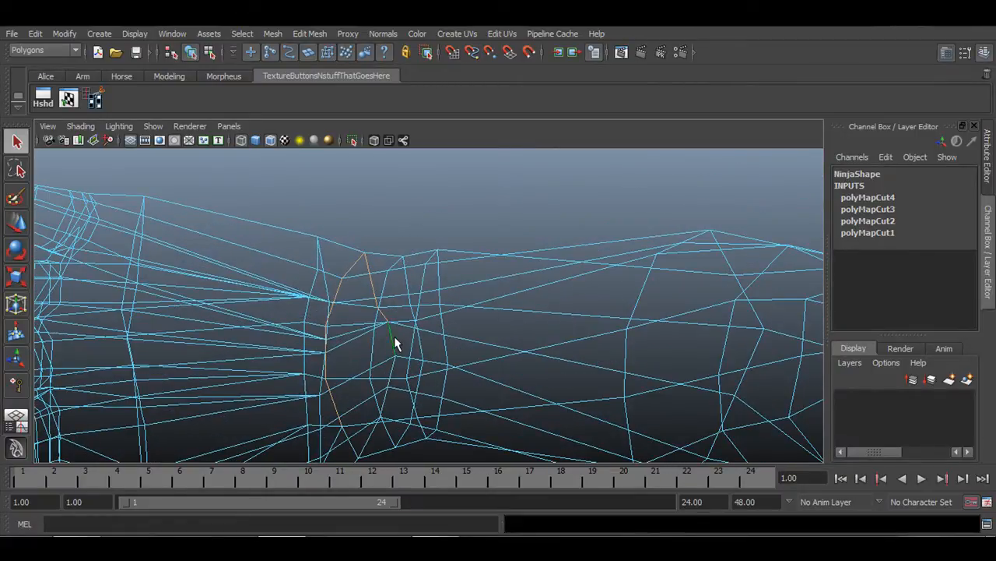
shift+double_click(394, 343)
alt+drag(448, 329, 424, 328)
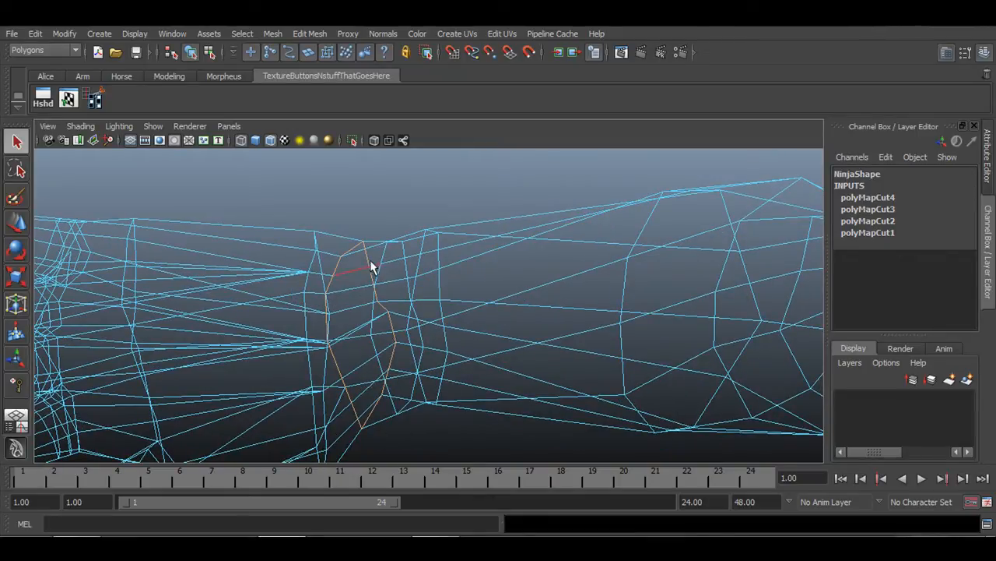
Check the selected wrist loop from several angles and cut the UV edges along it.
alt+drag(371, 267, 525, 298)
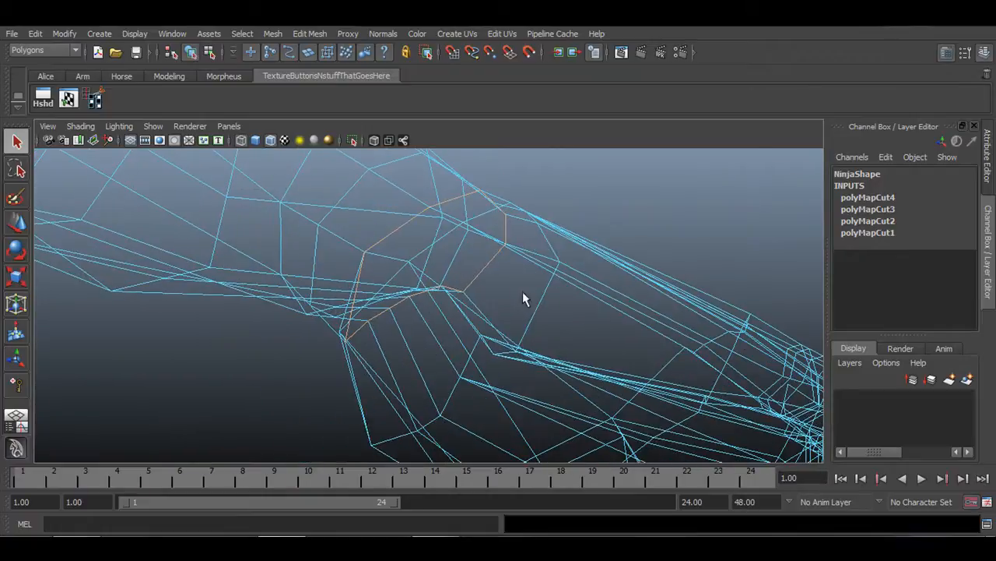
alt+drag(443, 291, 492, 329)
alt+drag(447, 385, 511, 377)
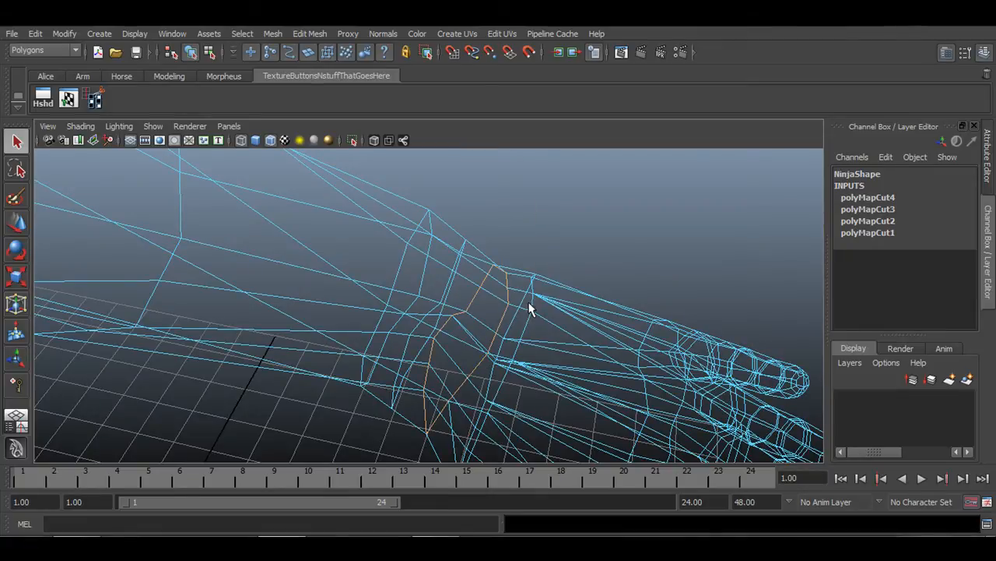
alt+drag(529, 310, 548, 334)
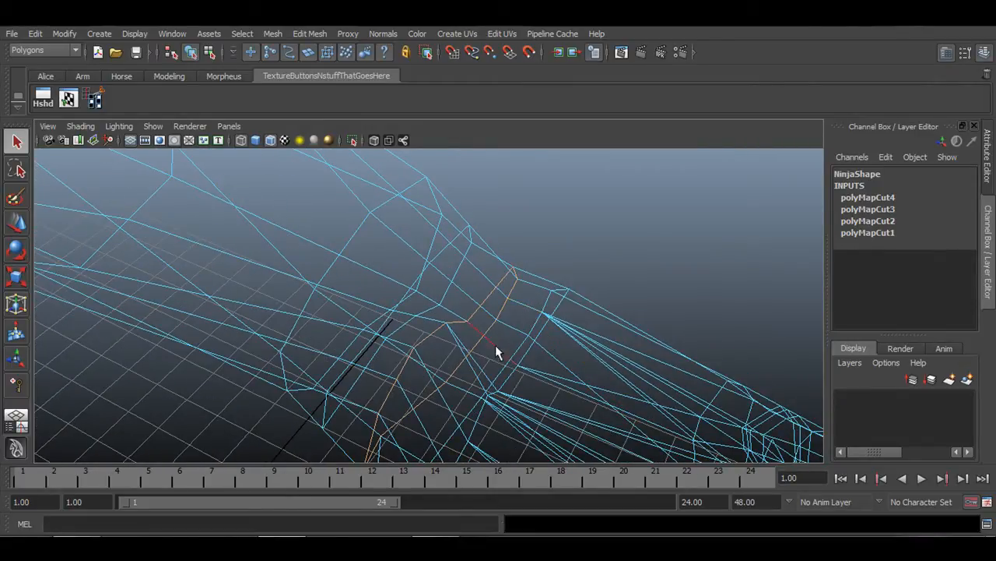
mouse_move(433, 353)
alt+mouse_down()
mouse_move(387, 360)
mouse_move(445, 344)
mouse_move(363, 350)
mouse_move(456, 356)
mouse_move(352, 322)
mouse_move(487, 385)
mouse_move(479, 387)
alt+mouse_up()
click(97, 101)
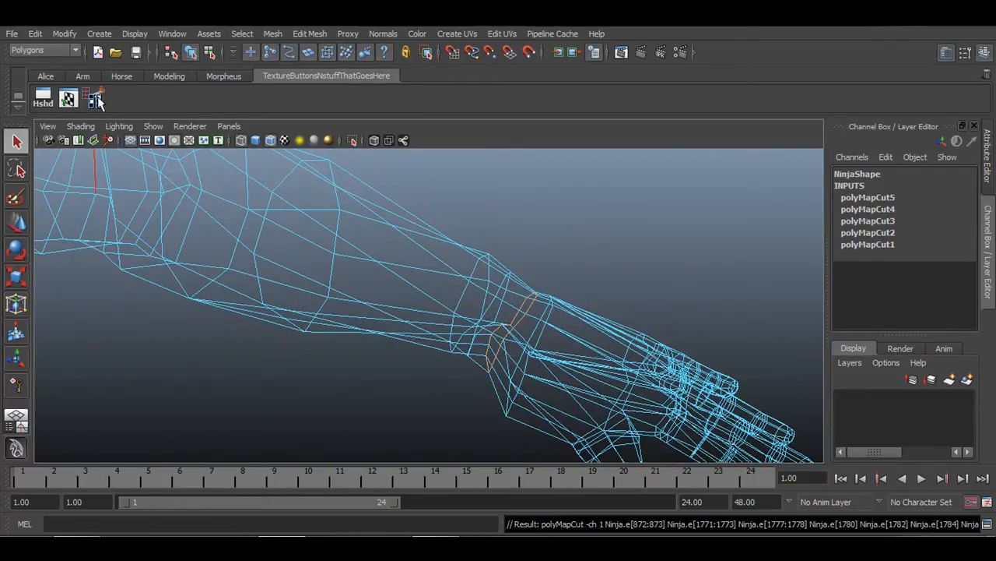
Select the arm's faces between shoulder and wrist in shaded display, isolate them temporarily in the view and clear the selection.
alt+drag(483, 306, 326, 299)
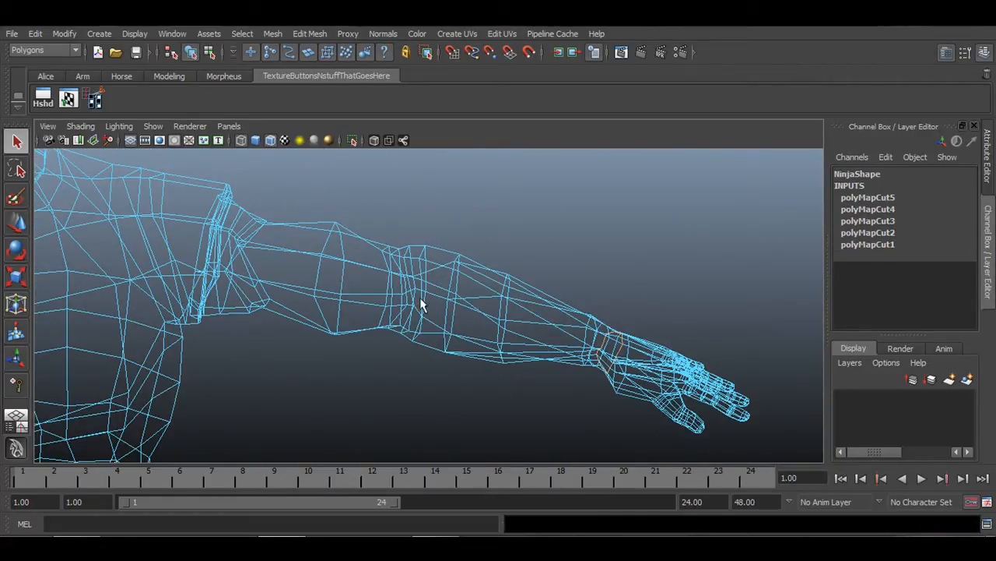
key(5)
right_drag(448, 308, 452, 319)
mouse_move(249, 237)
mouse_down()
mouse_move(533, 355)
mouse_move(607, 399)
mouse_up()
click(354, 140)
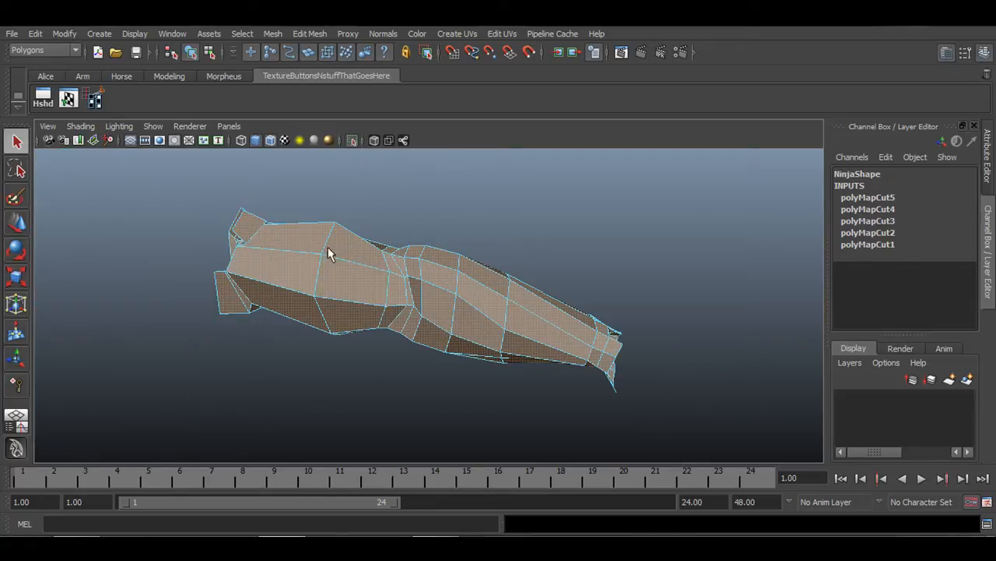
click(352, 140)
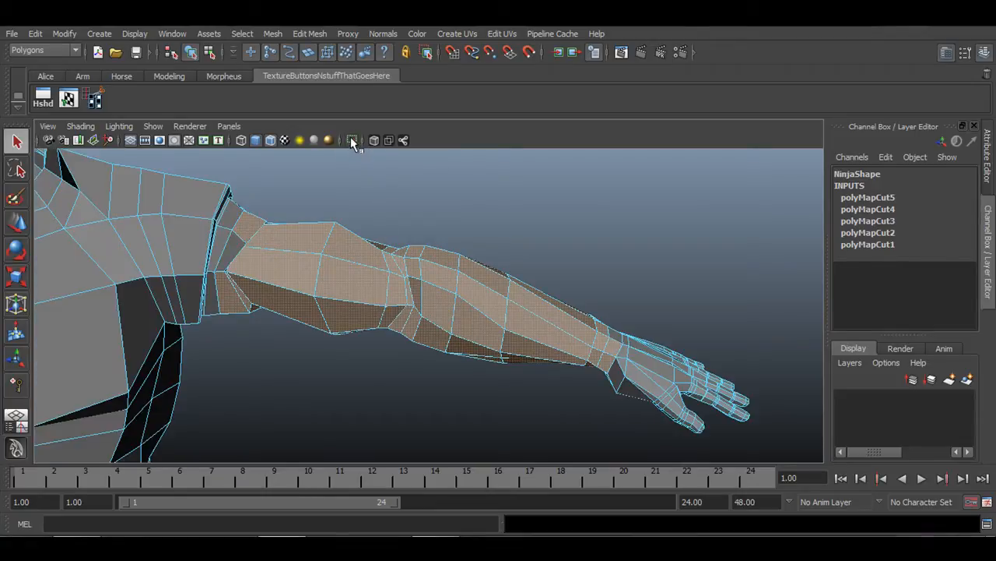
click(470, 229)
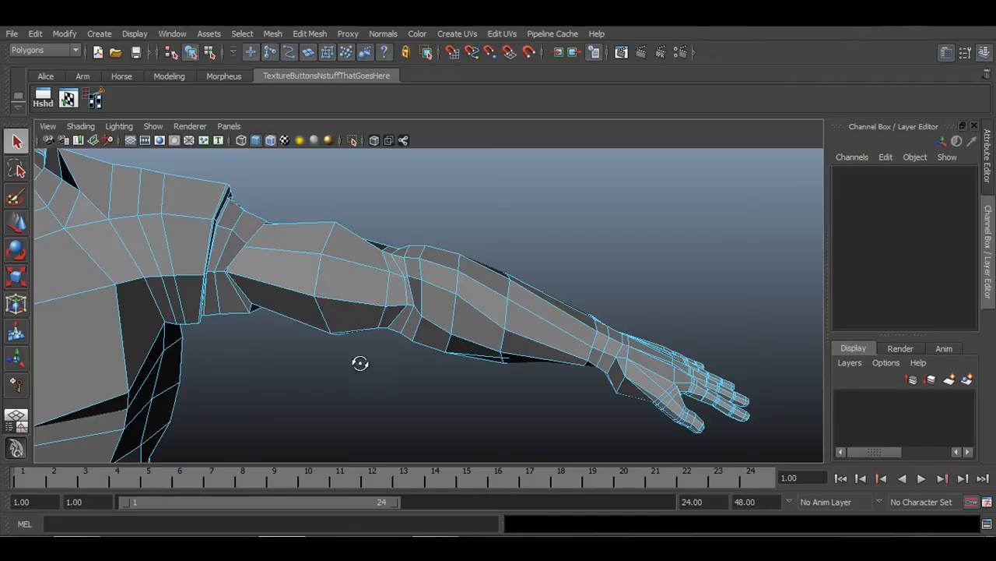
Select the lengthwise edge loop along the underside of the arm, examine its course and clear the selection.
alt+drag(358, 363, 212, 285)
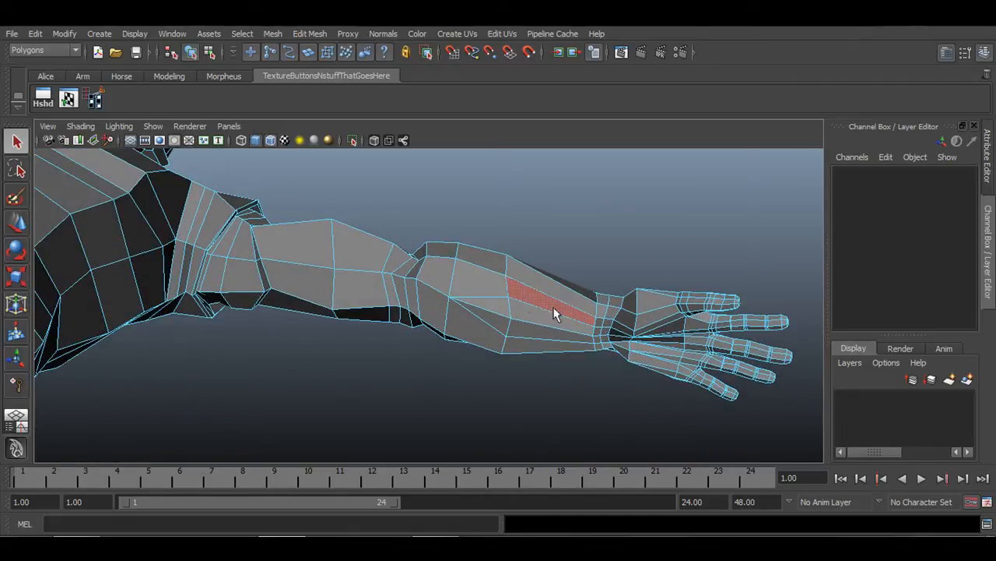
right_drag(423, 264, 361, 274)
double_click(352, 272)
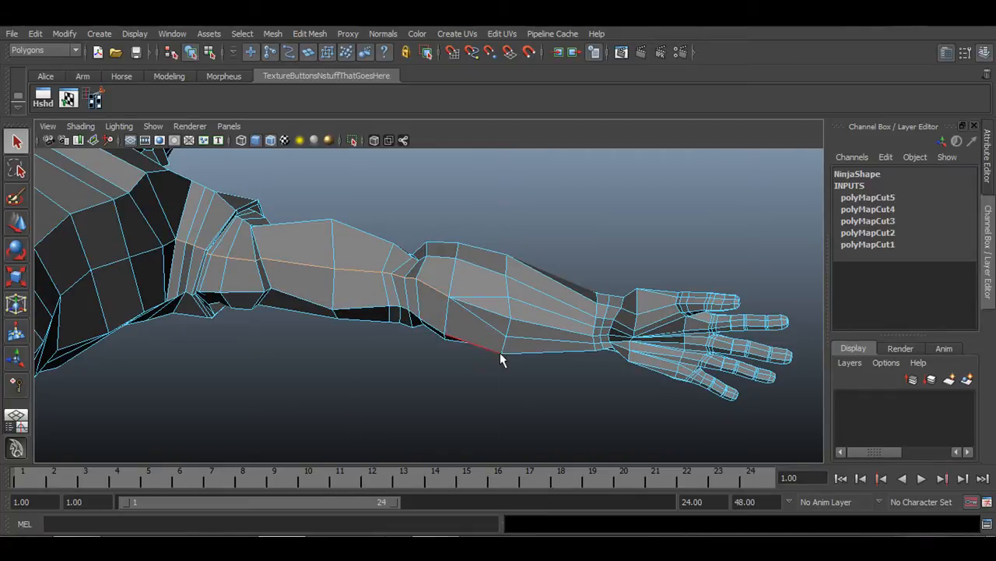
alt+drag(500, 354, 506, 239)
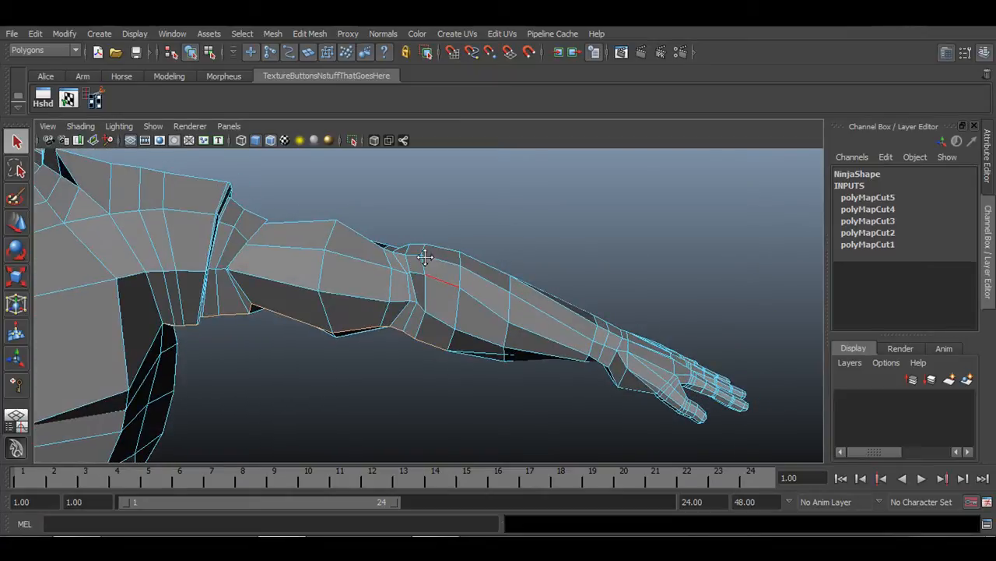
alt+drag(425, 257, 506, 202)
right_drag(421, 277, 476, 259)
alt+drag(569, 378, 513, 395)
click(520, 242)
Switch to wireframe display and examine the arm mesh from the sleeve opening to the hand.
key(4)
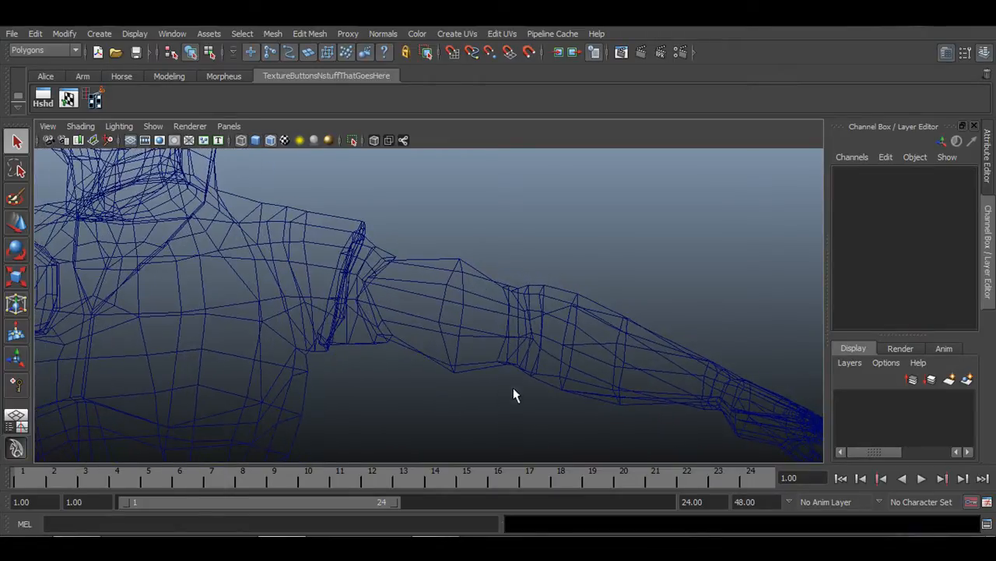
alt+middle_drag(513, 395, 476, 355)
alt+drag(476, 354, 540, 387)
alt+middle_drag(540, 387, 378, 349)
alt+right_drag(378, 349, 478, 295)
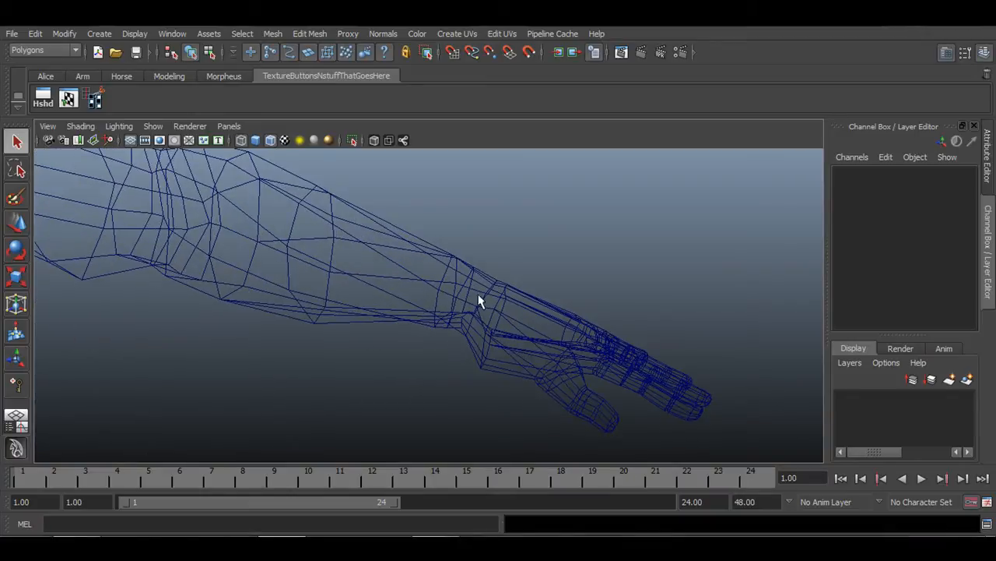
alt+middle_drag(160, 249, 552, 390)
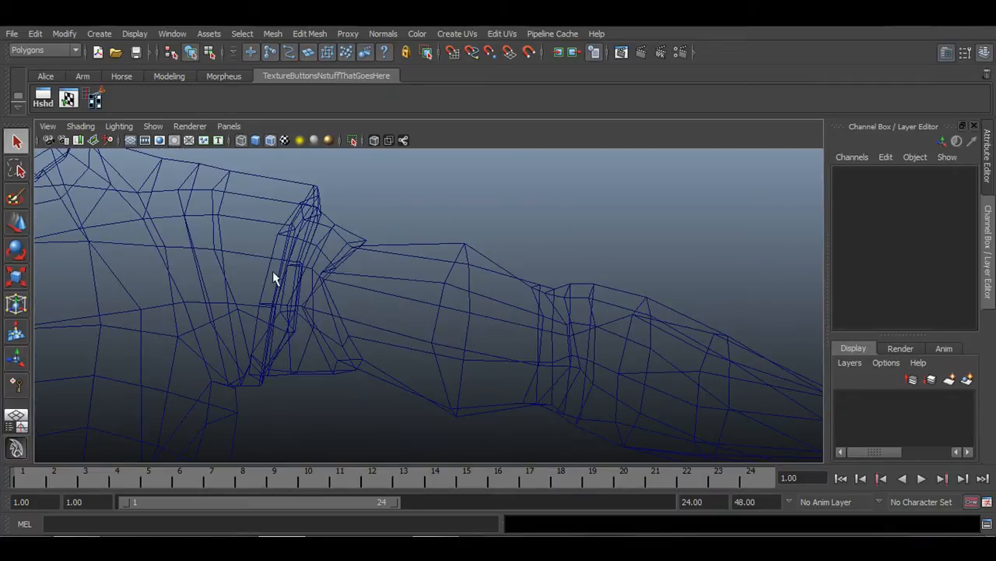
alt+right_drag(446, 350, 433, 369)
alt+drag(434, 369, 527, 359)
alt+middle_drag(528, 359, 473, 352)
alt+right_drag(474, 352, 449, 335)
alt+drag(380, 345, 441, 339)
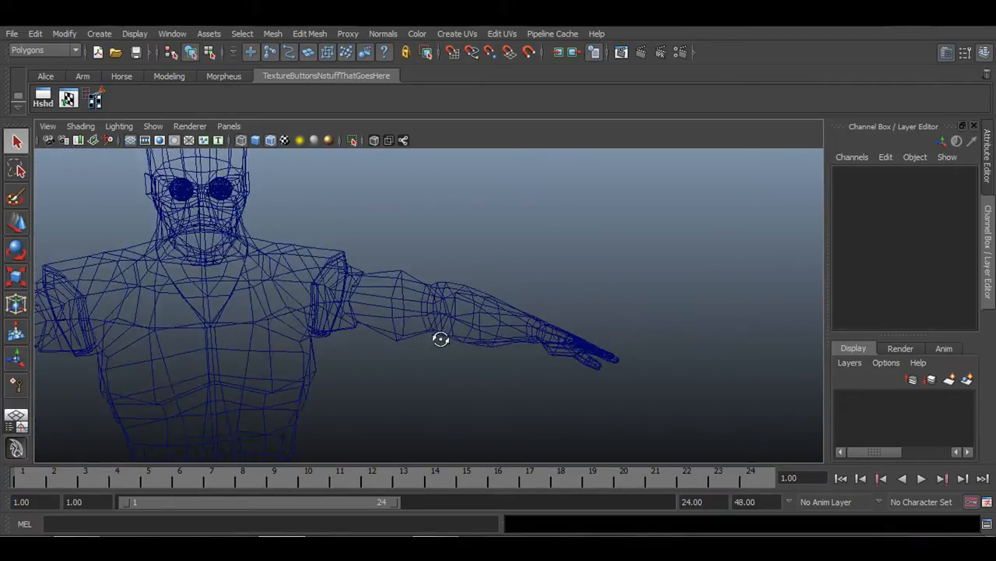
mouse_move(440, 340)
alt+right_down()
mouse_move(311, 367)
mouse_move(423, 378)
mouse_move(456, 352)
alt+right_up()
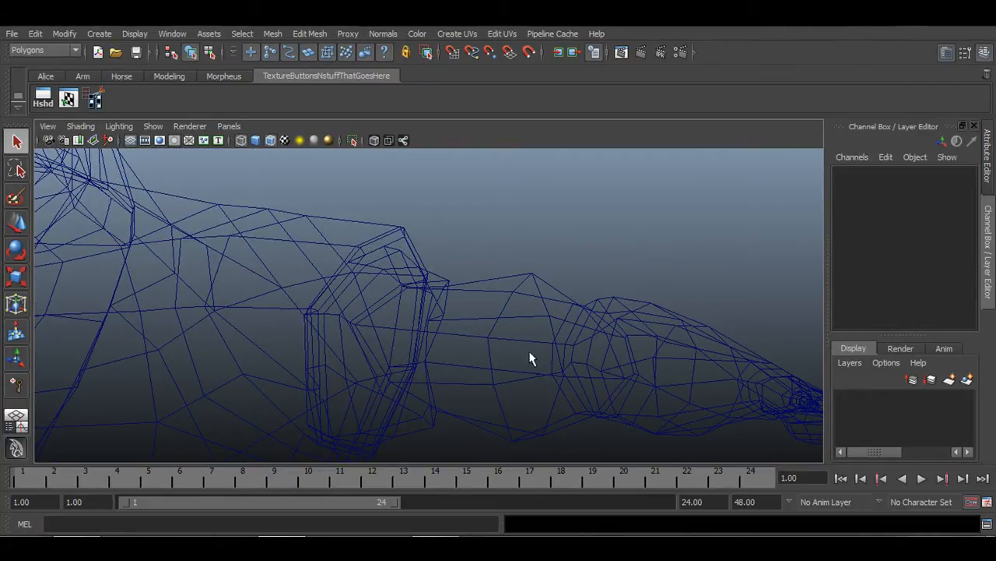
alt+drag(529, 353, 426, 341)
alt+middle_drag(256, 326, 427, 375)
alt+drag(428, 375, 393, 369)
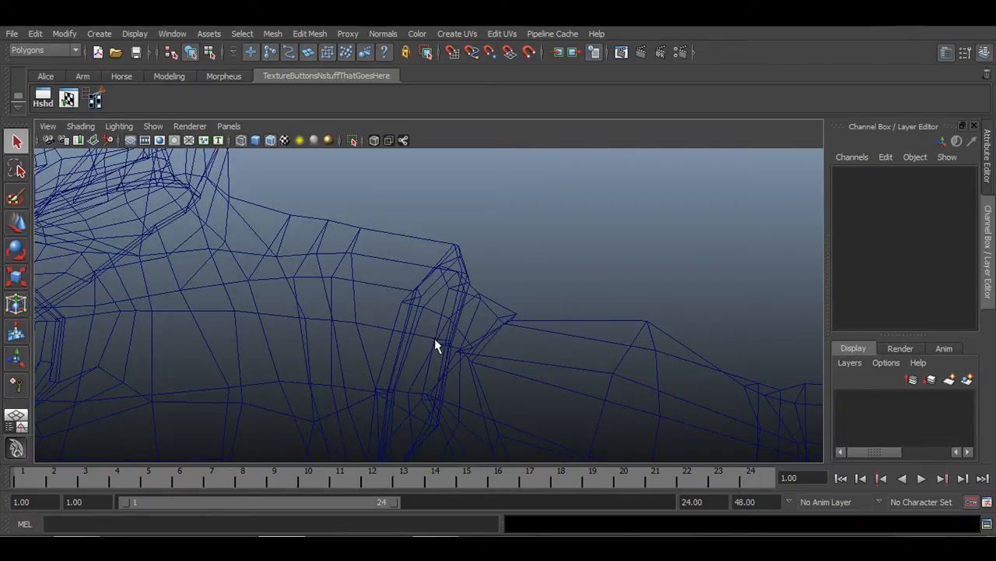
Select the edge loop around the upper arm next to the sleeve opening and examine it from several angles.
right_drag(488, 282, 491, 242)
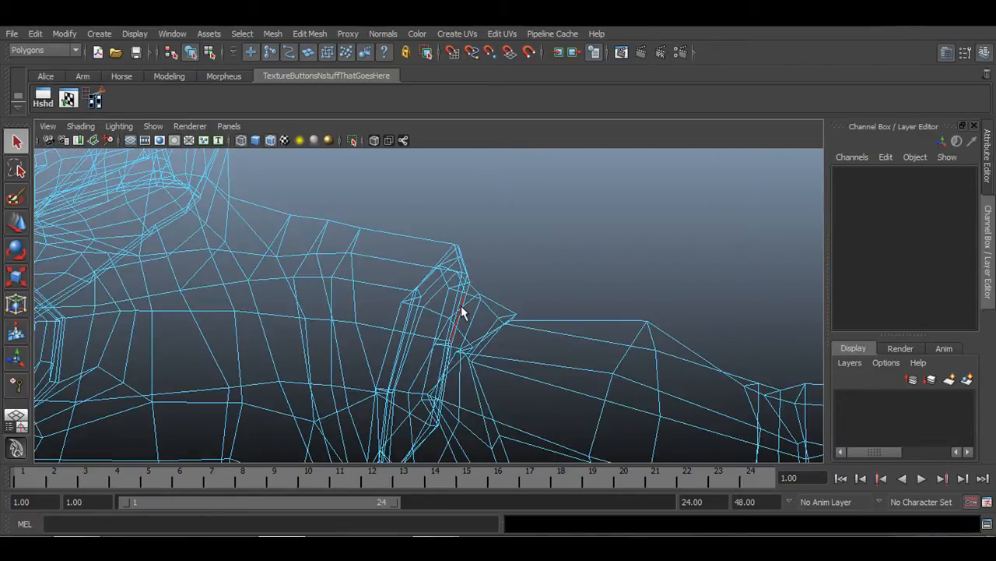
click(461, 307)
alt+drag(407, 363, 530, 387)
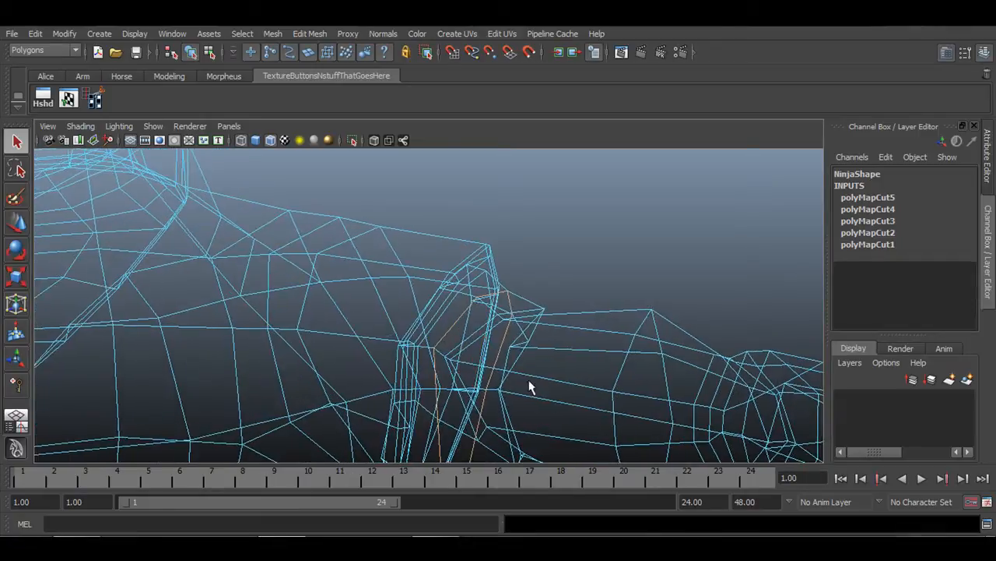
alt+right_drag(529, 387, 467, 386)
alt+drag(507, 402, 466, 399)
alt+right_drag(563, 395, 494, 370)
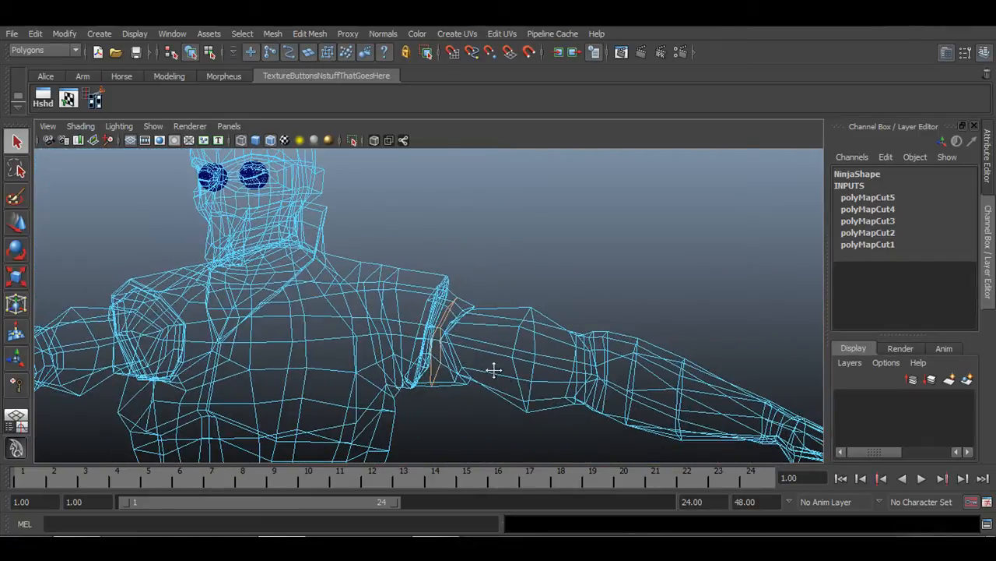
alt+middle_drag(494, 370, 377, 330)
alt+drag(495, 368, 365, 343)
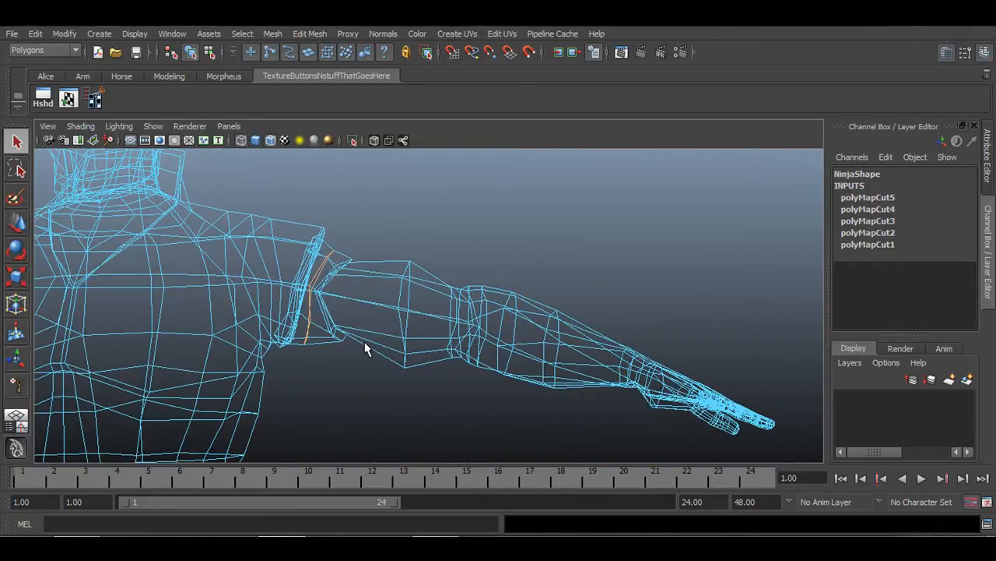
Return to object selection with the whole Ninja mesh selected and turn on its texture border edge display.
right_drag(311, 267, 322, 258)
click(324, 398)
alt+drag(325, 398, 370, 353)
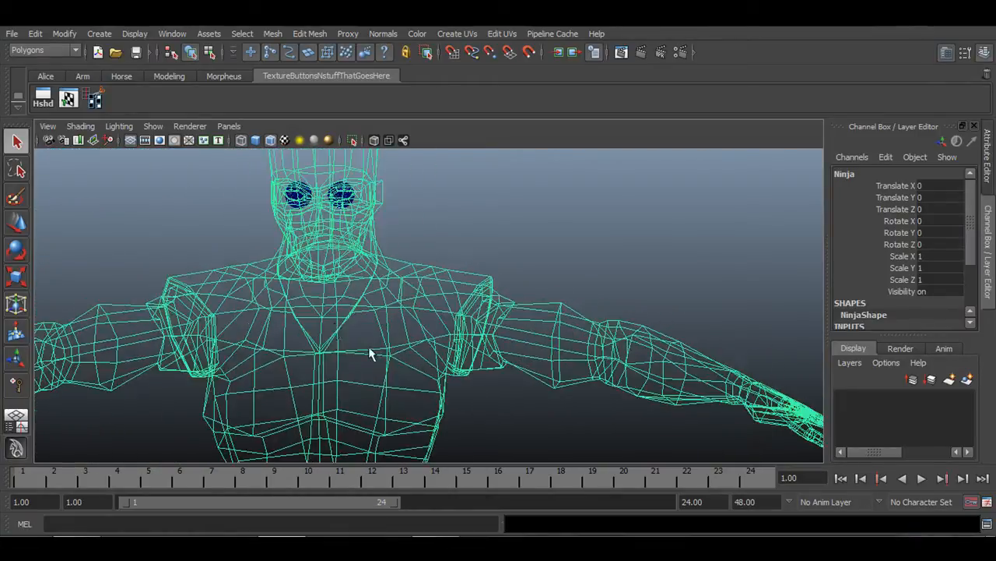
click(135, 34)
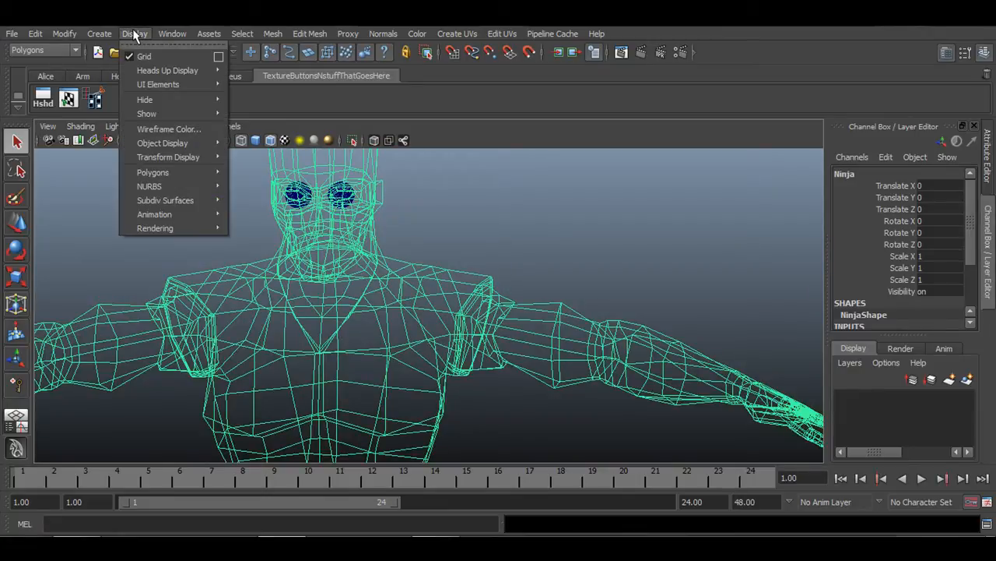
mouse_move(160, 172)
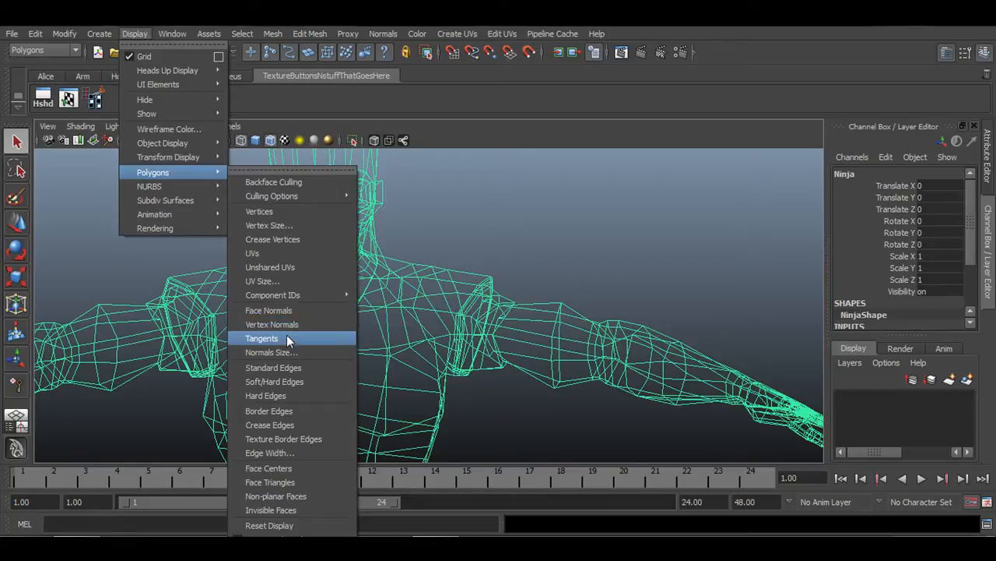
click(303, 440)
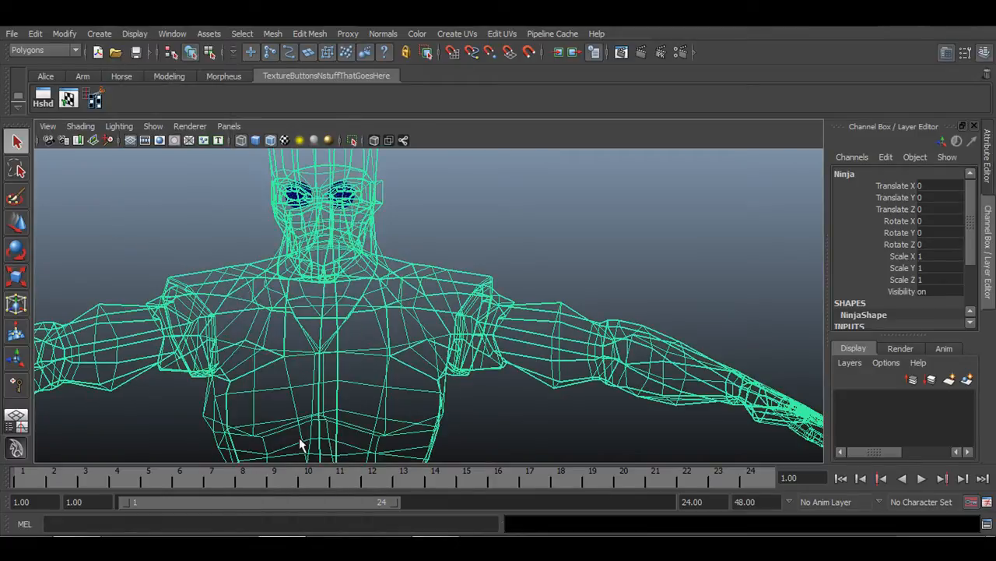
Switch to shaded display, deselect the mesh and examine the texture border edges on the torso, arms and head.
key(5)
click(545, 215)
alt+middle_drag(509, 394, 507, 329)
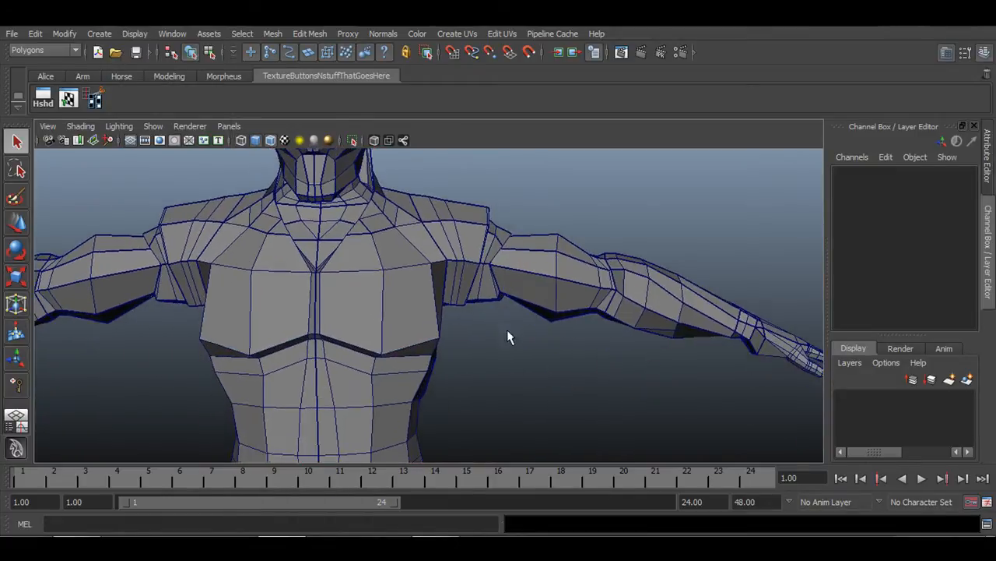
alt+right_drag(506, 329, 355, 336)
alt+right_drag(280, 350, 601, 372)
alt+middle_drag(455, 271, 358, 338)
alt+right_drag(358, 338, 470, 303)
alt+right_drag(609, 425, 529, 378)
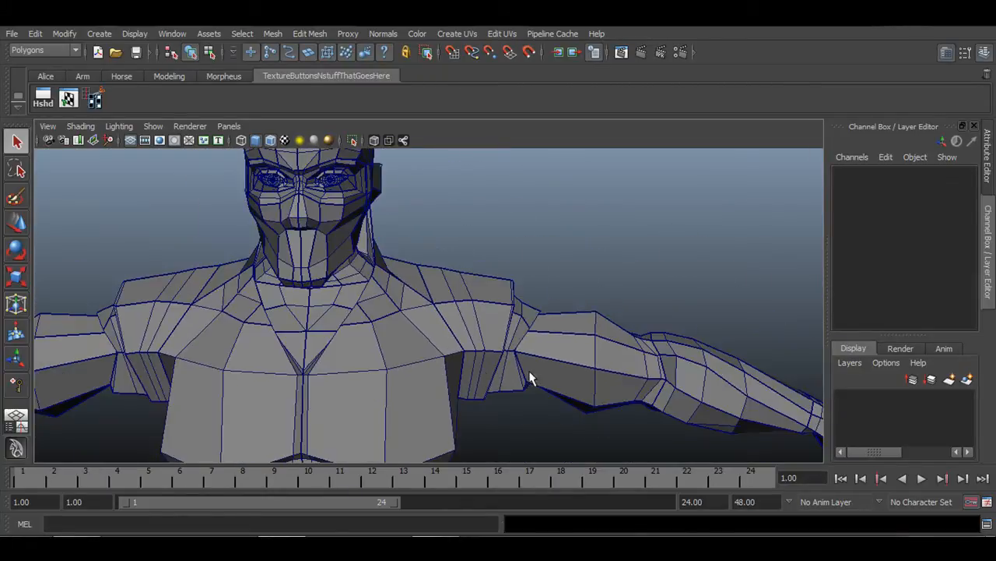
alt+drag(529, 378, 503, 345)
alt+right_drag(503, 344, 586, 350)
alt+drag(585, 351, 447, 346)
alt+right_drag(448, 347, 441, 339)
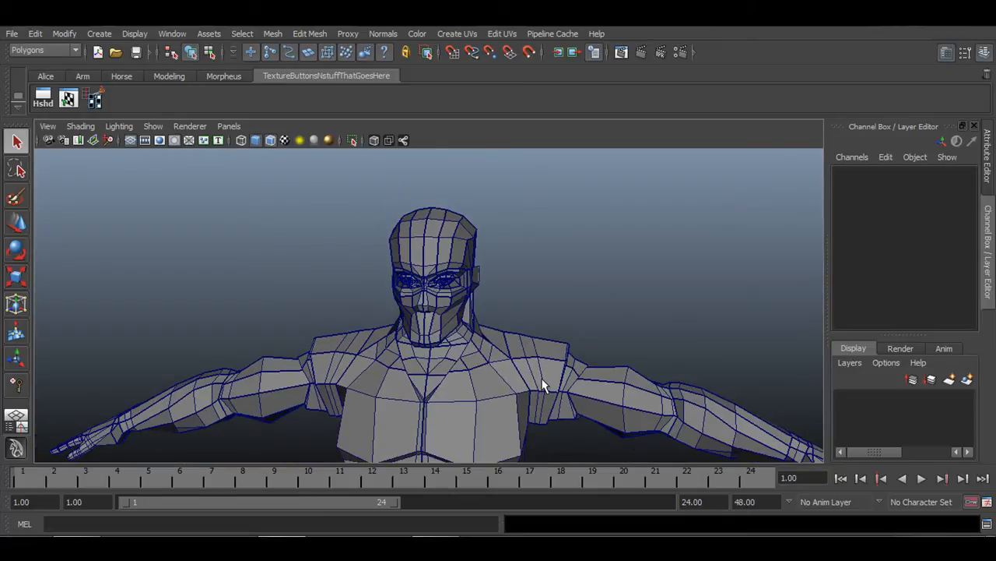
Sew the UV edges of the whole Ninja mesh, then deselect it.
click(448, 370)
click(498, 33)
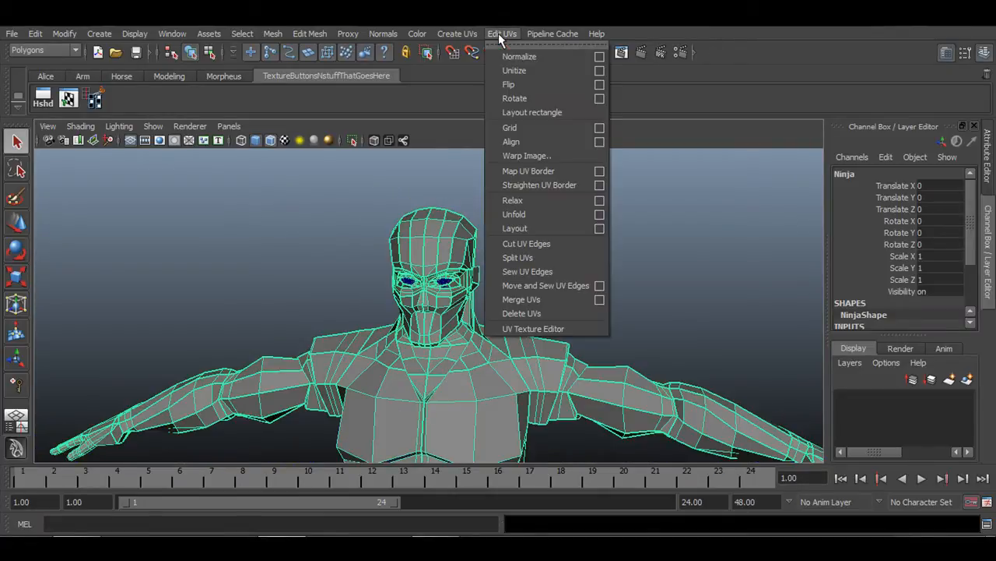
click(551, 273)
click(603, 308)
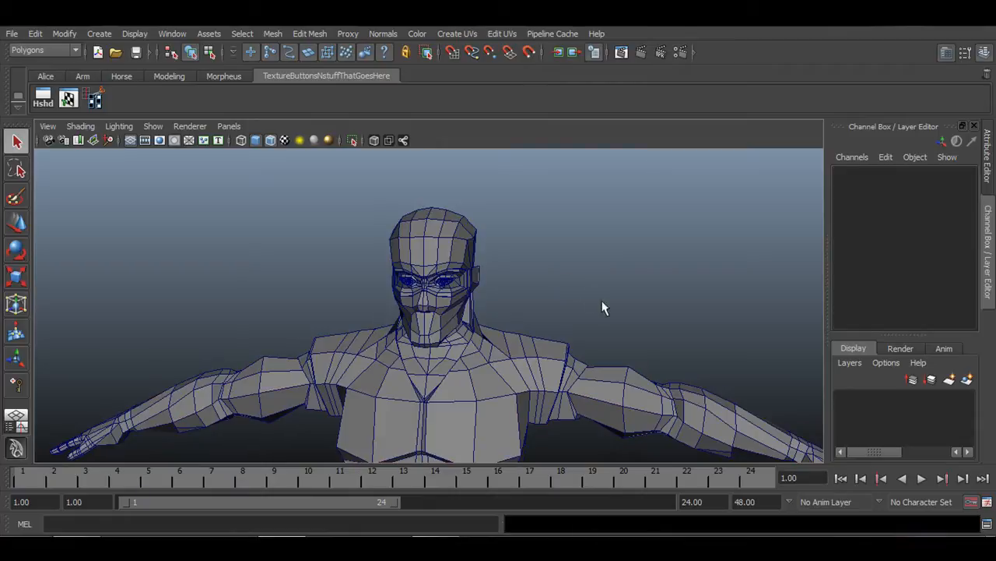
Select the edge loop around the upper arm inside the sleeve opening and cut its UV edges.
alt+drag(597, 397, 244, 314)
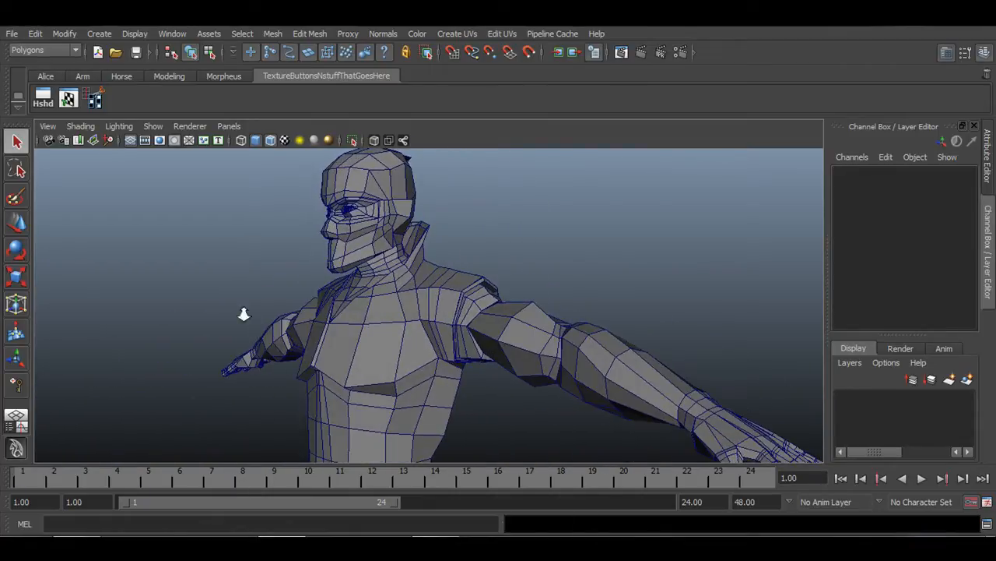
alt+right_drag(244, 314, 568, 355)
alt+drag(567, 348, 505, 334)
alt+right_drag(394, 316, 536, 326)
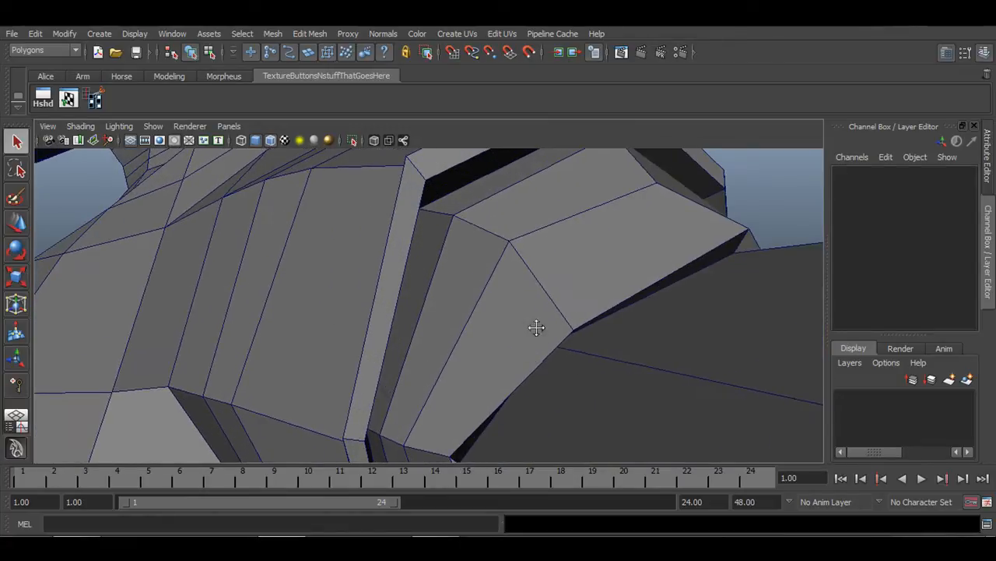
alt+middle_drag(537, 327, 501, 404)
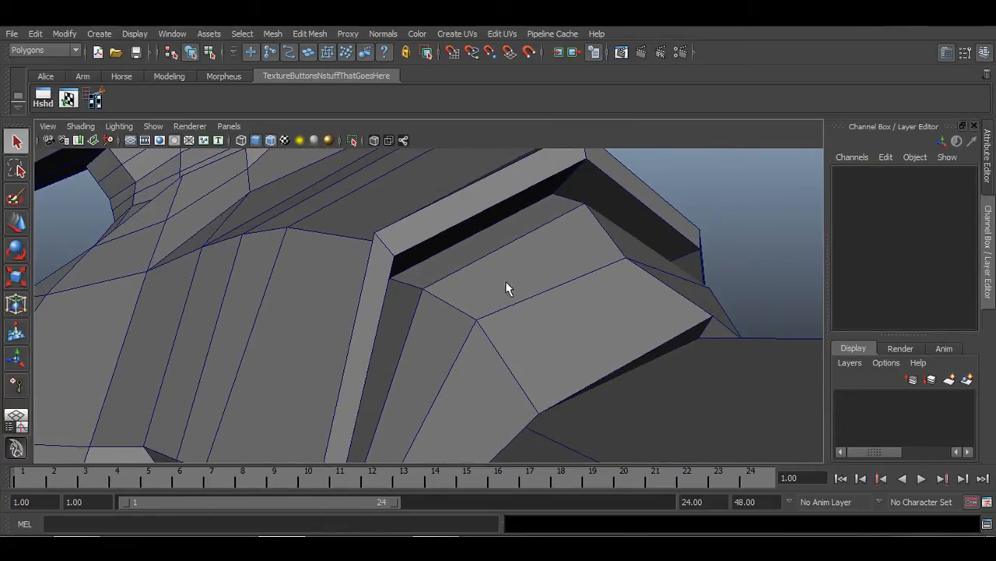
right_drag(505, 281, 505, 228)
click(503, 220)
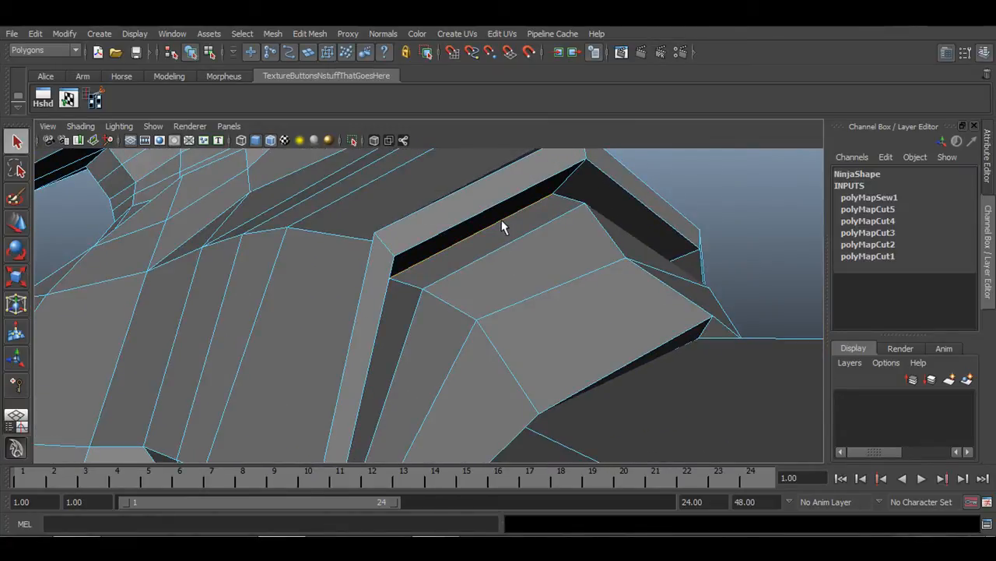
alt+drag(501, 220, 517, 311)
click(95, 99)
Select the edge loop around the wrist at the base of the hand and cut its UV edges.
mouse_move(431, 298)
alt+mouse_down()
mouse_move(474, 296)
mouse_move(412, 274)
mouse_move(418, 304)
alt+mouse_up()
scroll(475, 297, down, 3)
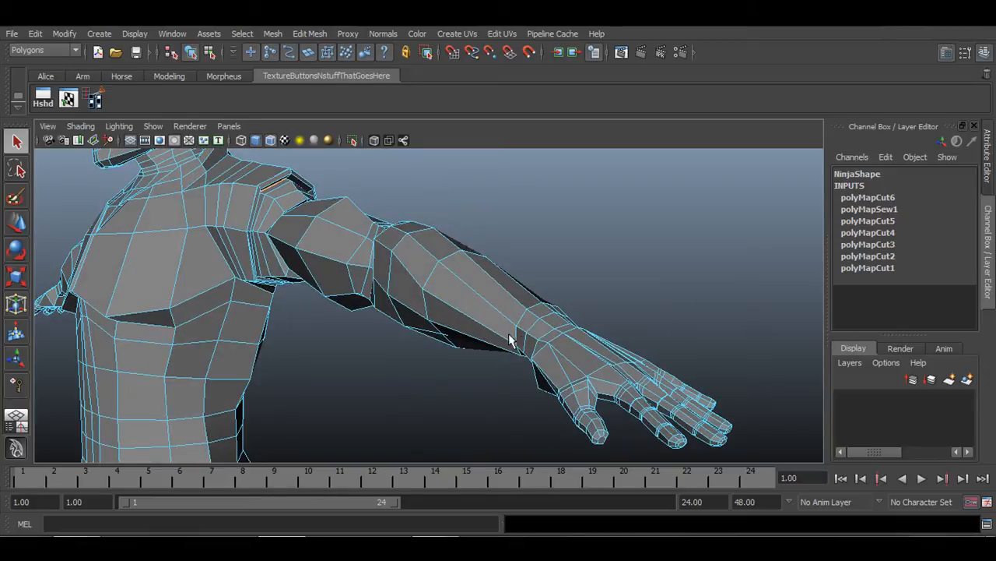
alt+drag(509, 334, 528, 341)
double_click(682, 334)
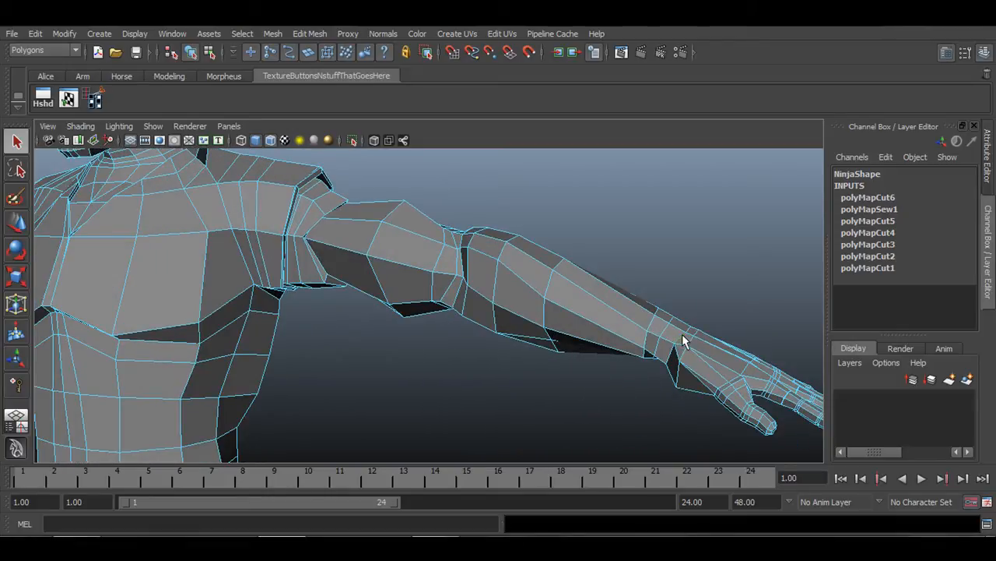
alt+right_drag(682, 334, 767, 374)
alt+middle_drag(766, 374, 412, 327)
alt+right_drag(412, 327, 541, 391)
alt+right_drag(448, 450, 429, 356)
alt+drag(432, 362, 527, 331)
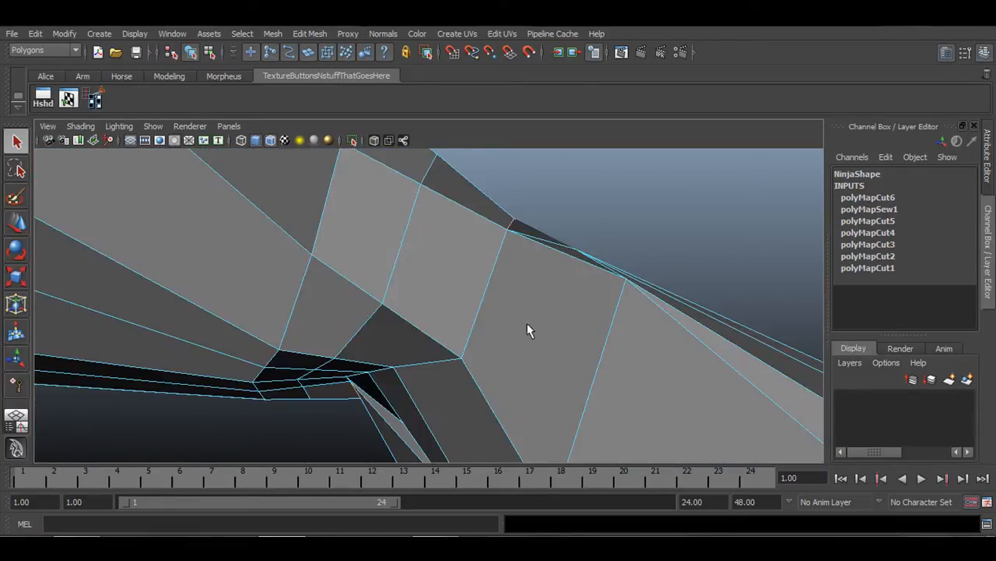
double_click(481, 308)
alt+drag(483, 303, 330, 383)
click(94, 102)
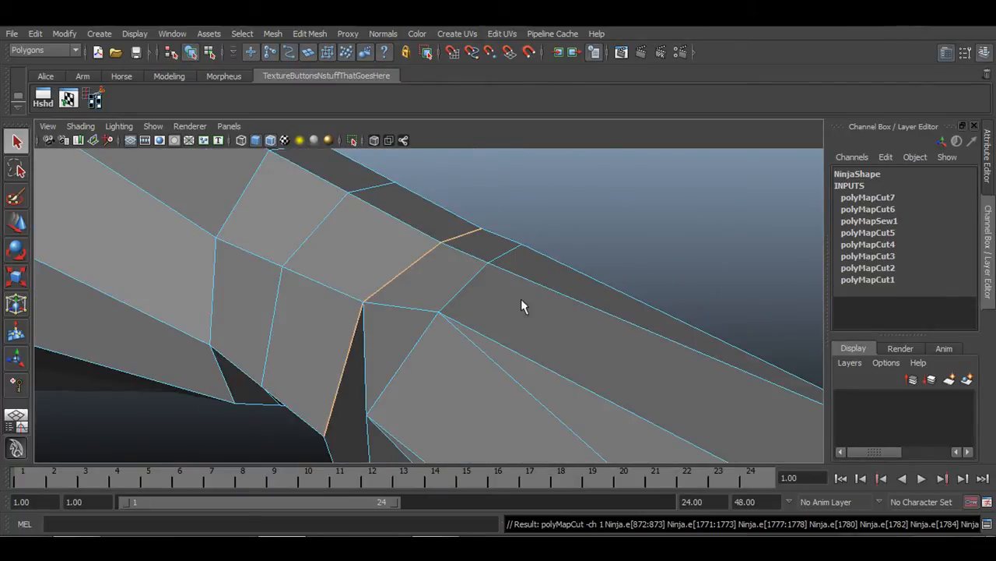
Return to object selection and deselect the Ninja mesh.
alt+right_drag(523, 307, 464, 261)
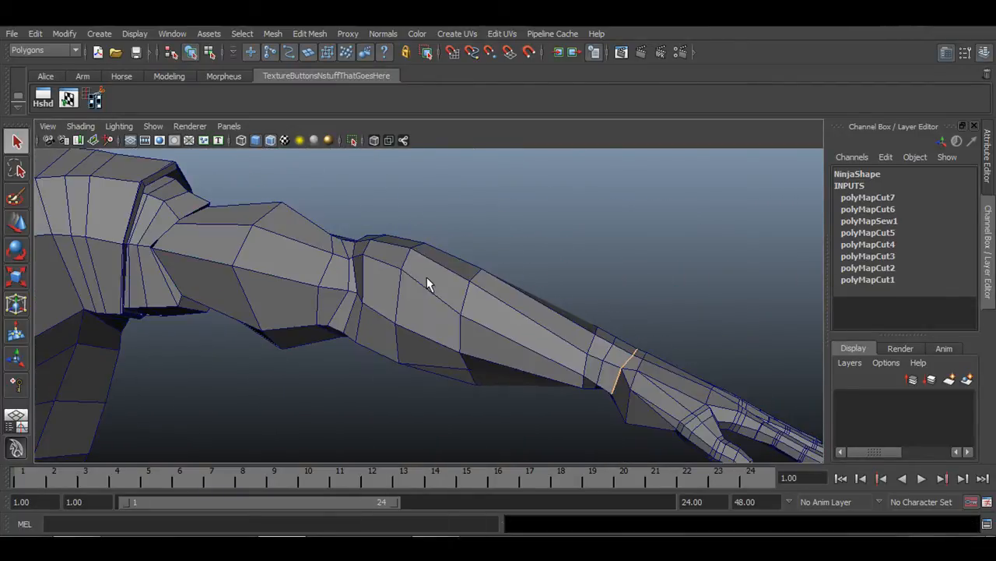
click(427, 281)
click(548, 231)
mouse_move(504, 286)
alt+mouse_down()
mouse_move(485, 318)
mouse_move(495, 319)
alt+mouse_up()
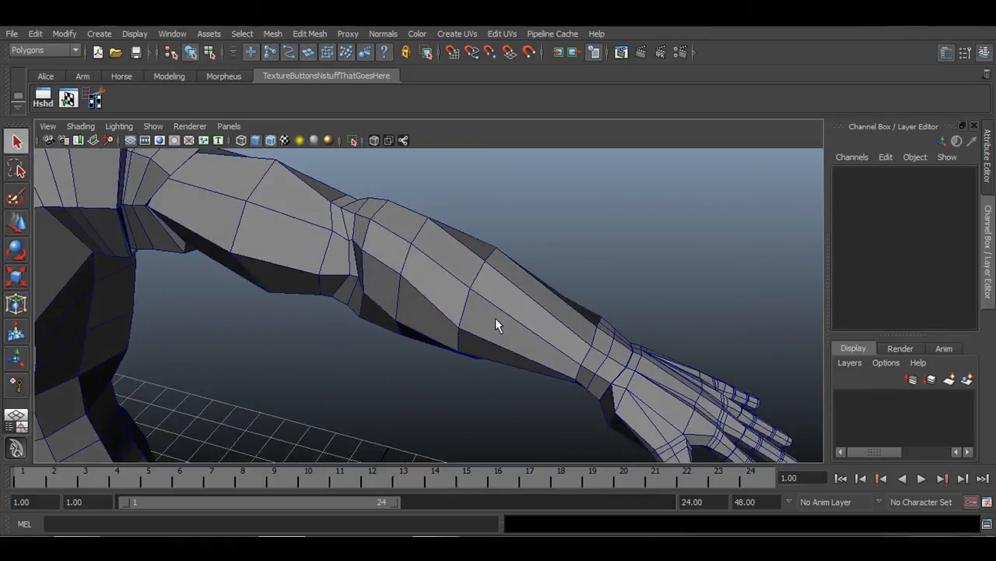
Switch to wireframe display and examine the texture borders at the sleeve opening and the wrist.
key(4)
alt+drag(350, 324, 448, 354)
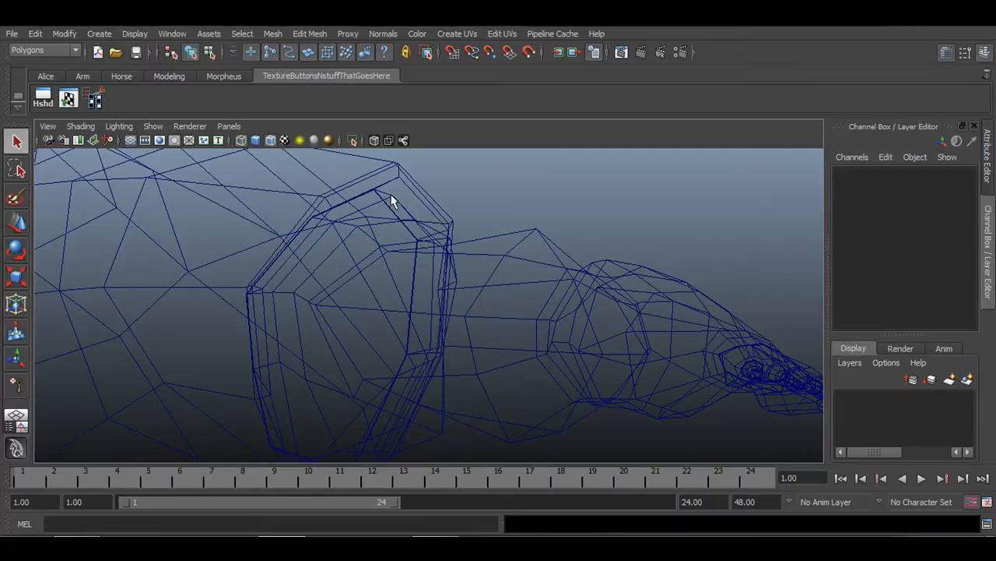
alt+drag(418, 390, 498, 327)
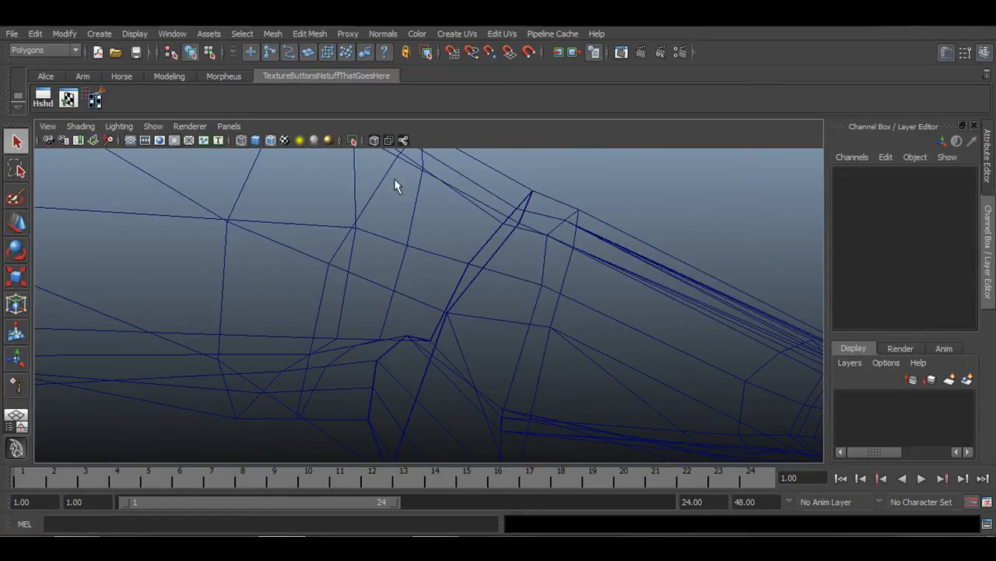
alt+right_drag(428, 265, 299, 246)
alt+middle_drag(298, 246, 344, 262)
alt+drag(345, 263, 300, 276)
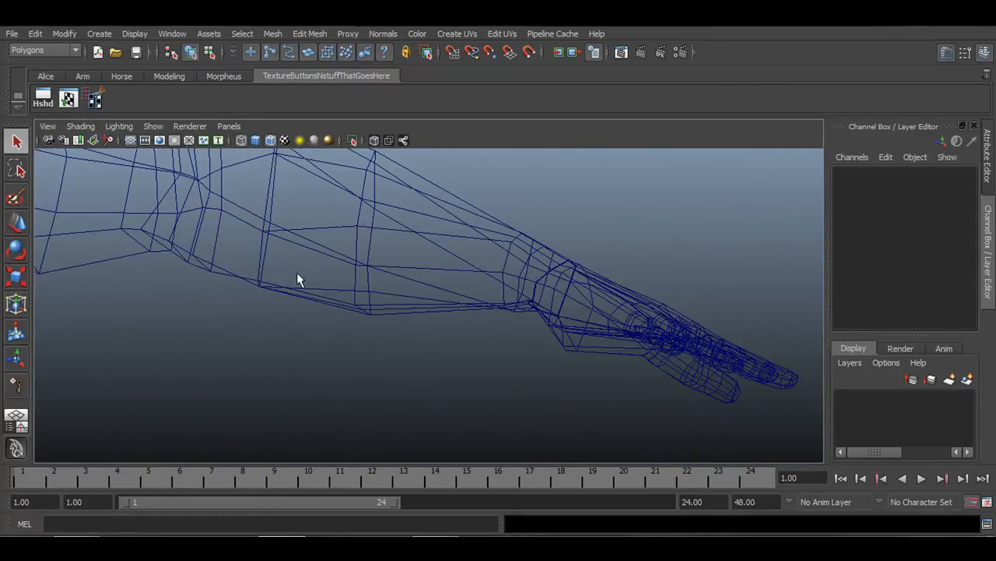
alt+right_drag(297, 273, 416, 342)
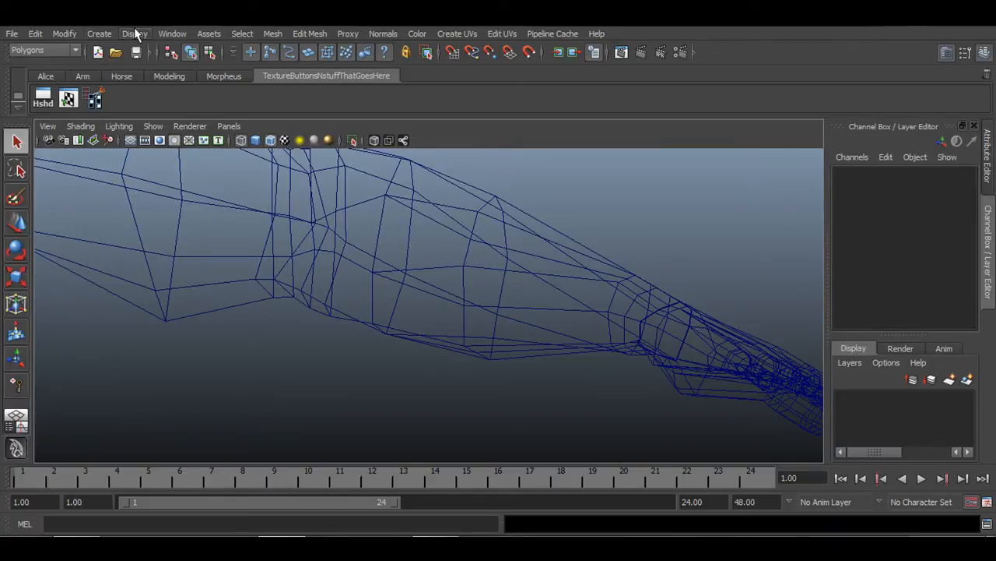
Open the custom polygon display options and move the dialog aside to uncover the forearm and hand.
click(135, 33)
mouse_move(148, 170)
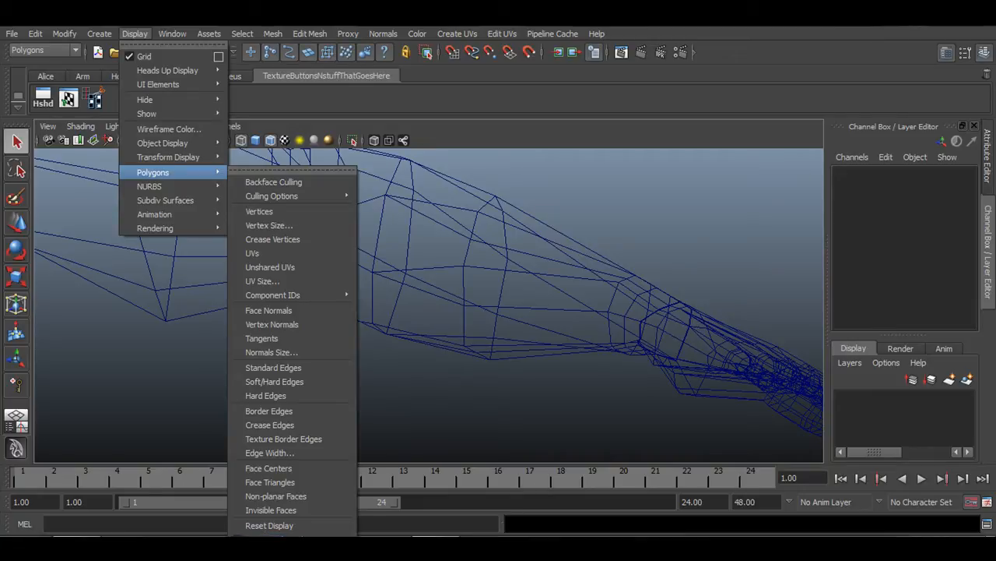
click(347, 539)
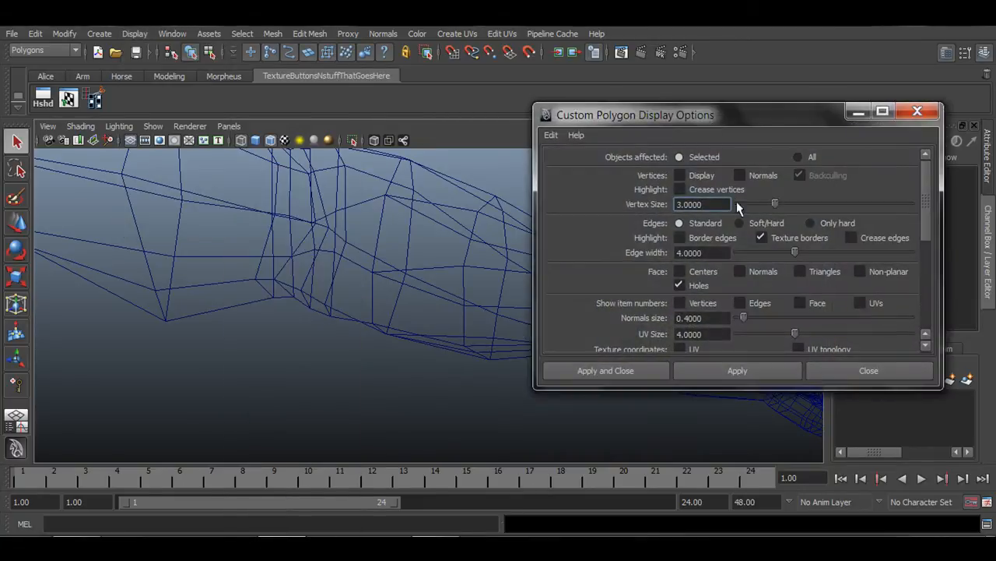
drag(736, 114, 802, 117)
alt+drag(456, 289, 640, 288)
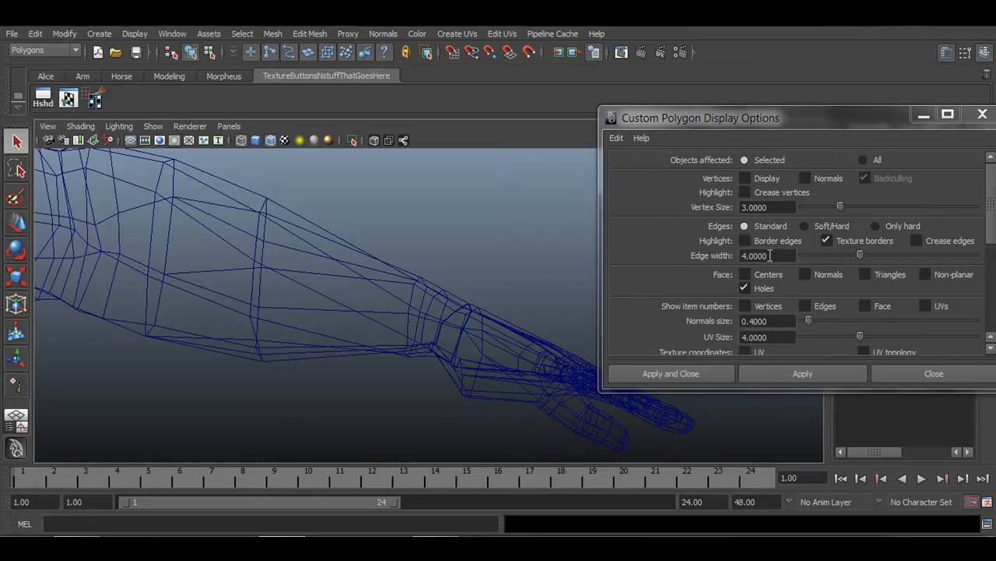
Try edge widths of 2.7848 and 4 in the polygon display options with nothing selected.
click(795, 381)
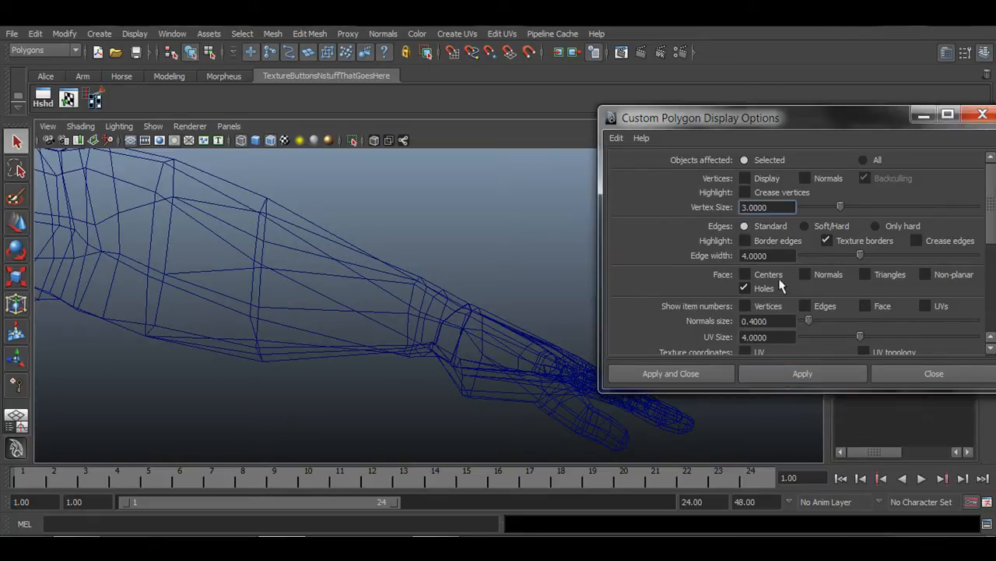
click(812, 376)
alt+middle_drag(447, 360, 415, 354)
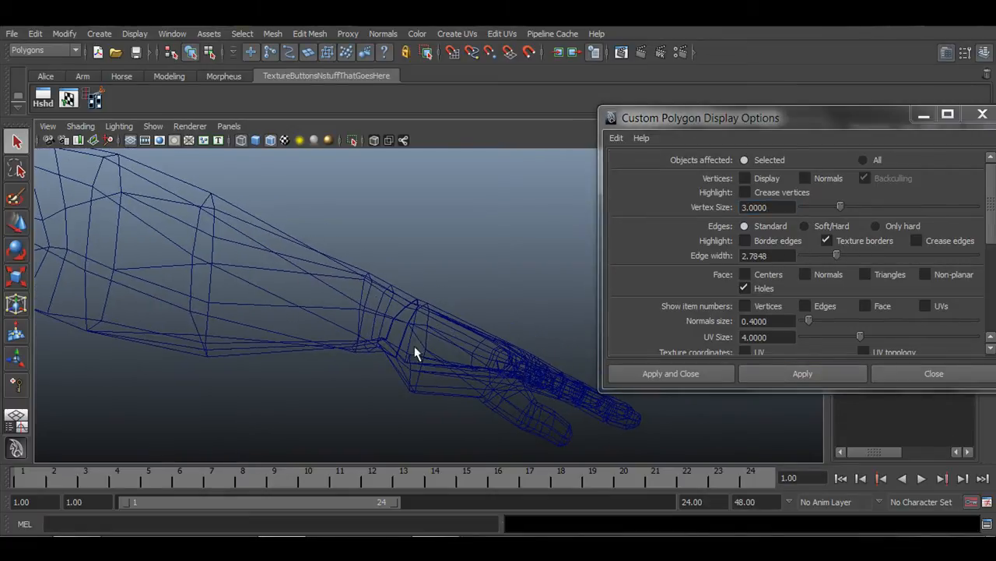
click(791, 256)
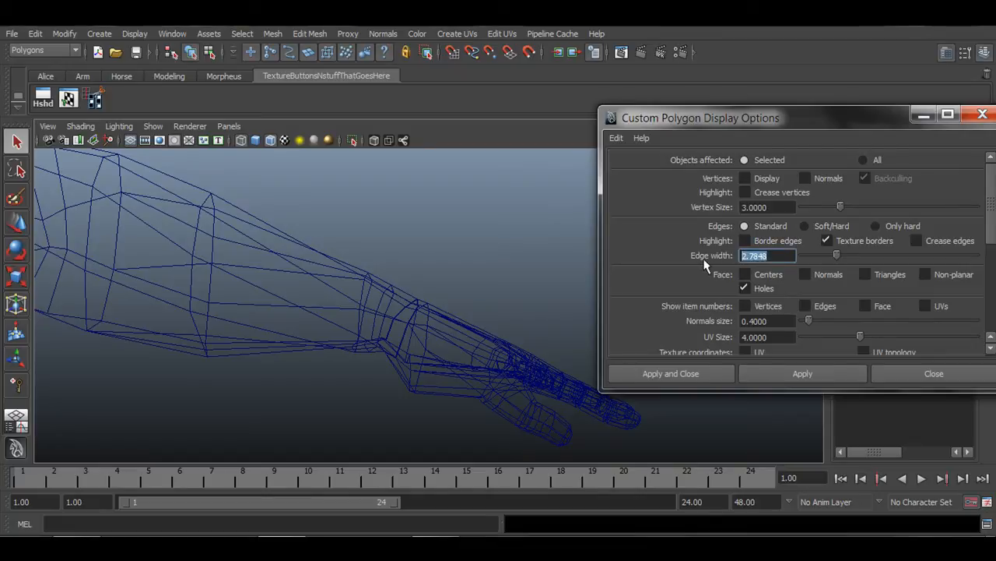
text(4)
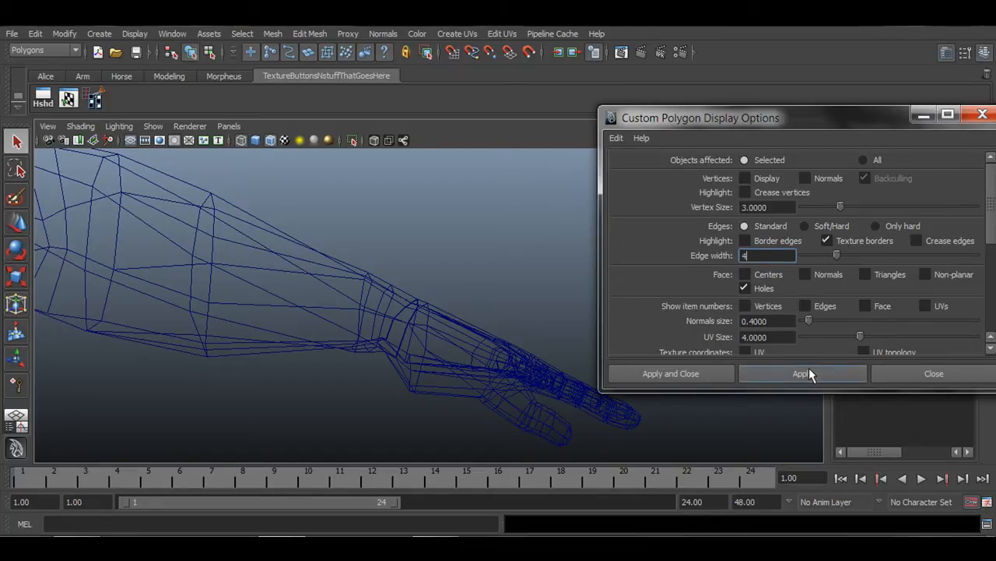
click(809, 374)
alt+middle_drag(337, 319, 381, 323)
Select the Ninja mesh, apply an edge width of 4 and examine the texture border around the wrist.
click(370, 290)
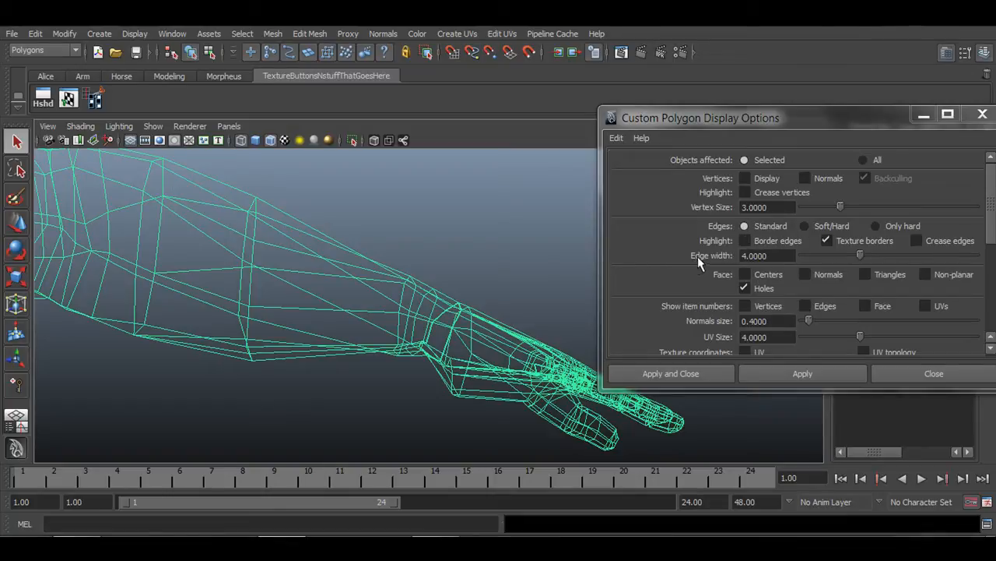
double_click(781, 255)
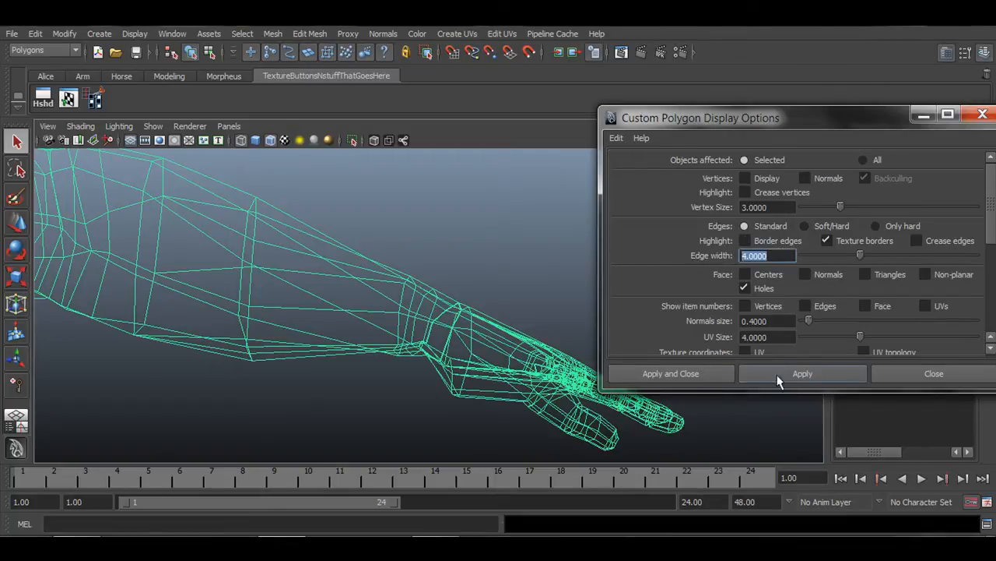
click(809, 376)
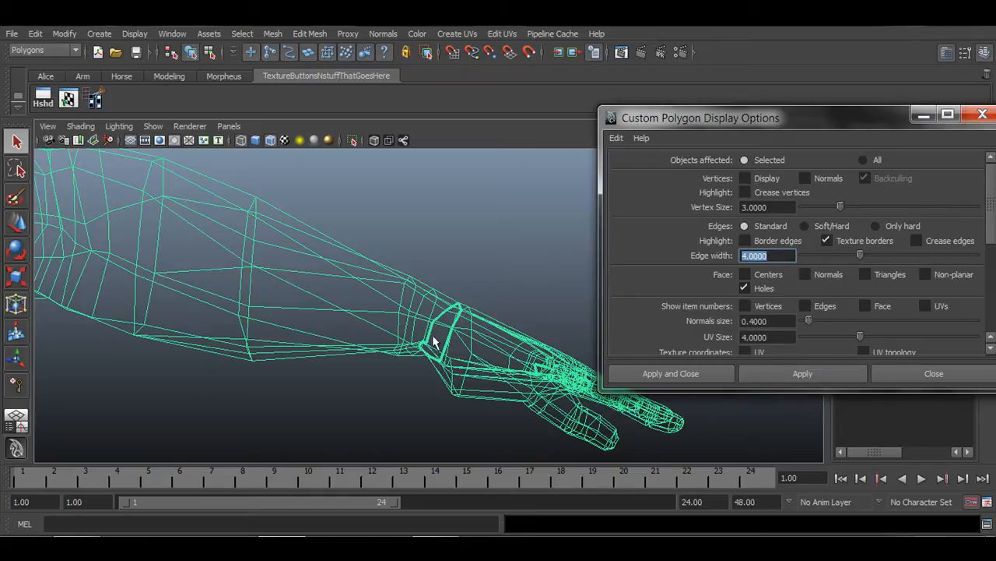
alt+right_drag(302, 355, 441, 379)
alt+middle_drag(442, 378, 381, 329)
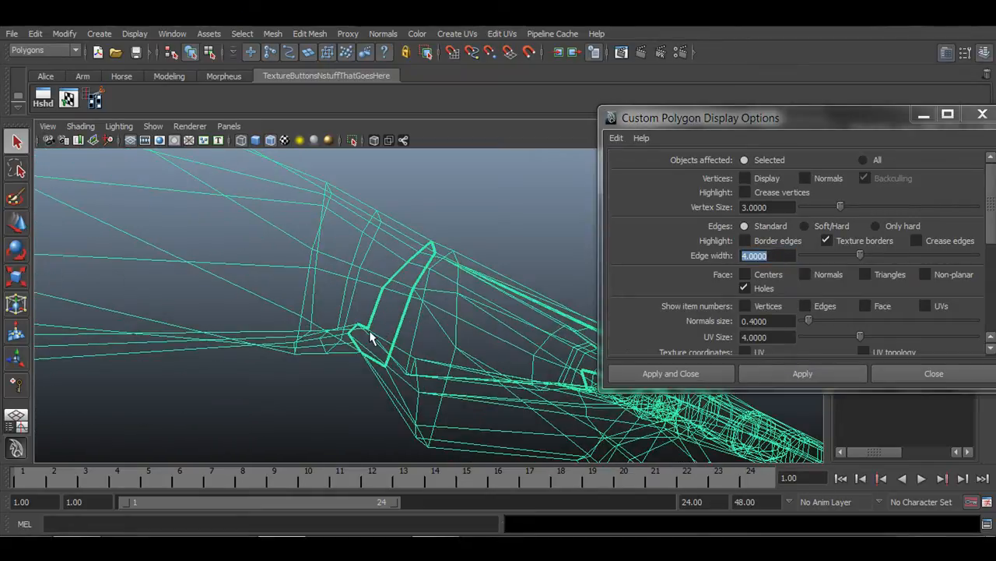
alt+drag(370, 337, 407, 341)
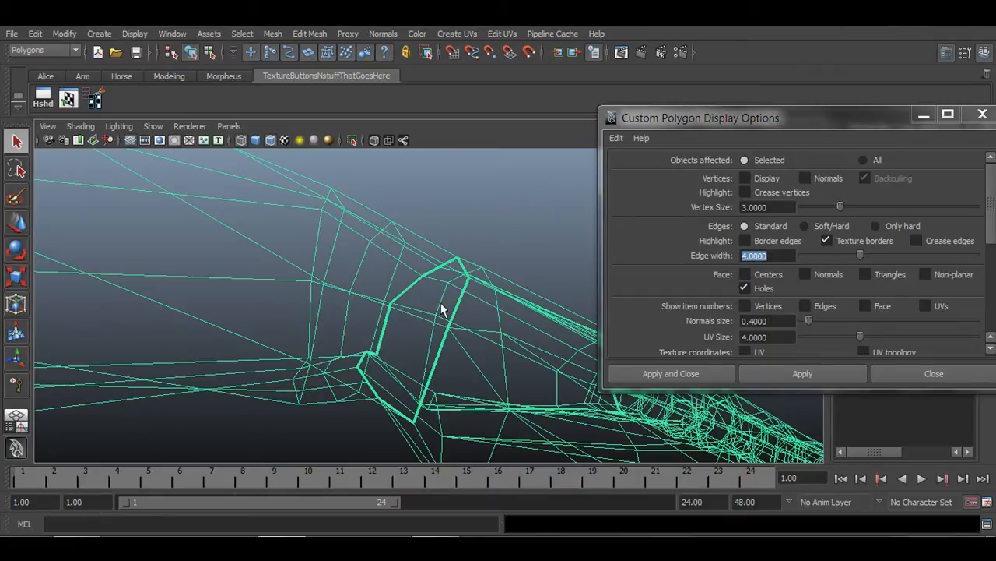
alt+right_drag(493, 340, 296, 308)
alt+drag(391, 322, 399, 325)
key(2)
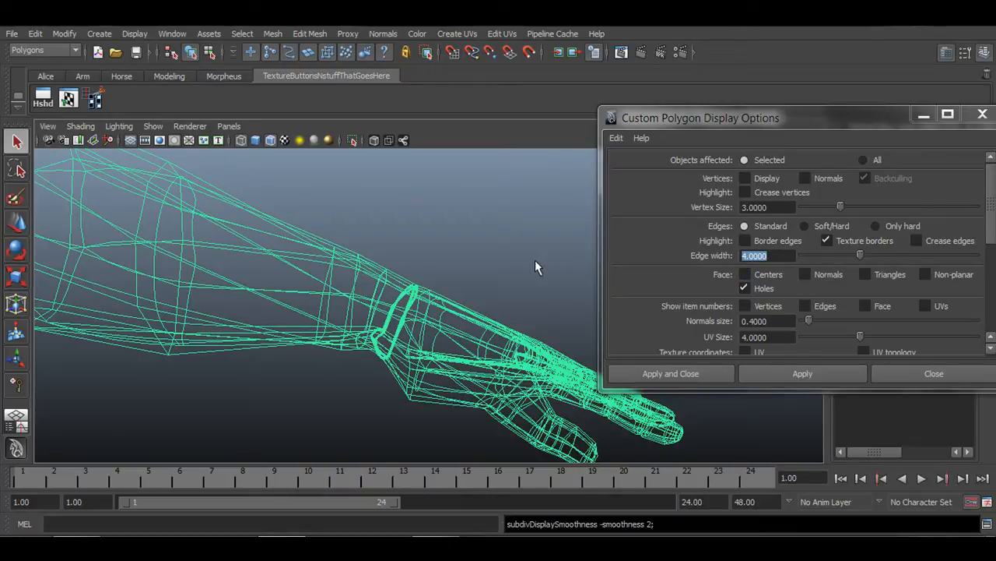
key(ctrl+z)
key(ctrl+z)
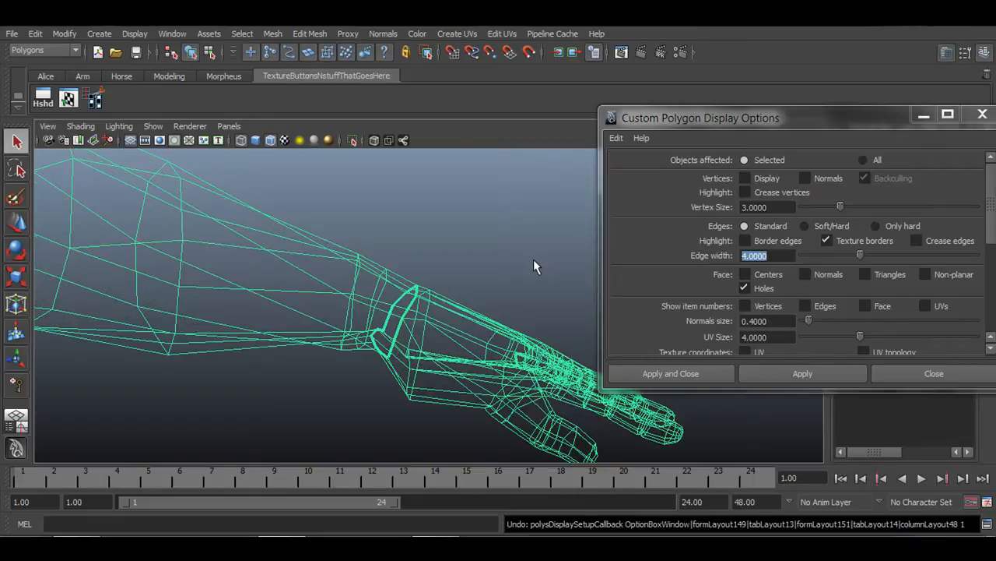
Apply an edge width of 2 to the mesh and examine the wrist border up close.
text(2)
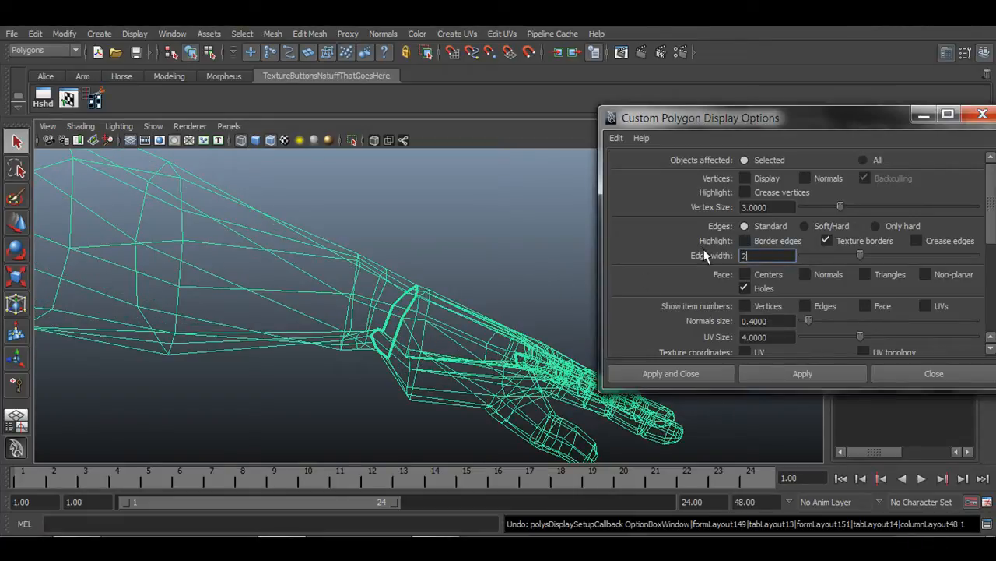
click(808, 374)
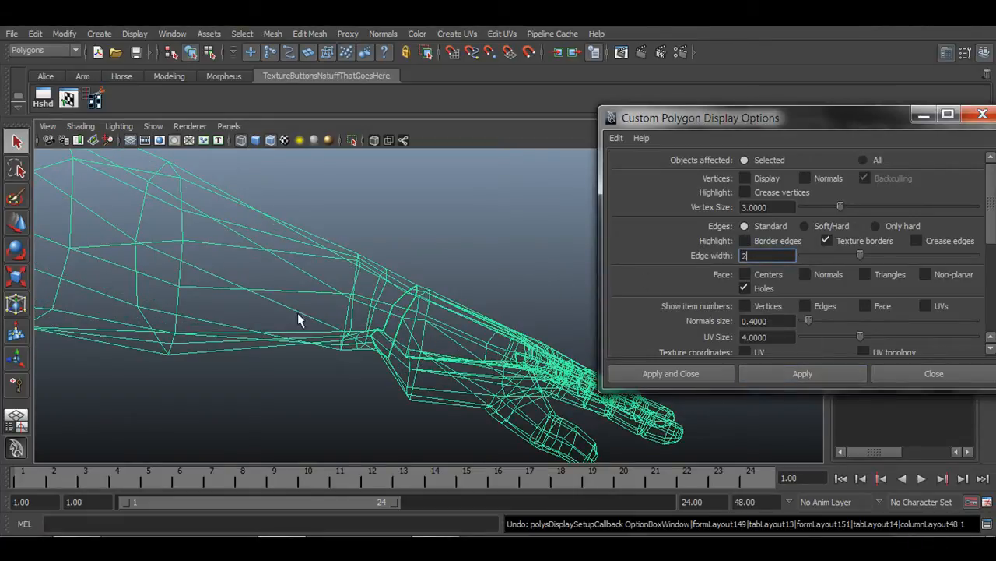
alt+right_drag(300, 318, 537, 330)
mouse_move(329, 347)
alt+mouse_down()
mouse_move(342, 340)
mouse_move(339, 348)
alt+mouse_up()
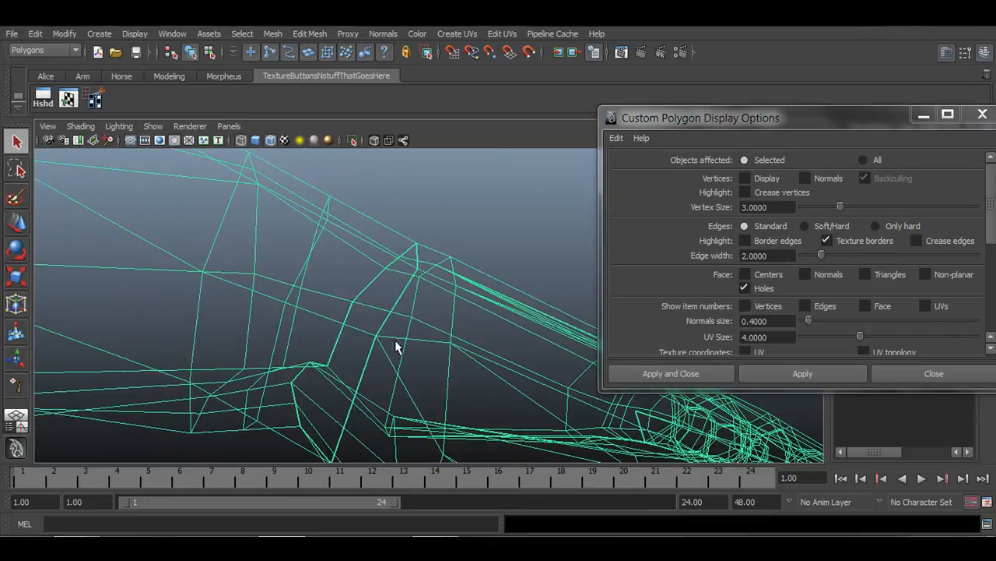
Set the edge width to 1 and apply it to the selected Ninja mesh.
double_click(740, 255)
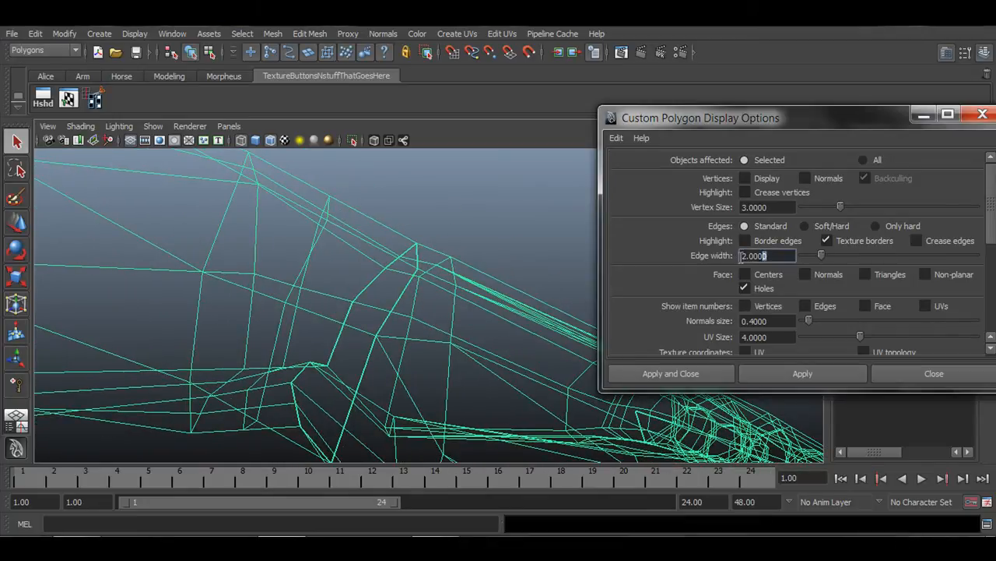
text(1)
click(804, 373)
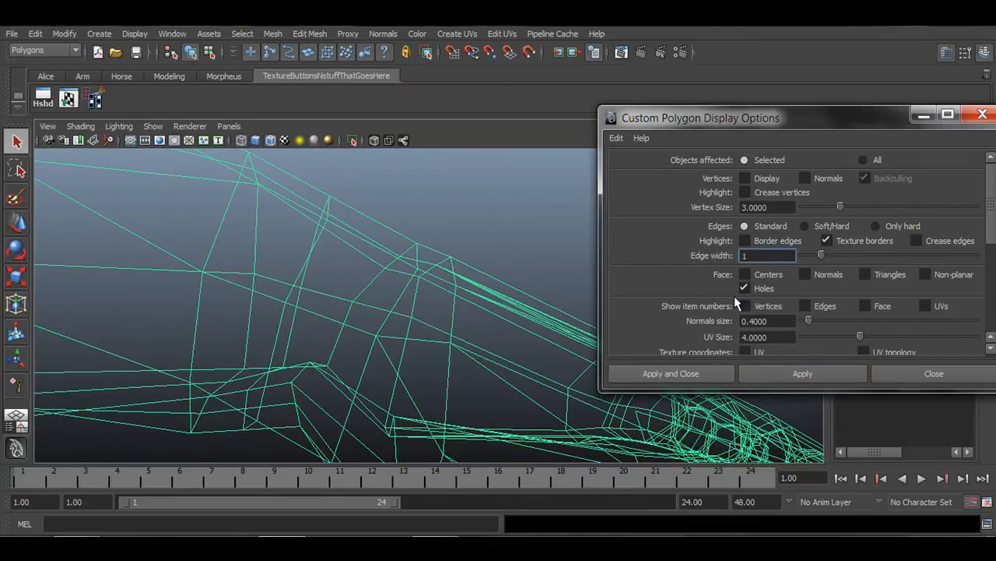
Apply the edge width setting to the Ninja mesh and clear the selection.
click(803, 373)
alt+right_drag(460, 356, 317, 327)
click(403, 256)
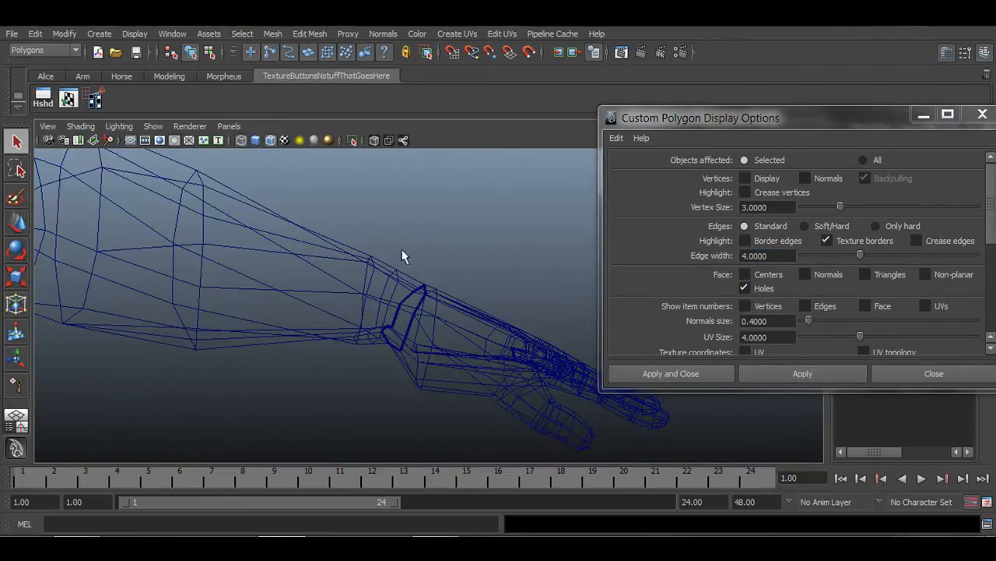
Examine the texture borders along the wrist, arm and shoulder in the wireframe view.
alt+right_drag(459, 329, 298, 296)
alt+drag(412, 338, 288, 341)
alt+right_drag(287, 340, 320, 335)
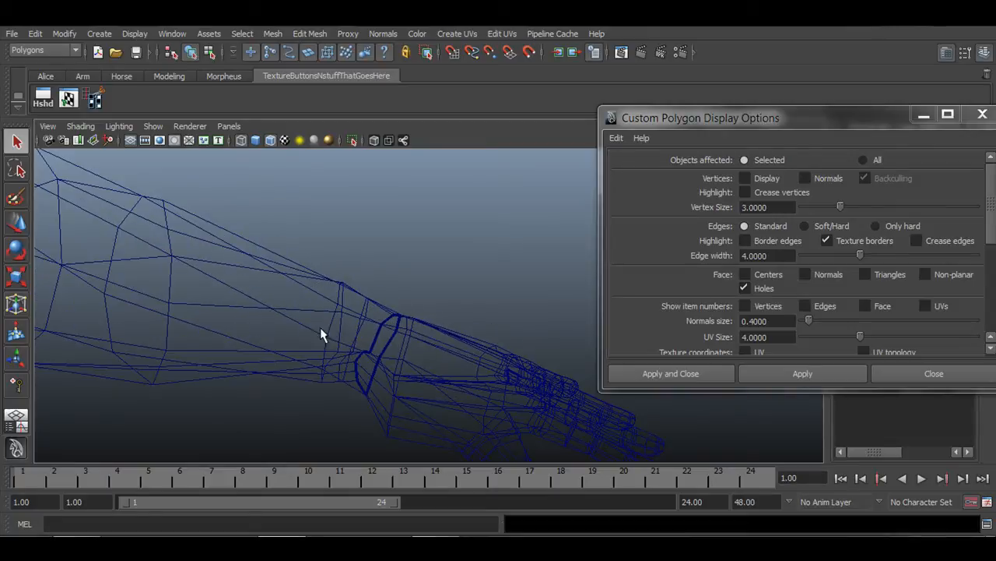
alt+middle_drag(207, 326, 246, 314)
alt+right_drag(247, 314, 274, 307)
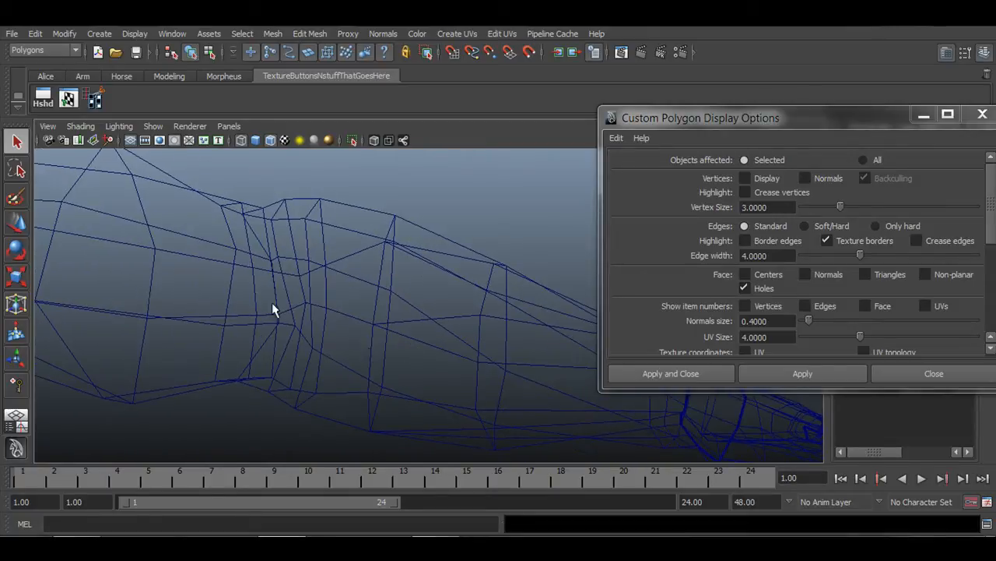
alt+middle_drag(273, 306, 408, 307)
alt+drag(393, 286, 332, 278)
alt+middle_drag(331, 278, 382, 322)
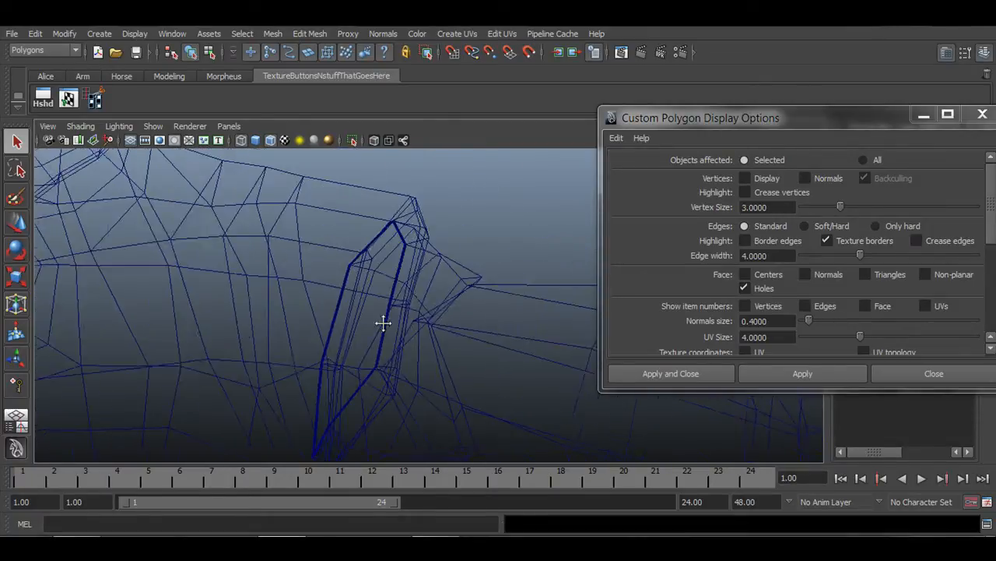
alt+right_drag(382, 322, 296, 298)
alt+right_drag(436, 300, 344, 278)
alt+middle_drag(483, 324, 363, 281)
alt+right_drag(363, 281, 328, 272)
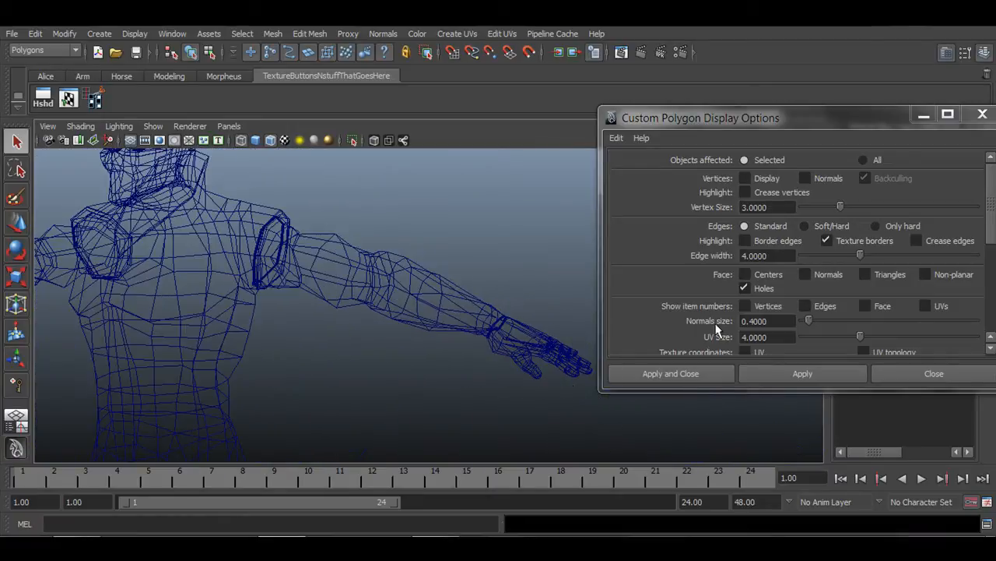
Apply and close the polygon display options and inspect the arm between the shoulder and wrist seams.
click(753, 255)
click(673, 373)
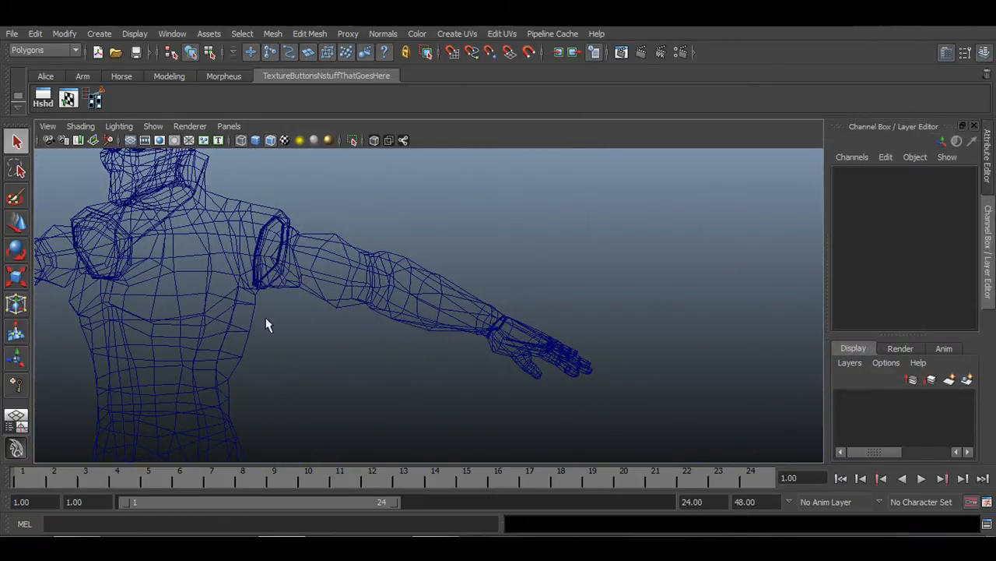
alt+middle_drag(265, 319, 395, 333)
alt+right_drag(616, 382, 389, 343)
mouse_move(389, 342)
alt+mouse_down()
mouse_move(401, 341)
mouse_move(385, 332)
alt+mouse_up()
alt+right_drag(384, 333, 579, 353)
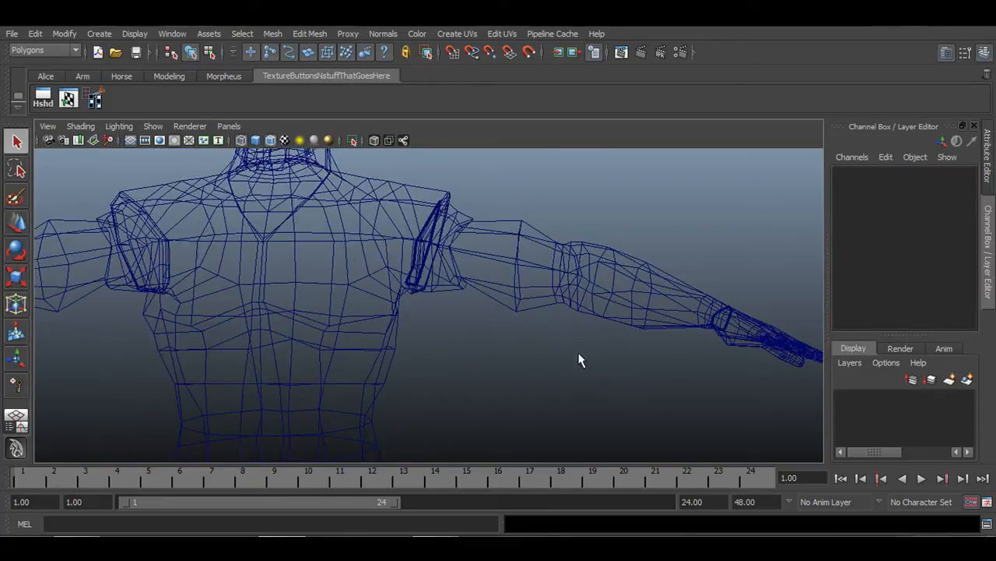
alt+drag(579, 359, 512, 369)
alt+right_drag(512, 369, 569, 366)
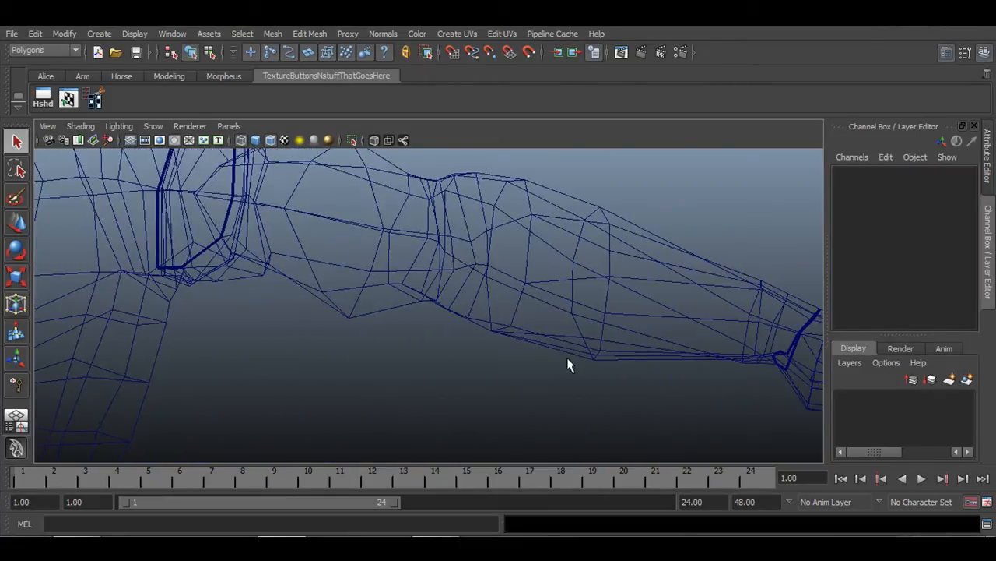
alt+middle_drag(573, 344, 484, 332)
alt+drag(483, 331, 531, 344)
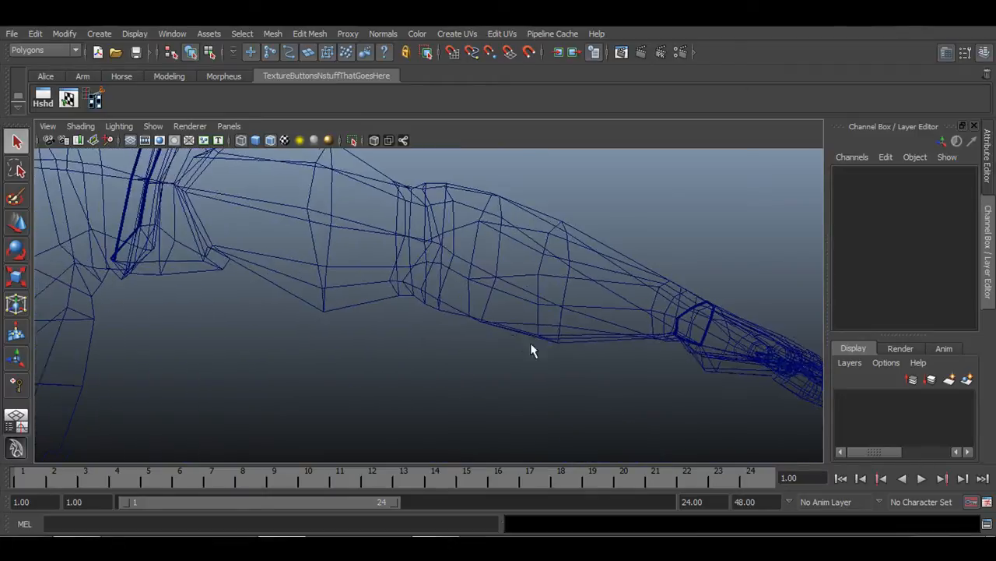
alt+right_drag(530, 344, 425, 333)
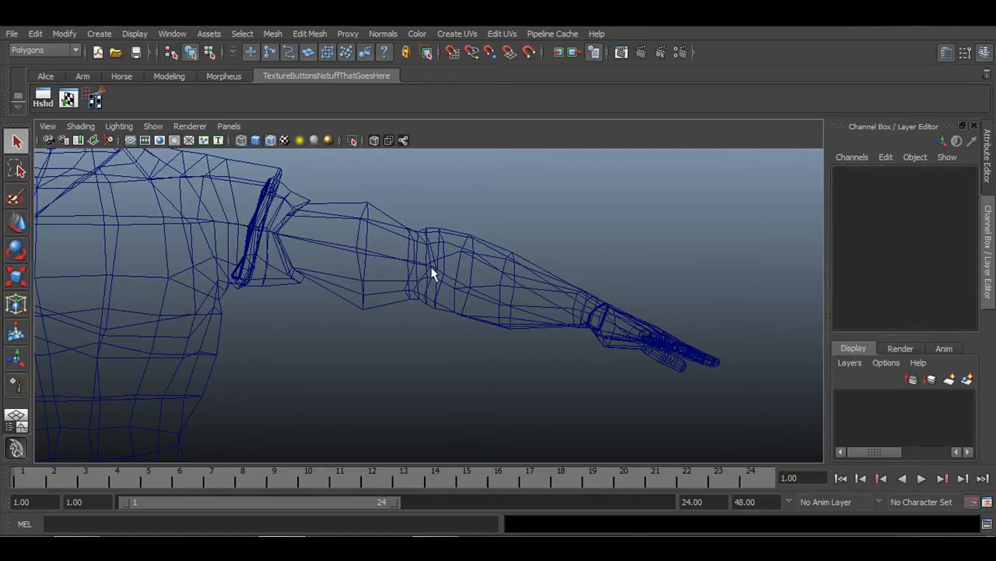
Switch to face selection, select the faces of the character's left upper arm and forearm, and show the mesh shaded.
alt+drag(336, 285, 467, 310)
right_drag(518, 276, 527, 309)
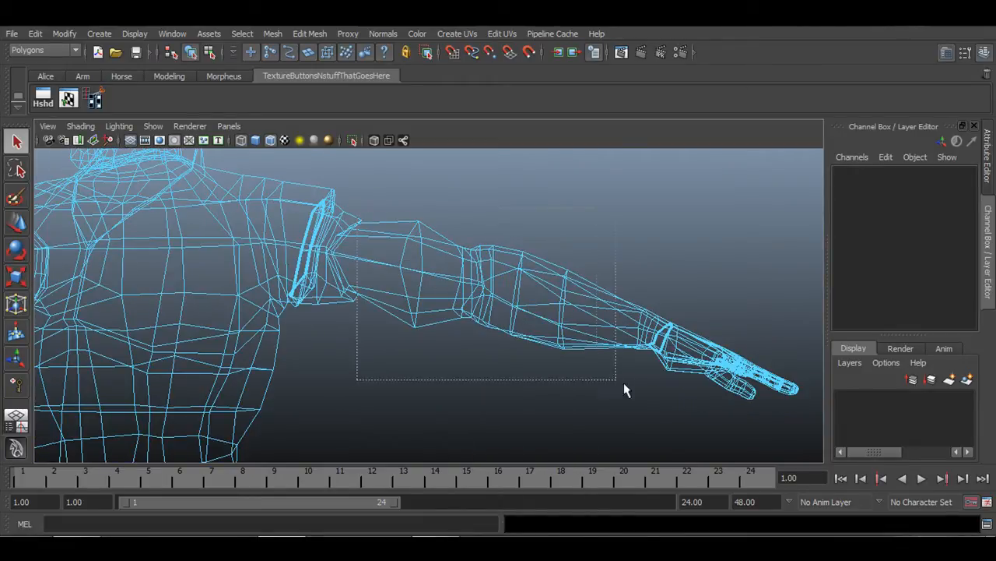
mouse_move(624, 387)
mouse_down()
mouse_move(644, 390)
mouse_move(509, 363)
mouse_move(487, 325)
mouse_move(421, 339)
mouse_up()
key(5)
alt+right_drag(421, 340, 581, 350)
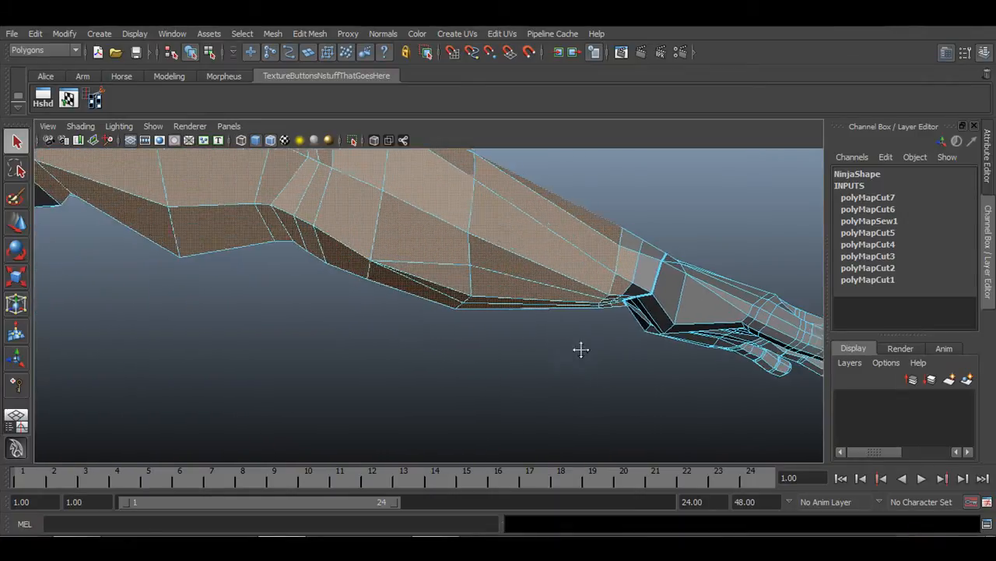
Add the forearm faces next to the wrist seam to the face selection.
alt+drag(581, 350, 455, 358)
drag(450, 270, 487, 327)
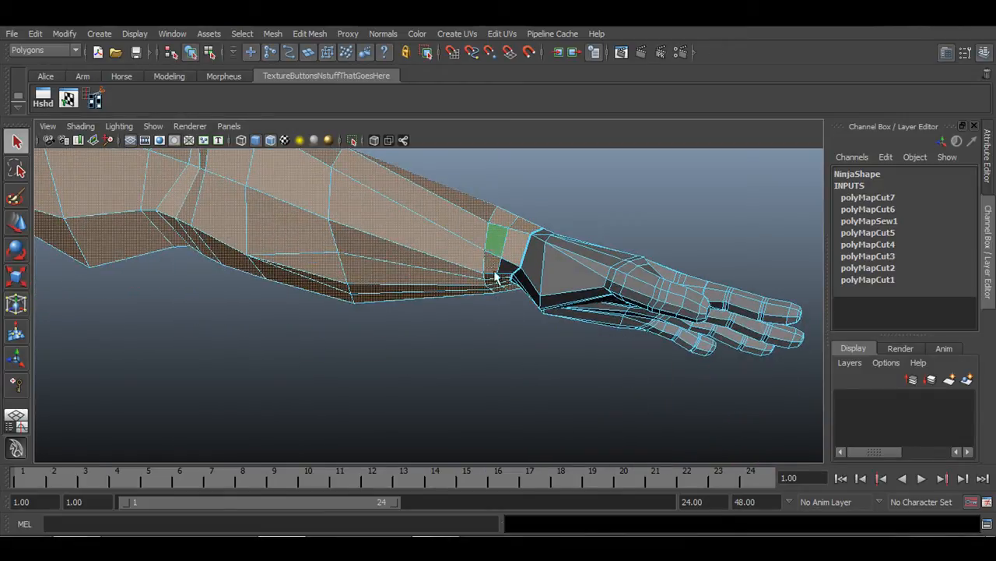
alt+drag(505, 289, 272, 349)
alt+drag(336, 377, 437, 323)
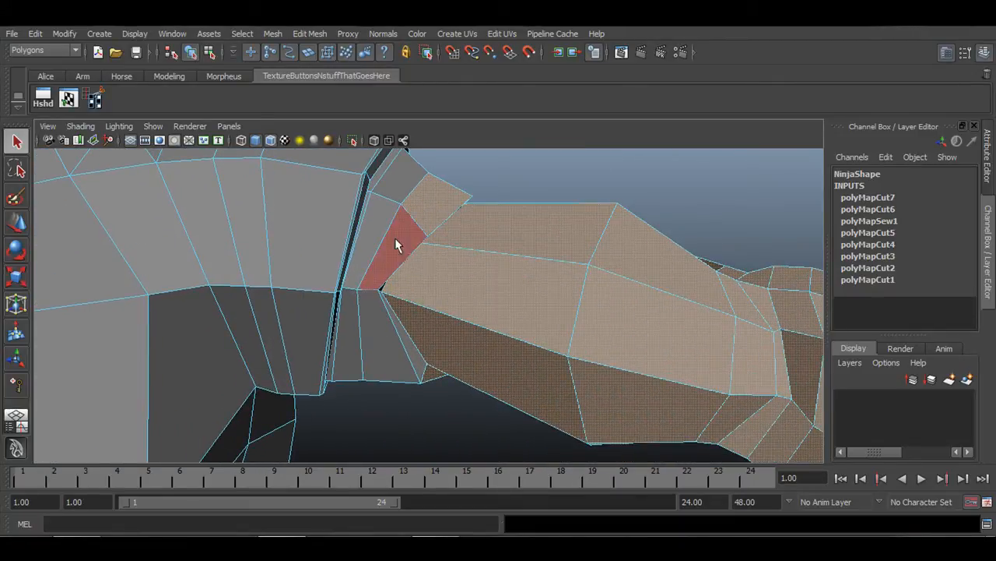
Add the faces between the upper arm and the shoulder seam, including those on the underside, to the selection.
drag(372, 313, 454, 364)
alt+drag(411, 405, 440, 374)
alt+middle_drag(398, 385, 410, 301)
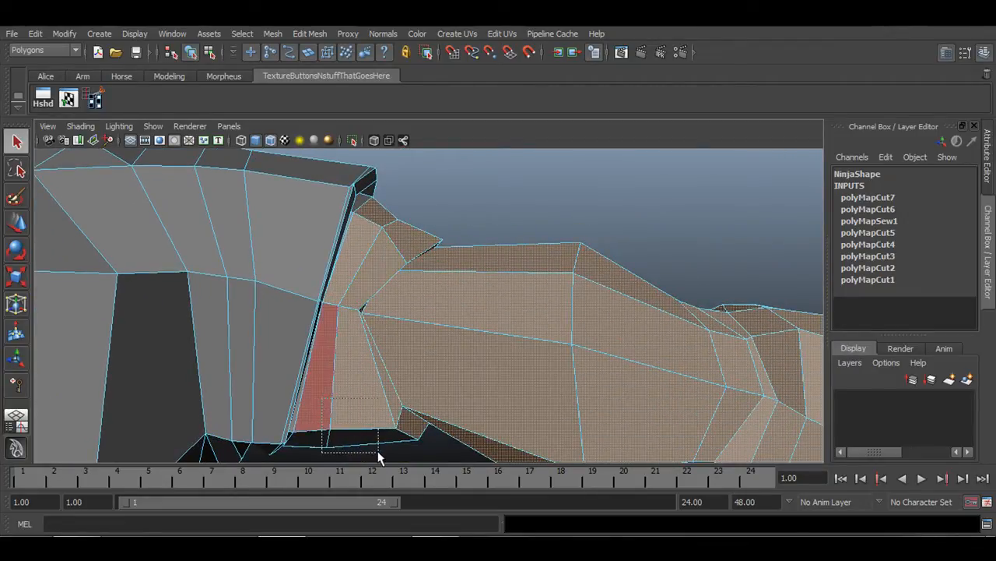
drag(380, 457, 381, 456)
alt+drag(411, 409, 535, 333)
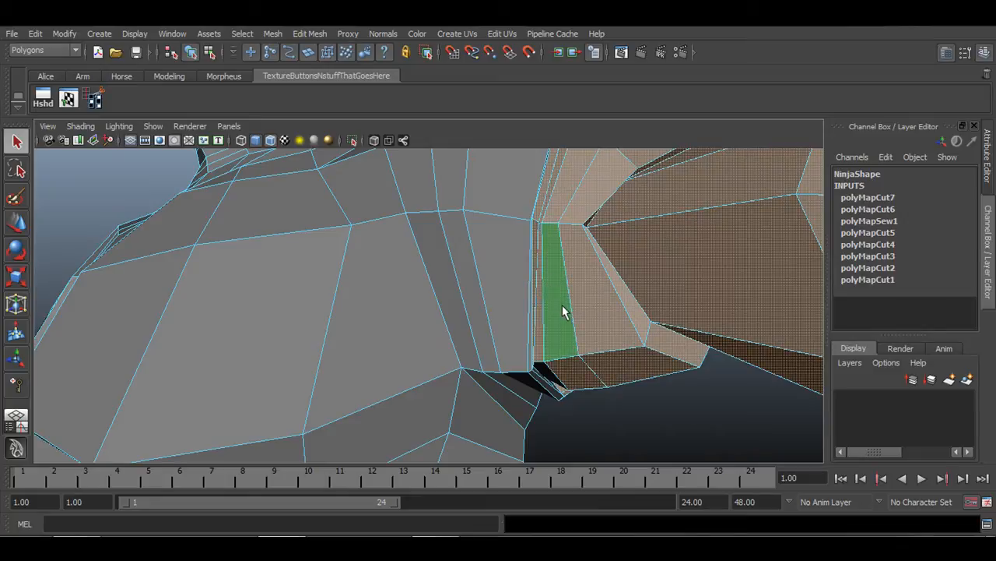
alt+drag(640, 327, 384, 339)
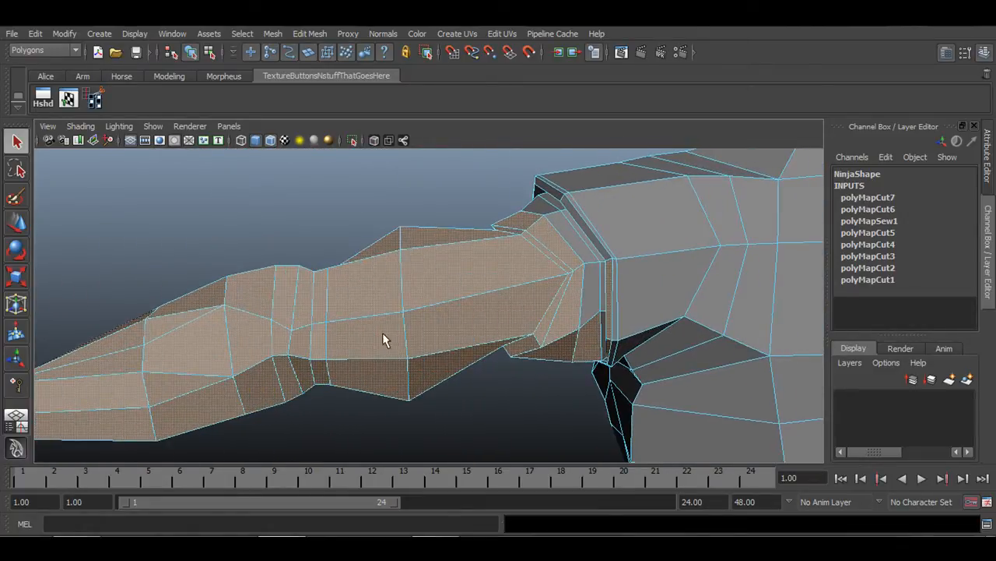
Correct the face selection around the back and underside of the shoulder opening so it follows the seam.
alt+right_drag(384, 340, 709, 372)
alt+drag(708, 372, 528, 391)
click(501, 386)
ctrl+click(534, 294)
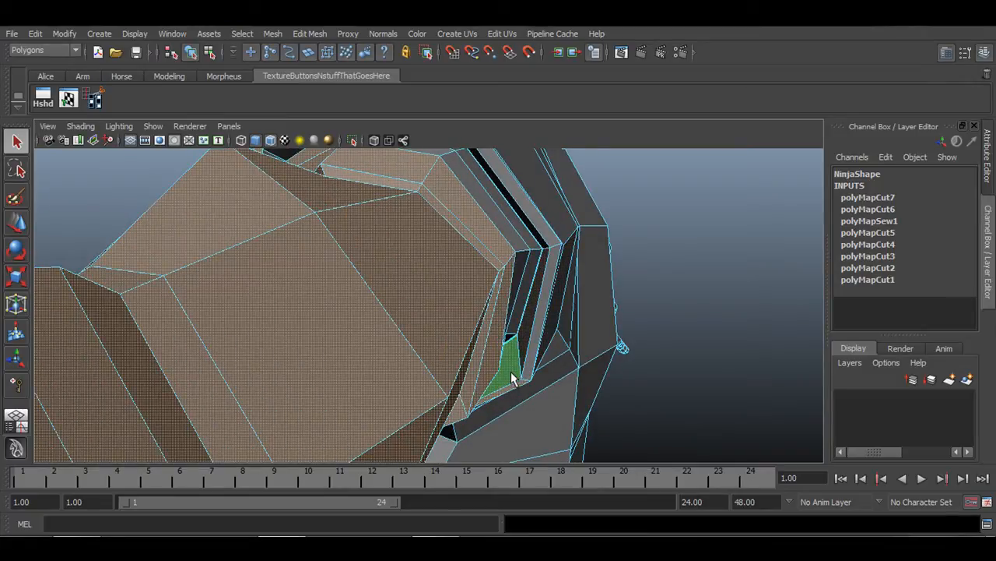
ctrl+click(512, 370)
alt+drag(532, 395, 391, 316)
shift+click(392, 316)
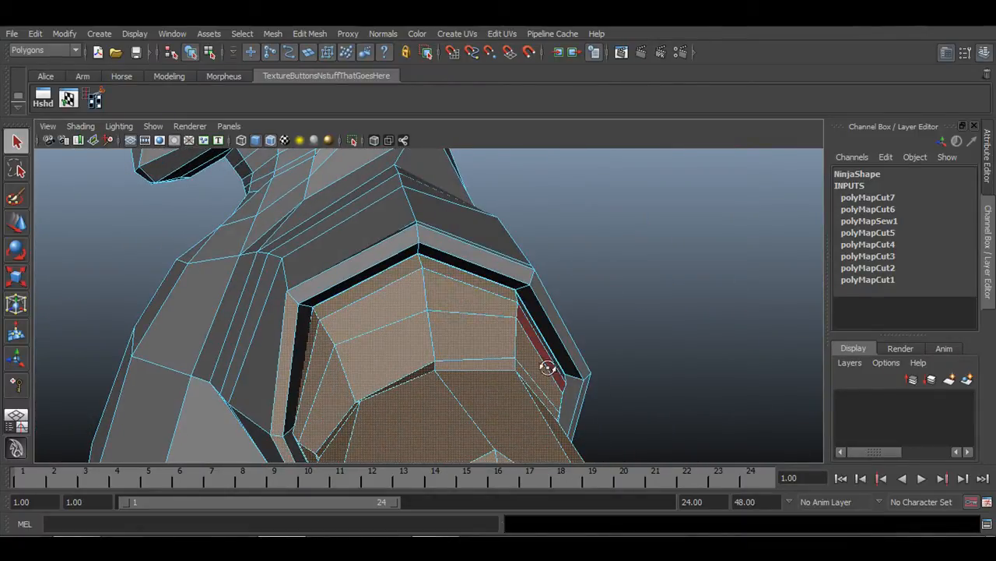
Add the remaining narrow faces inside the shoulder opening, up to the seam, to the arm selection.
alt+drag(545, 367, 520, 331)
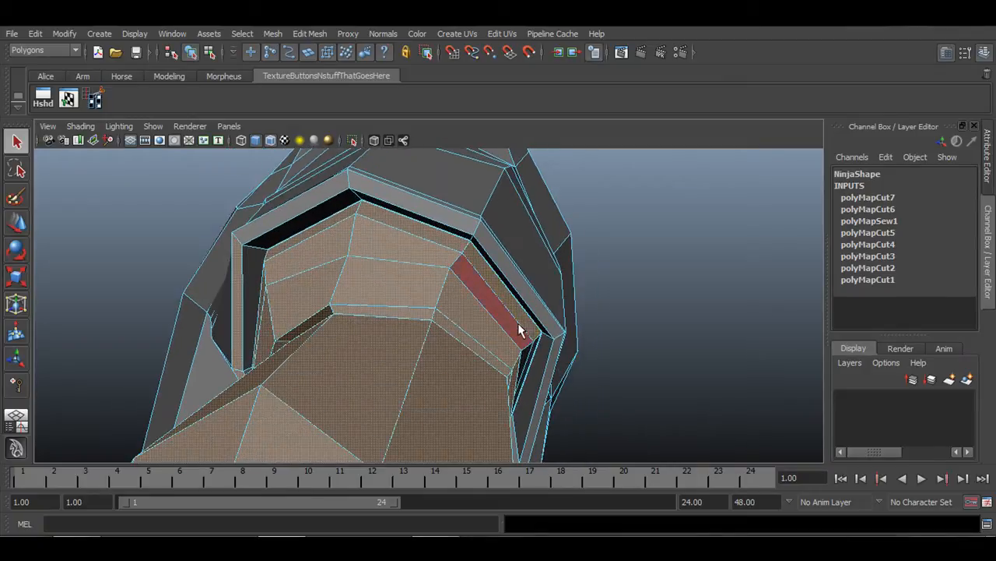
shift+click(508, 317)
alt+drag(538, 365, 549, 313)
shift+click(524, 359)
shift+click(508, 354)
shift+click(506, 303)
alt+drag(460, 302, 382, 306)
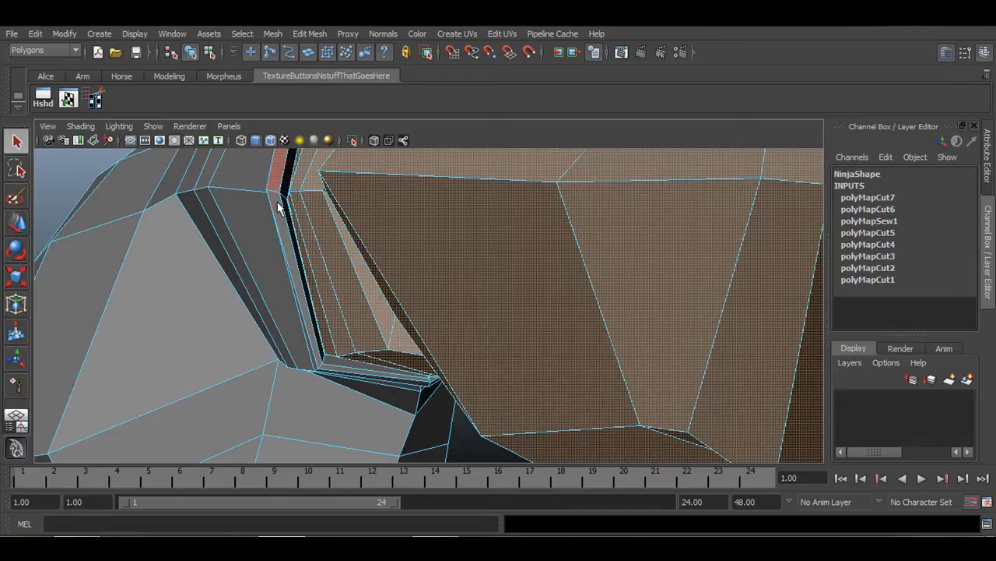
Check the arm face selection against the shoulder and wrist seams in wireframe and shaded display, including the armpit.
mouse_move(307, 222)
alt+mouse_down()
mouse_move(436, 335)
mouse_move(556, 351)
mouse_move(486, 348)
mouse_move(527, 357)
mouse_move(496, 338)
mouse_move(307, 337)
mouse_move(490, 367)
mouse_move(517, 350)
mouse_move(366, 377)
mouse_move(398, 380)
mouse_move(396, 402)
mouse_move(358, 423)
mouse_move(284, 381)
mouse_move(322, 336)
mouse_move(295, 322)
alt+mouse_up()
key(4)
scroll(493, 338, down, 3)
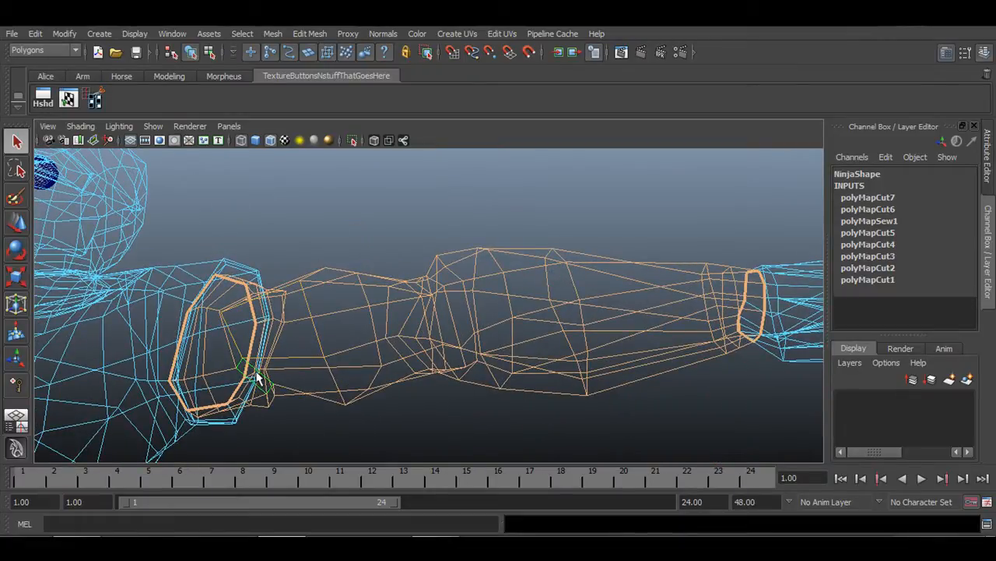
key(6)
mouse_move(280, 389)
alt+mouse_down()
mouse_move(456, 307)
mouse_move(280, 355)
alt+mouse_up()
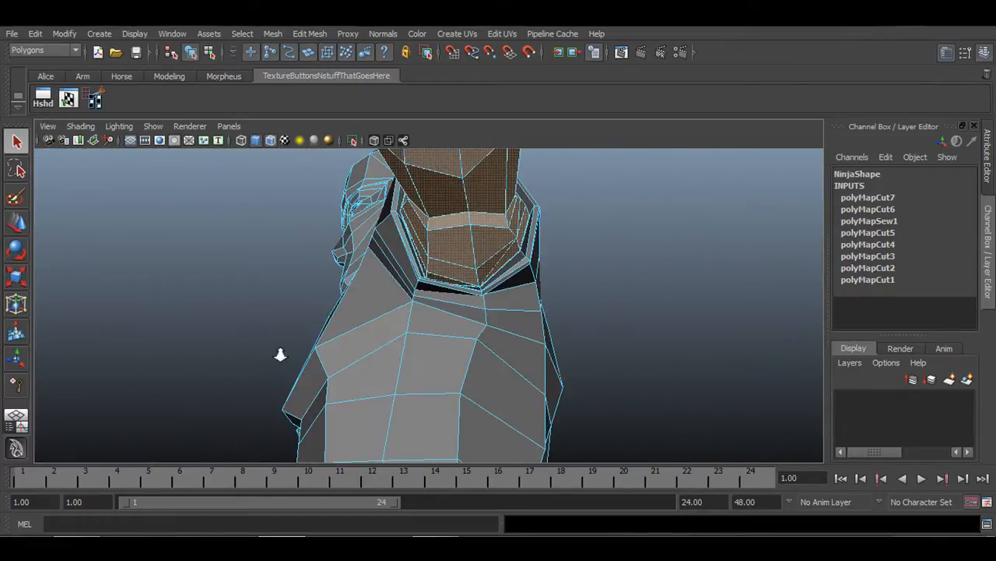
alt+right_drag(280, 354, 675, 269)
alt+drag(675, 269, 670, 283)
alt+middle_drag(596, 242, 628, 306)
alt+right_drag(628, 306, 678, 366)
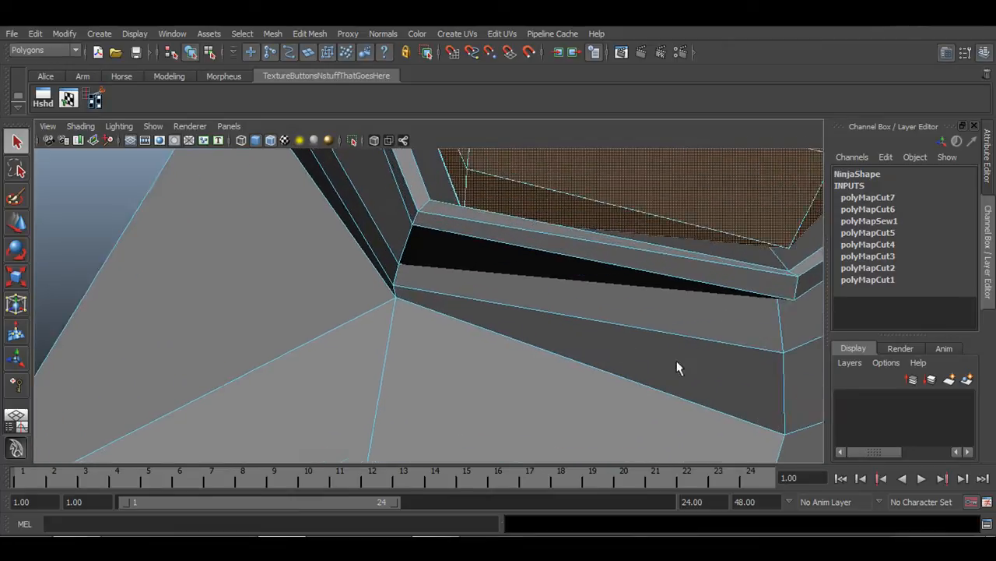
alt+drag(677, 368, 560, 342)
alt+middle_drag(561, 342, 614, 366)
alt+right_drag(615, 367, 459, 369)
alt+drag(459, 369, 480, 341)
mouse_move(545, 393)
alt+mouse_down()
mouse_move(463, 399)
mouse_move(574, 403)
mouse_move(529, 393)
alt+mouse_up()
mouse_move(519, 400)
alt+mouse_down()
mouse_move(474, 398)
mouse_move(526, 397)
alt+mouse_up()
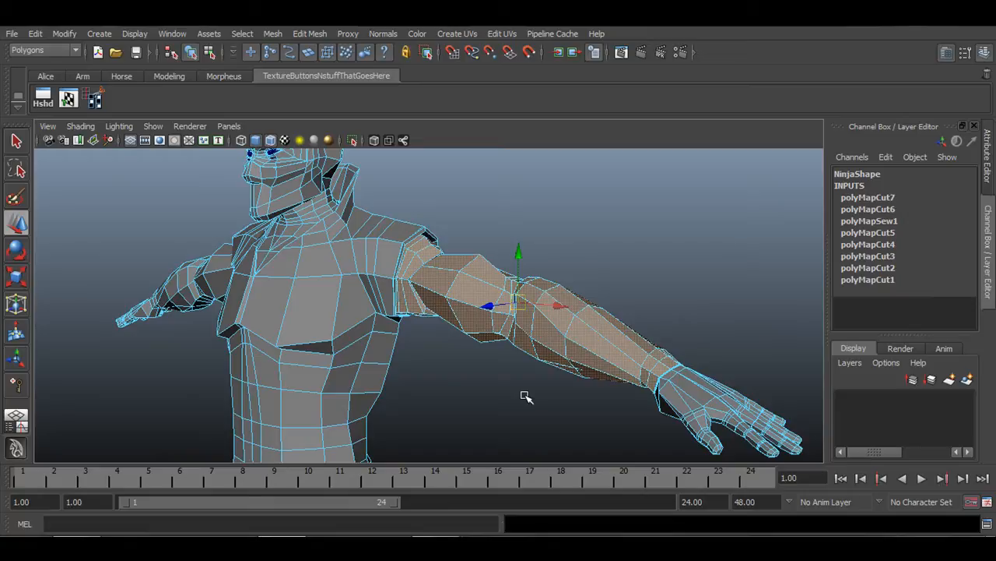
Examine the selected arm faces from above and from the front to judge the arm's orientation.
alt+drag(376, 301, 434, 389)
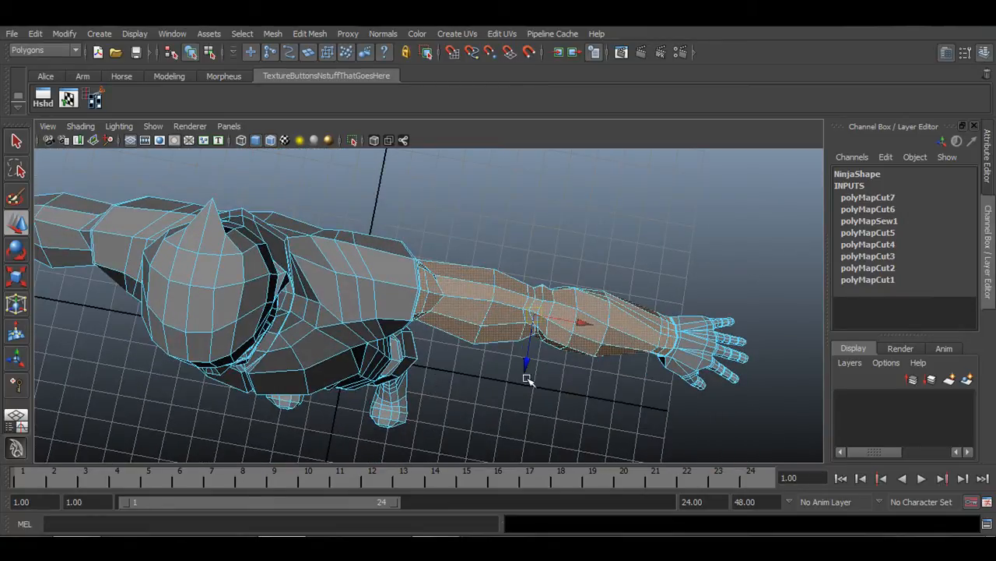
alt+drag(529, 375, 433, 384)
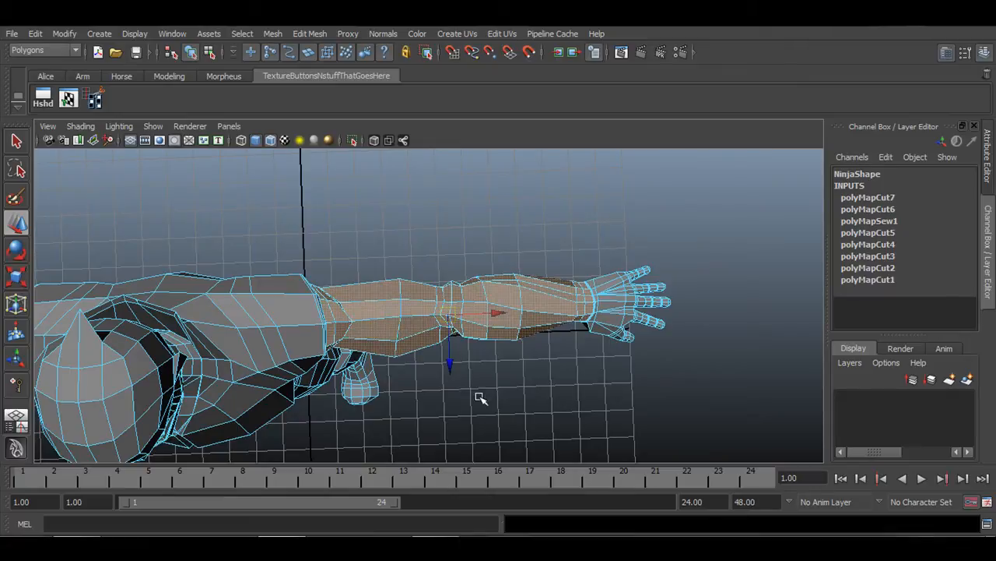
alt+drag(481, 400, 425, 312)
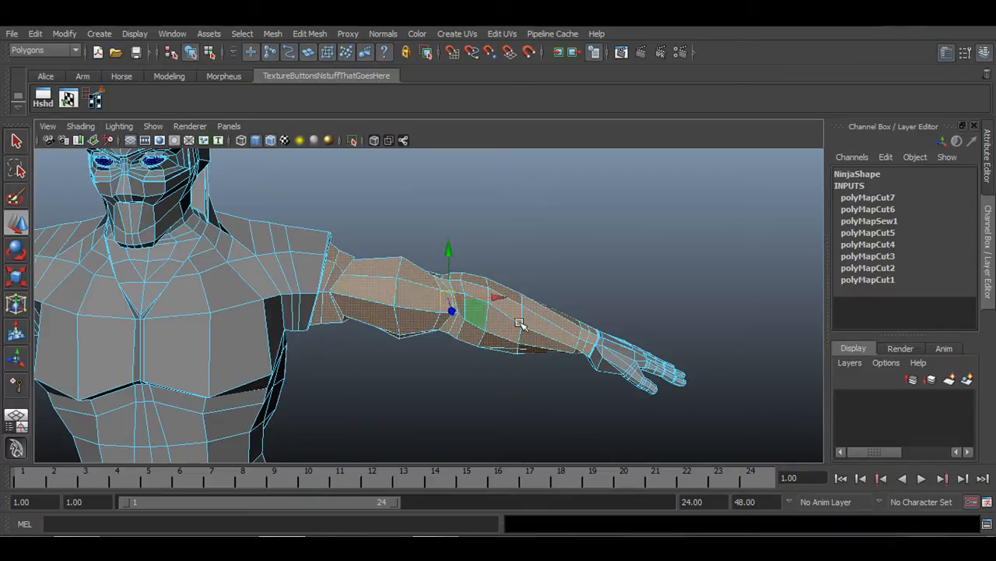
alt+drag(535, 338, 388, 357)
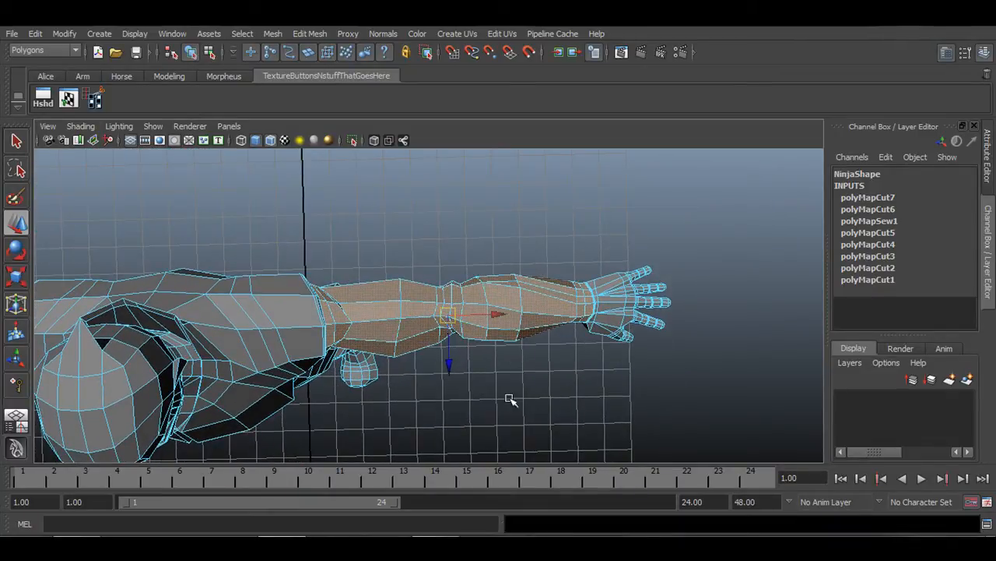
alt+drag(582, 406, 499, 296)
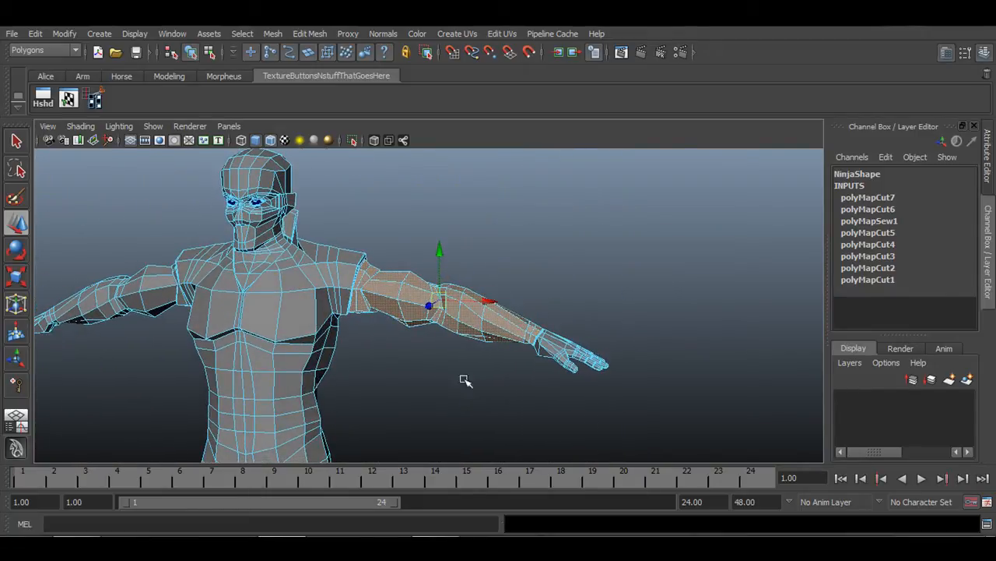
Open the UV Texture Editor, narrow its window beside the model and frame the 0 to 1 texture square.
click(69, 100)
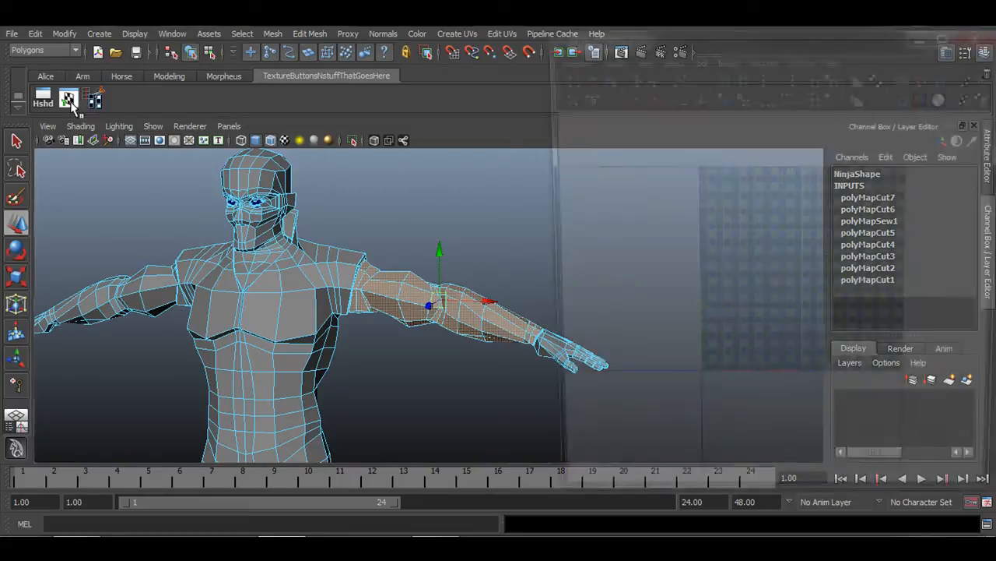
alt+middle_drag(379, 266, 245, 259)
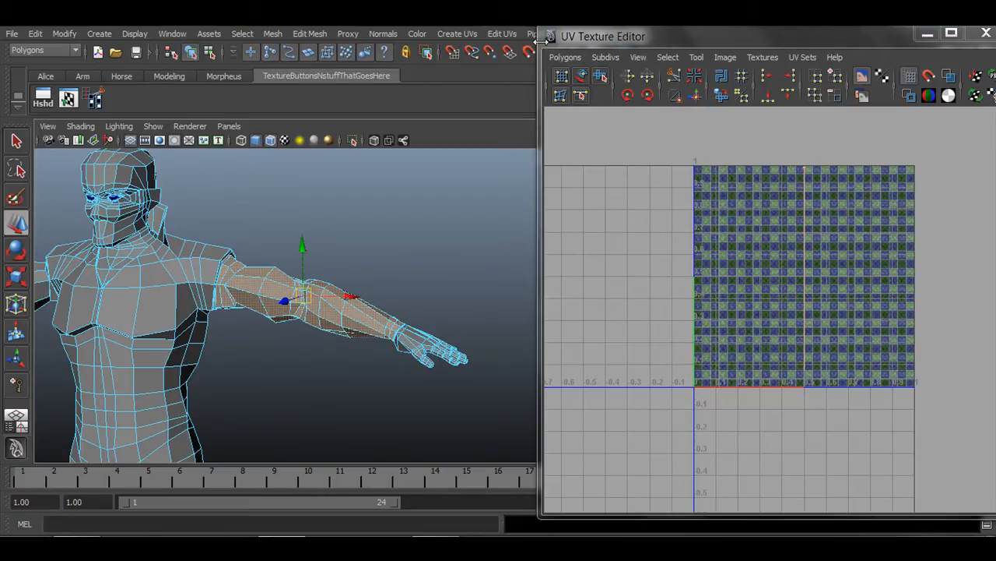
drag(542, 39, 662, 39)
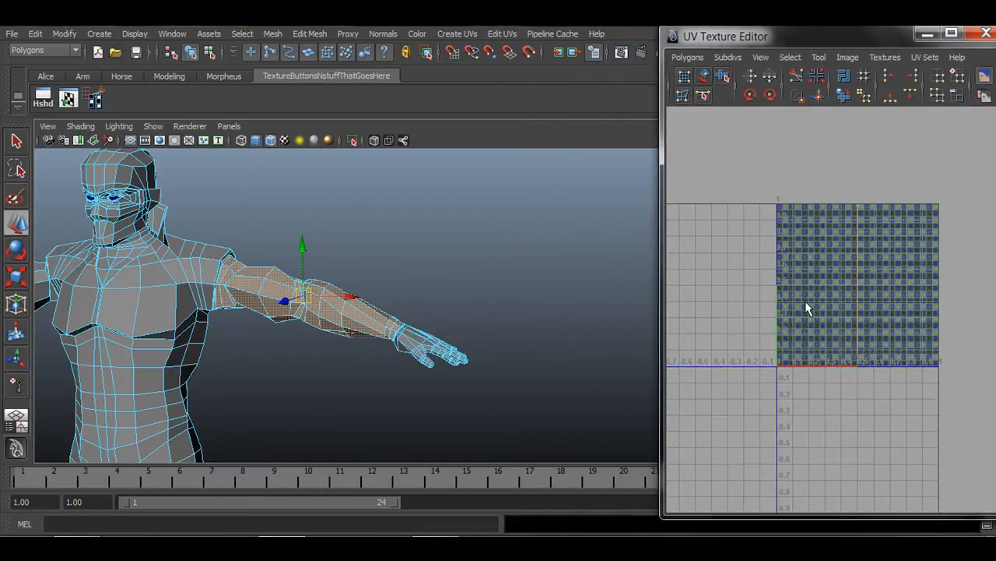
alt+right_drag(820, 309, 908, 315)
alt+middle_drag(909, 316, 870, 347)
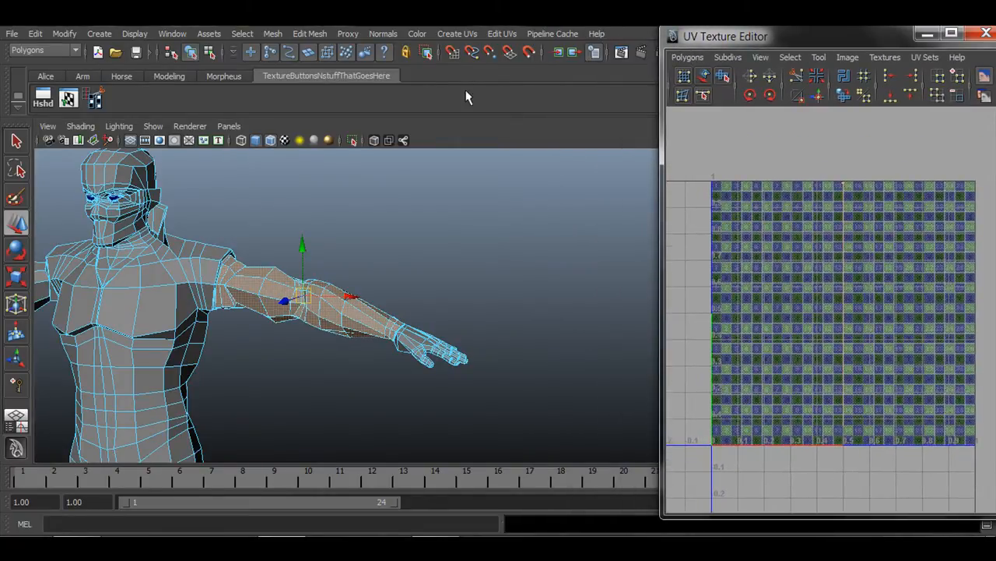
Reset the Planar Mapping options to their defaults and set the projection to the Y axis.
click(457, 34)
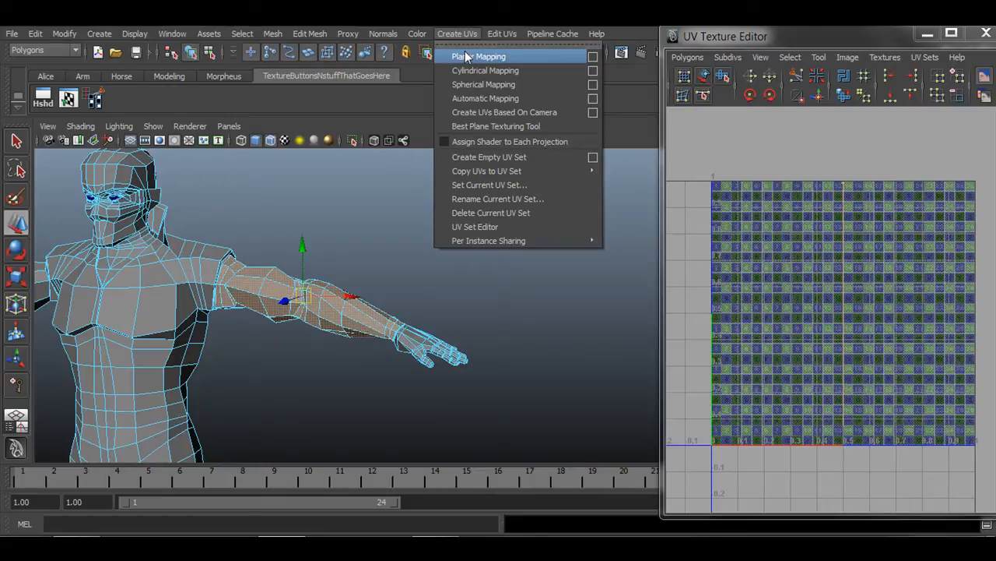
click(594, 61)
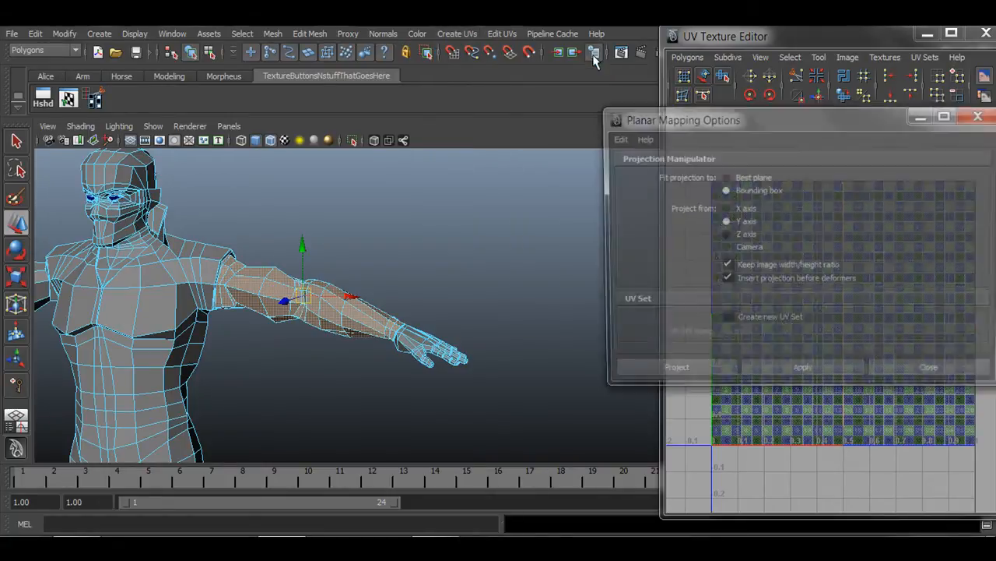
alt+drag(373, 269, 436, 266)
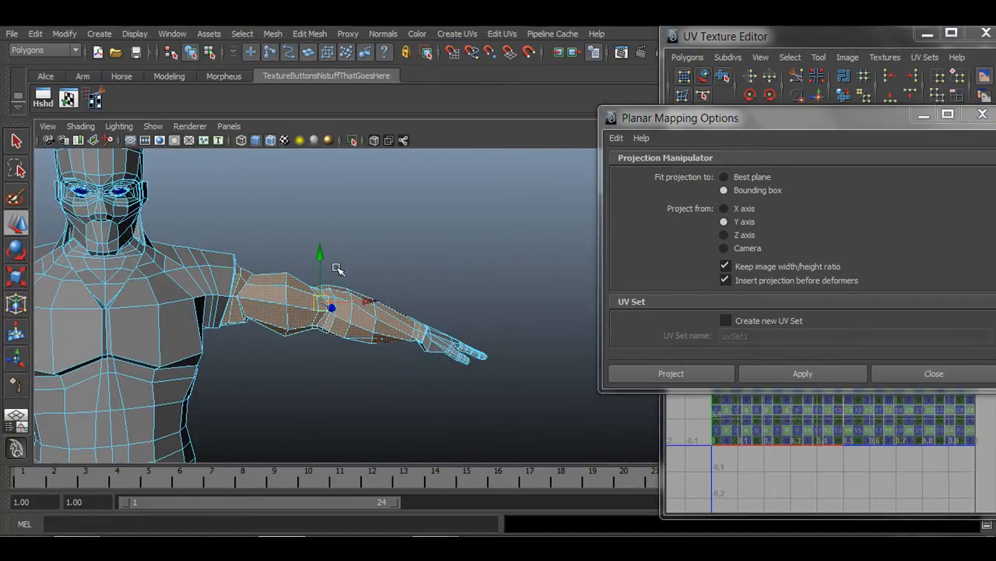
click(743, 221)
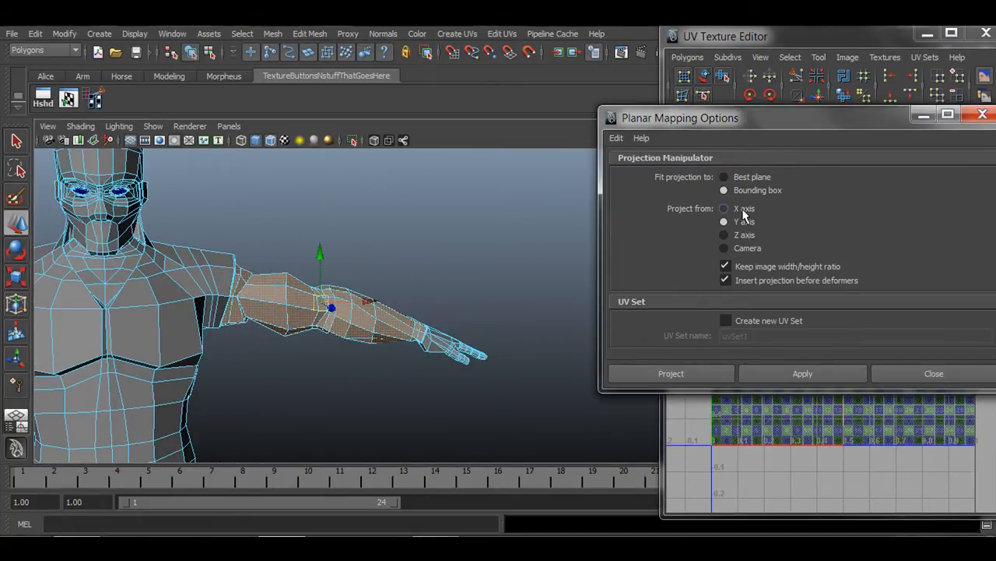
click(742, 210)
click(743, 222)
click(615, 139)
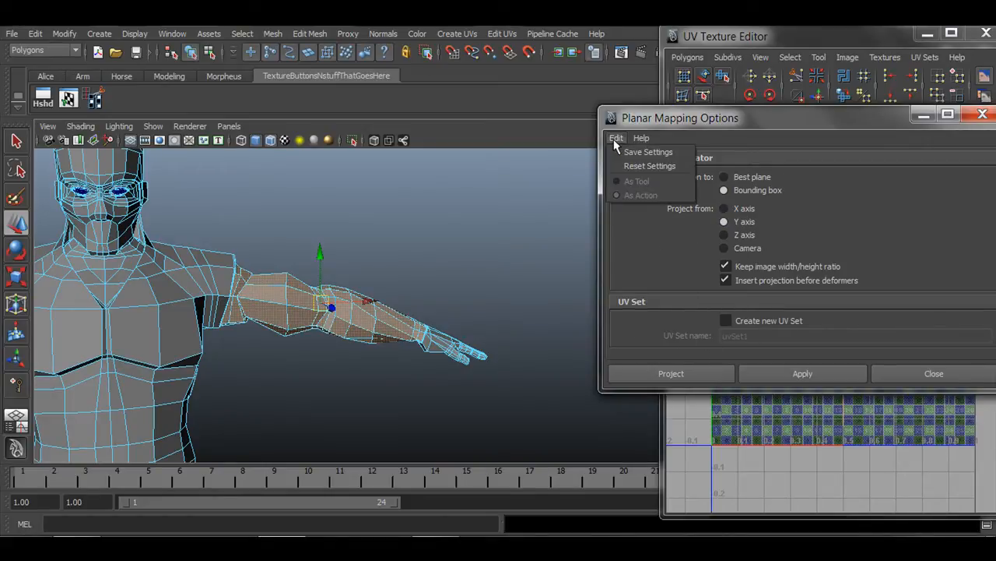
click(644, 166)
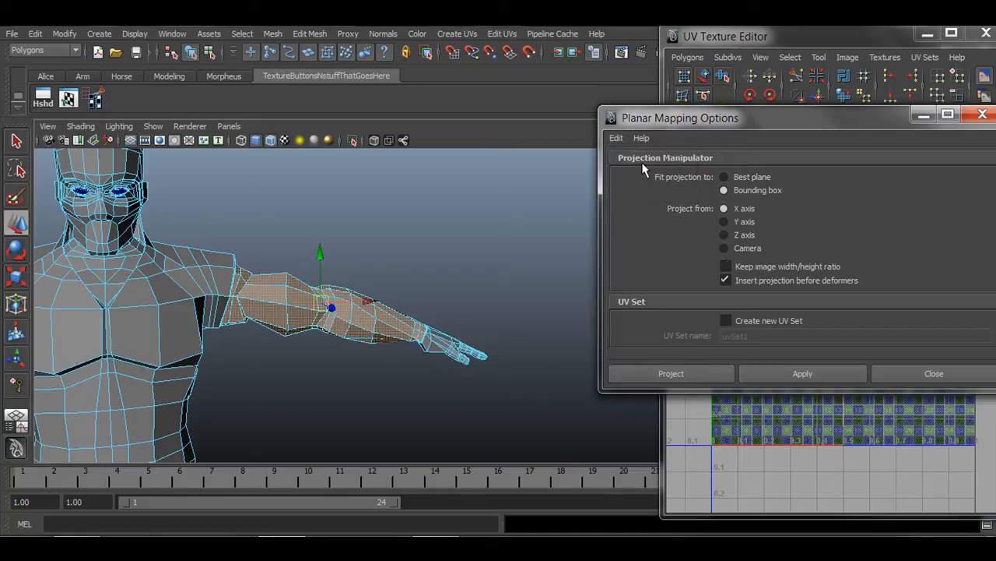
click(741, 223)
Try a Y-axis planar projection of the arm faces without keeping the image width/height ratio, and undo it.
drag(833, 120, 792, 86)
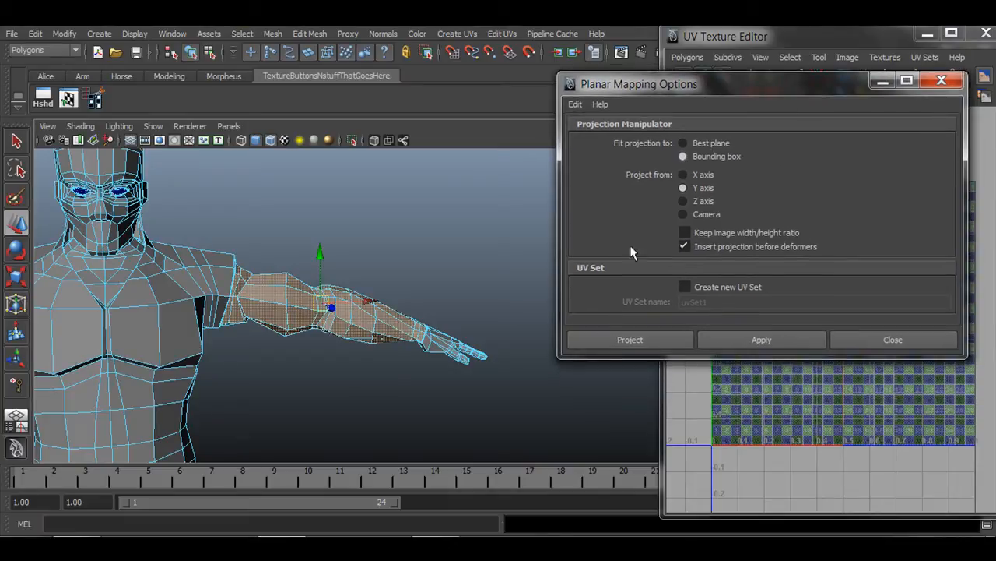
click(647, 338)
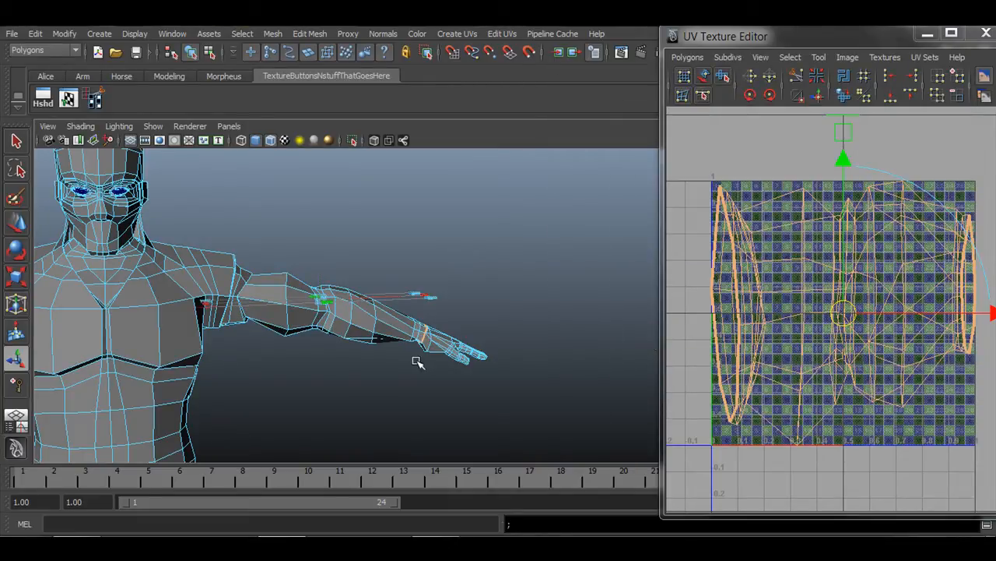
alt+middle_drag(951, 293, 930, 294)
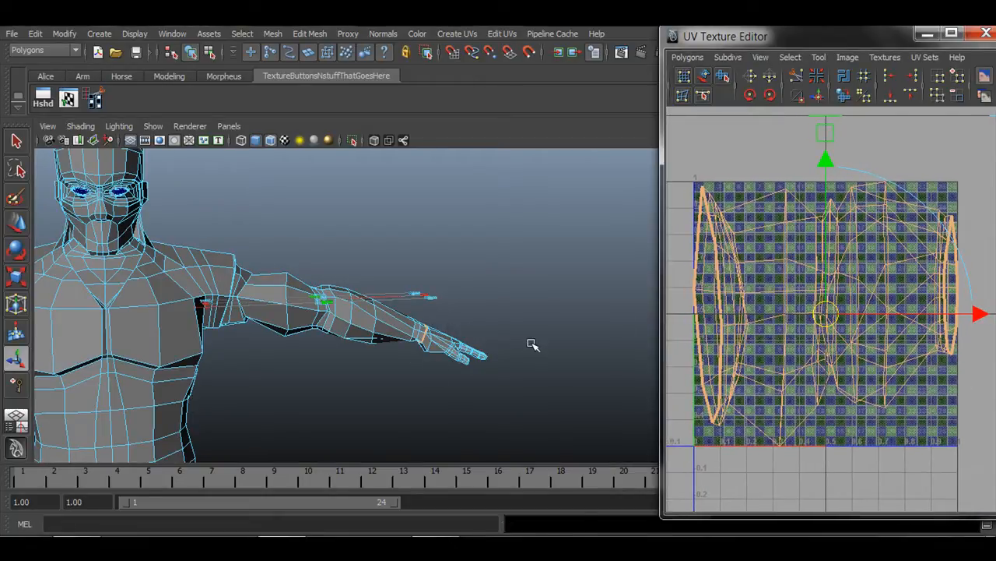
key(ctrl+z)
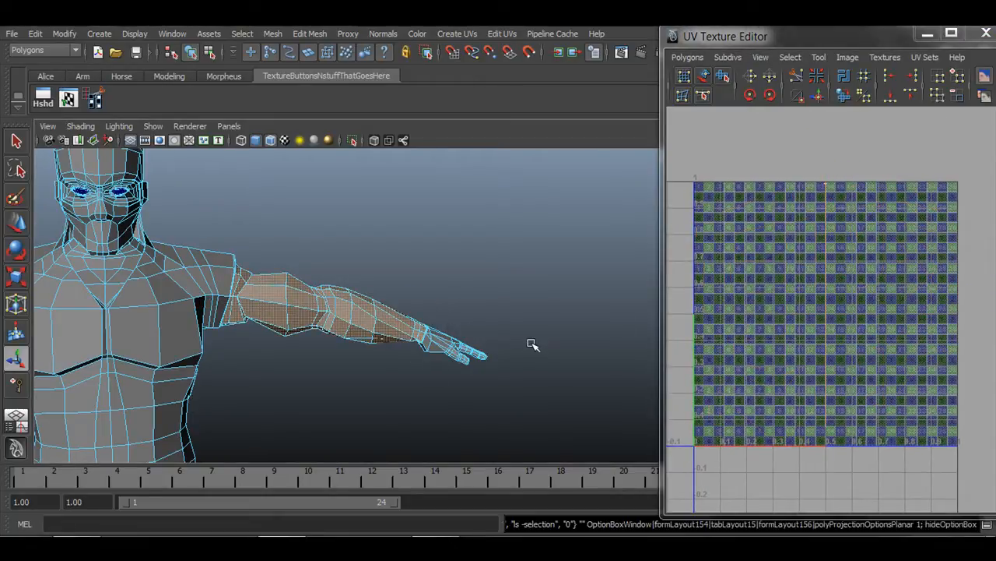
Planar-map the selected arm faces from the Y axis, fitted to the bounding box with Keep image width/height ratio on.
click(459, 33)
click(592, 58)
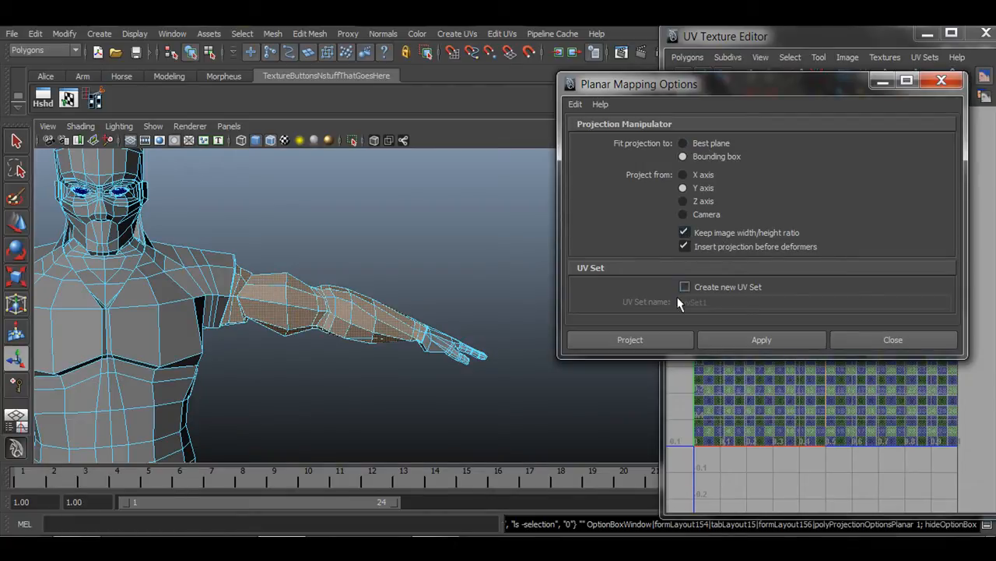
click(668, 339)
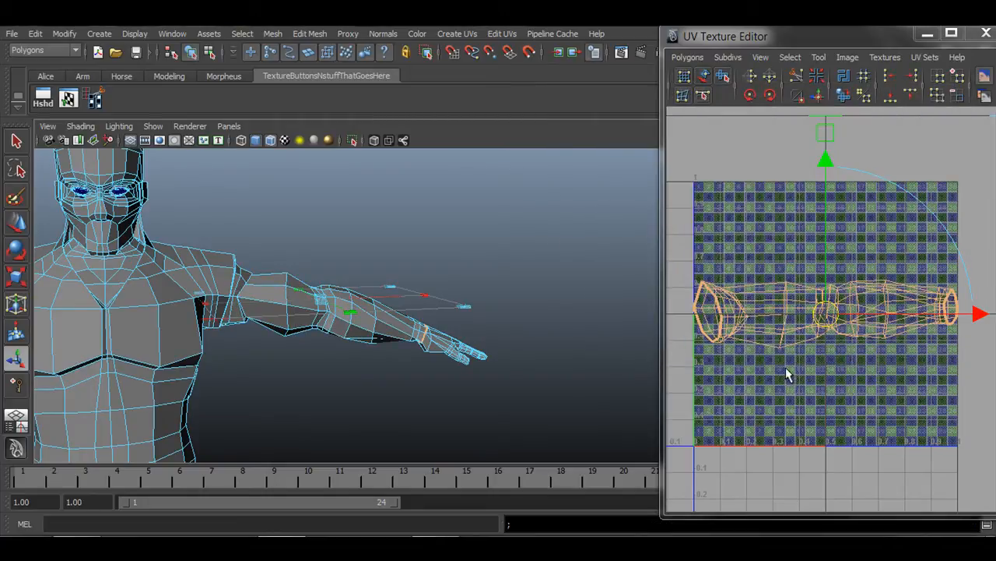
Examine the projected arm UVs enlarged in the UV Texture Editor, then set the editor back beside the model.
drag(844, 42, 641, 39)
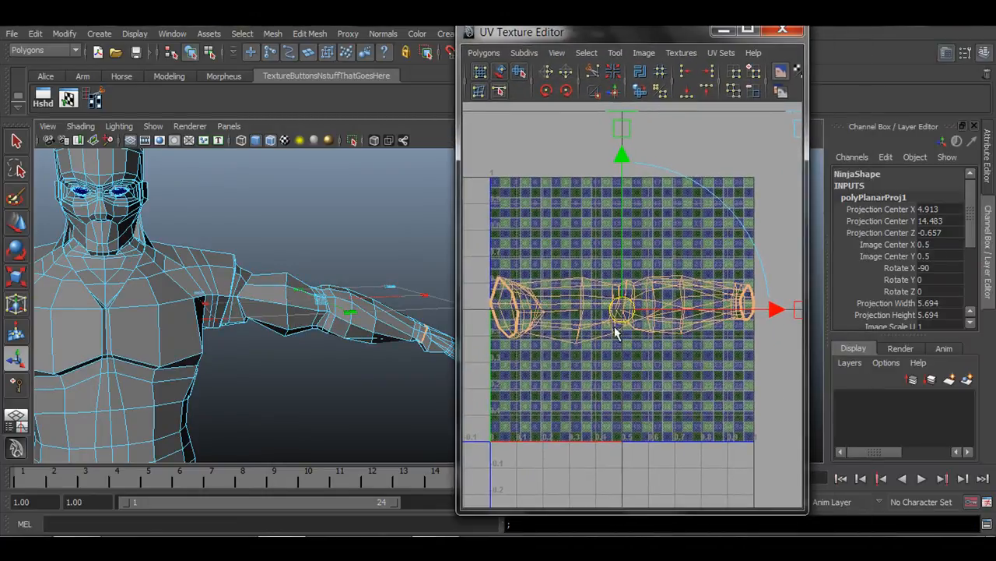
click(749, 33)
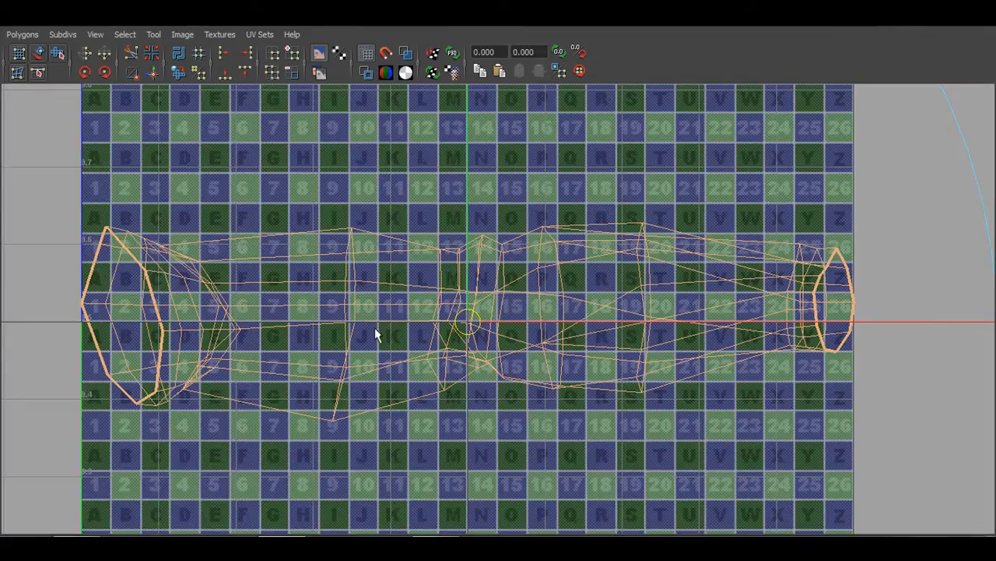
scroll(511, 336, down, 1)
scroll(498, 382, down, 1)
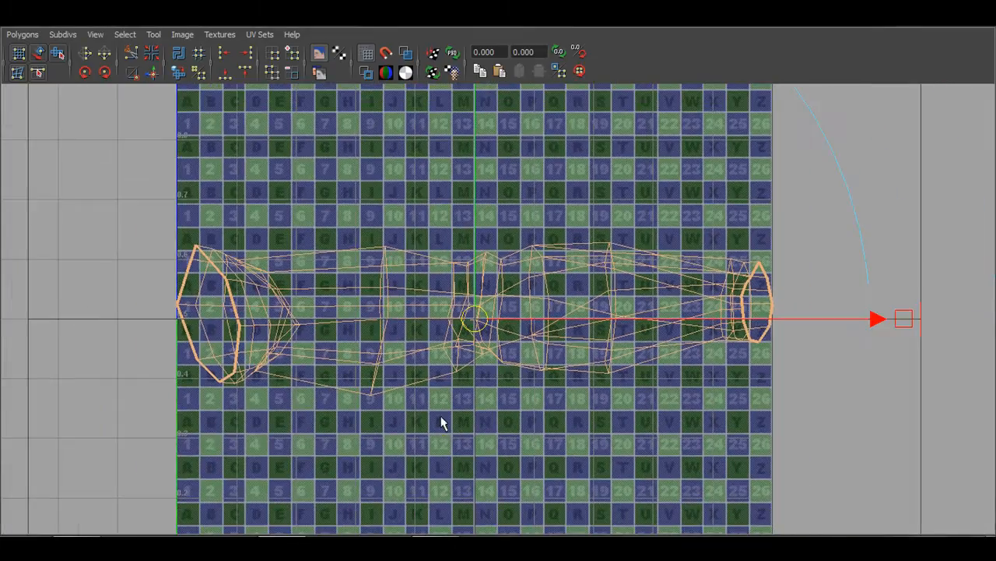
scroll(568, 389, down, 3)
scroll(467, 383, up, 2)
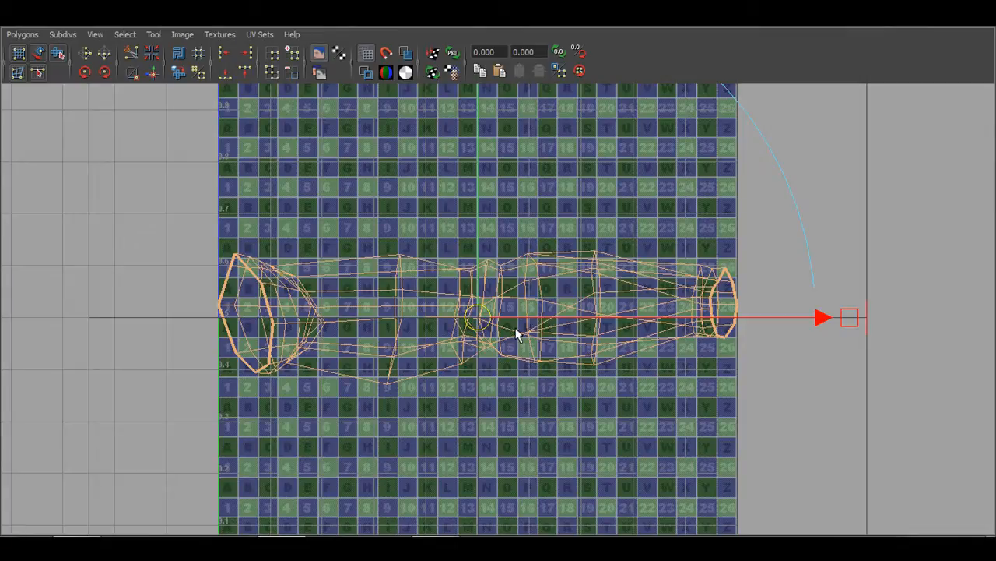
click(938, 25)
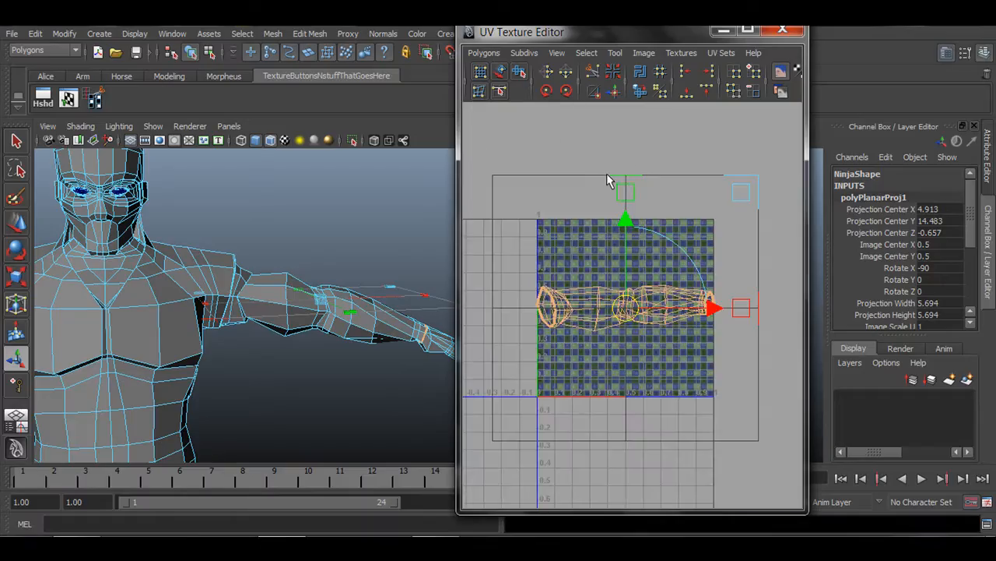
drag(581, 39, 684, 47)
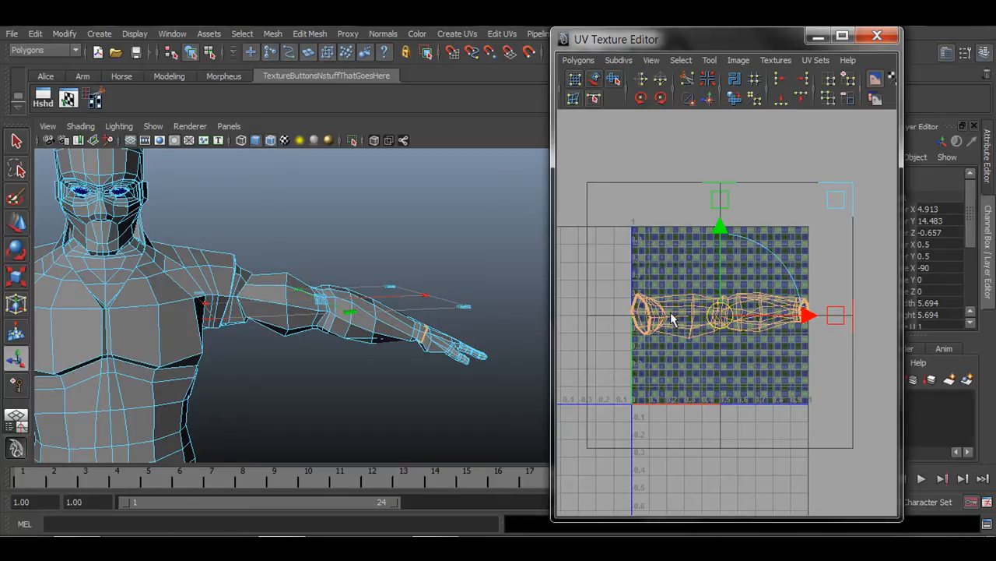
Leave the projection manipulator and select all of the arm's UVs in the enlarged UV Texture Editor.
key(q)
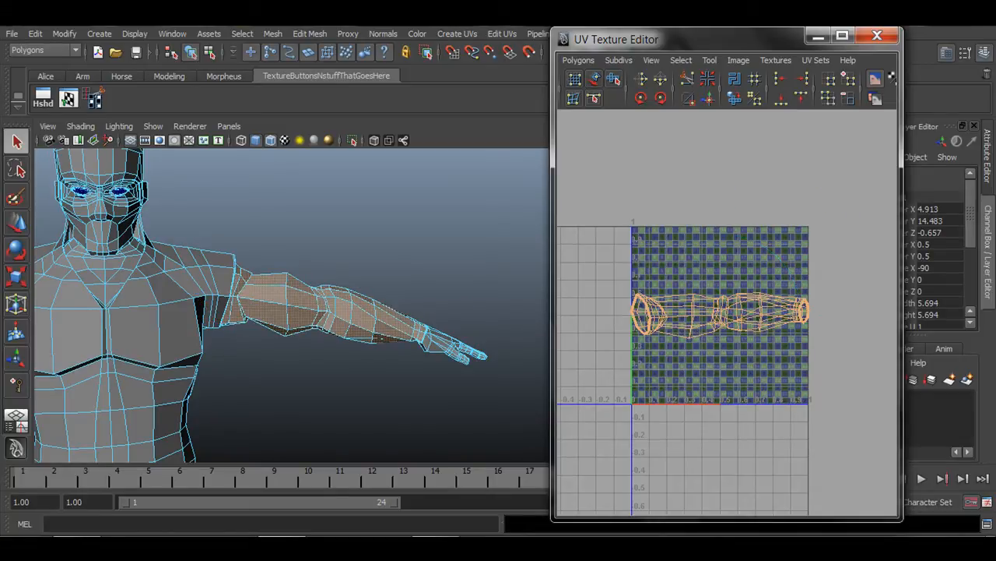
click(842, 35)
right_click(510, 297)
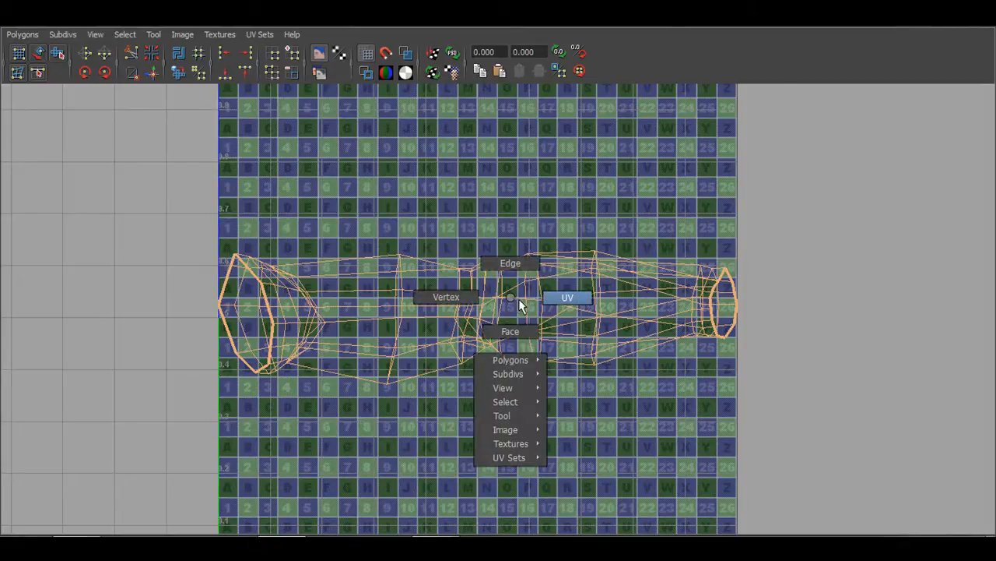
click(553, 296)
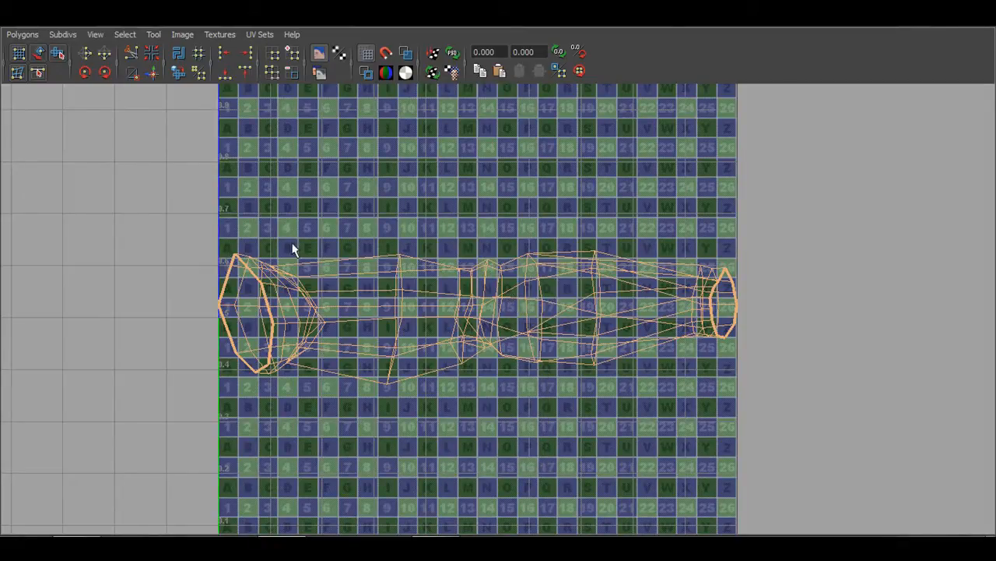
drag(178, 209, 793, 400)
Move the arm's UV shell out of the 0 to 1 texture square into the empty grid square on its left.
key(a)
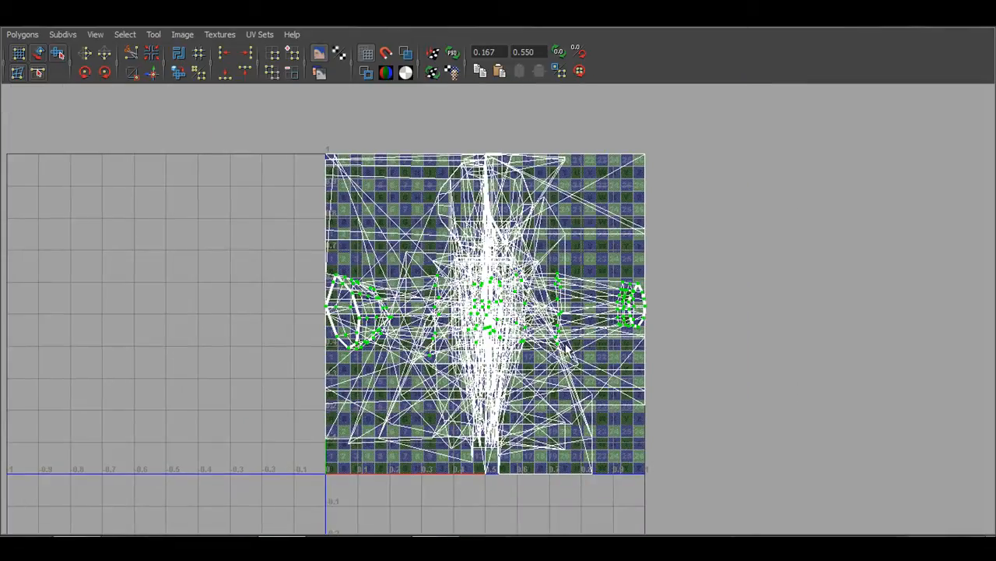
key(w)
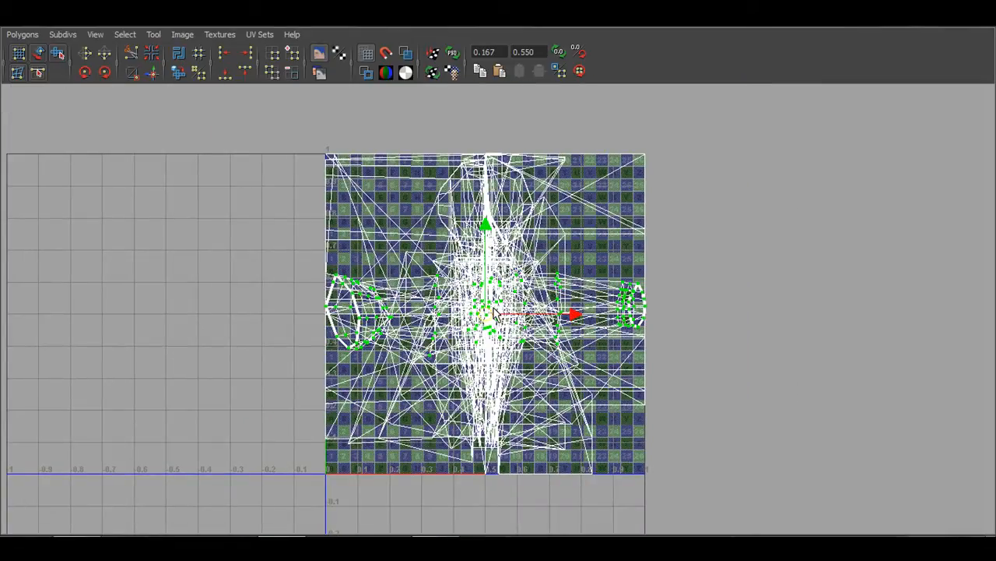
drag(495, 313, 146, 305)
alt+middle_drag(210, 396, 510, 399)
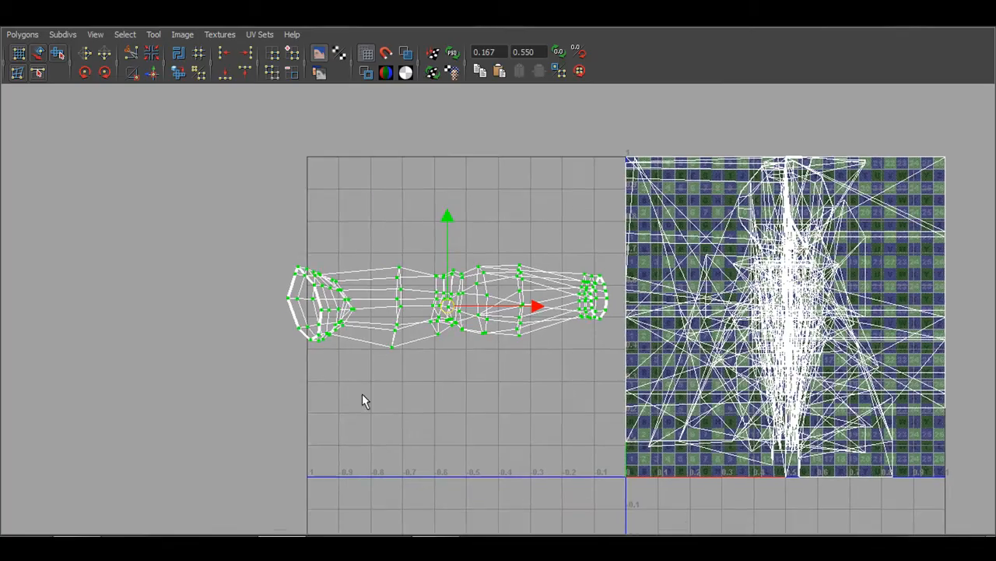
alt+right_drag(362, 394, 452, 399)
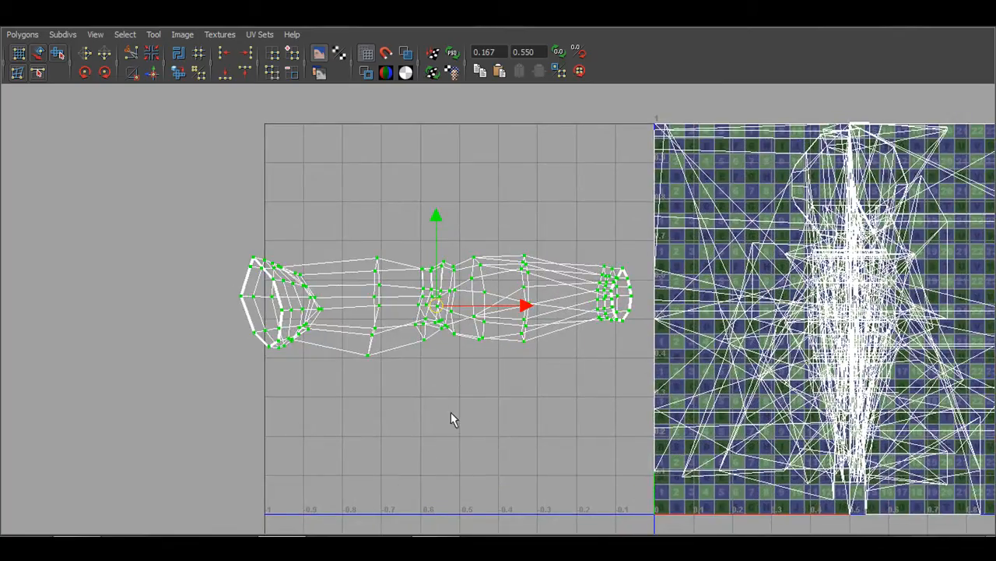
Try to unfold the arm's UV shell with Unfold.
click(22, 34)
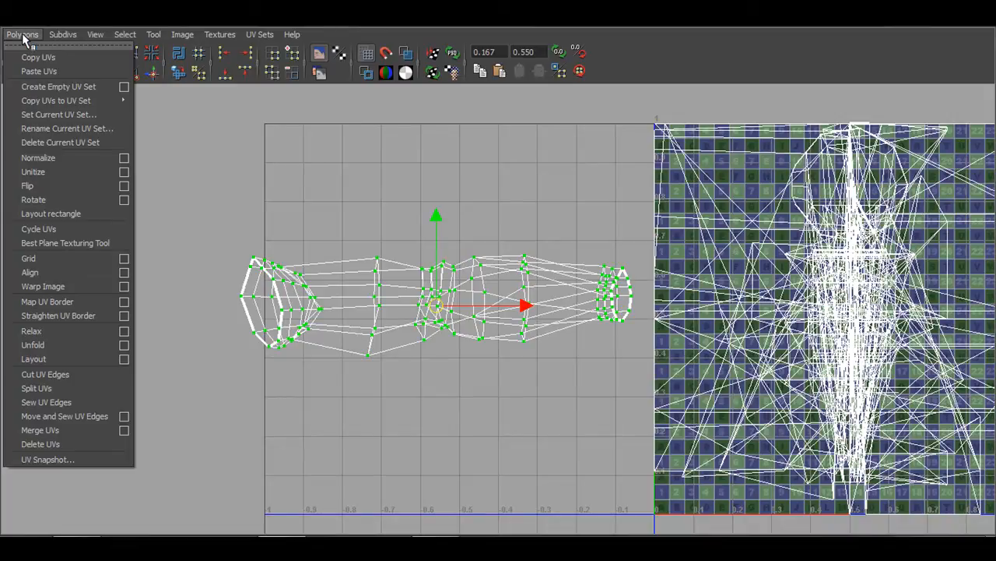
click(33, 345)
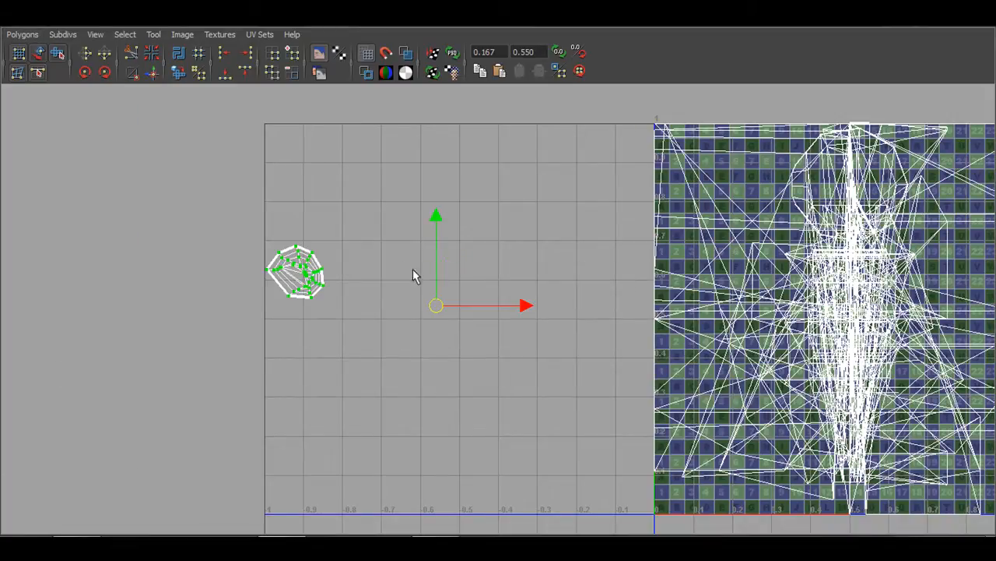
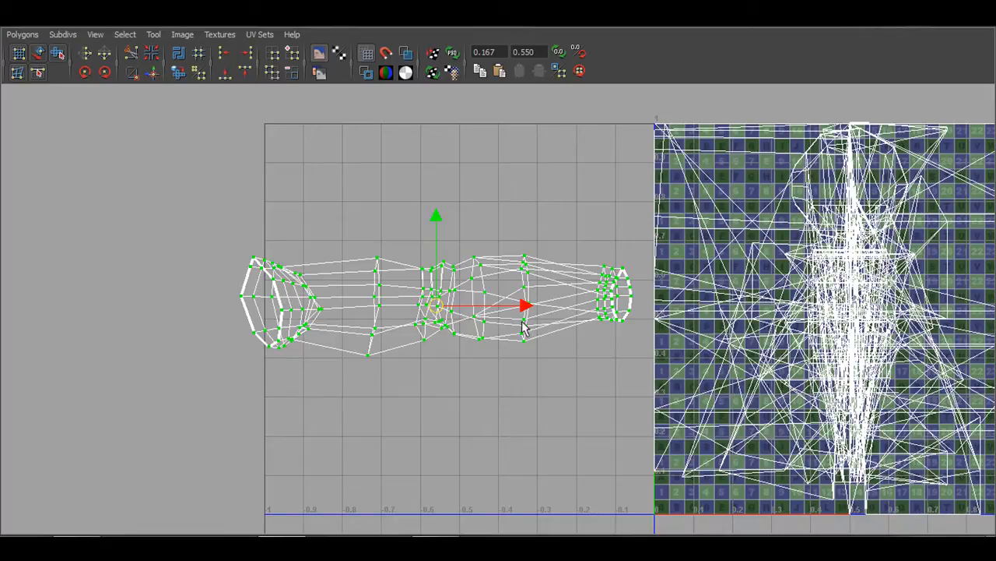
alt+middle_drag(501, 357, 434, 333)
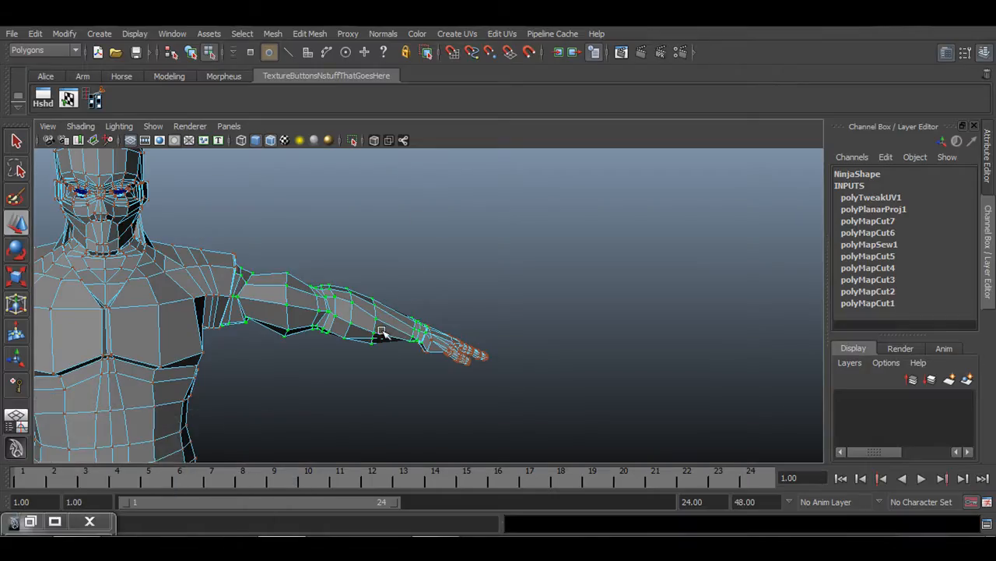
Return to the model view, switch the Ninja mesh to object mode and select the whole character.
alt+drag(382, 330, 423, 345)
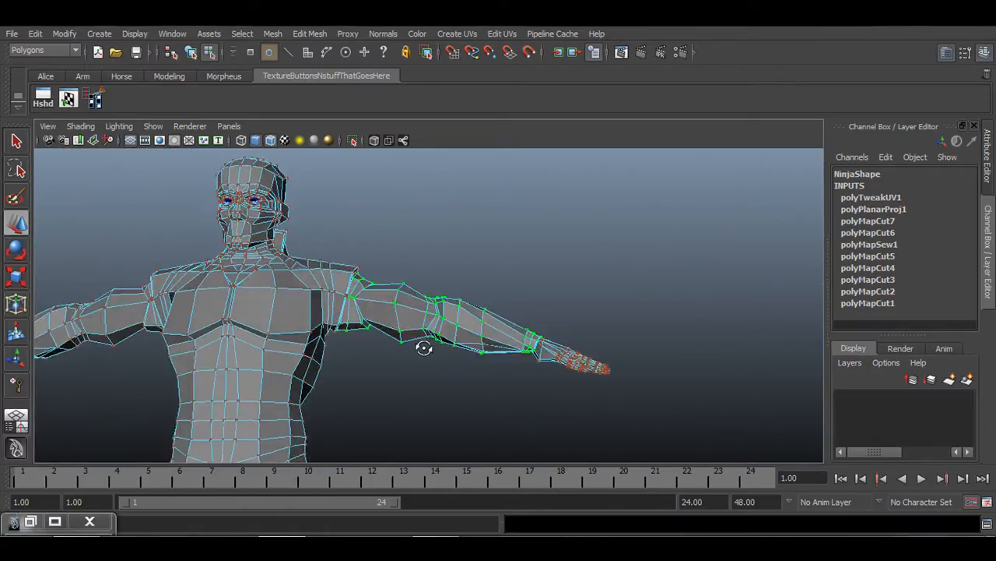
key(q)
right_drag(429, 278, 483, 263)
click(427, 309)
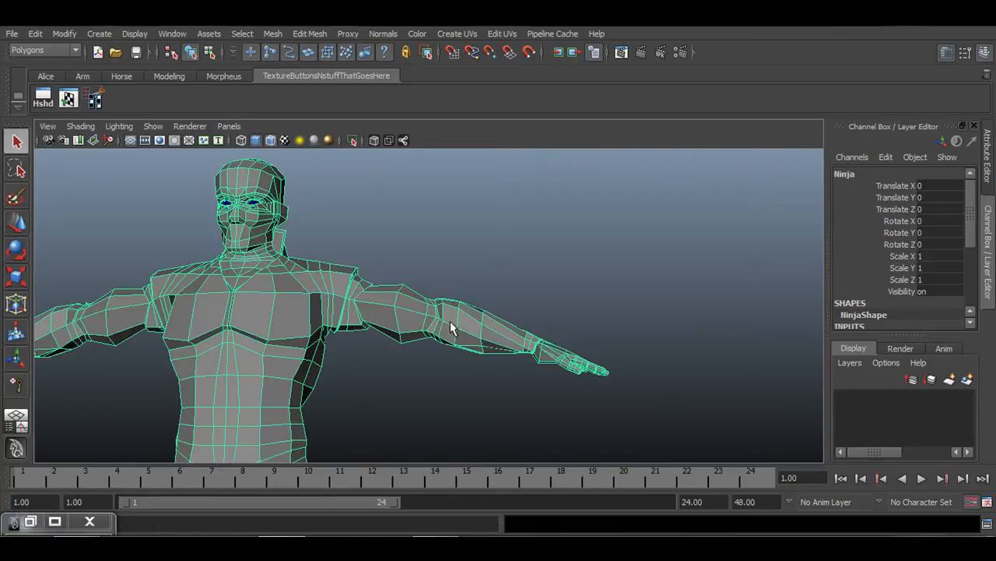
Examine the arm from the front, back and underside, and the inner legs, for suitable places for lengthwise seams.
alt+drag(451, 324, 442, 355)
alt+right_drag(440, 356, 478, 267)
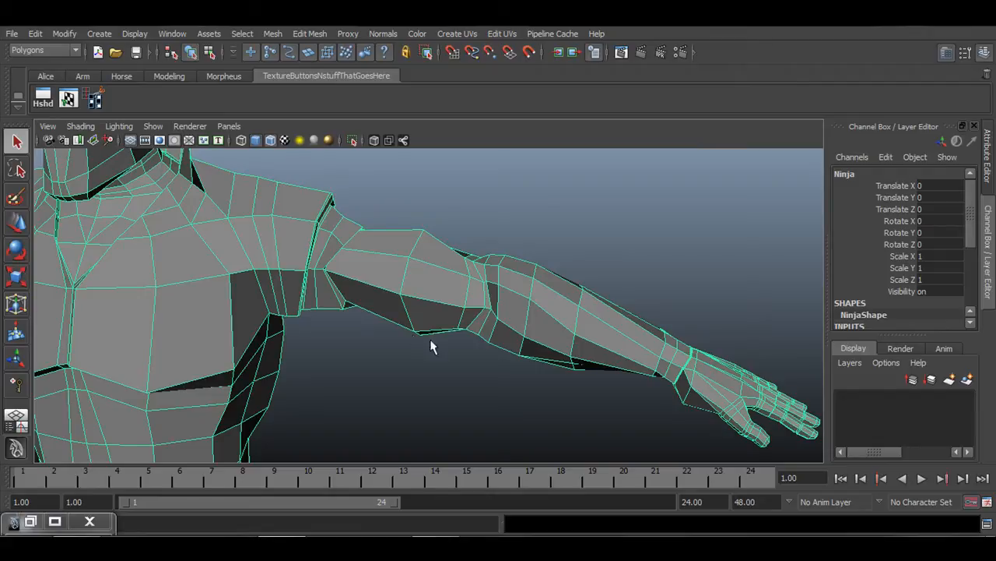
alt+drag(432, 343, 434, 323)
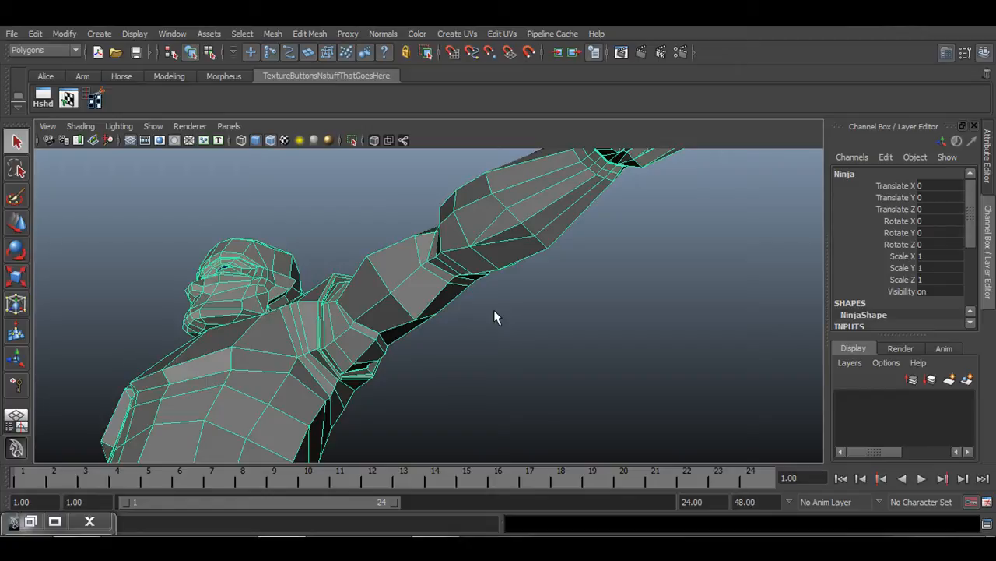
alt+drag(428, 232, 502, 332)
alt+drag(583, 257, 436, 296)
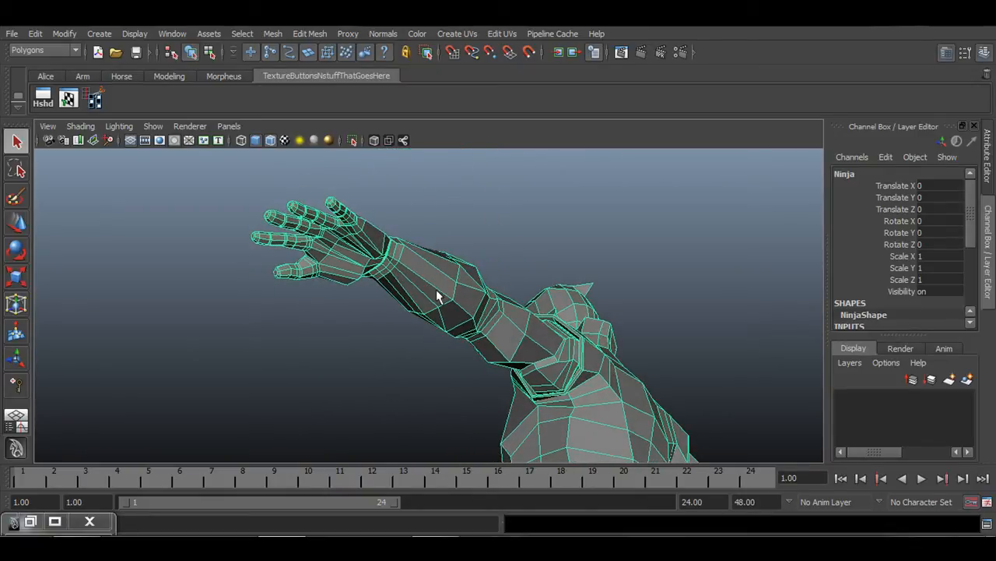
alt+drag(539, 375, 503, 321)
alt+middle_drag(491, 342, 514, 216)
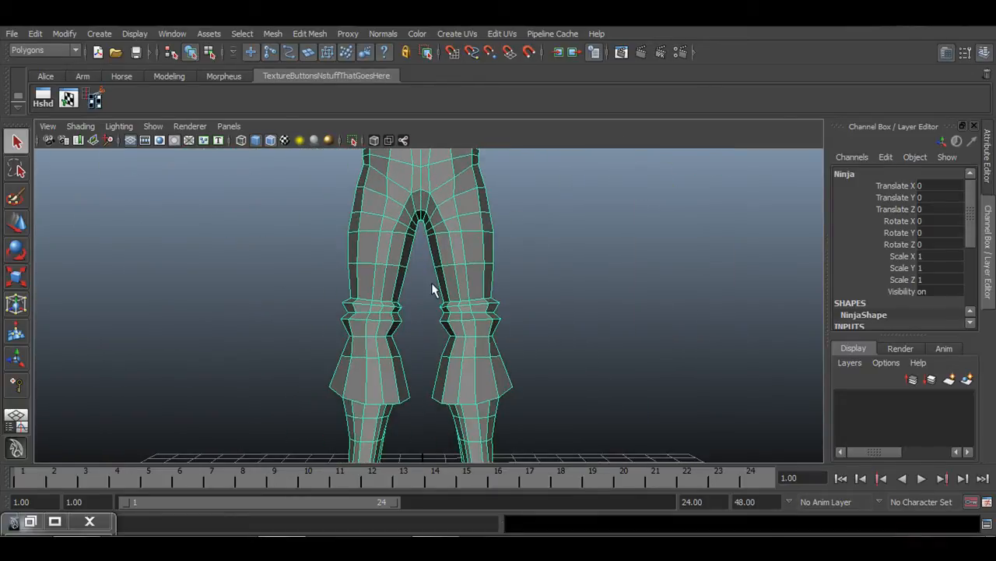
Examine the character's legs, back, front and arm to judge where a lengthwise arm seam can run.
alt+drag(370, 329, 406, 238)
alt+middle_drag(399, 199, 449, 382)
alt+drag(434, 257, 466, 249)
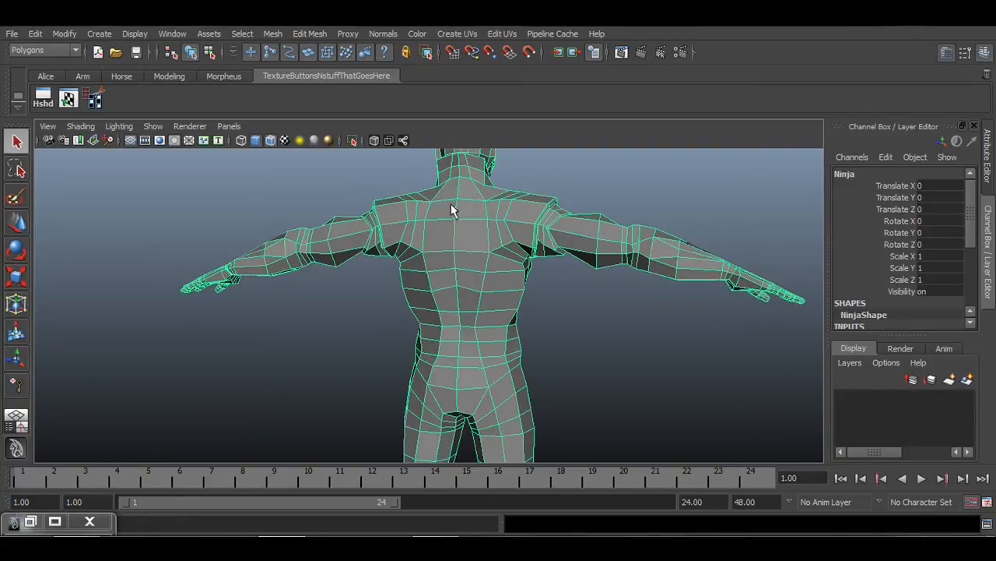
alt+drag(544, 346, 389, 222)
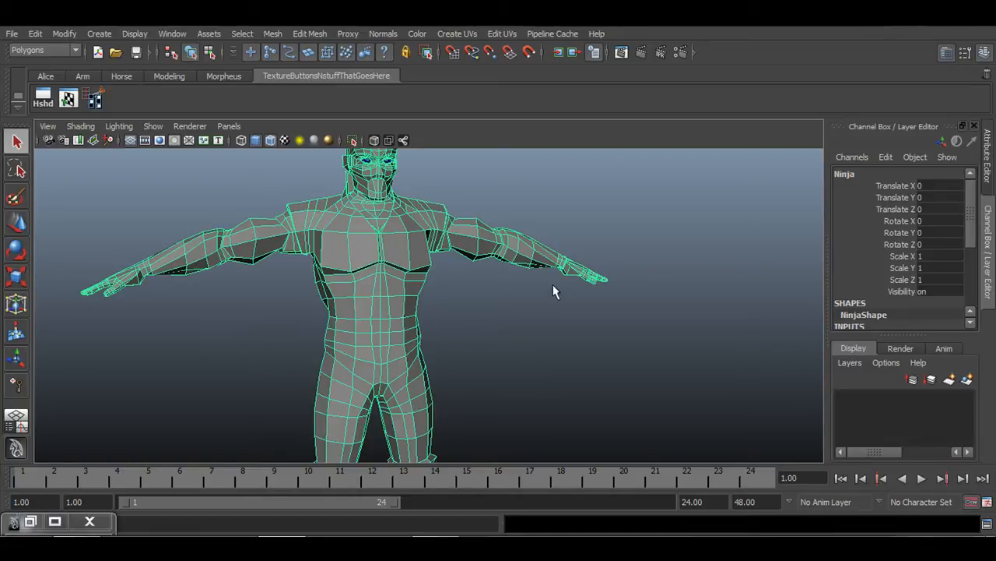
alt+drag(554, 291, 467, 272)
alt+middle_drag(467, 272, 298, 363)
alt+right_drag(298, 363, 481, 371)
alt+drag(480, 371, 441, 300)
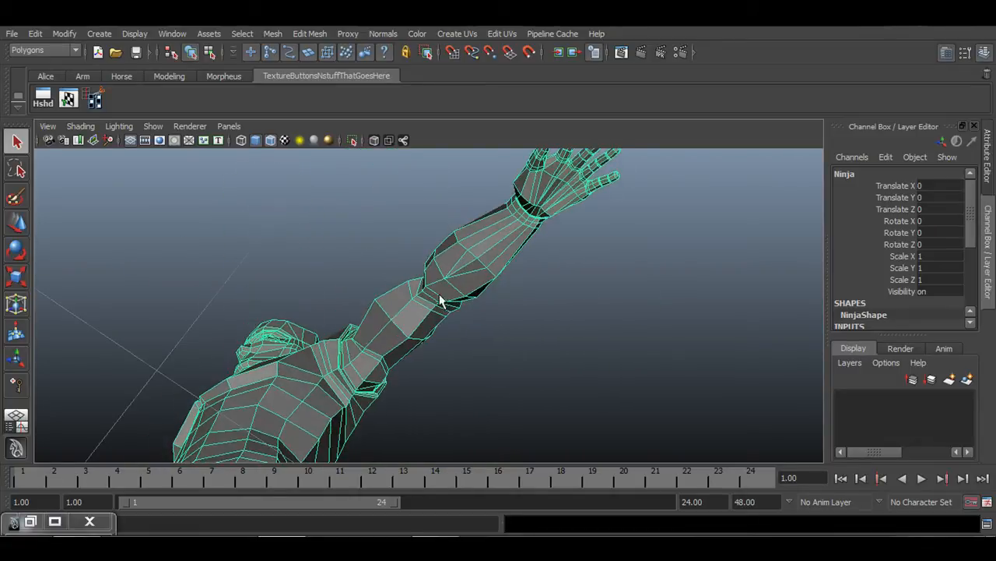
Switch the Ninja mesh to edge selection and select the first underside edge of the arm inside the armpit.
alt+right_drag(391, 312, 460, 338)
alt+drag(460, 339, 448, 346)
right_drag(478, 278, 474, 245)
alt+drag(461, 387, 433, 401)
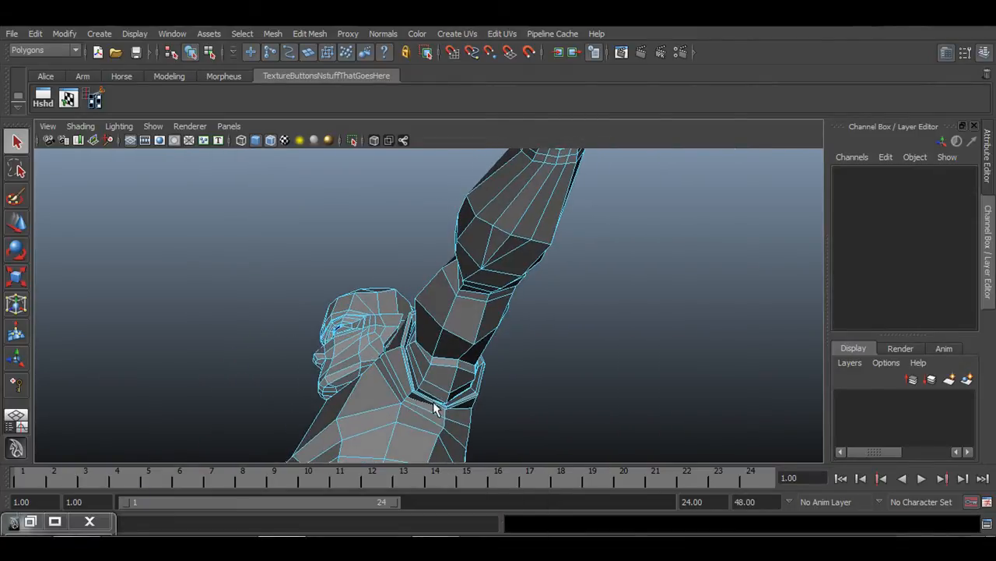
alt+middle_drag(432, 401, 414, 324)
alt+right_drag(362, 277, 654, 349)
alt+drag(514, 312, 298, 309)
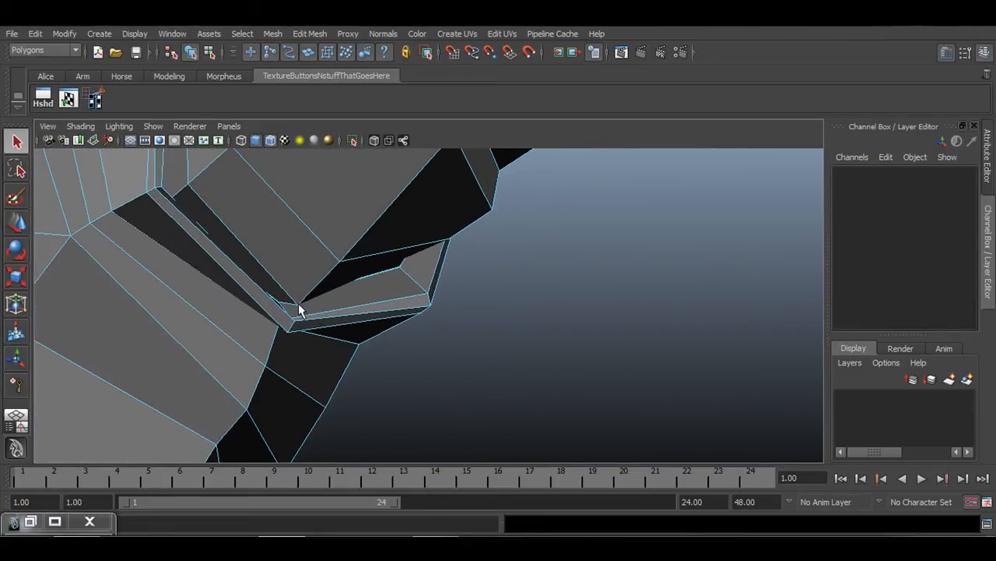
click(288, 305)
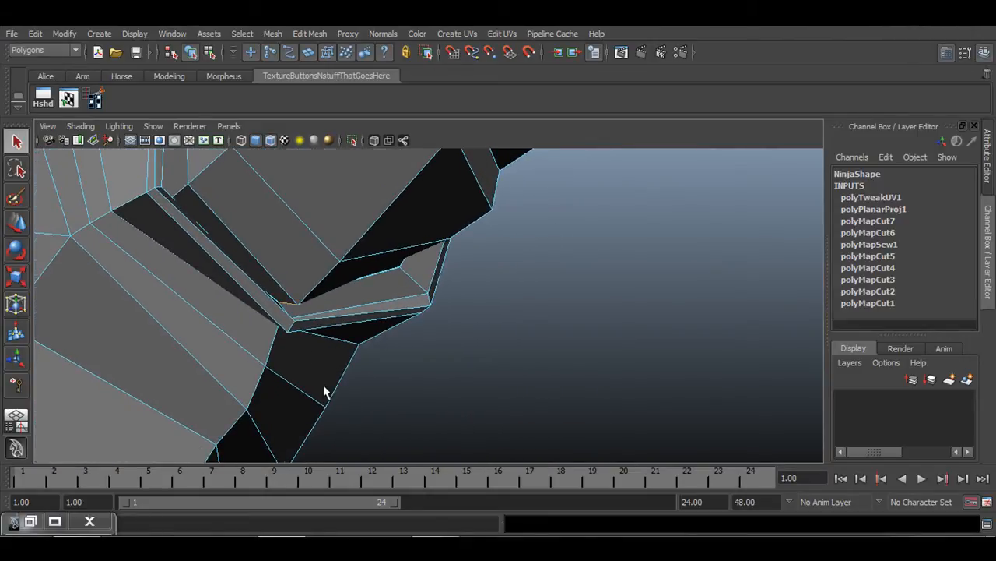
Display the mesh in wireframe and extend the edge selection from the shoulder cut along the underside of the upper arm.
alt+drag(327, 391, 200, 383)
scroll(357, 368, down, 3)
scroll(412, 356, down, 5)
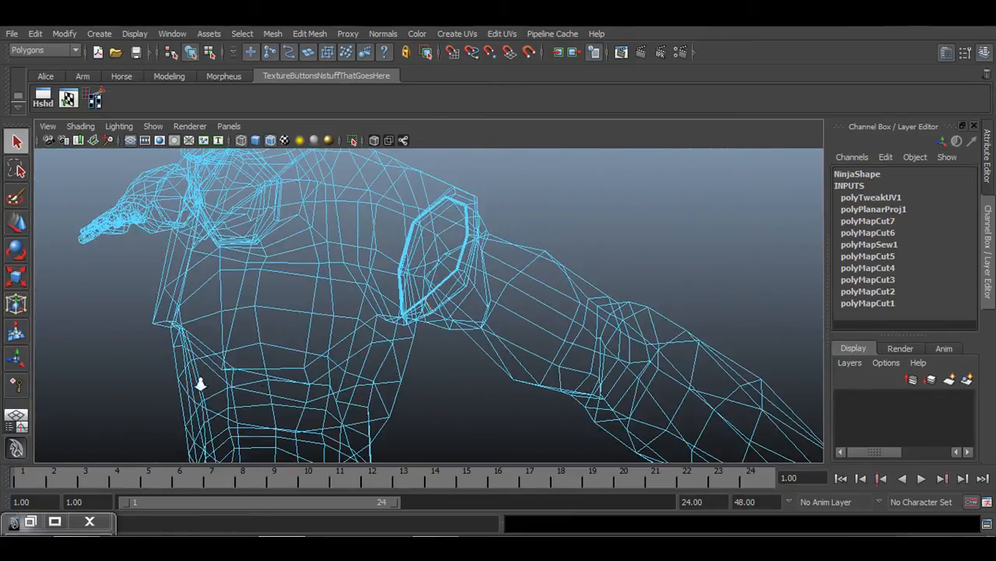
scroll(200, 383, up, 5)
alt+drag(391, 369, 425, 282)
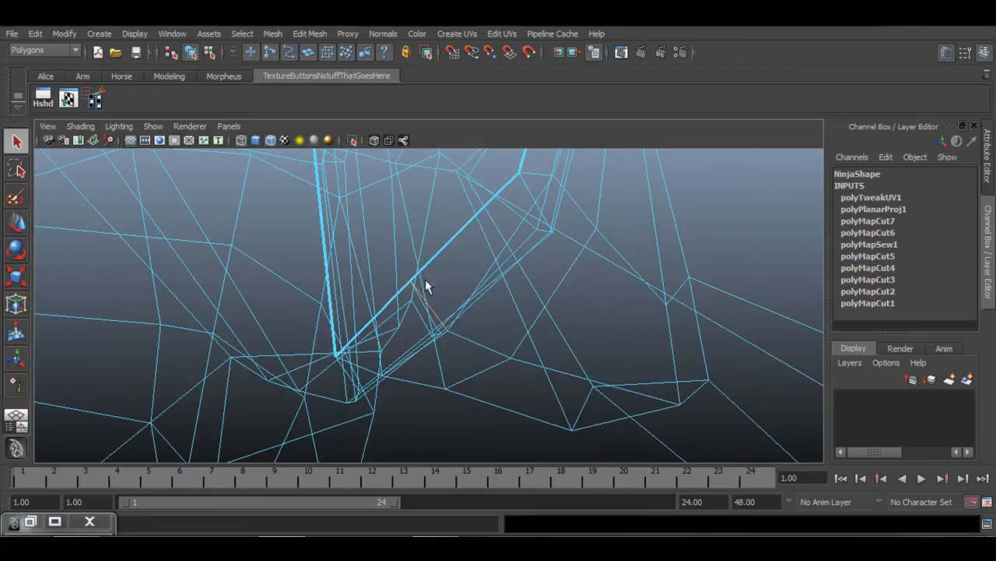
click(442, 244)
alt+drag(442, 244, 415, 328)
shift+click(495, 348)
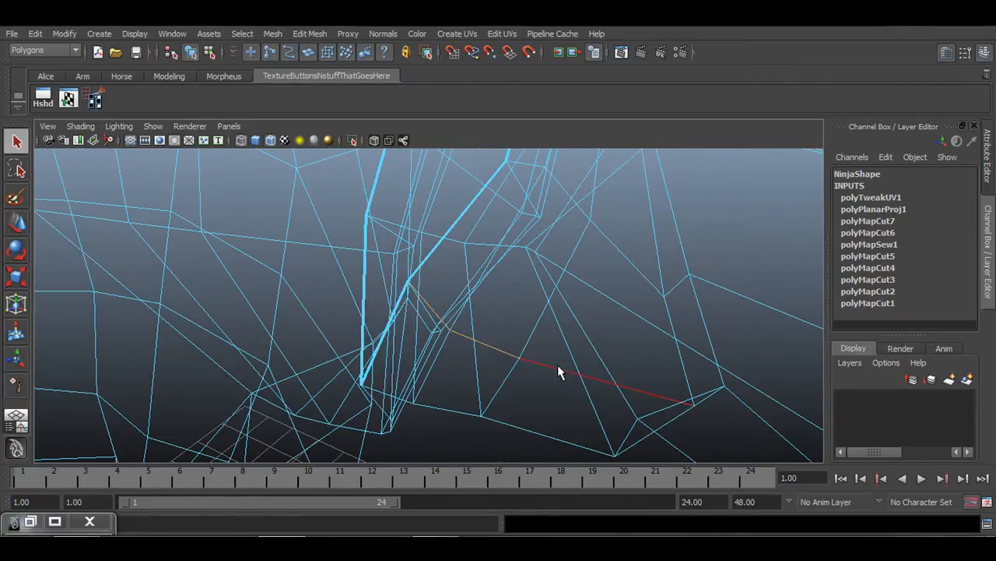
shift+click(550, 363)
alt+drag(679, 397, 585, 355)
shift+click(584, 346)
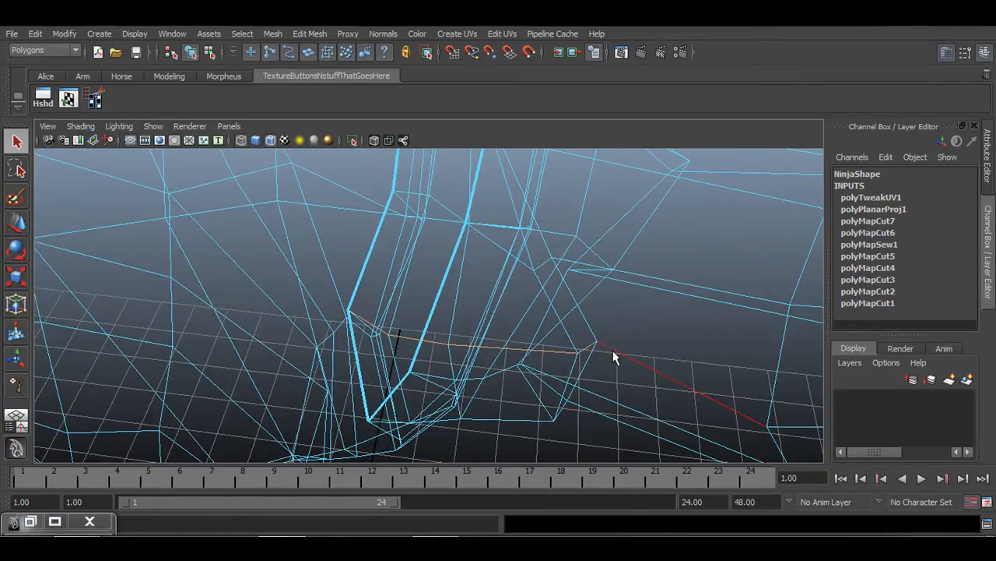
shift+click(613, 350)
Add the underside edges past the elbow and onto the forearm to the seam selection.
alt+middle_drag(659, 393, 284, 253)
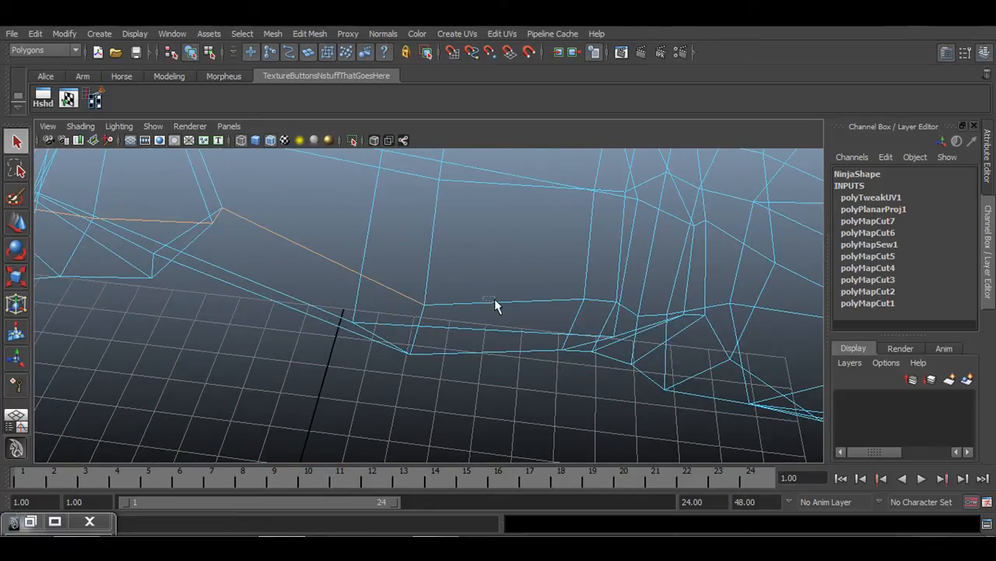
shift+click(529, 301)
alt+drag(577, 325, 618, 285)
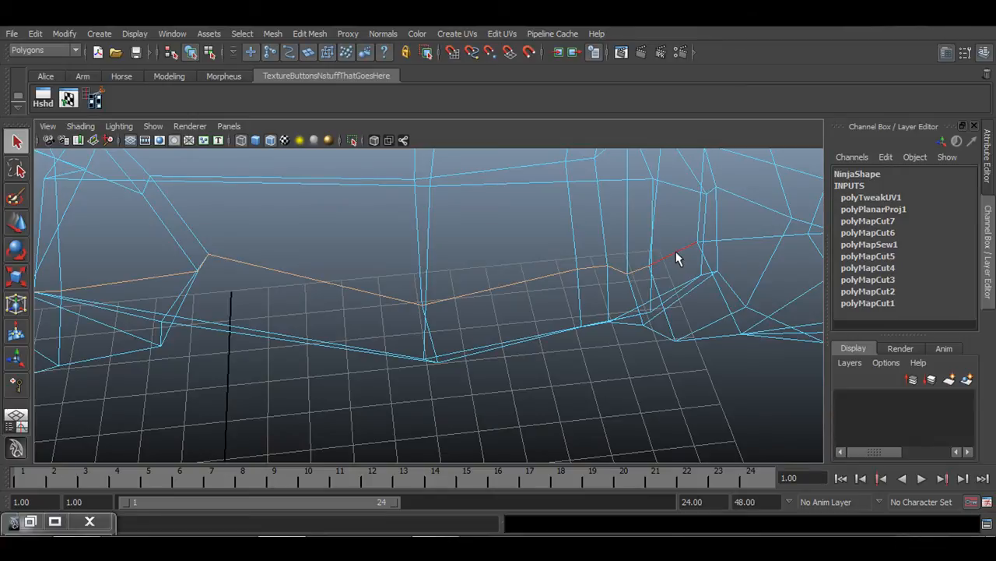
alt+drag(680, 301, 463, 333)
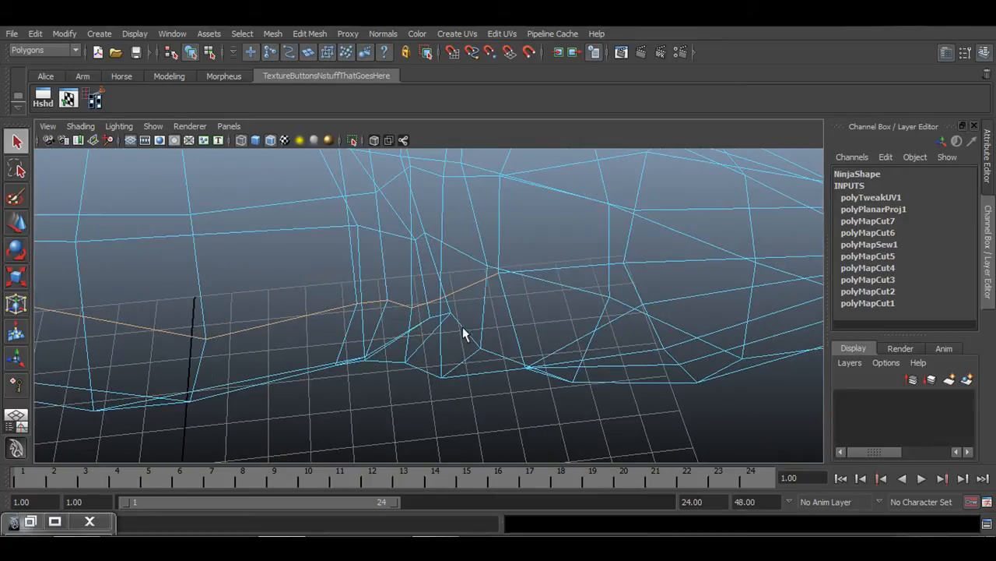
shift+click(555, 268)
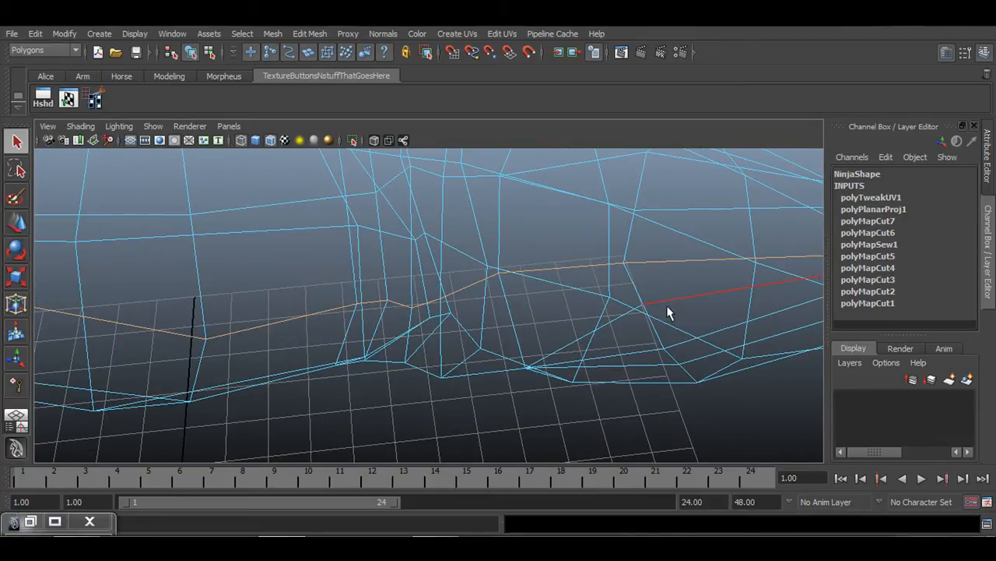
Complete the seam selection along the forearm's underside up to the existing wrist cut.
alt+drag(667, 312, 241, 356)
alt+right_drag(272, 327, 597, 320)
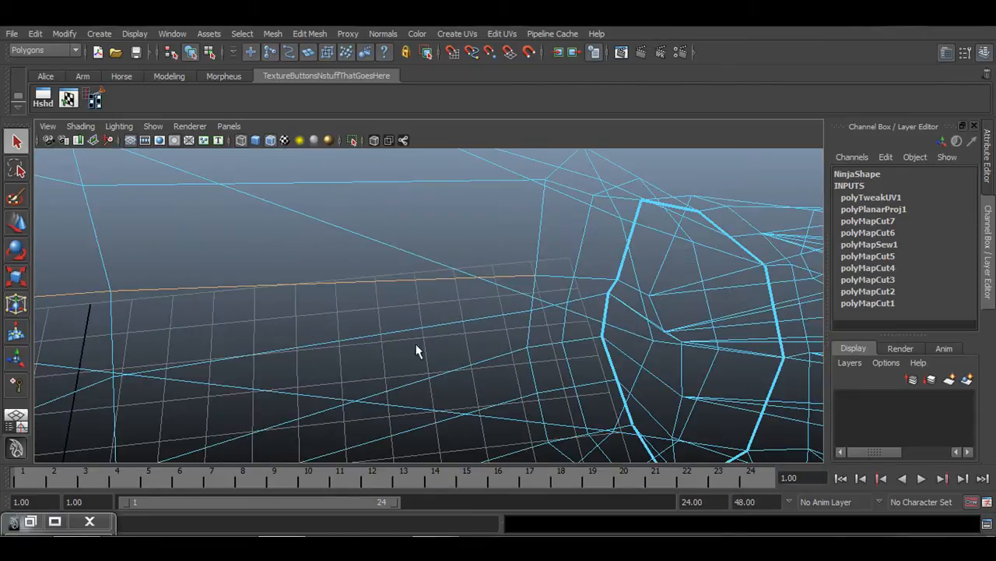
alt+drag(416, 348, 353, 341)
alt+right_drag(353, 341, 296, 381)
alt+right_drag(642, 362, 431, 379)
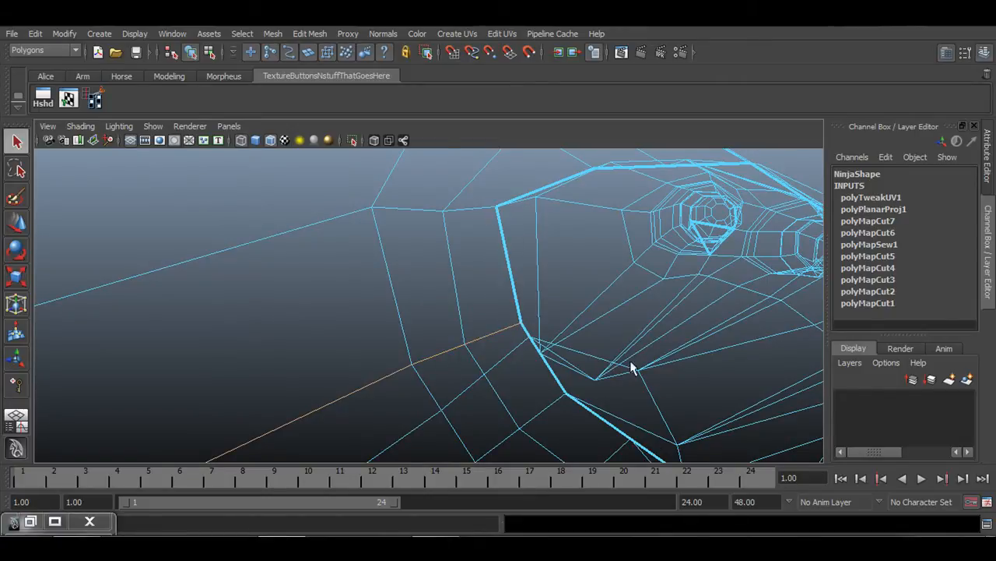
alt+right_drag(634, 366, 445, 350)
alt+drag(432, 381, 456, 396)
alt+right_drag(457, 396, 291, 358)
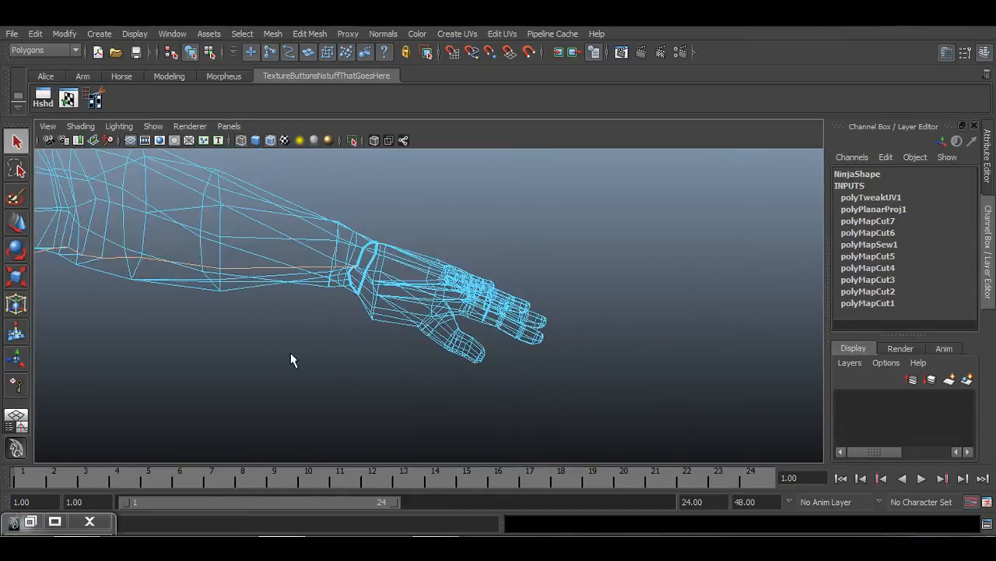
Check the continuous edge line from shoulder to wrist and cut the UVs along the selected edges.
alt+drag(291, 358, 380, 361)
alt+middle_drag(380, 361, 511, 426)
alt+drag(510, 426, 457, 441)
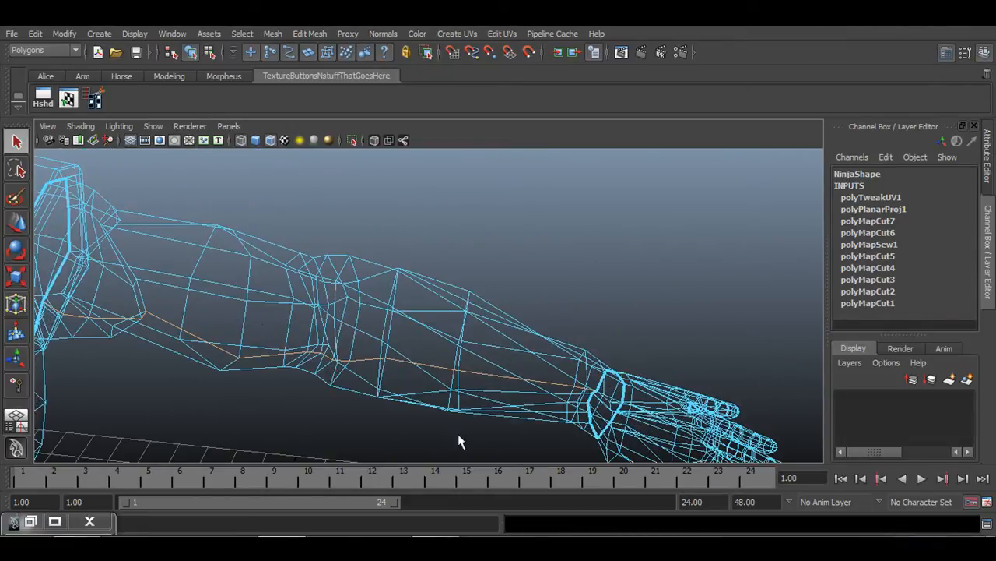
click(97, 100)
Return the Ninja mesh to object mode, restore shaded display, deselect it and inspect the new seam along the arm.
alt+drag(345, 371, 454, 279)
right_drag(456, 278, 505, 259)
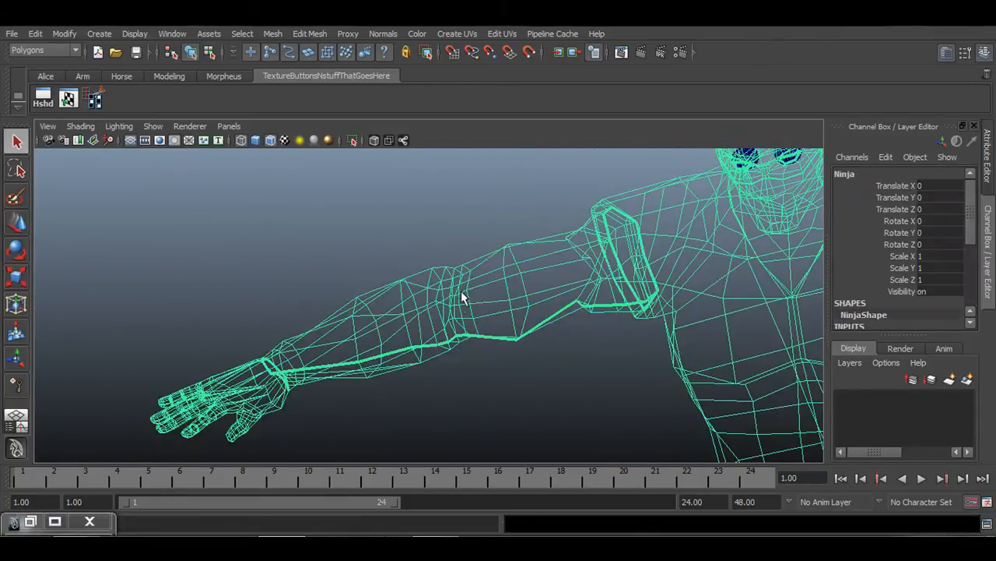
key(5)
click(483, 397)
mouse_move(483, 397)
alt+mouse_down()
mouse_move(467, 410)
mouse_move(493, 419)
mouse_move(516, 350)
mouse_move(483, 312)
mouse_move(509, 265)
mouse_move(544, 251)
alt+mouse_up()
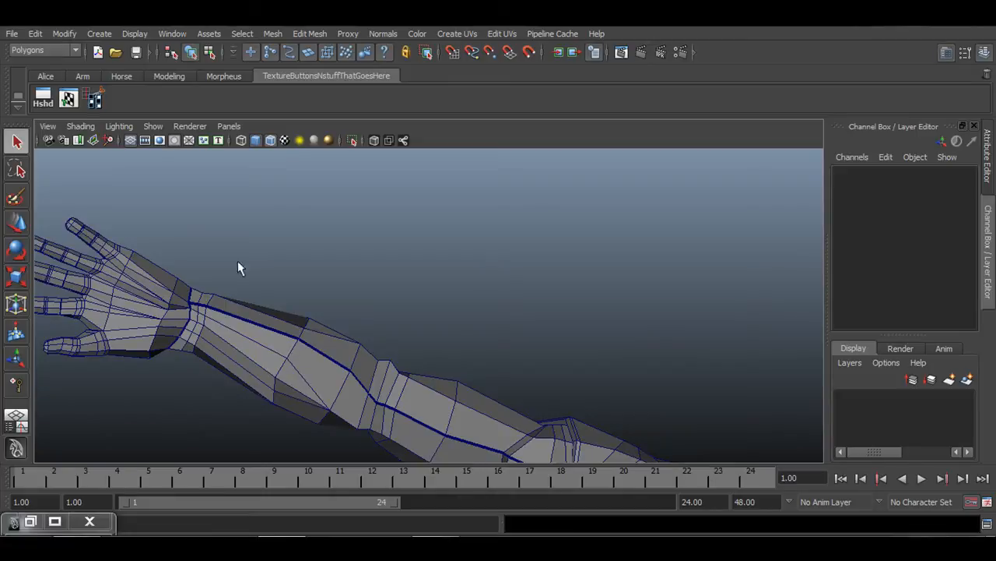
alt+drag(237, 261, 458, 355)
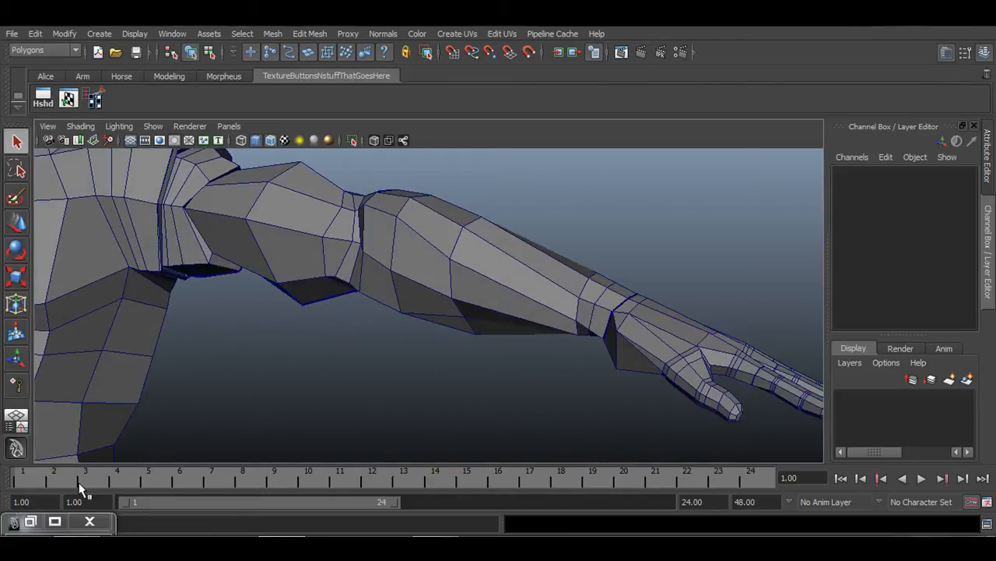
Restore the UV Texture Editor as a smaller window beside the model and show the selected mesh's arm shell in it.
click(31, 520)
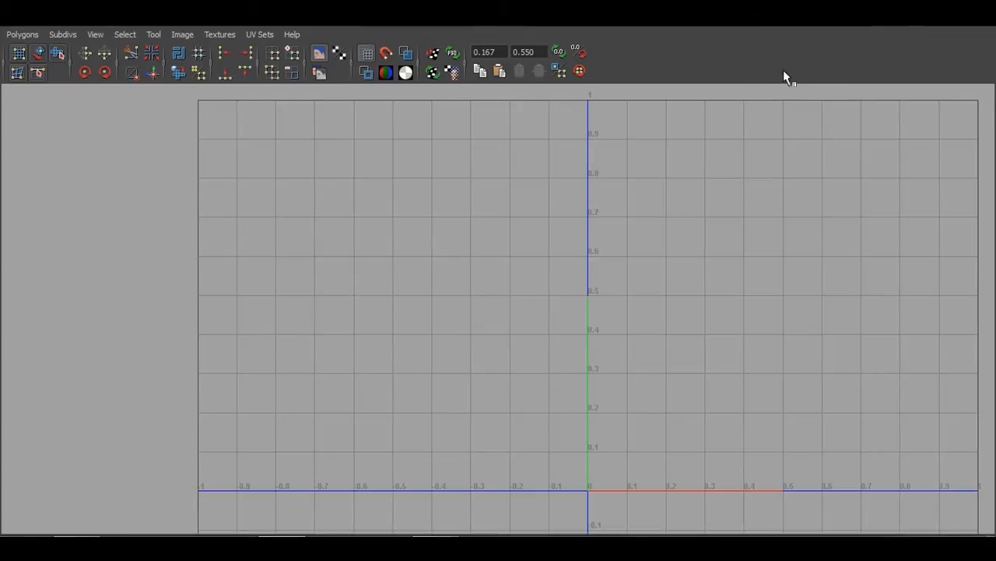
drag(666, 28, 334, 49)
drag(37, 34, 448, 82)
drag(711, 94, 546, 45)
alt+right_drag(344, 307, 526, 311)
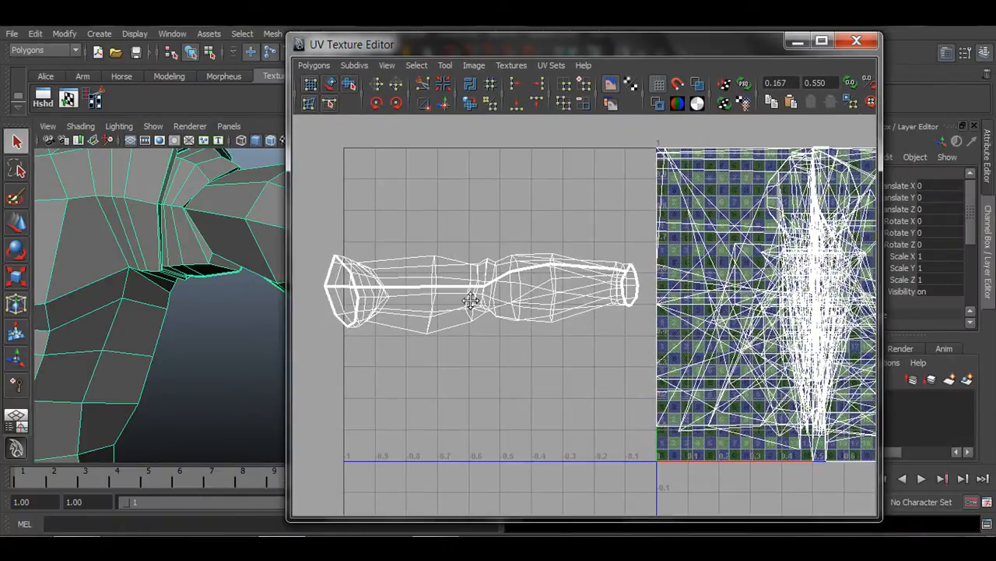
alt+middle_drag(404, 290, 498, 289)
Switch to UV selection, pick one UV on the arm and expand the selection to its whole shell.
right_click(477, 285)
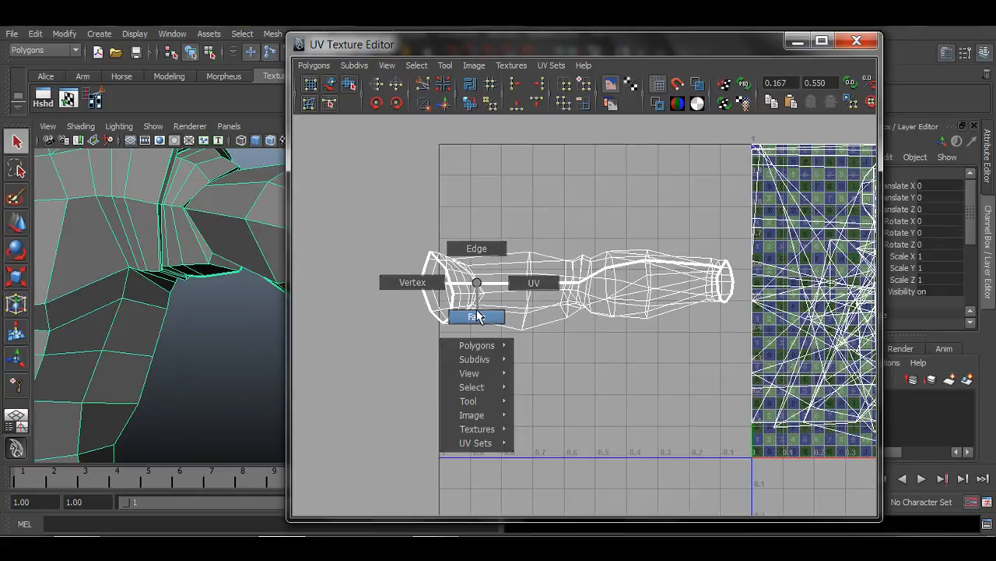
click(532, 283)
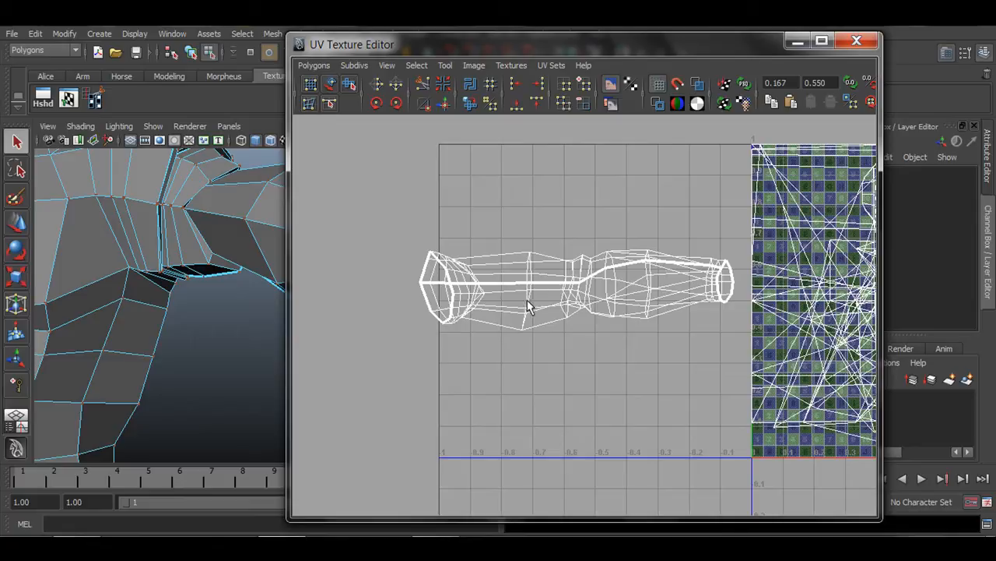
right_drag(507, 287, 558, 287)
drag(422, 234, 733, 341)
click(499, 233)
drag(538, 263, 537, 266)
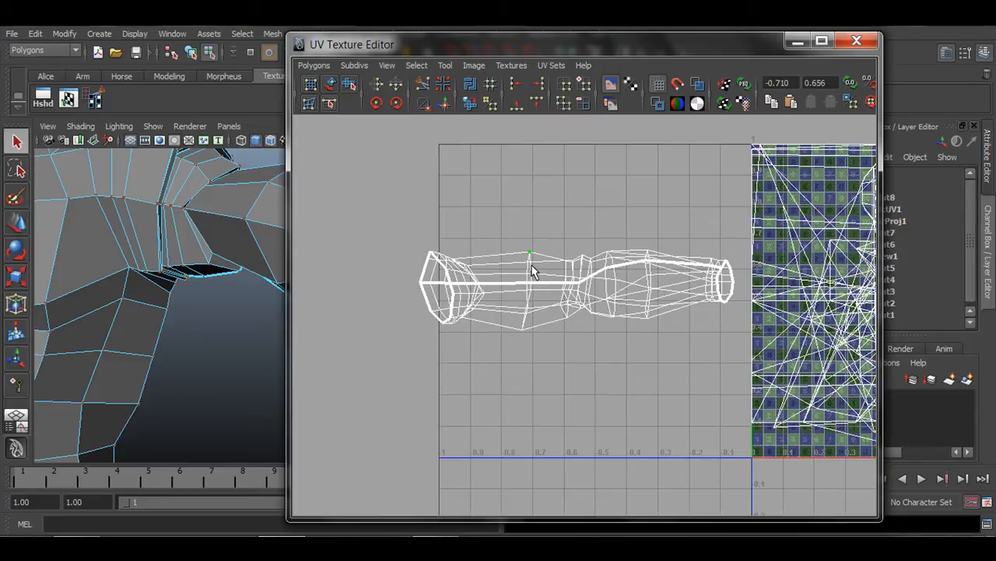
ctrl+right_click(528, 255)
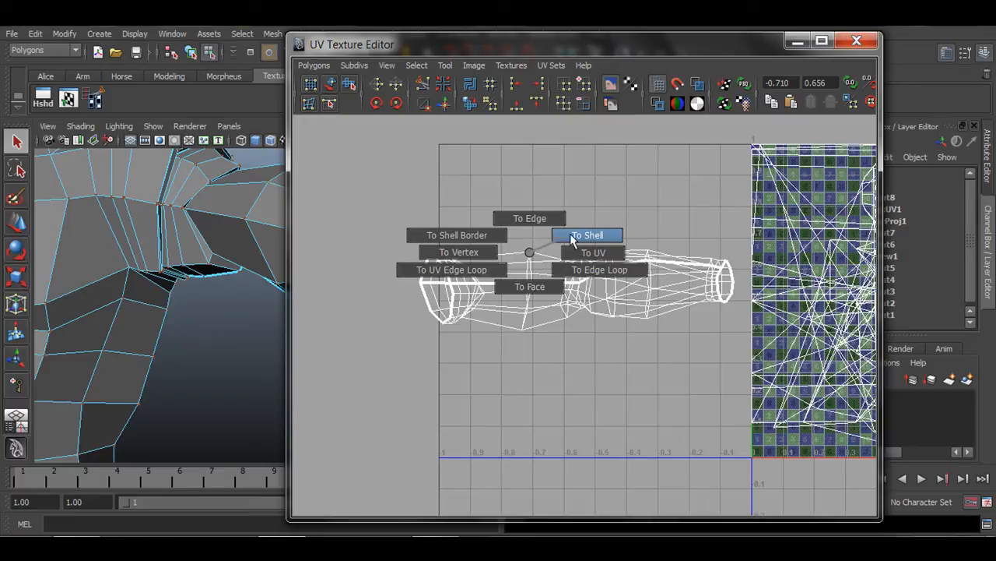
click(592, 235)
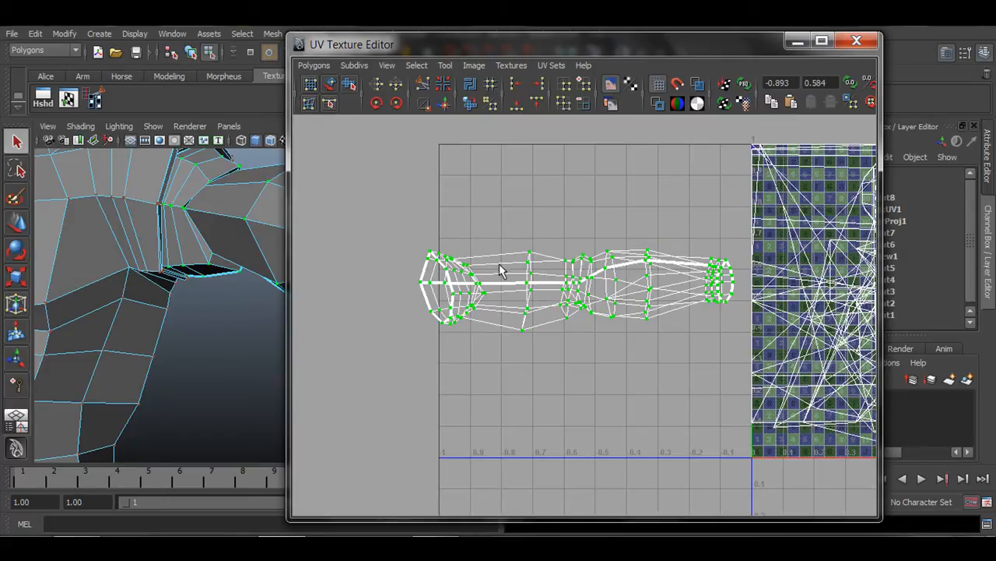
Move the arm's UV shell farther away from the 0 to 1 texture square, centering it near U -0.8.
key(w)
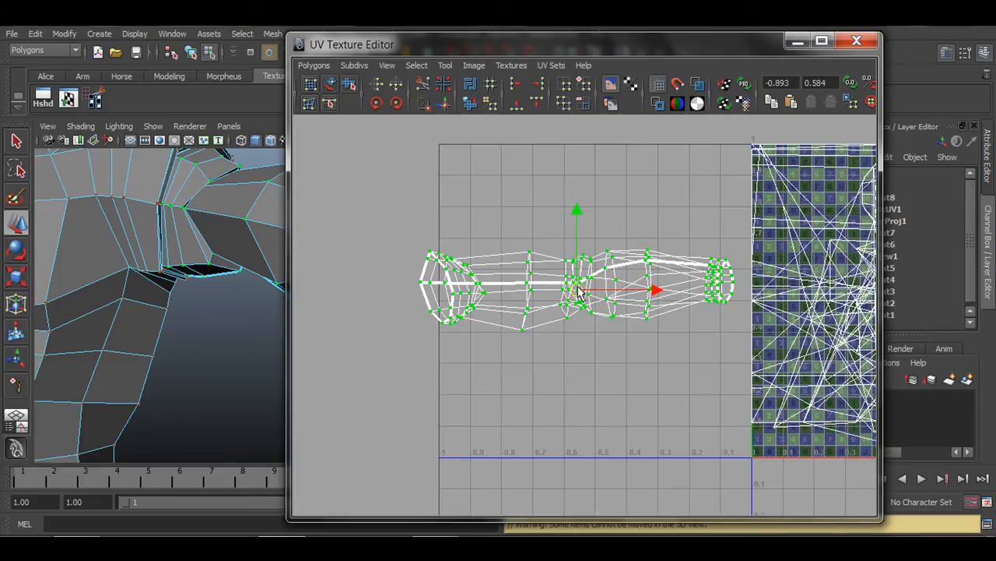
drag(547, 272, 495, 301)
scroll(703, 314, down, 1)
alt+middle_drag(736, 317, 588, 296)
alt+right_drag(593, 300, 533, 309)
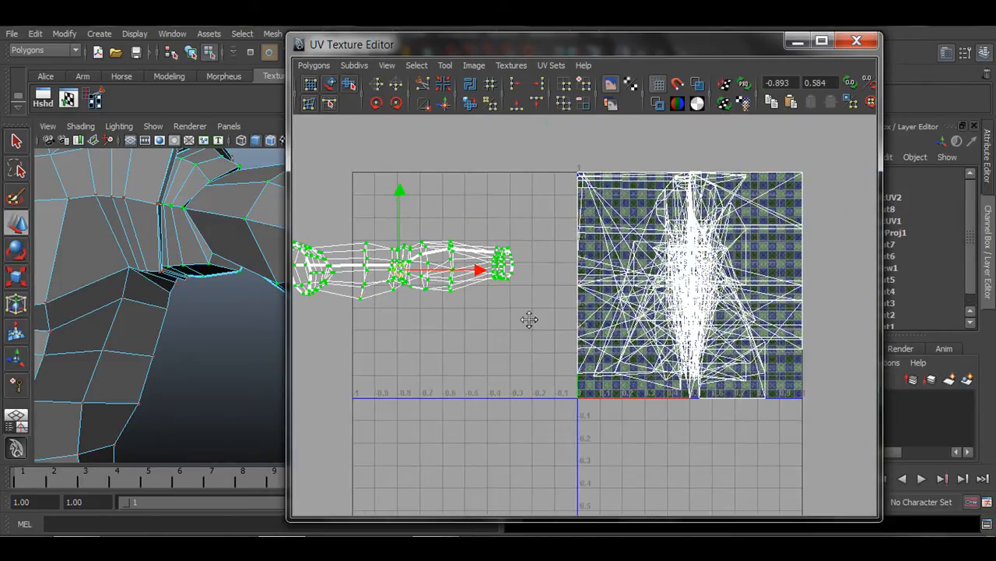
alt+middle_drag(529, 320, 643, 329)
alt+right_drag(547, 331, 627, 341)
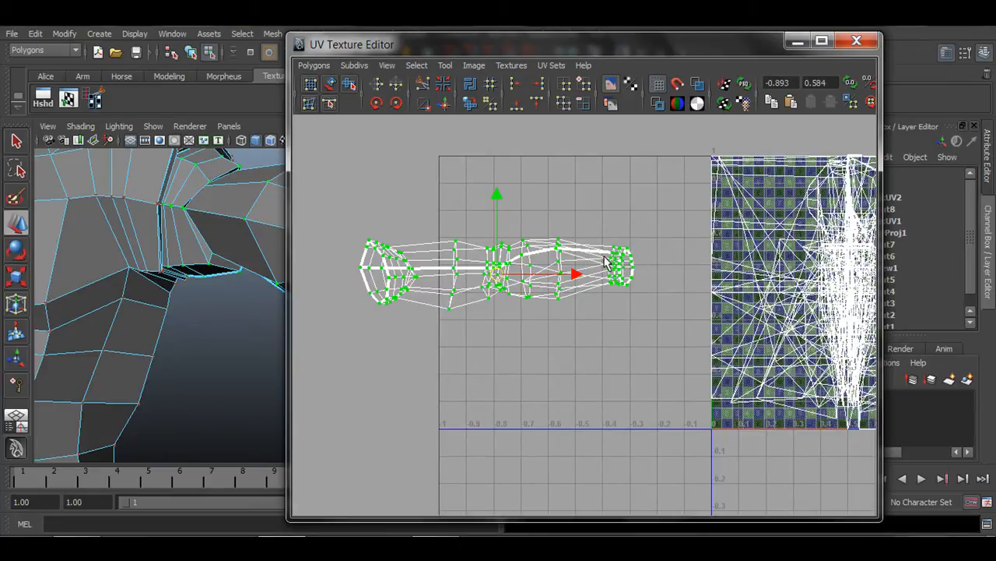
alt+middle_drag(780, 304, 638, 302)
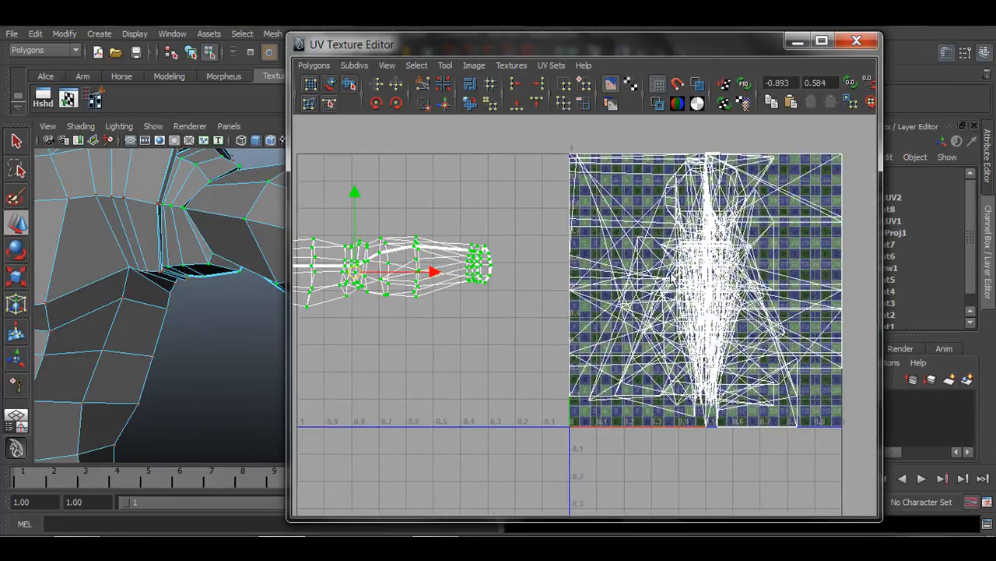
alt+middle_drag(516, 303, 726, 323)
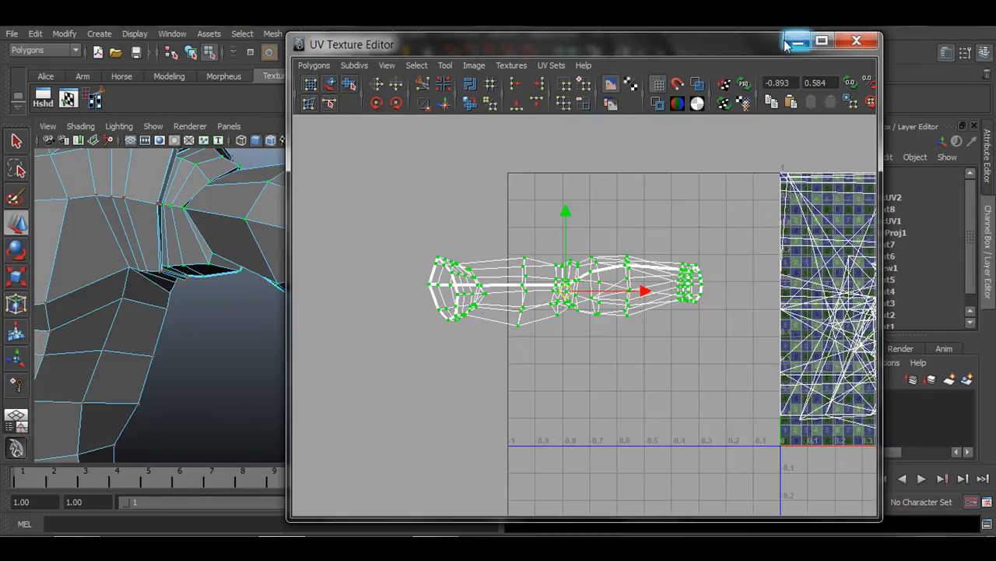
Unfold the arm's selected UV shell beside the 0 to 1 texture square.
drag(753, 44, 748, 148)
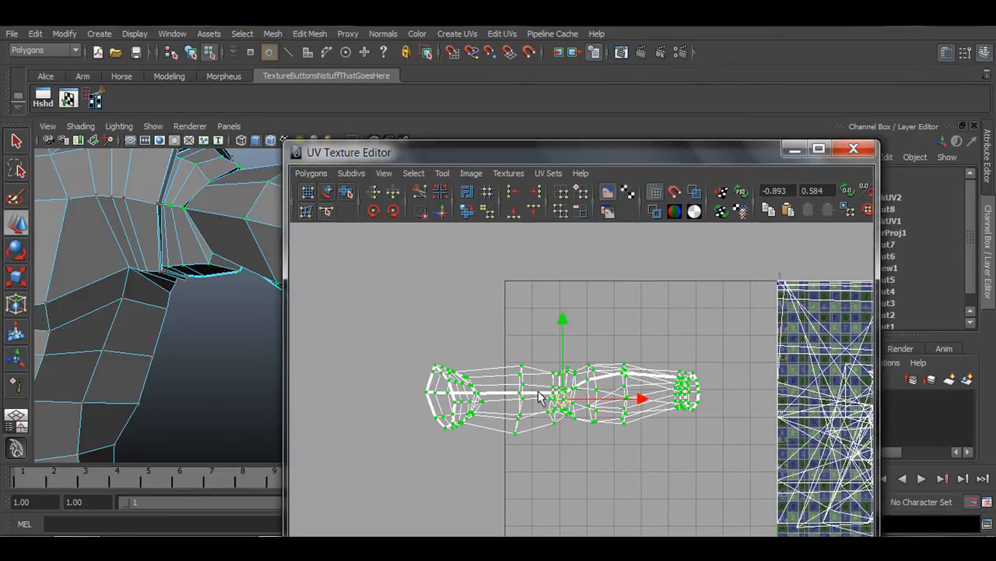
click(498, 36)
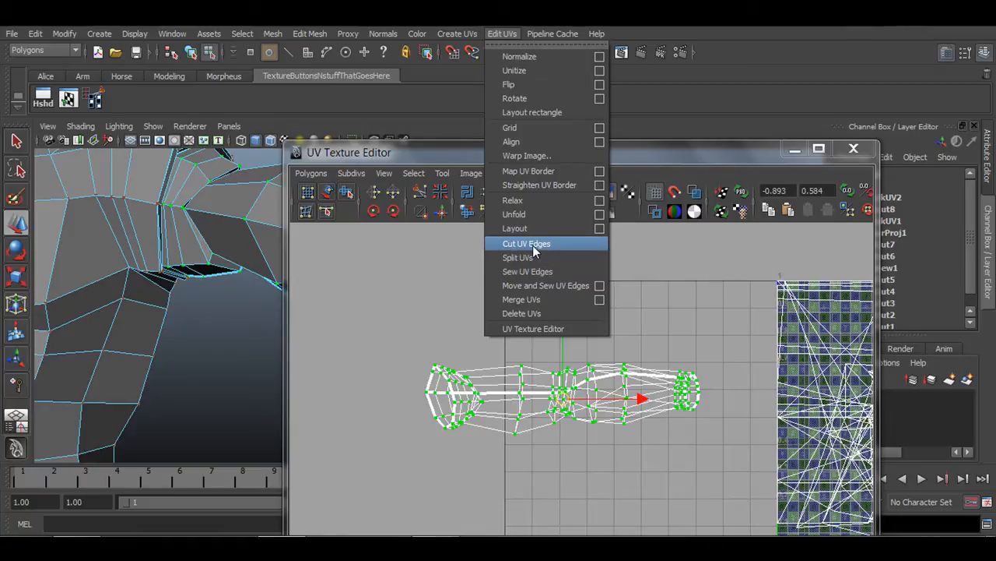
click(646, 157)
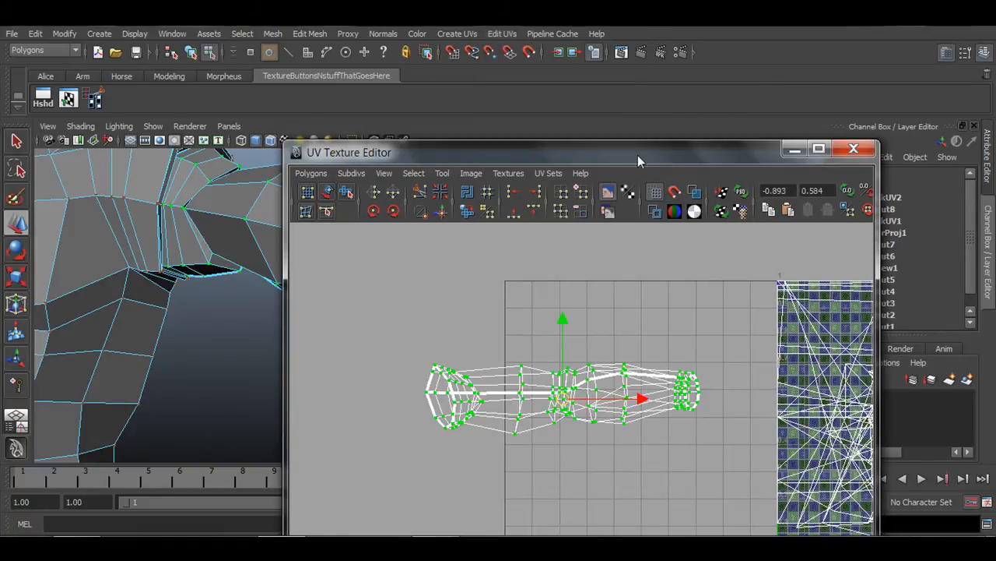
drag(637, 155, 615, 21)
alt+right_drag(420, 279, 506, 317)
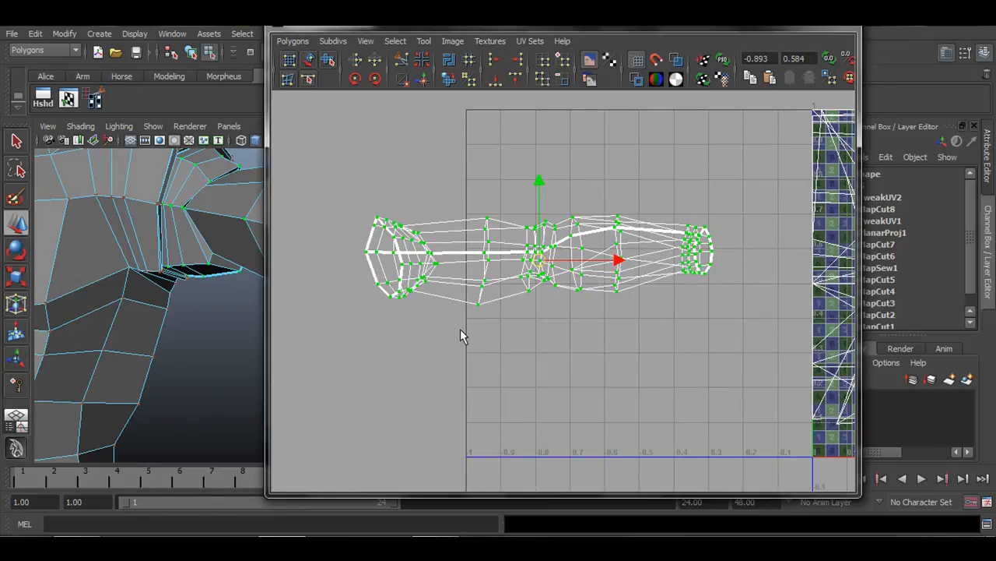
click(293, 41)
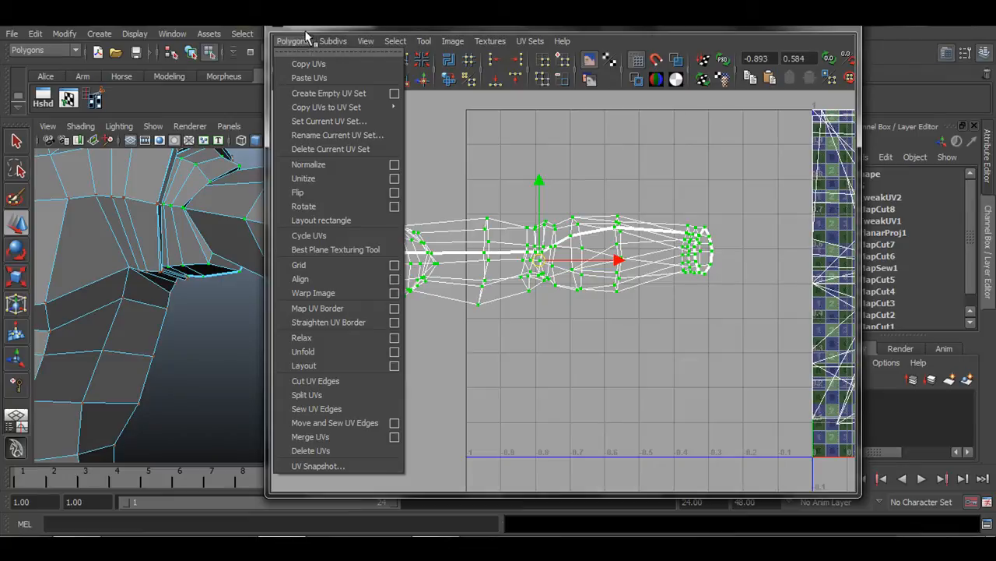
click(319, 352)
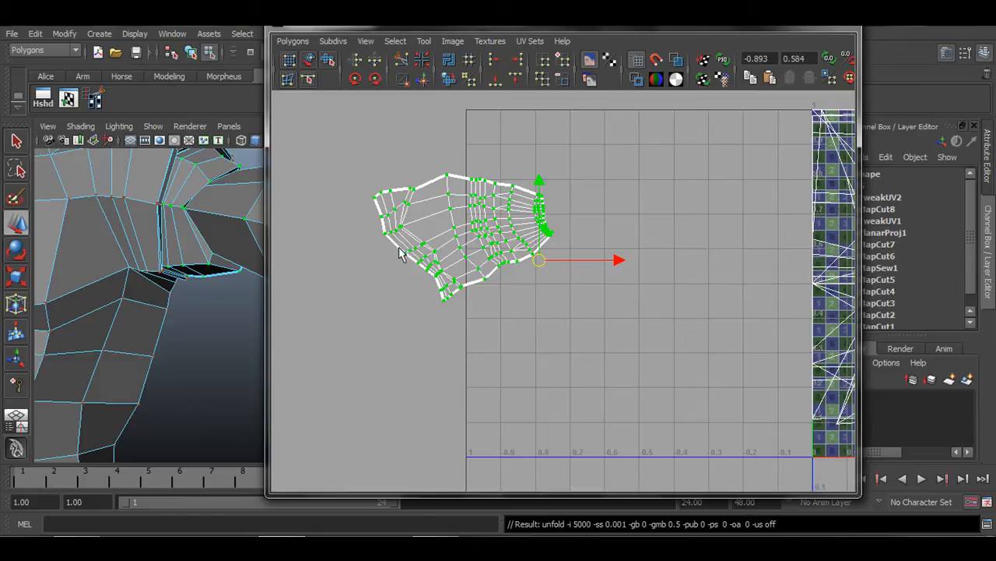
Examine the unfolded arm shell up close, selecting UVs near its middle, along its lower edge and at its upper shoulder corner.
alt+middle_drag(410, 291, 467, 347)
alt+right_drag(433, 338, 755, 366)
alt+right_drag(452, 374, 576, 376)
alt+middle_drag(407, 379, 512, 373)
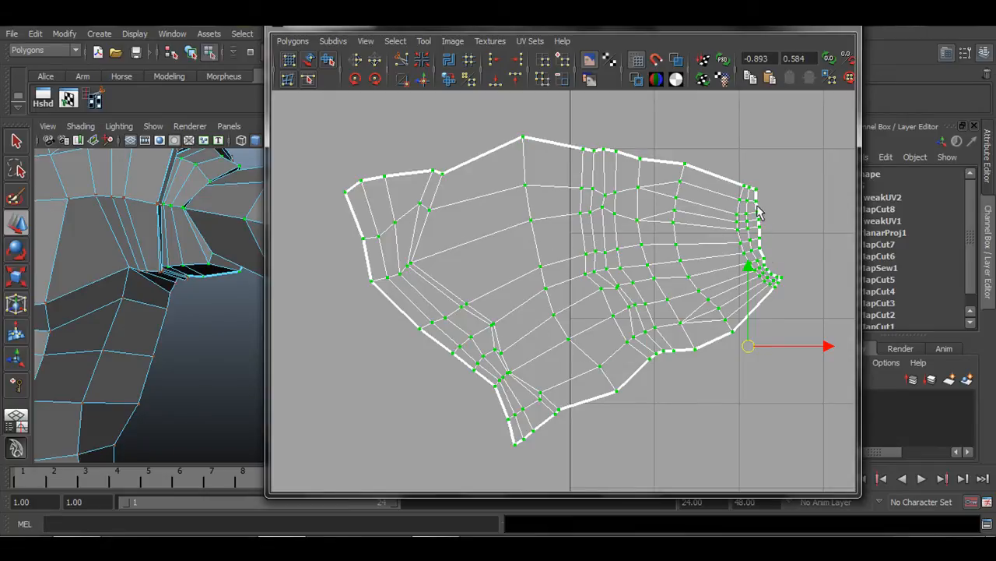
drag(600, 258, 635, 289)
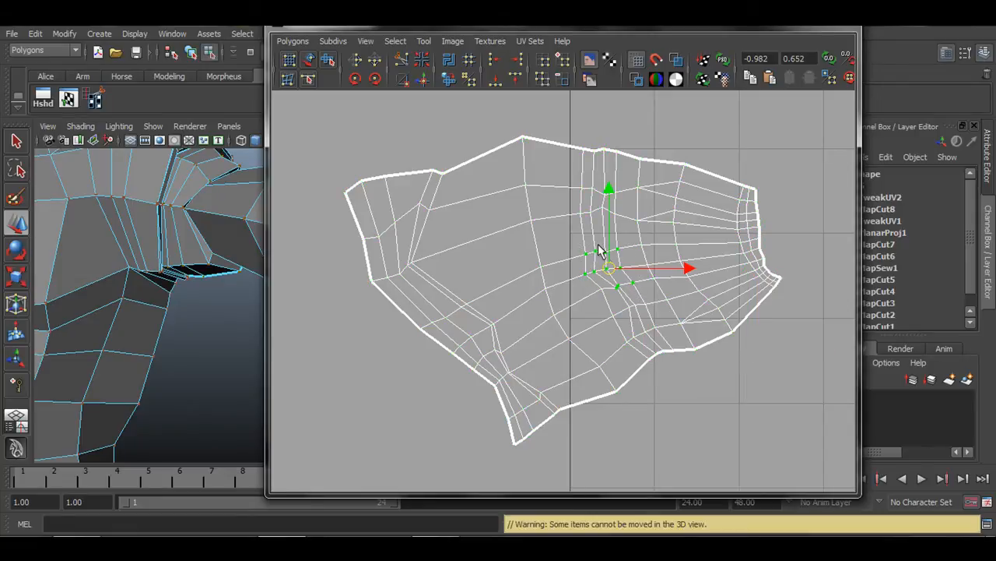
drag(348, 194, 516, 440)
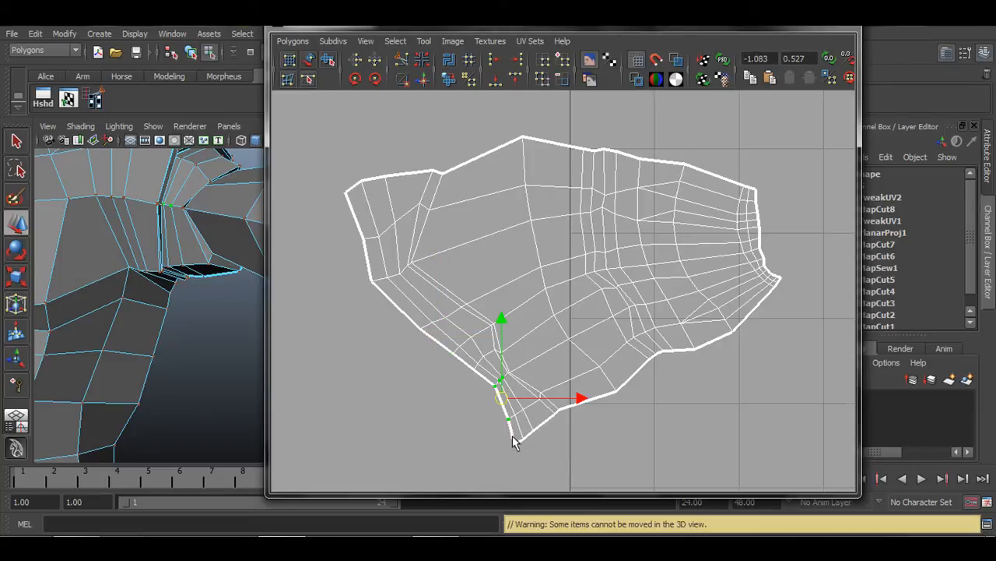
drag(333, 171, 378, 218)
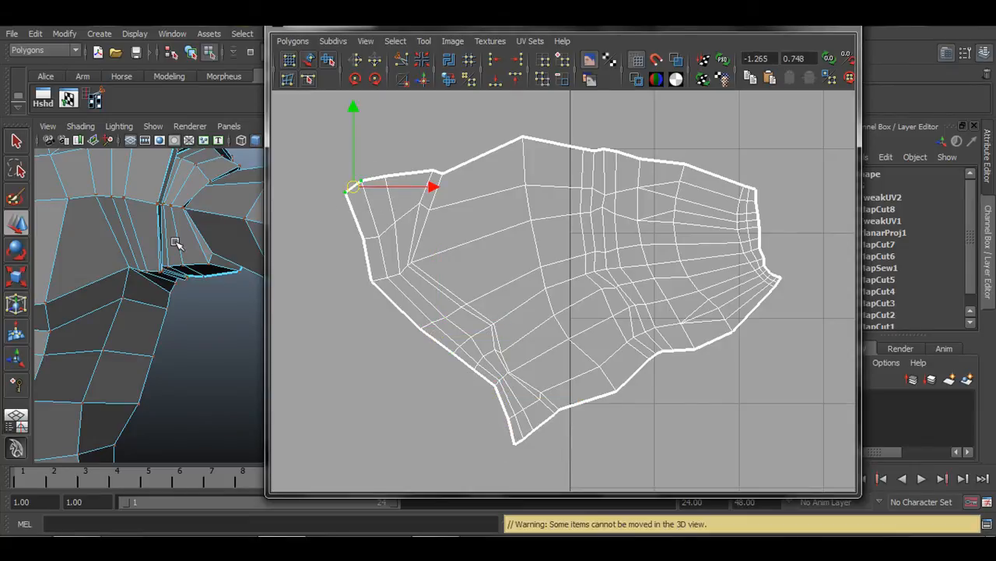
Narrow the UV Texture Editor and inspect in wireframe where the selected shoulder corner UVs sit on the model's armpit.
alt+drag(195, 226, 451, 222)
scroll(243, 249, down, 2)
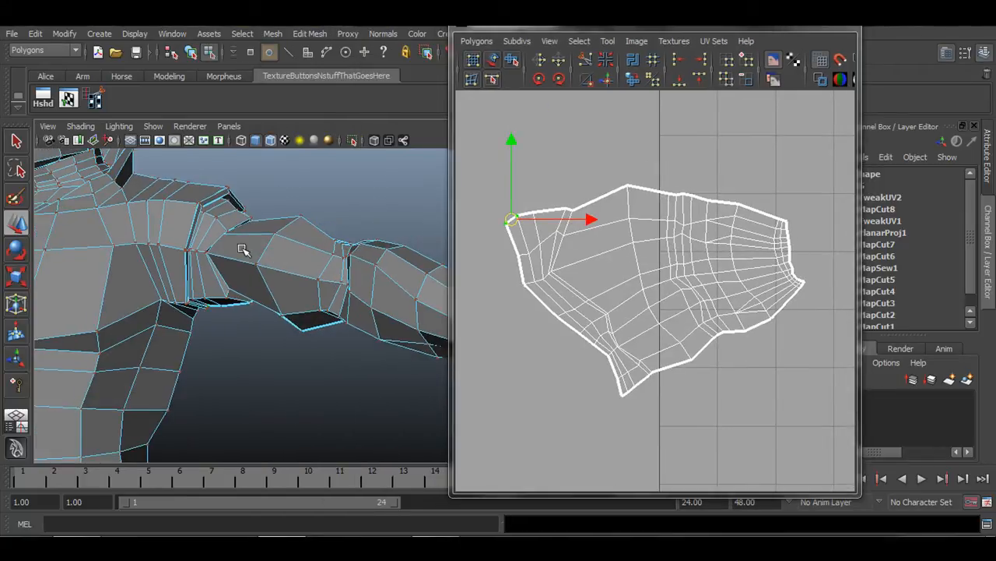
scroll(243, 249, up, 10)
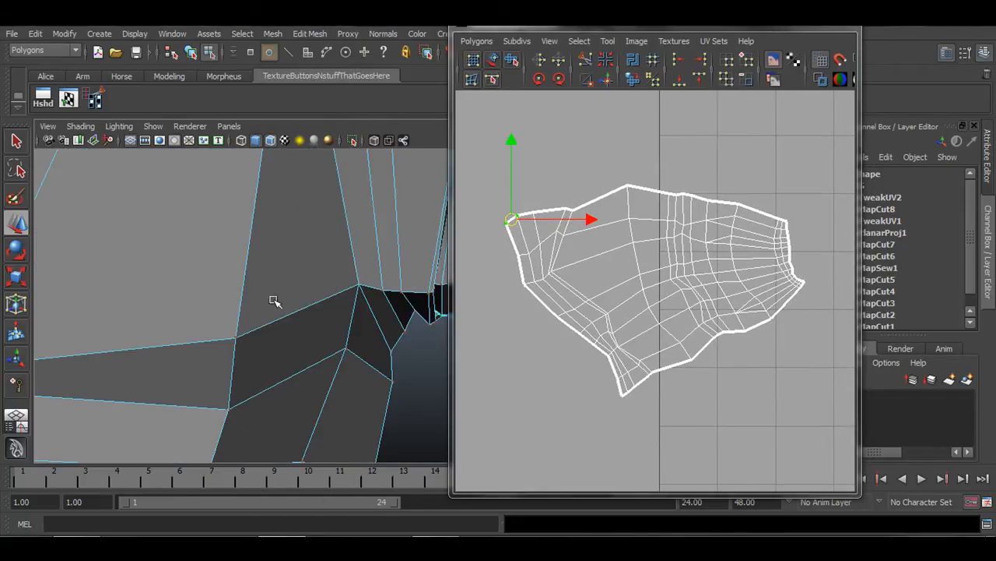
scroll(298, 301, down, 6)
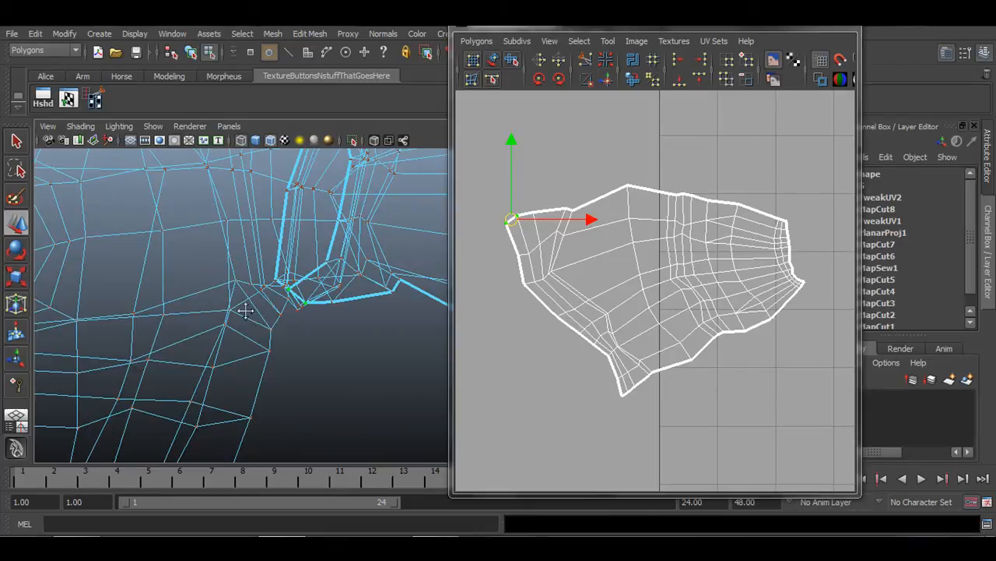
alt+middle_drag(246, 311, 194, 337)
alt+drag(194, 336, 219, 293)
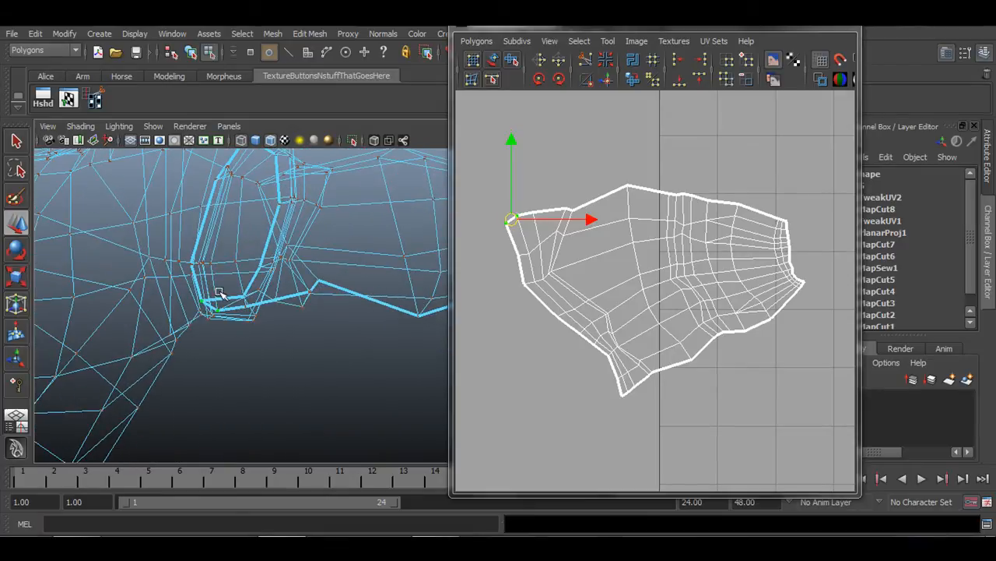
Select the narrow wrist end of the arm shell and compare its UVs with the corresponding wrist vertices on the model.
drag(761, 190, 825, 309)
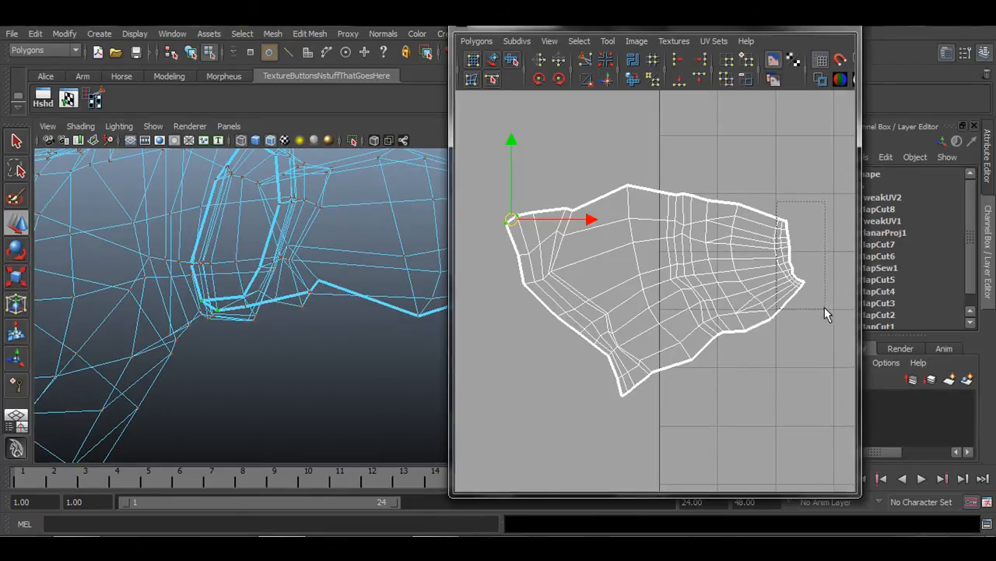
alt+drag(245, 285, 296, 327)
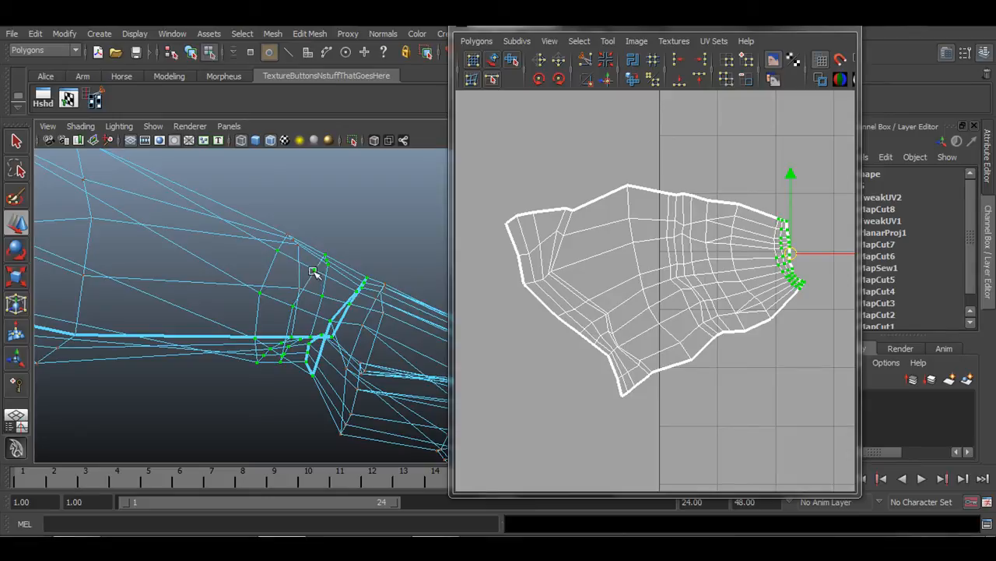
right_drag(313, 266, 244, 264)
drag(257, 260, 307, 353)
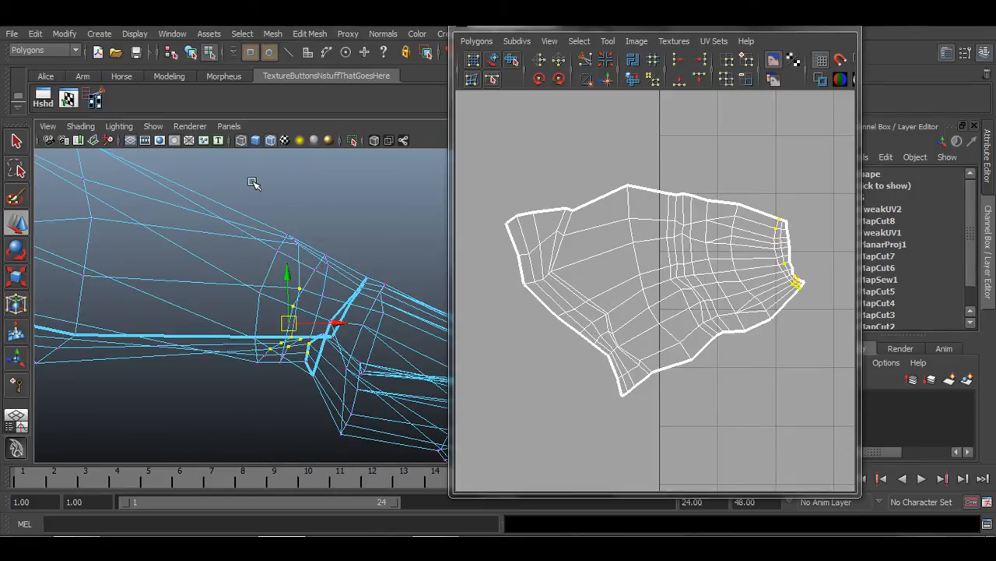
drag(253, 183, 317, 274)
drag(766, 212, 811, 295)
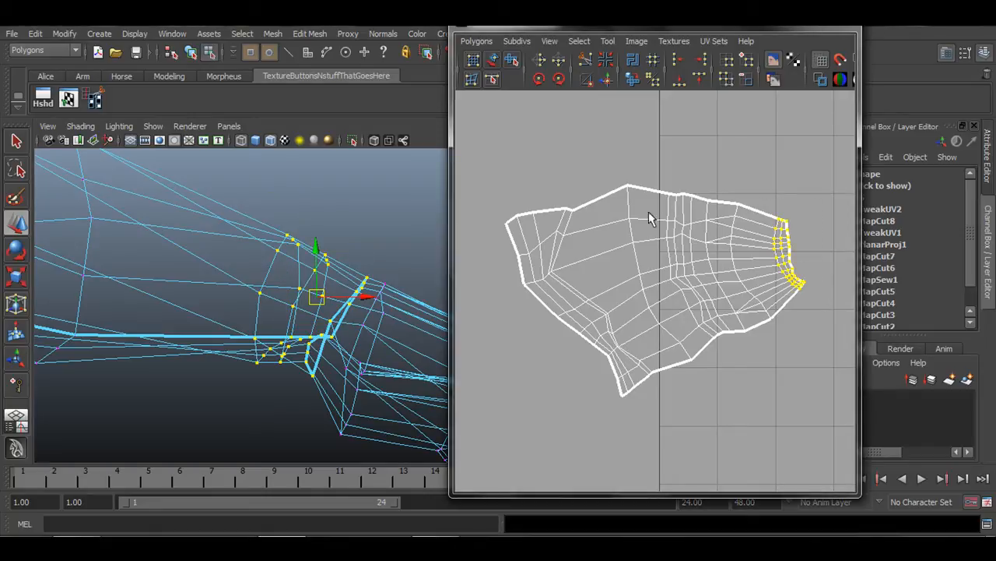
right_drag(776, 245, 830, 238)
key(w)
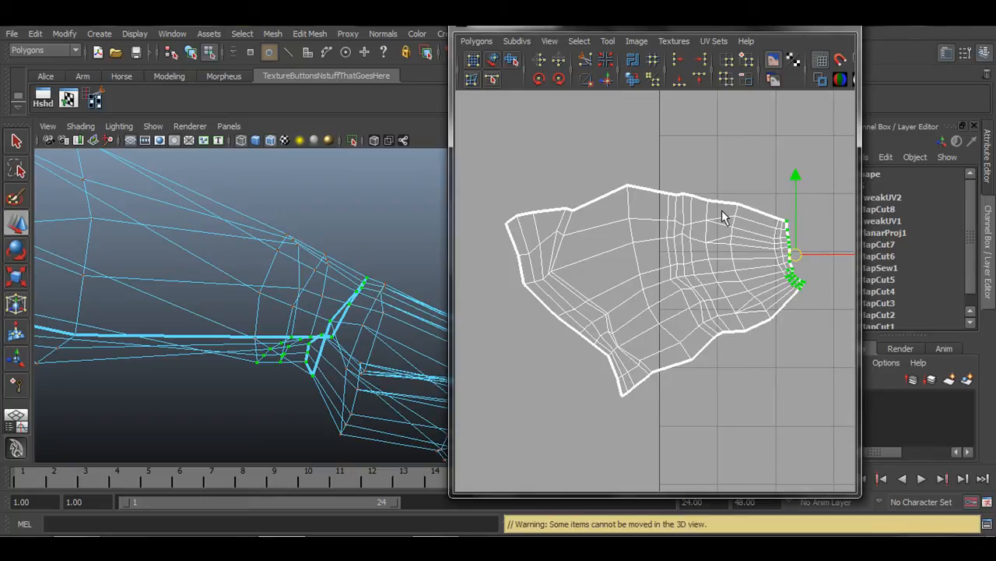
Try moving a small group of forearm UVs outward from the shell's upper edge, and undo the move.
drag(478, 156, 744, 234)
drag(714, 179, 755, 180)
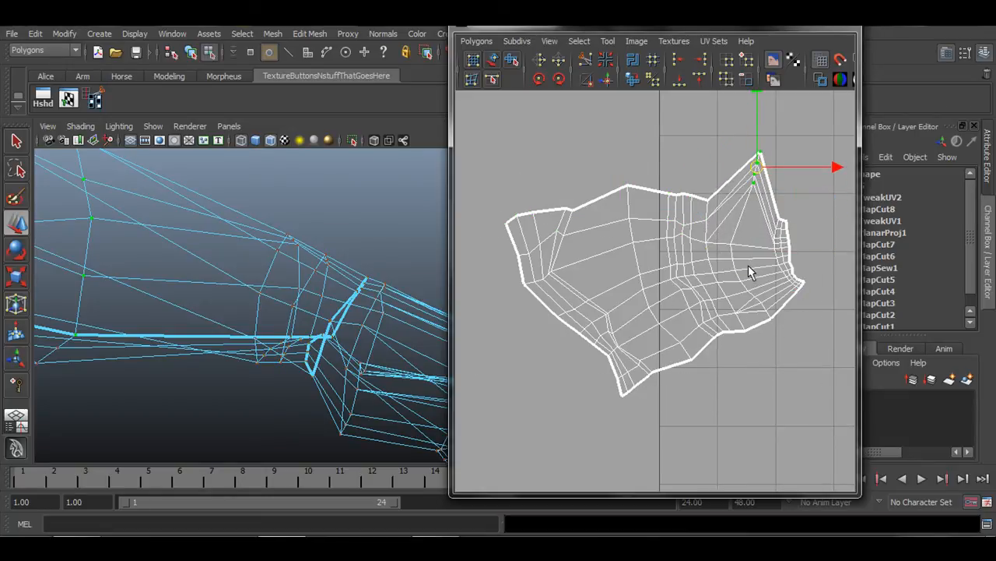
key(ctrl+z)
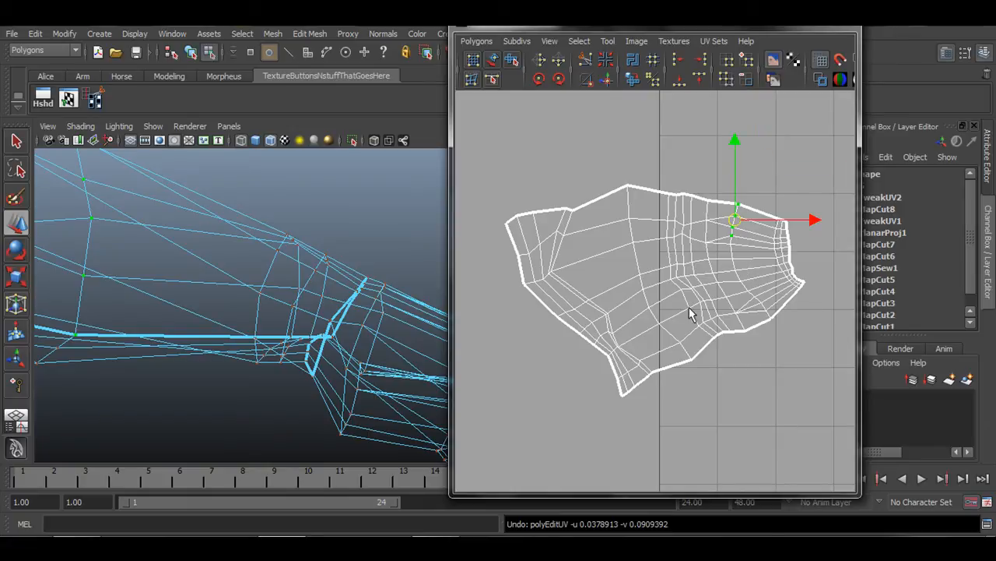
Switch the viewport to textured display to show the checker pattern on the unfolded arm.
alt+right_drag(733, 322, 619, 297)
alt+middle_drag(713, 315, 678, 334)
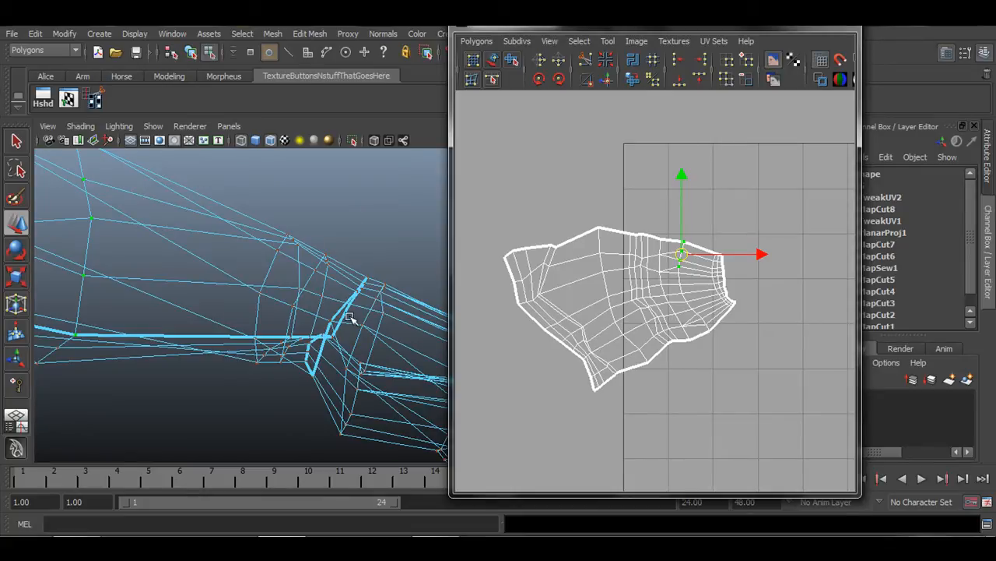
alt+right_drag(349, 316, 236, 298)
key(6)
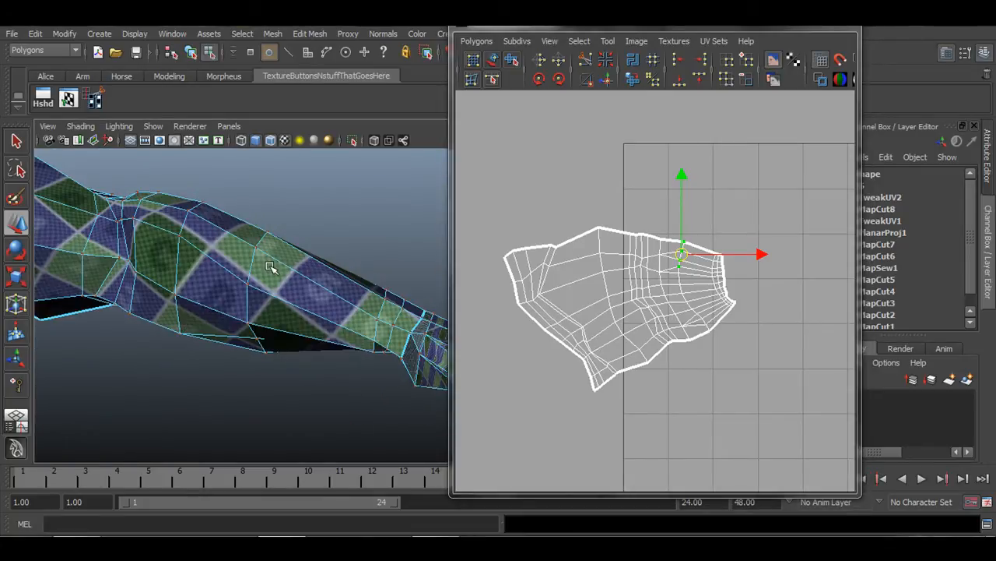
mouse_move(323, 300)
alt+right_down()
mouse_move(205, 312)
mouse_move(334, 340)
alt+right_up()
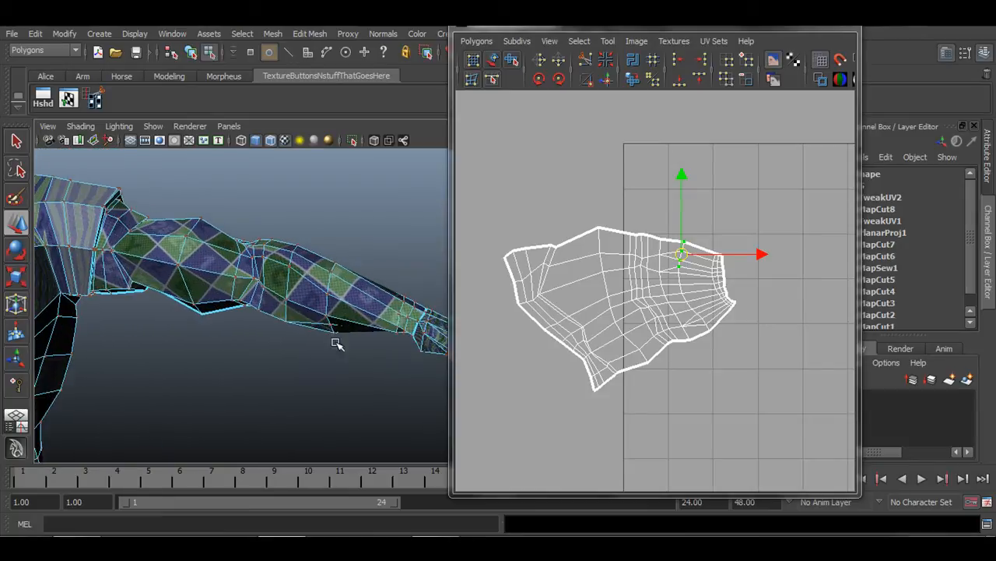
Return the Ninja mesh to object mode, minimize the UV Texture Editor and deselect the mesh.
right_drag(285, 273, 335, 253)
click(288, 282)
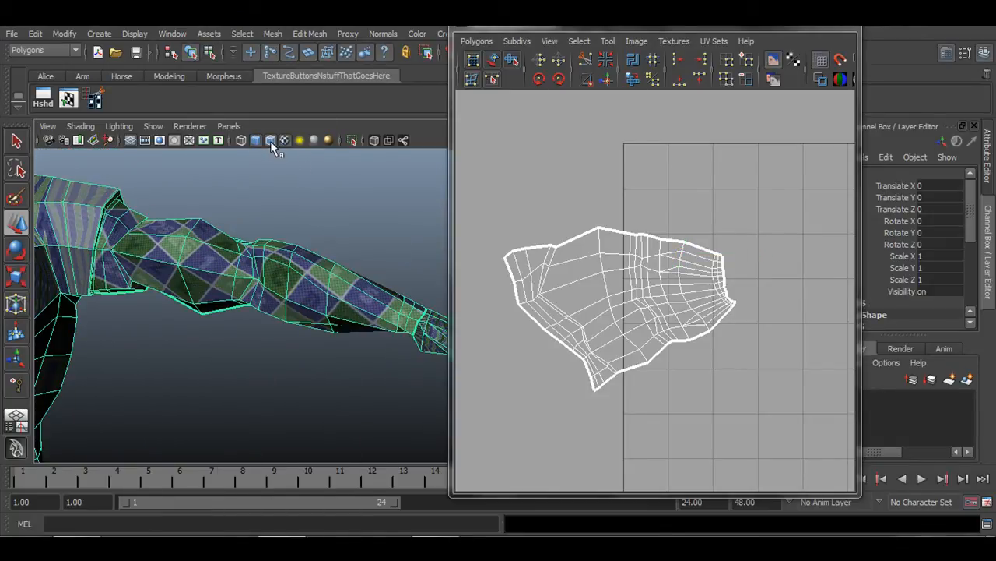
click(776, 25)
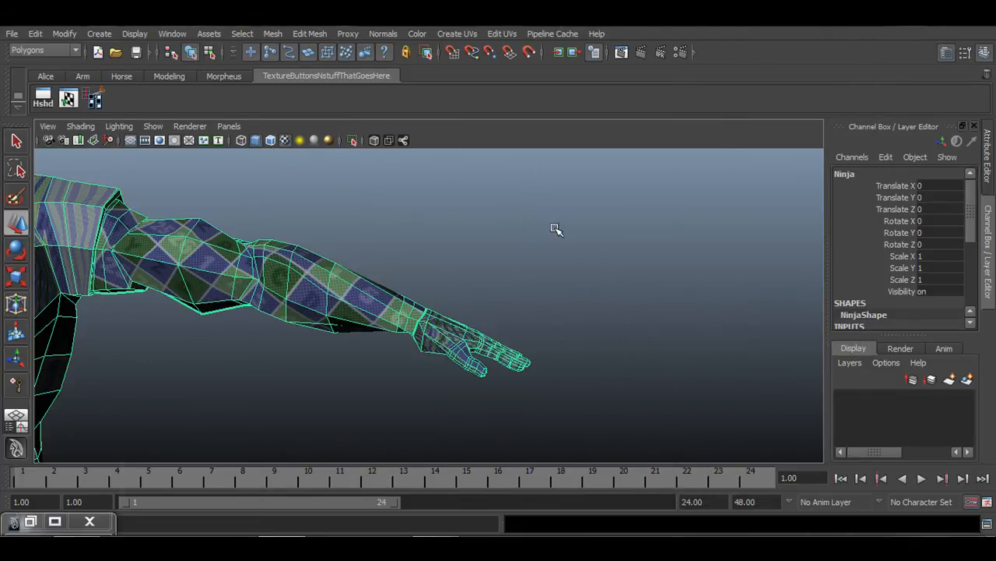
click(543, 255)
Inspect the checker pattern along the unfolded arm from the front, back and above, comparing it with the rest of the body.
alt+middle_drag(381, 297, 646, 274)
alt+right_drag(717, 317, 416, 303)
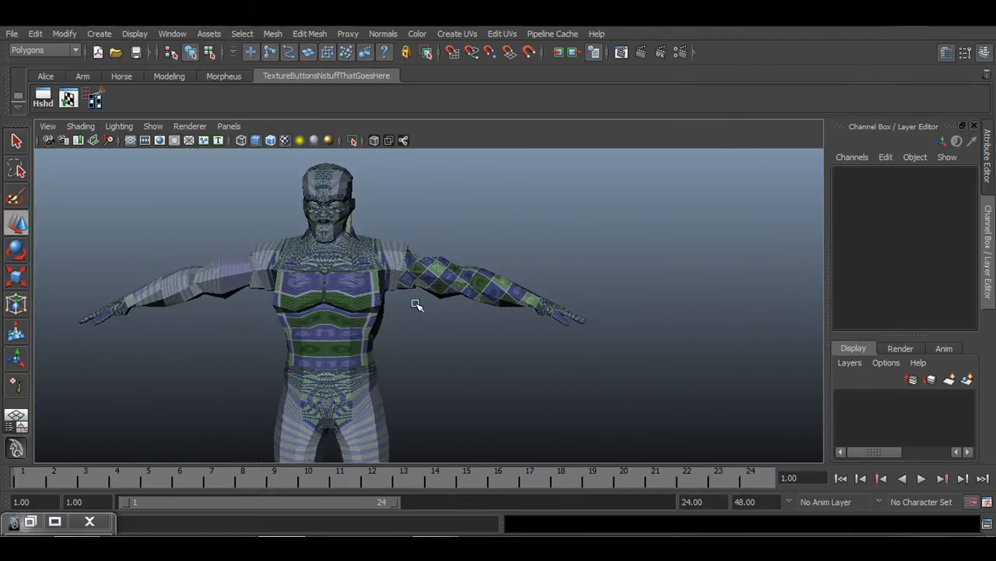
alt+right_drag(340, 301, 718, 287)
alt+right_drag(397, 303, 497, 299)
alt+middle_drag(497, 298, 523, 367)
alt+right_drag(522, 367, 487, 356)
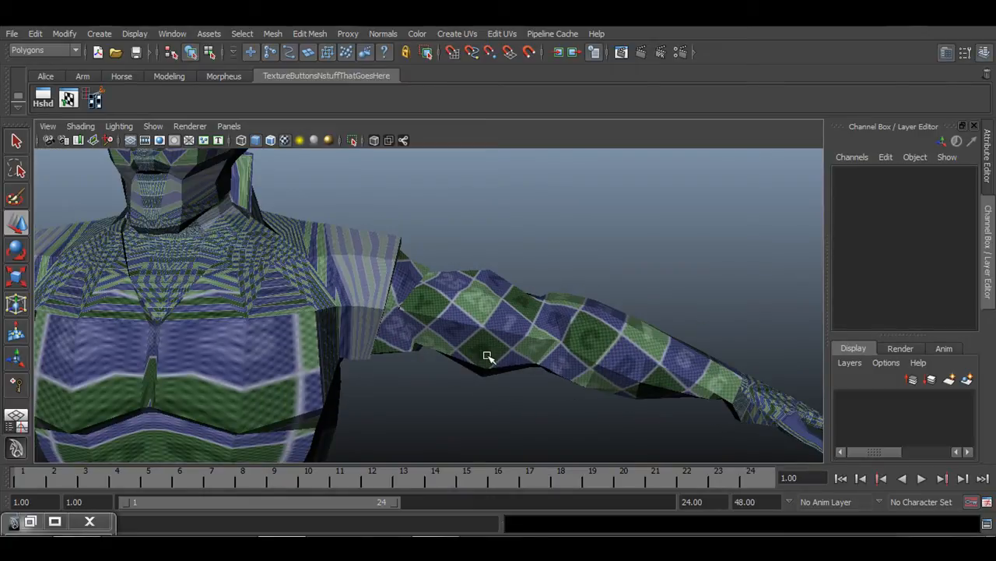
alt+drag(558, 382, 287, 396)
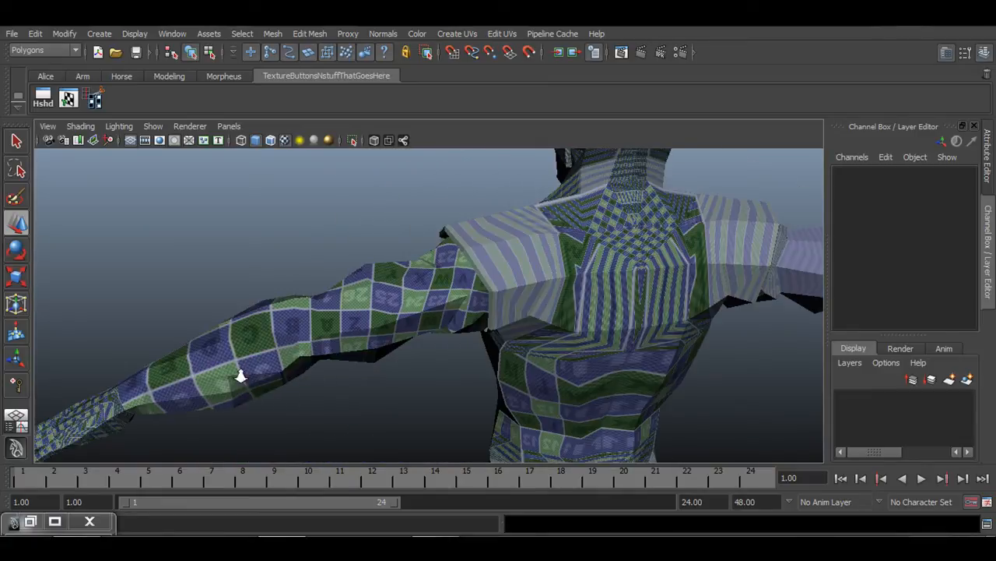
alt+drag(240, 373, 447, 296)
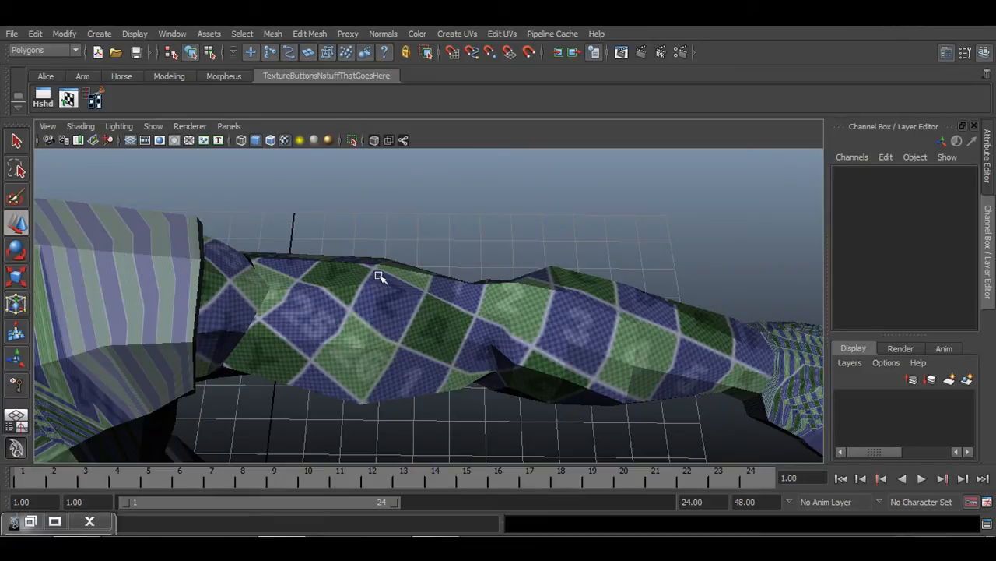
Examine the checker texture on the wrist and hand for stretching, and compare it with the forearm, upper arm and whole upper body.
alt+drag(555, 356, 456, 251)
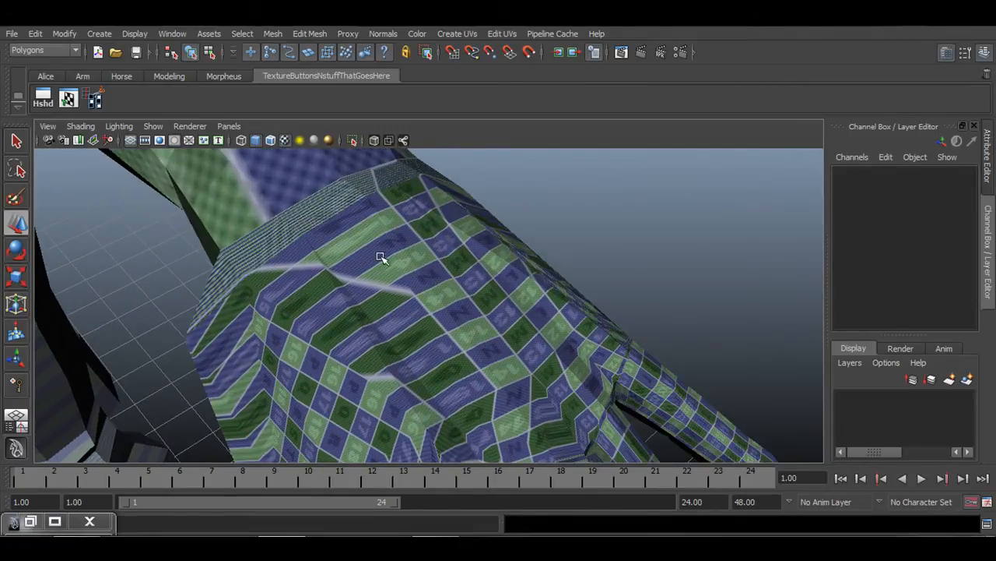
alt+drag(344, 281, 437, 289)
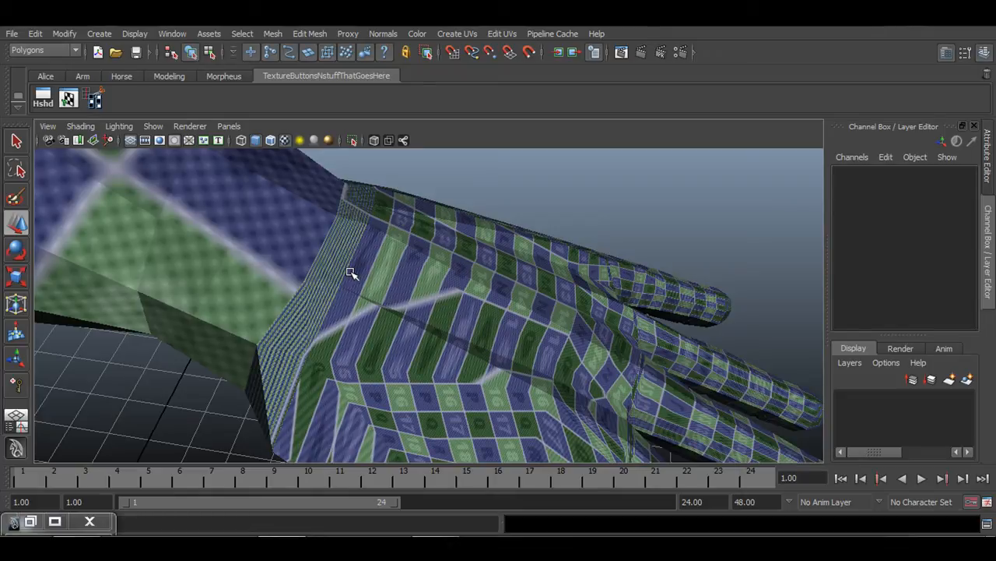
alt+middle_drag(203, 225, 490, 376)
alt+right_drag(490, 375, 258, 253)
alt+middle_drag(238, 244, 507, 340)
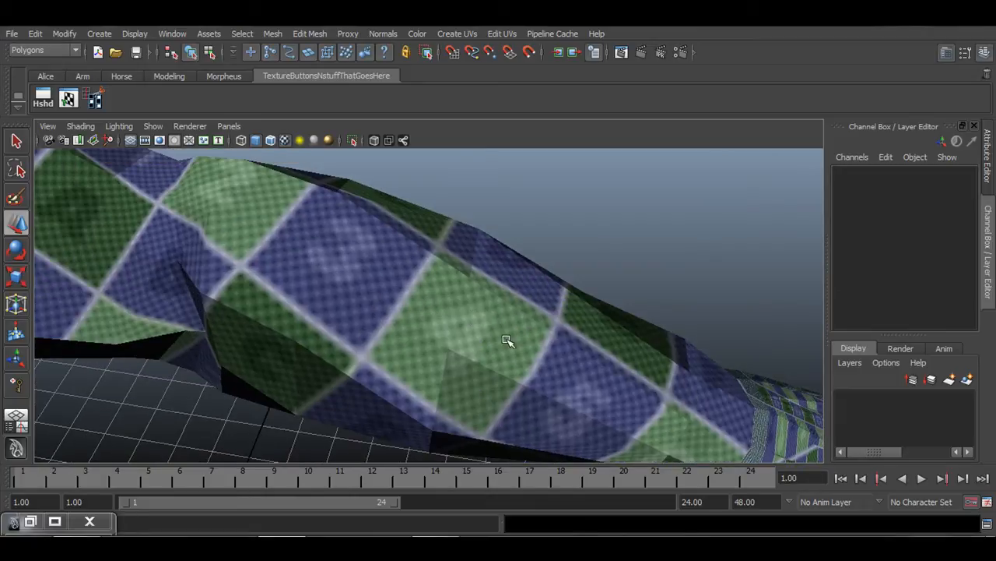
alt+right_drag(507, 340, 341, 277)
alt+middle_drag(252, 260, 524, 319)
alt+right_drag(523, 318, 420, 289)
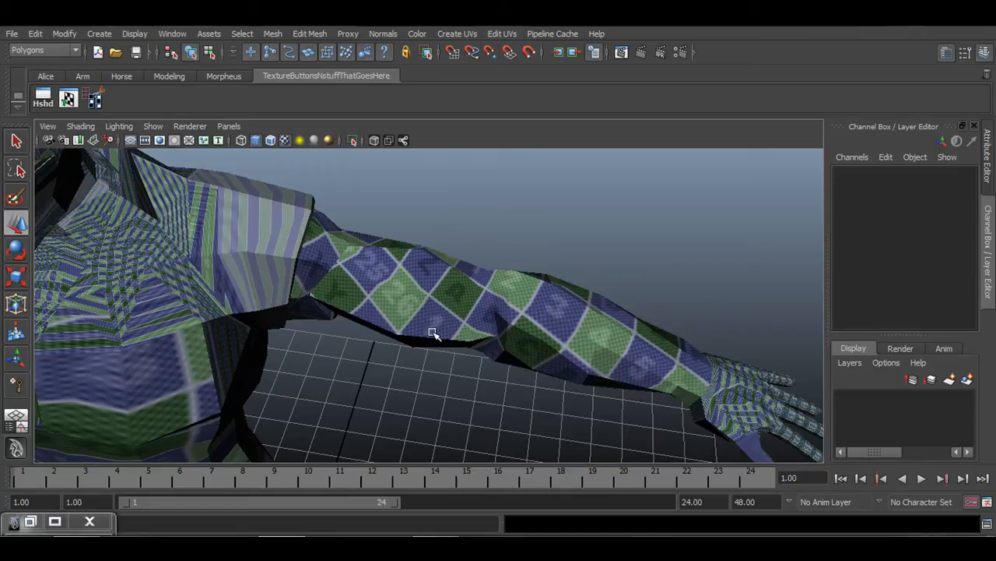
alt+drag(436, 334, 416, 318)
mouse_move(549, 345)
alt+mouse_down()
mouse_move(385, 338)
mouse_move(355, 350)
mouse_move(554, 360)
alt+mouse_up()
alt+middle_drag(582, 350, 476, 341)
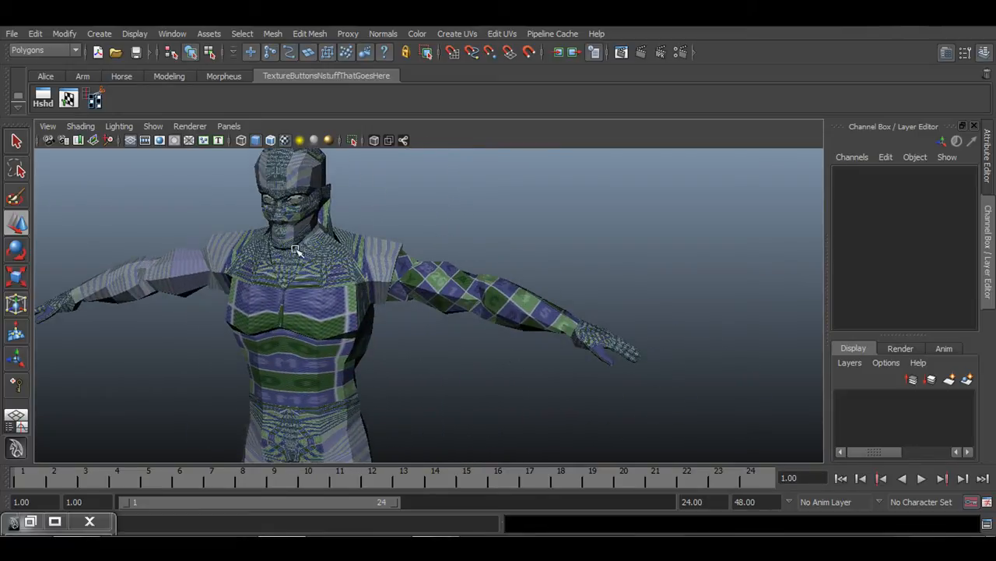
Reopen the UV Texture Editor for the Ninja mesh and select all UVs of the unfolded arm shell.
click(31, 522)
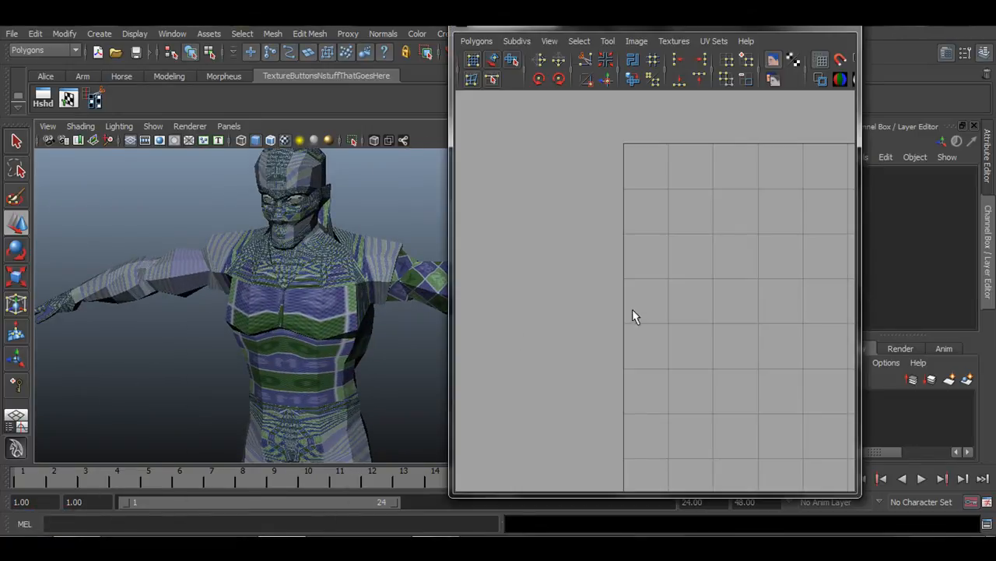
click(353, 241)
alt+right_drag(606, 256, 572, 265)
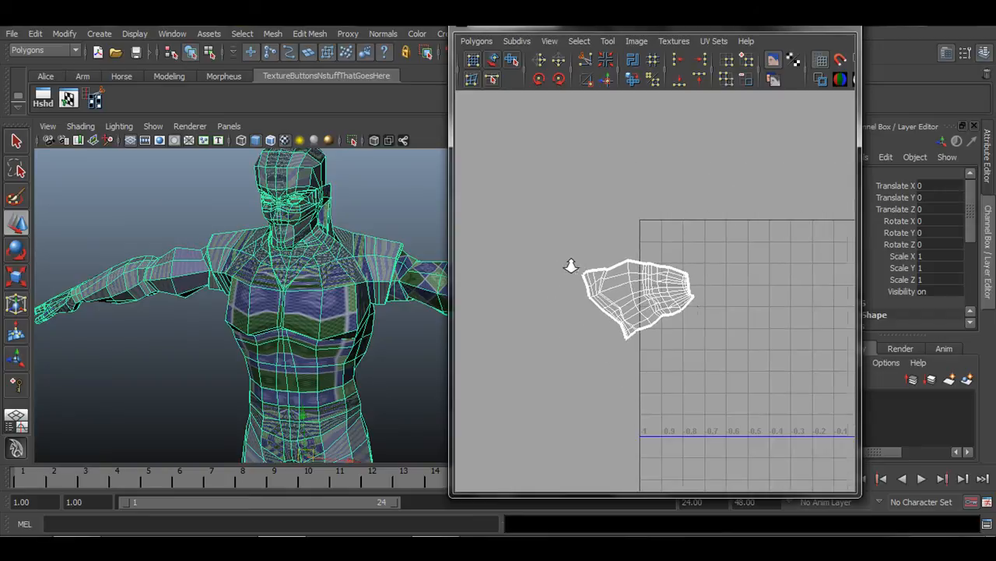
alt+middle_drag(688, 297, 608, 284)
right_drag(586, 271, 645, 274)
drag(643, 193, 480, 327)
ctrl+right_drag(572, 265, 623, 246)
Move the arm UV shell into the empty space above the 0 to 1 texture square.
drag(559, 288, 658, 309)
alt+drag(392, 322, 321, 317)
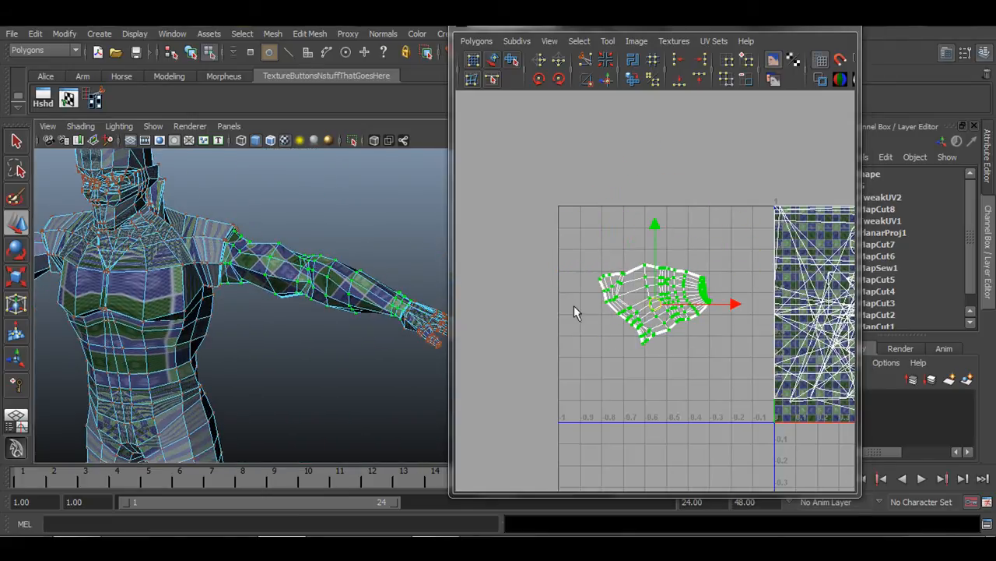
drag(659, 303, 654, 149)
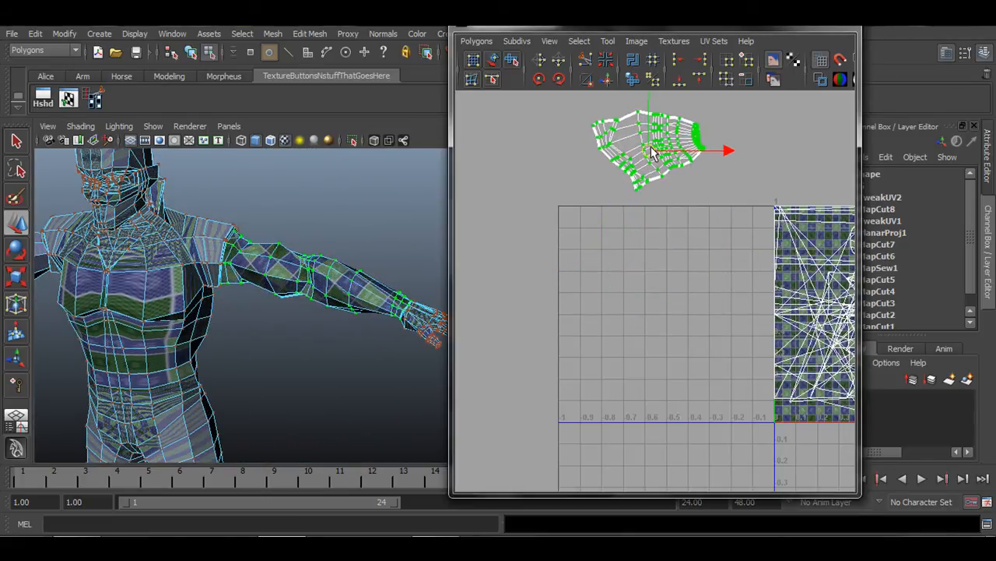
alt+right_drag(643, 277, 625, 274)
alt+middle_drag(626, 274, 530, 327)
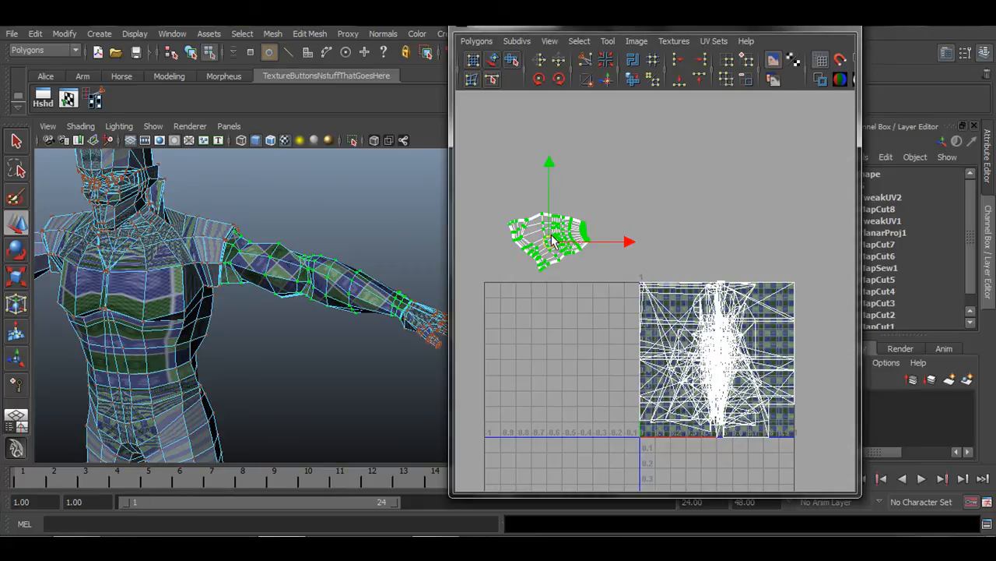
drag(549, 248, 666, 200)
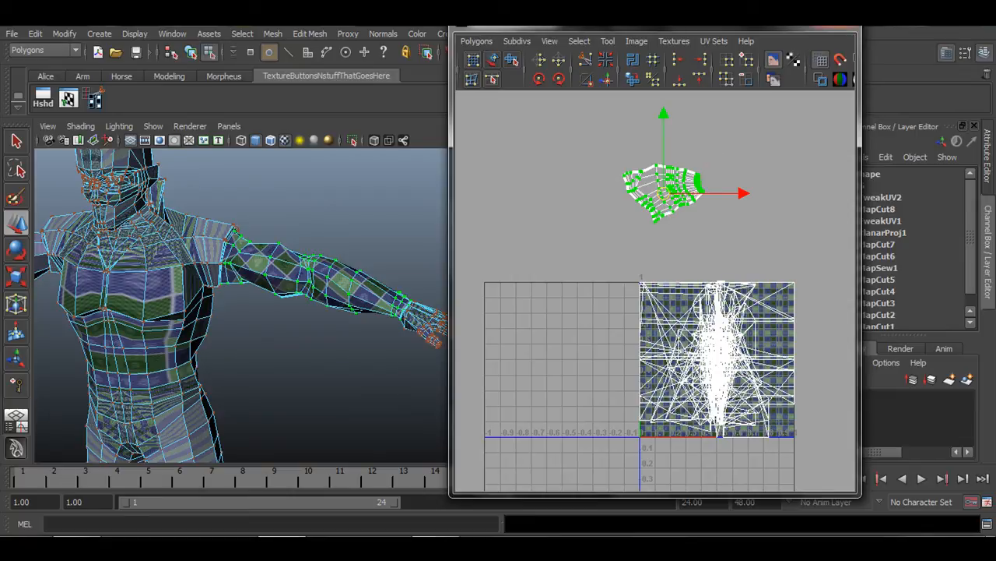
Close the UV Texture Editor, return the Ninja to object mode with the mesh selected, and activate the Select tool.
click(839, 21)
right_drag(336, 292, 395, 259)
click(346, 287)
alt+drag(300, 293, 479, 323)
key(q)
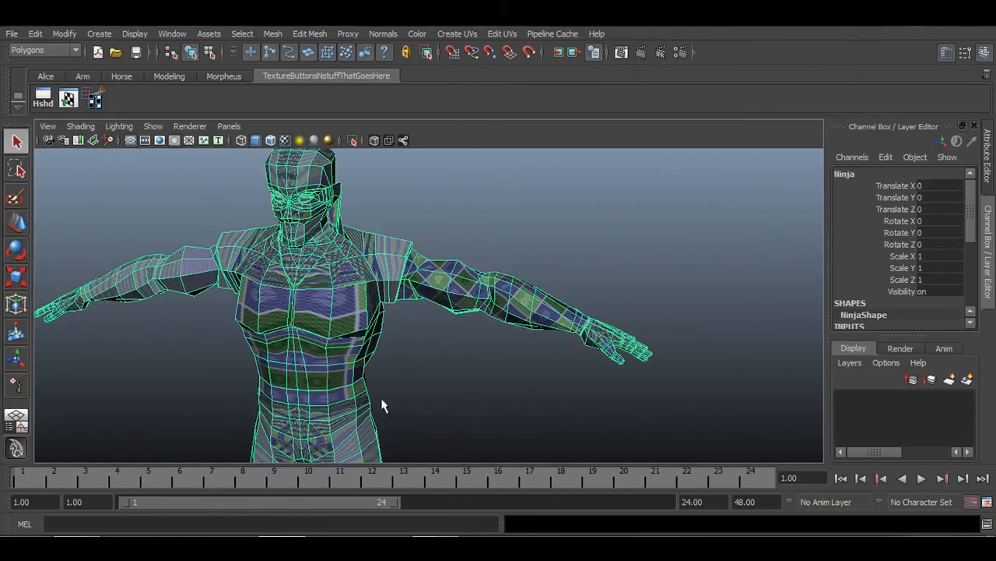
Examine the wrist seam, palm, thumb and fingers beyond the unfolded arm from the side and below.
alt+right_drag(526, 416, 436, 346)
alt+middle_drag(436, 346, 500, 308)
alt+drag(500, 307, 476, 303)
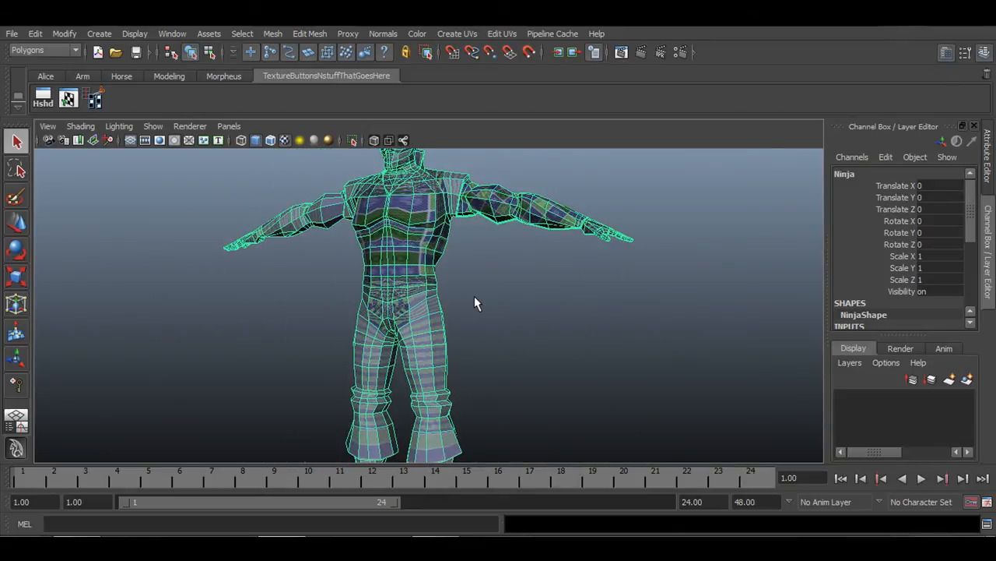
alt+middle_drag(517, 257, 405, 351)
alt+right_drag(406, 351, 625, 293)
alt+right_drag(300, 378, 485, 305)
alt+drag(485, 304, 507, 260)
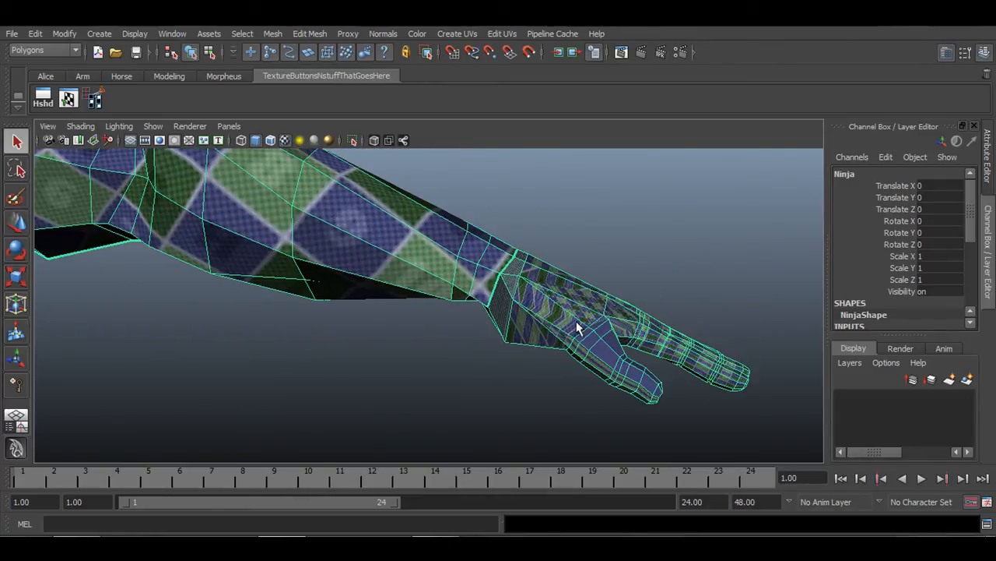
alt+drag(626, 321, 518, 311)
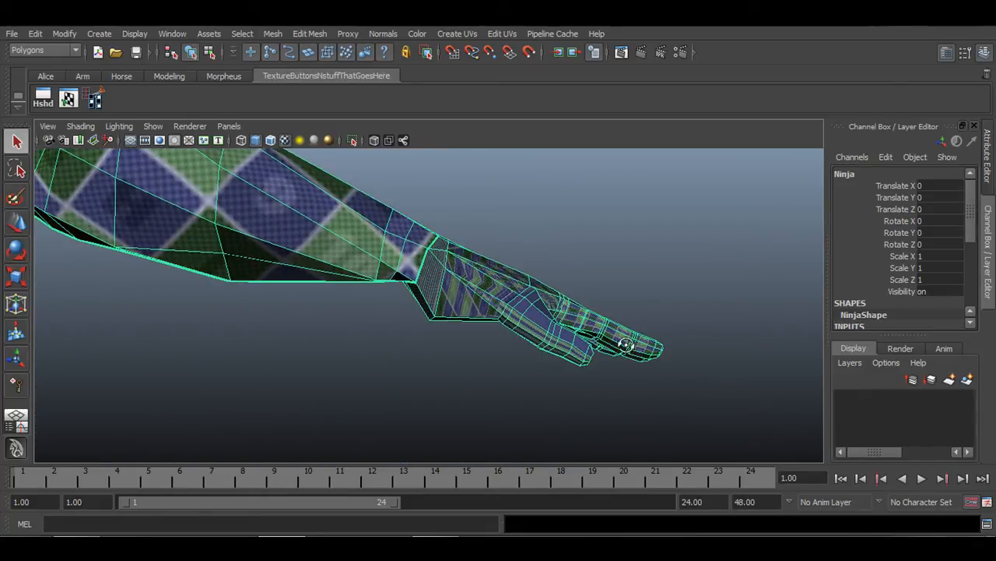
alt+drag(627, 345, 495, 245)
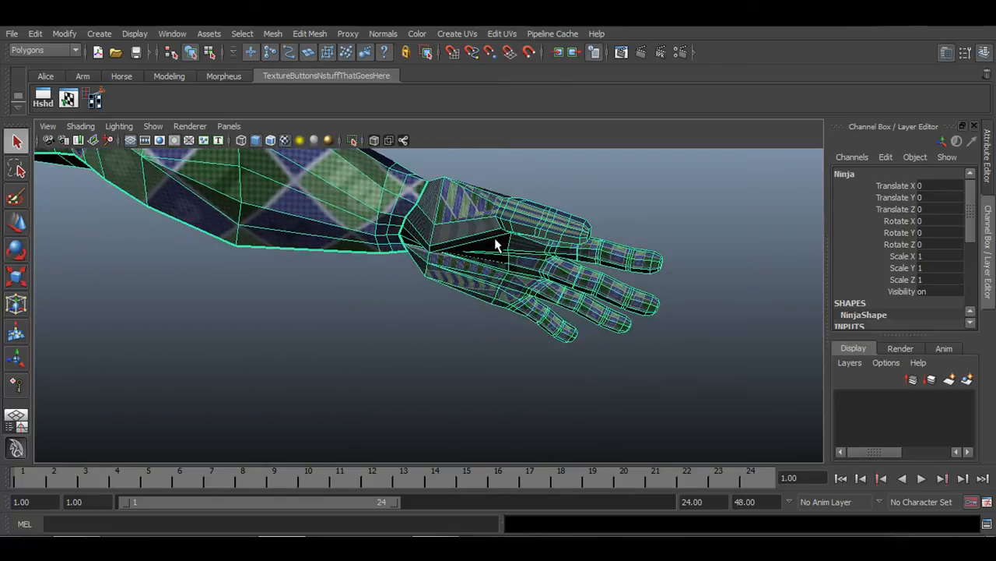
Examine the shoulder, upper arm, forearm and wrist of the arm not yet unfolded, and compare both arms on the whole figure.
alt+drag(462, 378, 518, 218)
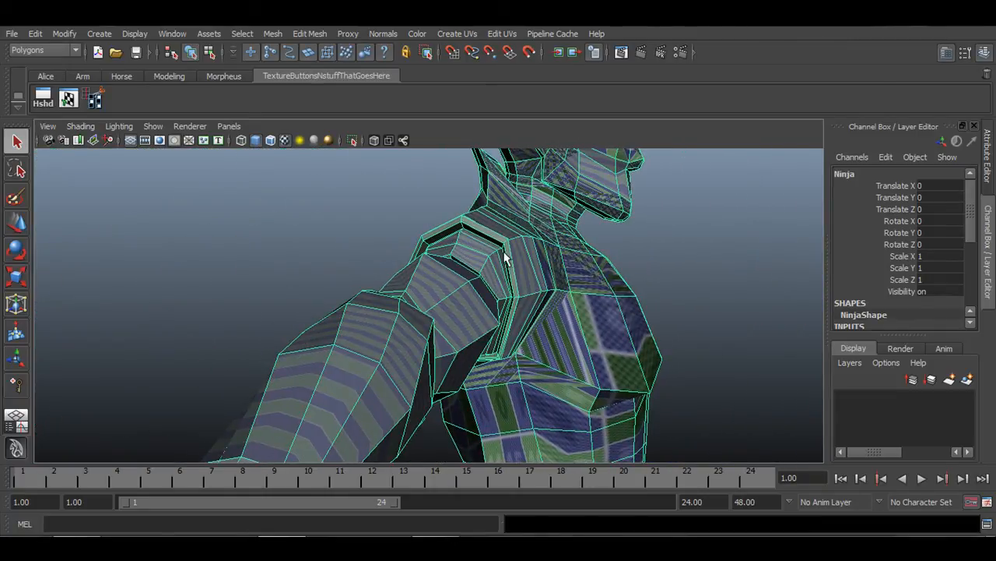
alt+drag(463, 238, 354, 376)
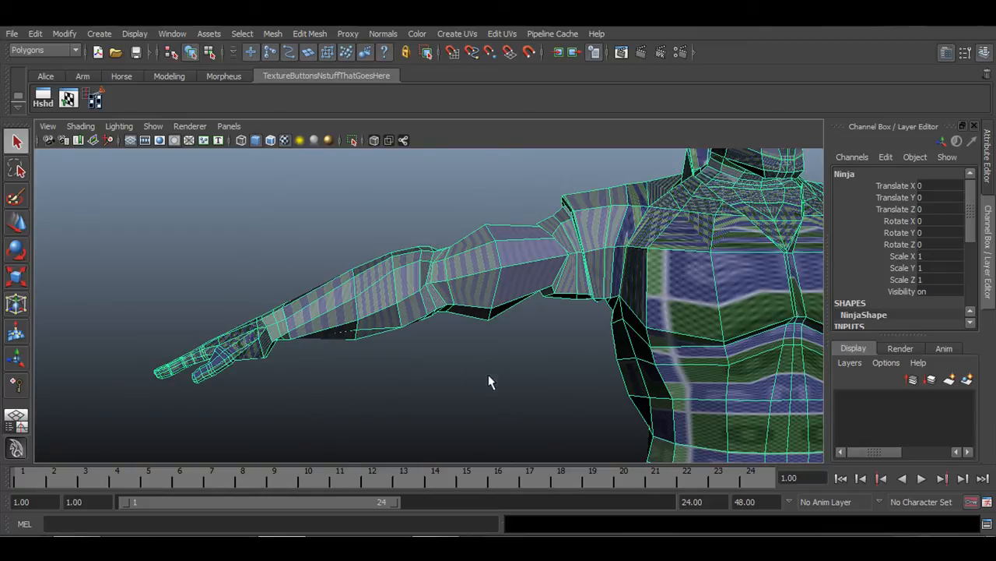
alt+drag(498, 389, 322, 279)
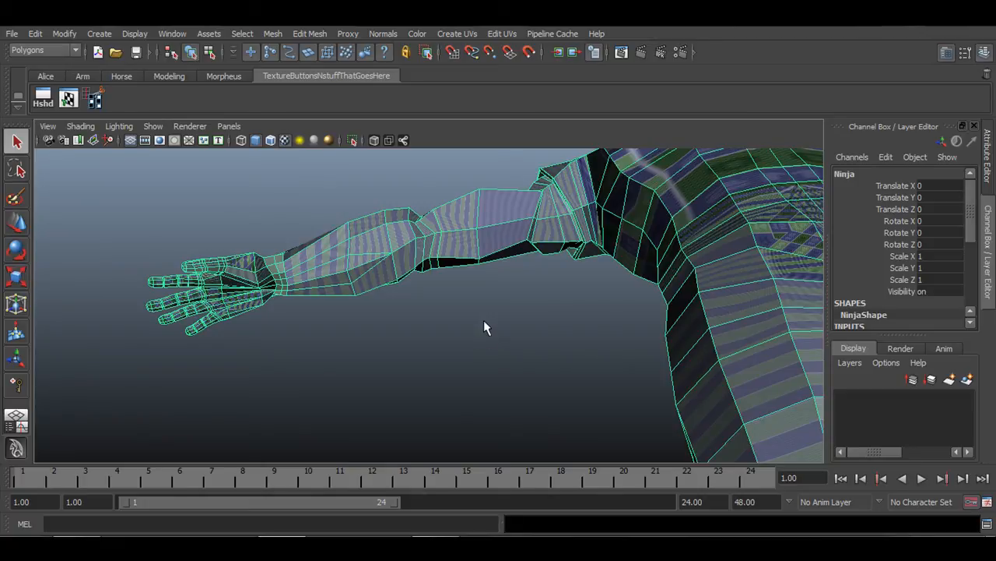
alt+drag(470, 303, 422, 306)
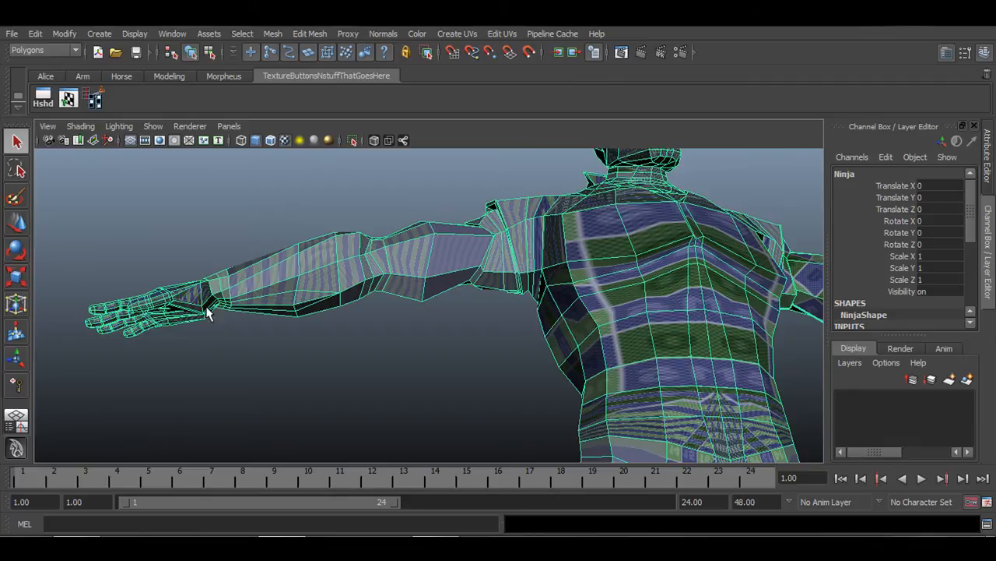
alt+drag(204, 311, 398, 317)
alt+middle_drag(641, 224, 335, 273)
alt+right_drag(629, 336, 542, 284)
alt+drag(593, 309, 510, 333)
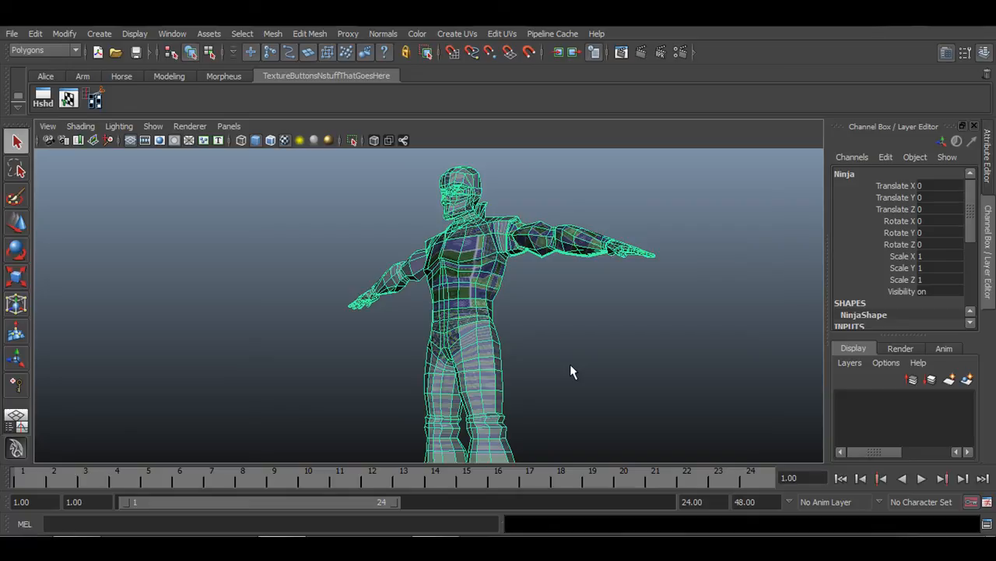
alt+drag(532, 326, 511, 304)
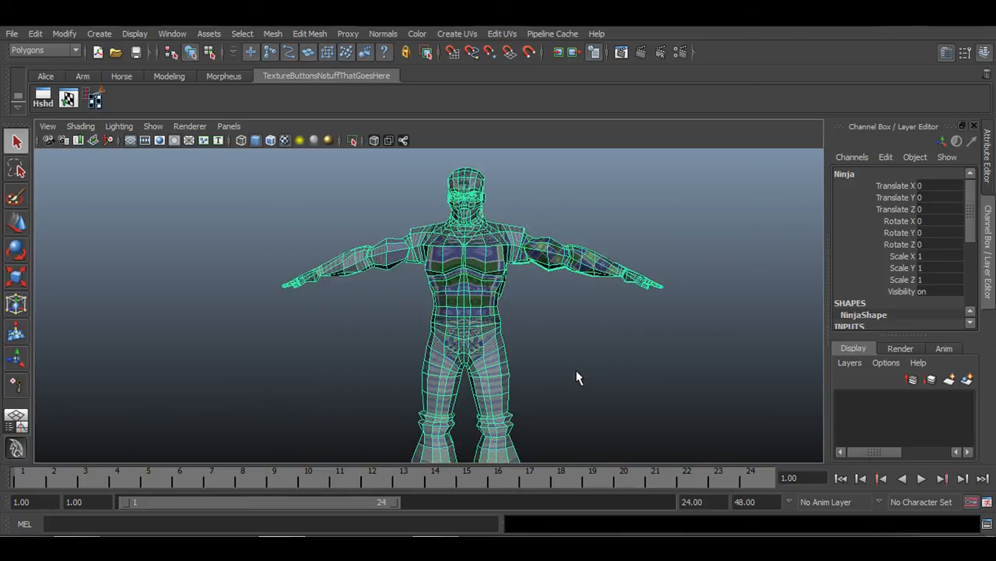